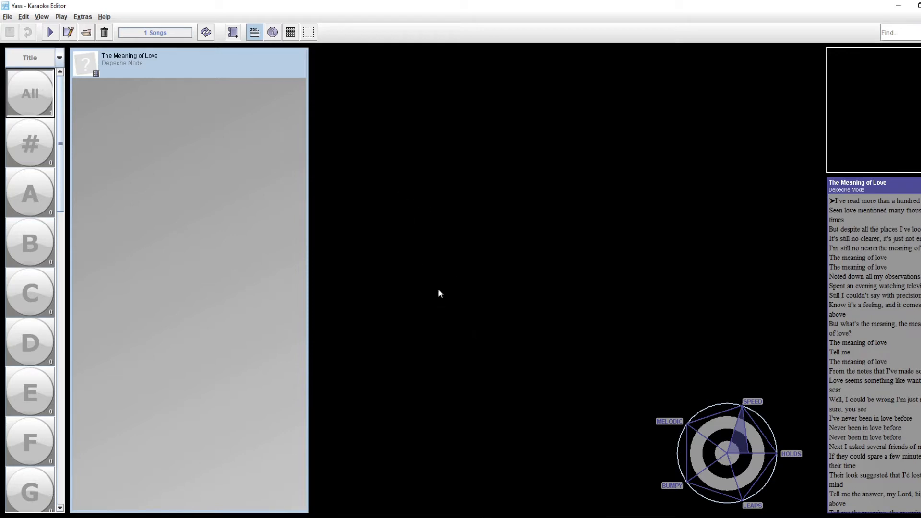
# - Switch to UltraStar Manager and set the year of Depeche Mode - The Meaning of Love to 1982
pyautogui.click(466, 504)
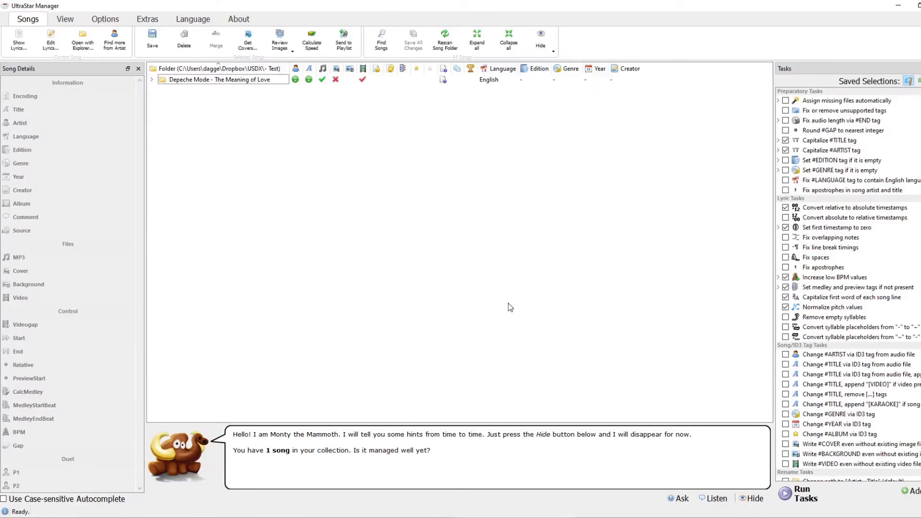
pyautogui.click(247, 77)
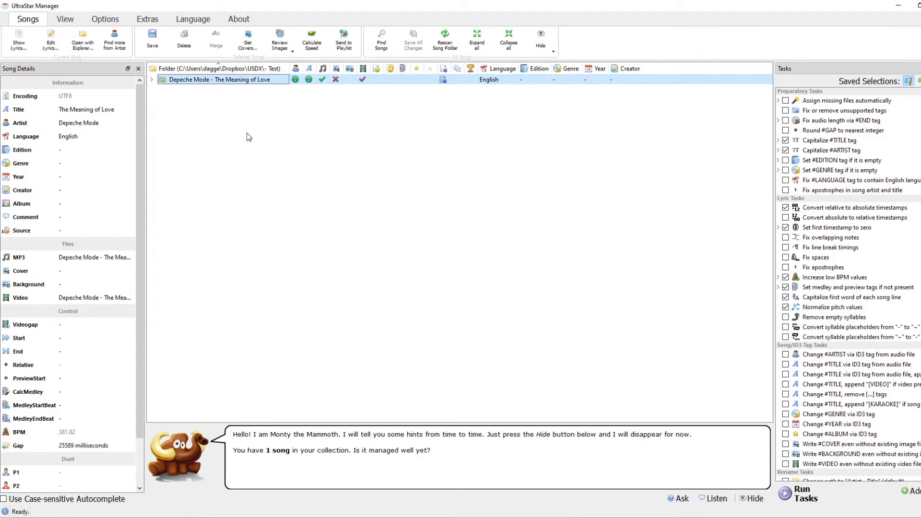
pyautogui.click(64, 174)
pyautogui.write('1')
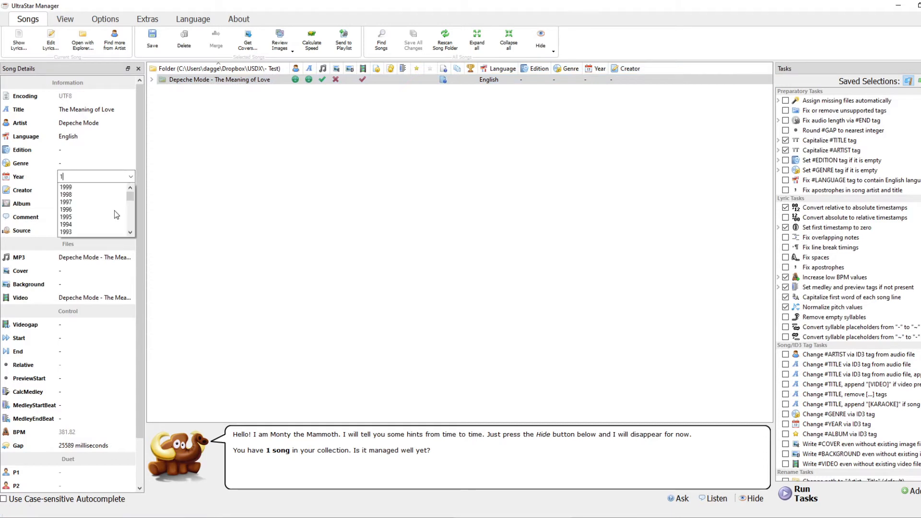
pyautogui.write('982')
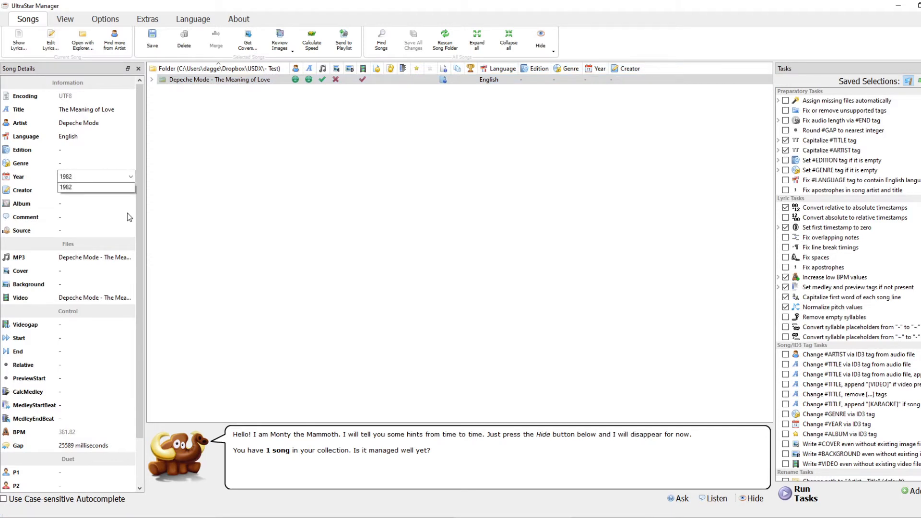
pyautogui.press('Return')
pyautogui.click(91, 206)
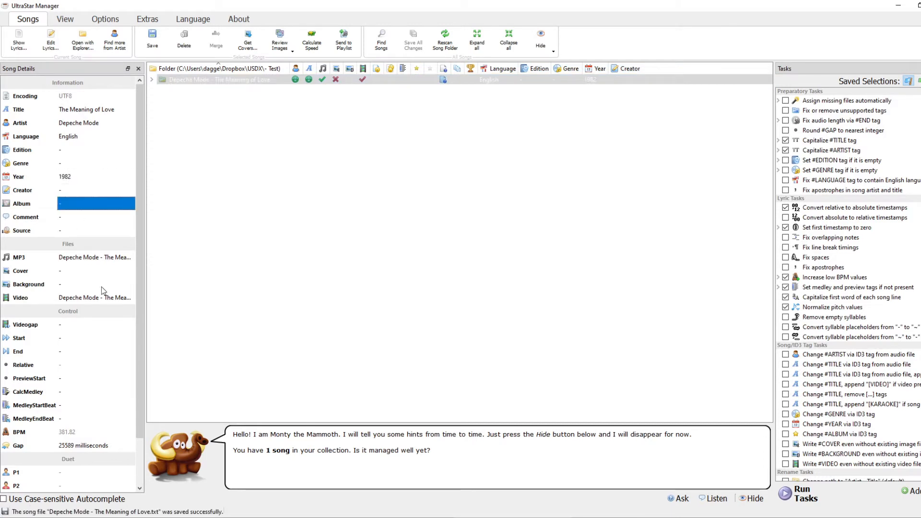
# - Assign the song's own The Meaning of Love JPG file as its cover
pyautogui.click(131, 271)
pyautogui.click(131, 272)
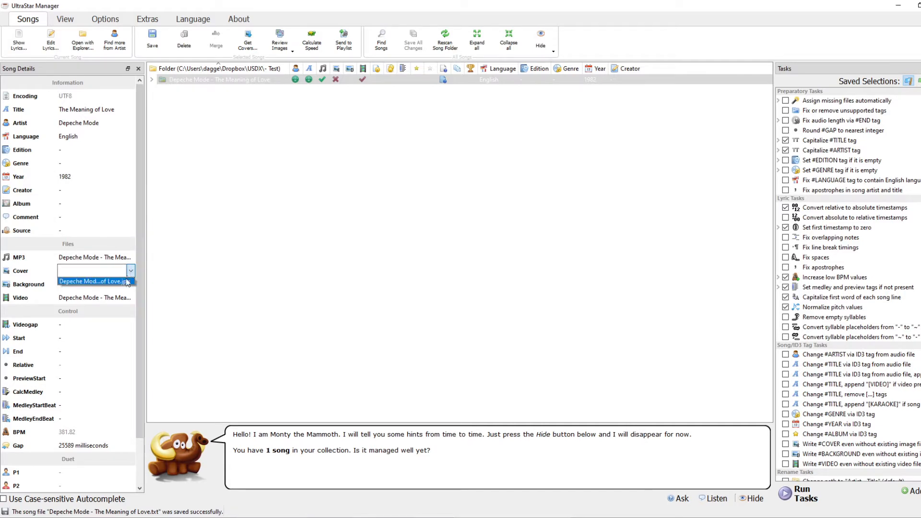
pyautogui.click(125, 282)
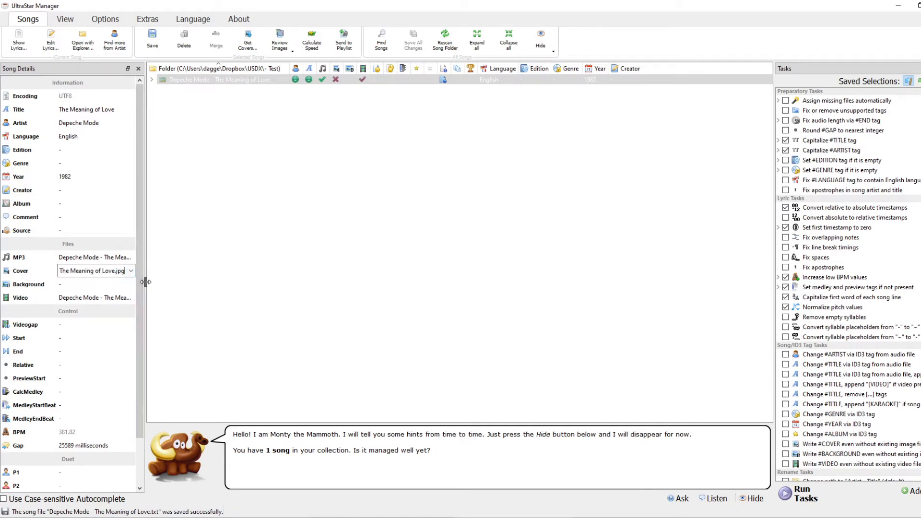
pyautogui.press('Return')
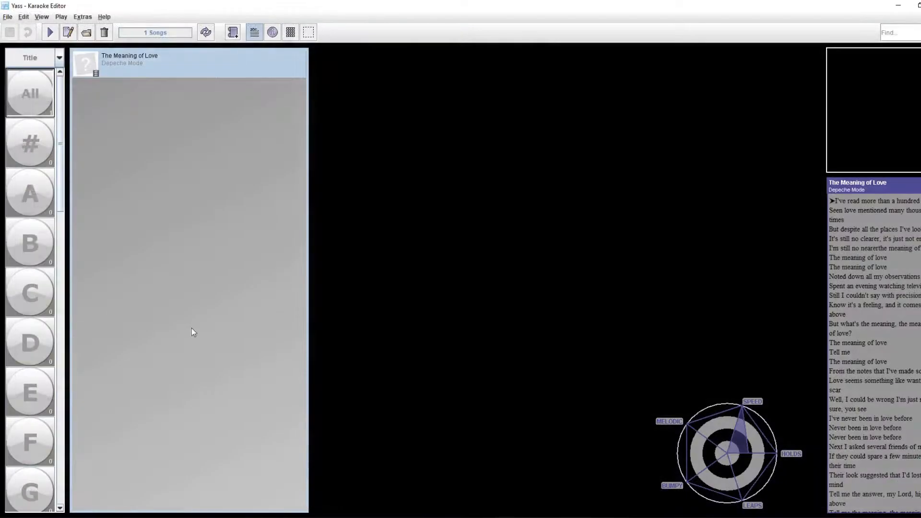
# - Switch to Yass, refresh the song library and open The Meaning of Love for note editing
pyautogui.click(206, 32)
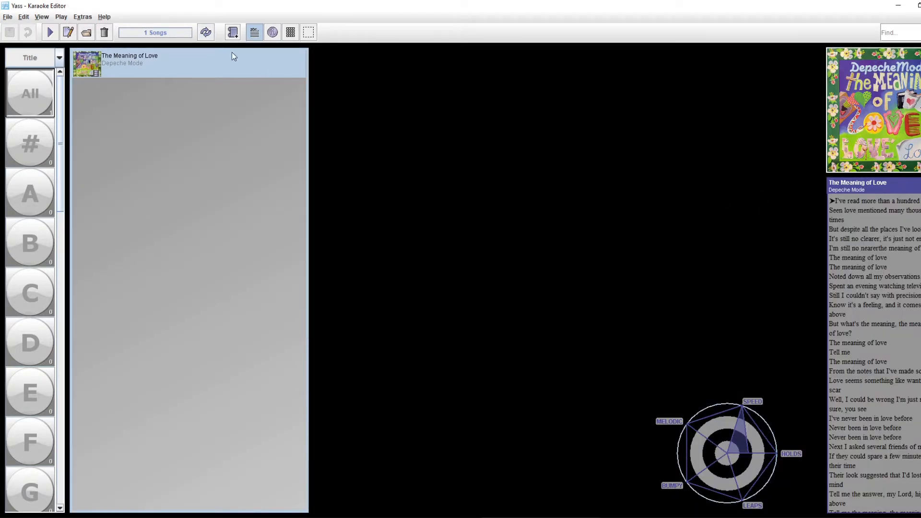
pyautogui.click(69, 34)
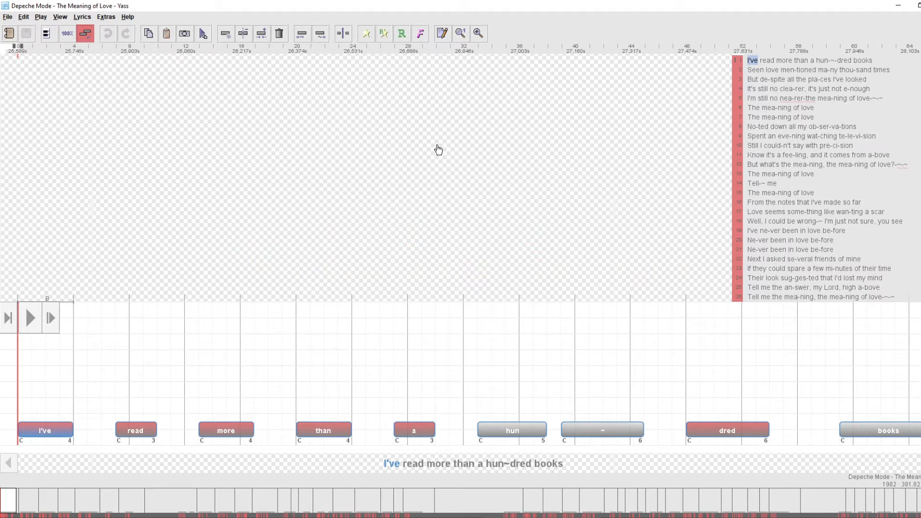
pyautogui.click(437, 156)
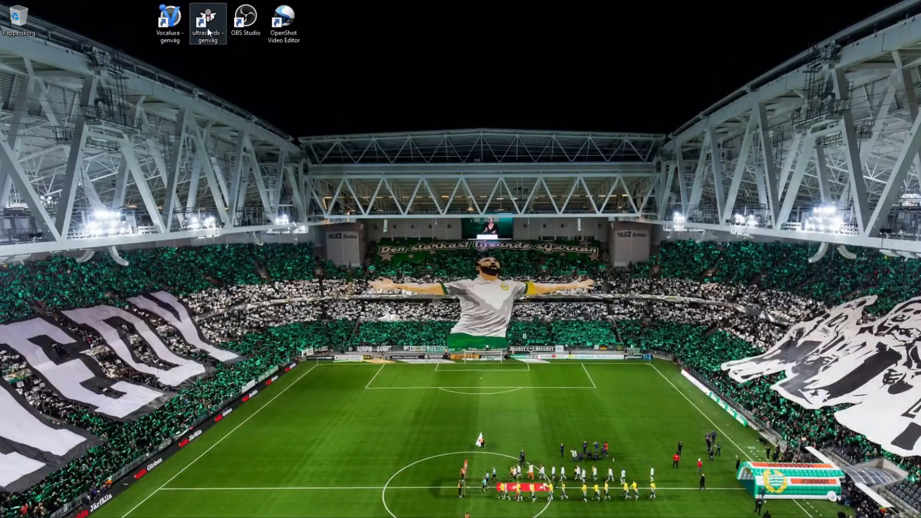
# - Launch UltraStar Deluxe from the desktop, move its window out of the centre and open its options
pyautogui.click(211, 31)
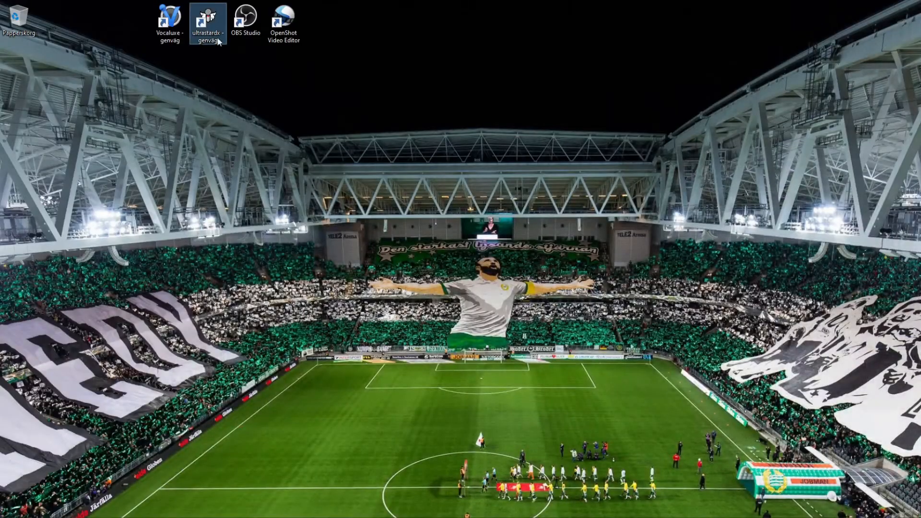
pyautogui.doubleClick(218, 42)
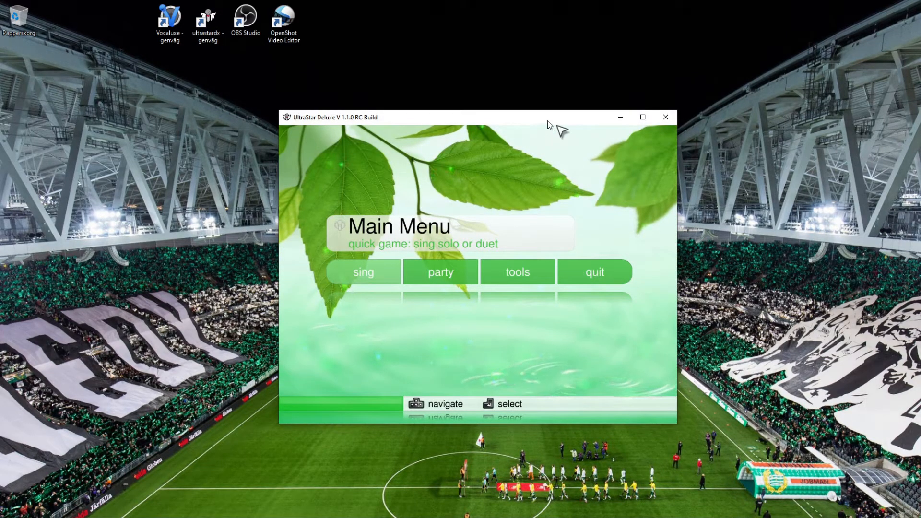
pyautogui.moveTo(560, 120); pyautogui.dragTo(315, 61)
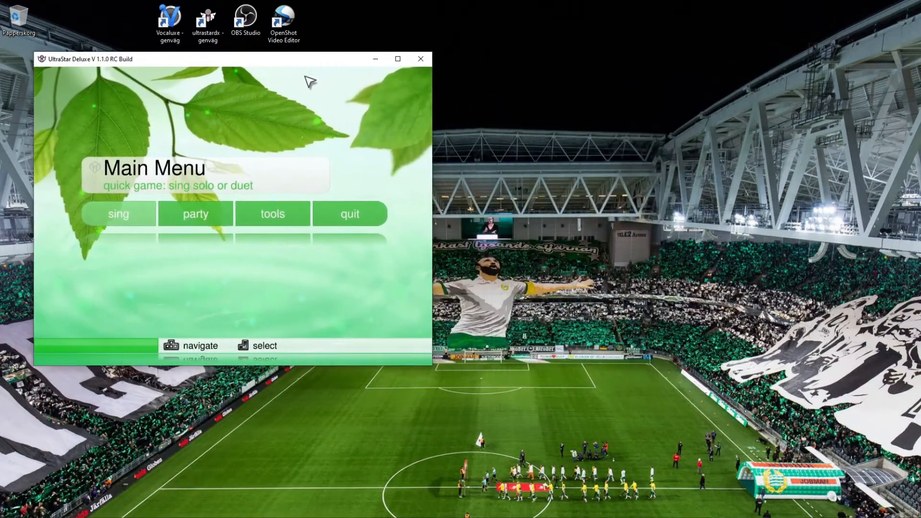
pyautogui.moveTo(277, 236)
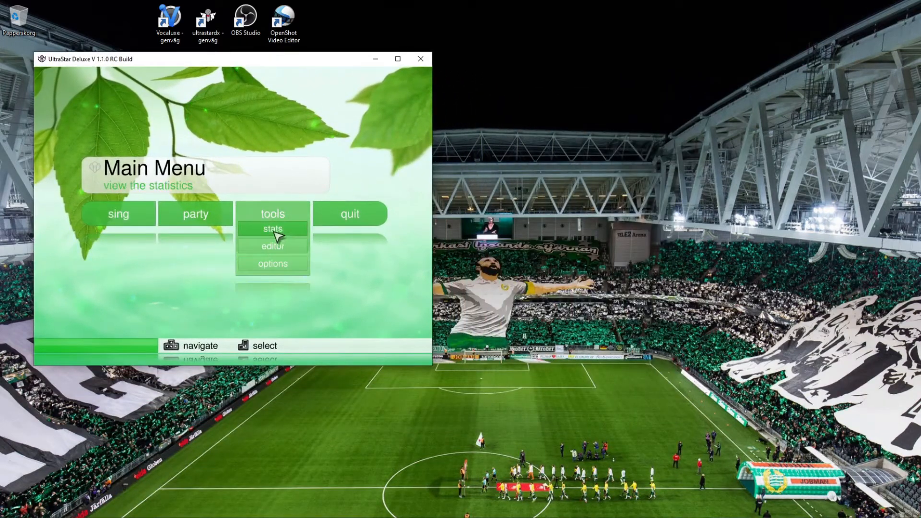
pyautogui.click(273, 271)
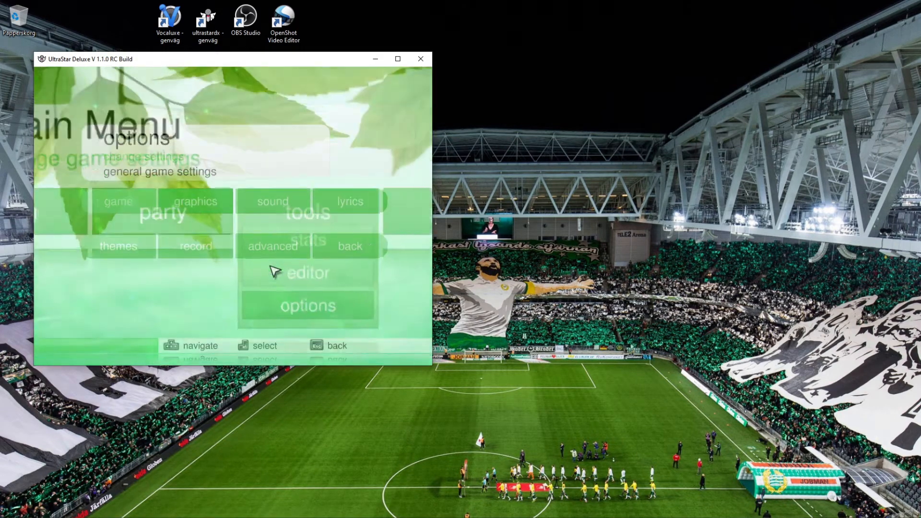
# - Arrange the Yass and UltraStar Deluxe windows so both can be seen, and open the game's record options
pyautogui.click(408, 509)
pyautogui.moveTo(557, 5); pyautogui.dragTo(634, 2)
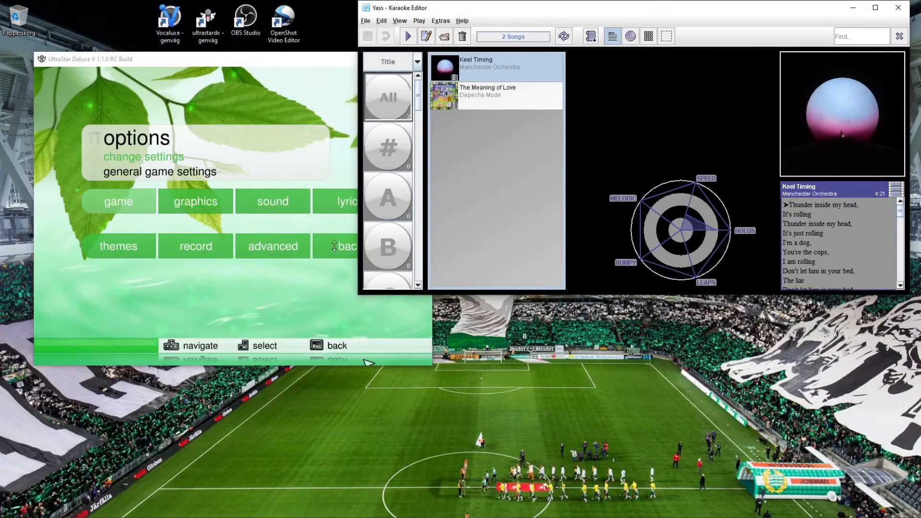
pyautogui.moveTo(206, 56); pyautogui.dragTo(189, 140)
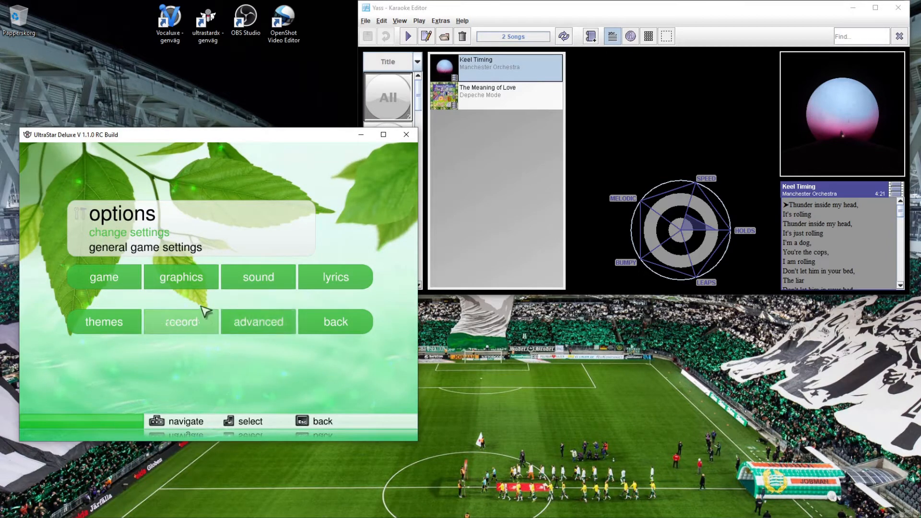
pyautogui.click(184, 325)
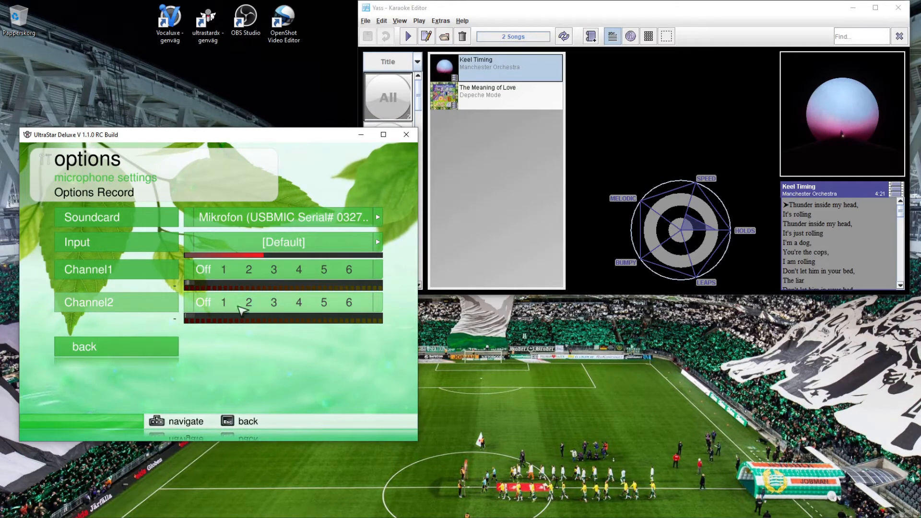
# - Switch to Yass, open Keel Timing by Manchester Orchestra for note editing and play its first lyric line
pyautogui.click(546, 9)
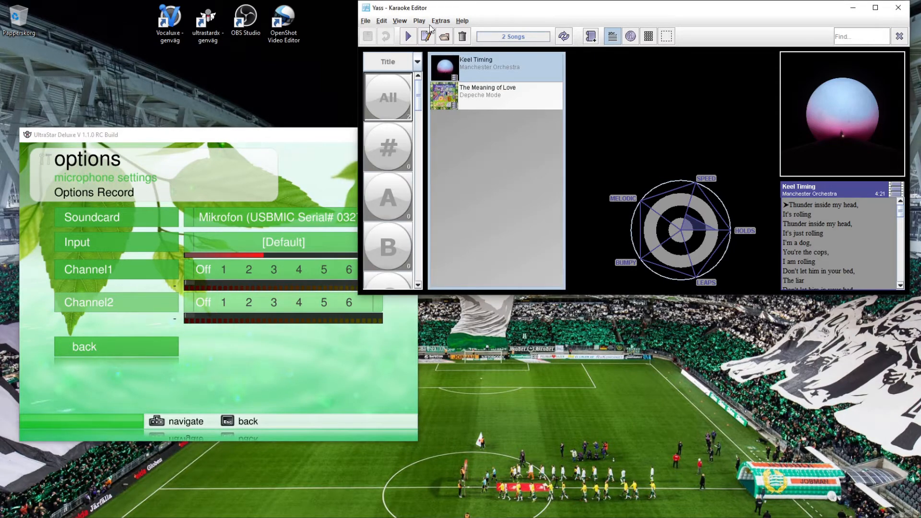
pyautogui.click(424, 36)
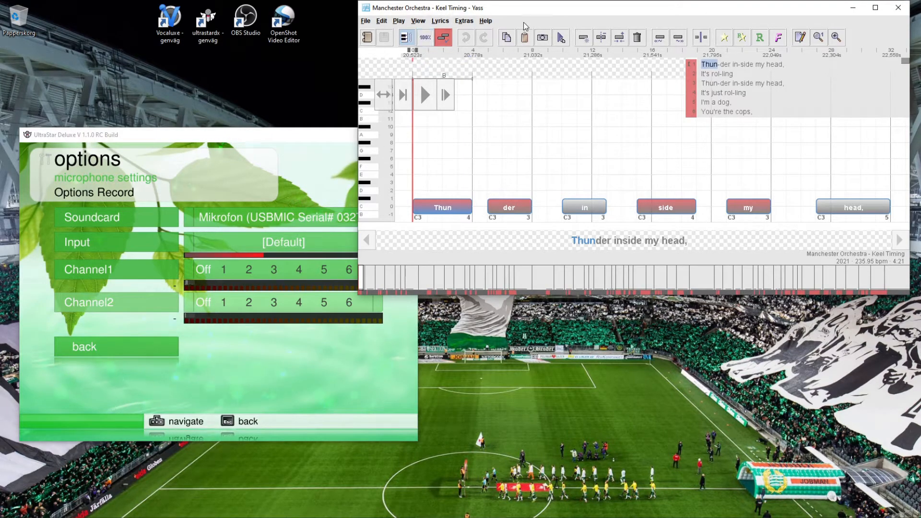
pyautogui.press('p')
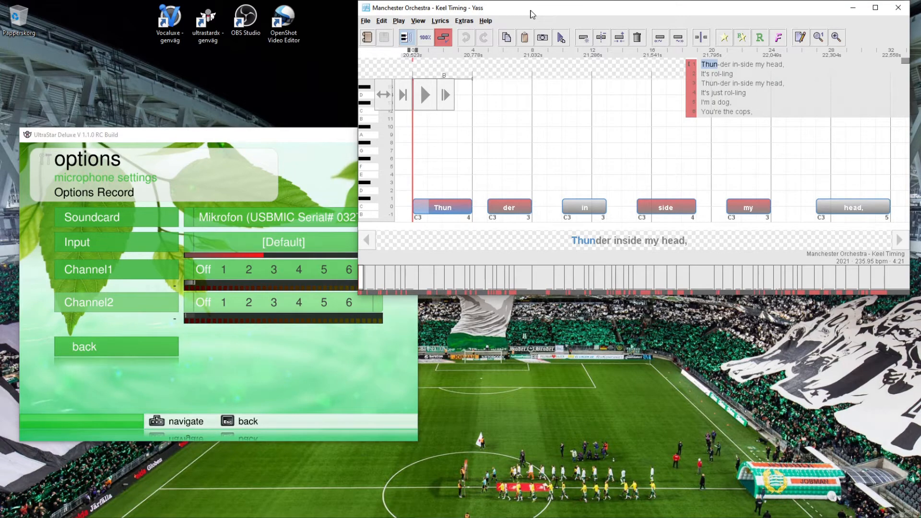
# - Turn off the piano keyboard display in the note editor and replay the first lyric line
pyautogui.press('m')
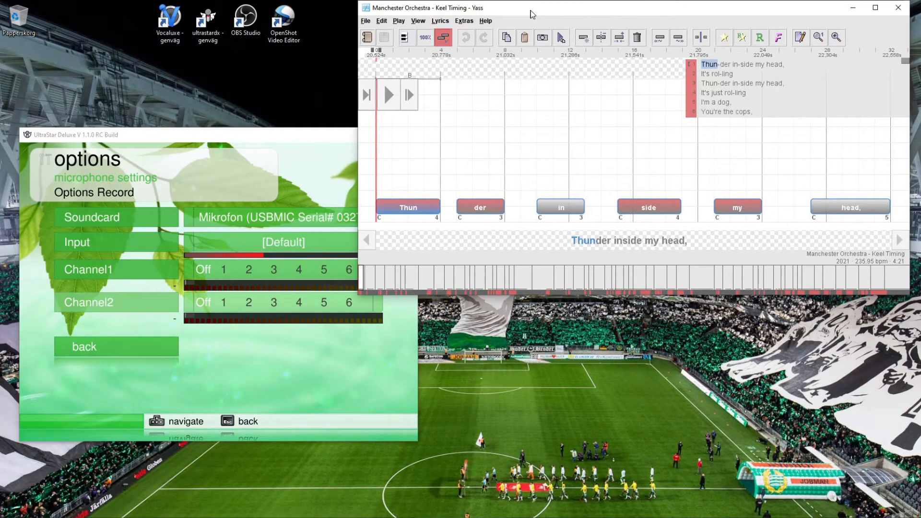
pyautogui.press('p')
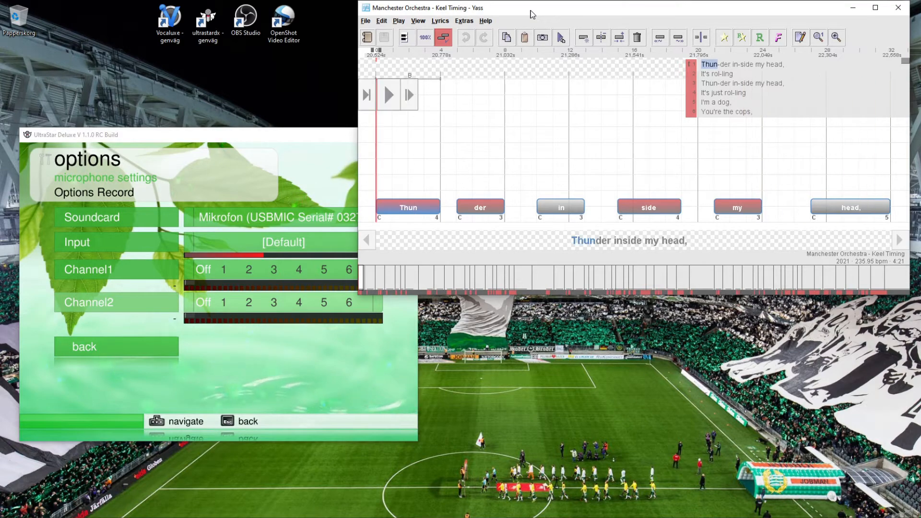
pyautogui.press('p')
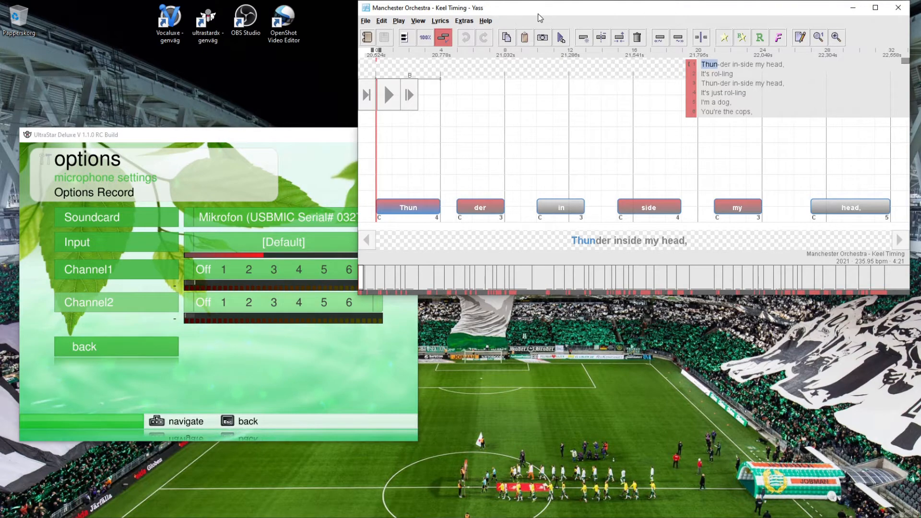
pyautogui.moveTo(536, 12); pyautogui.dragTo(516, 13)
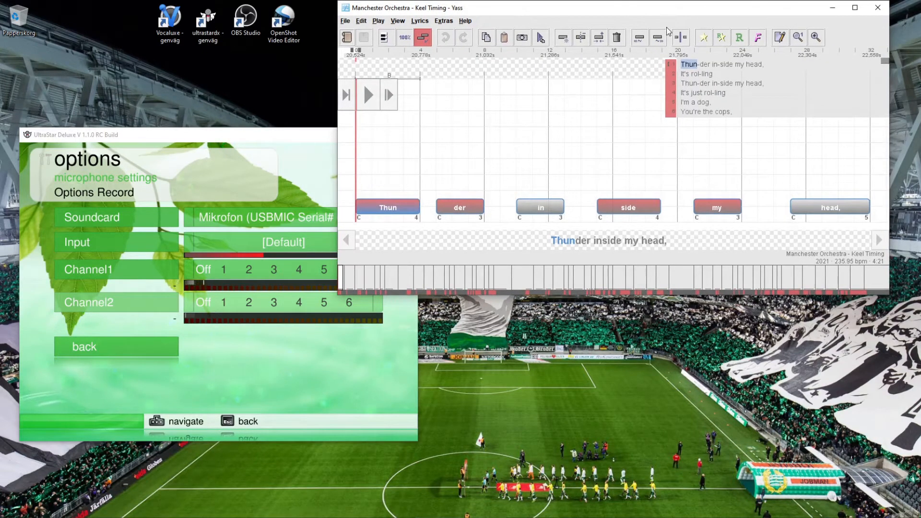
# - Raise all notes of the first lyric line to F4, turn the piano keyboard display back on and play the song
pyautogui.hotkey('ctrl', 'a')
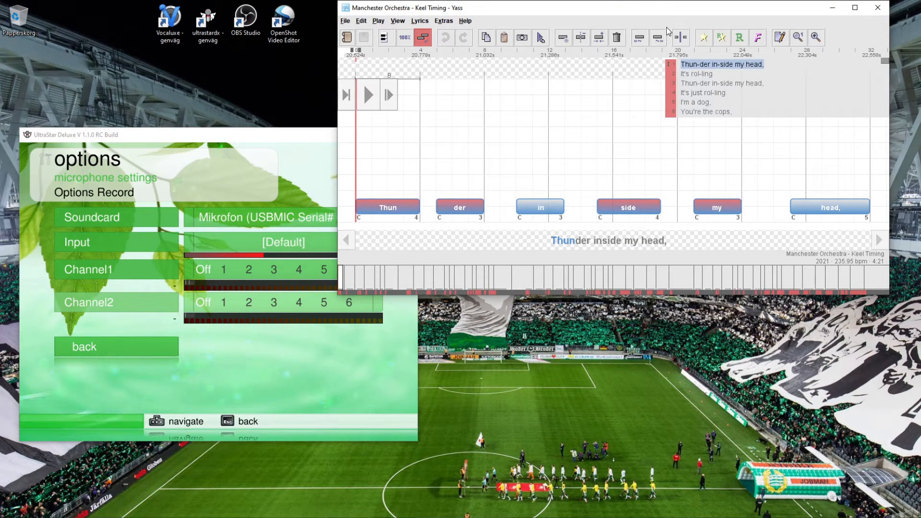
pyautogui.press('Up')
pyautogui.press('Up')
pyautogui.press('Up')
pyautogui.press('Up')
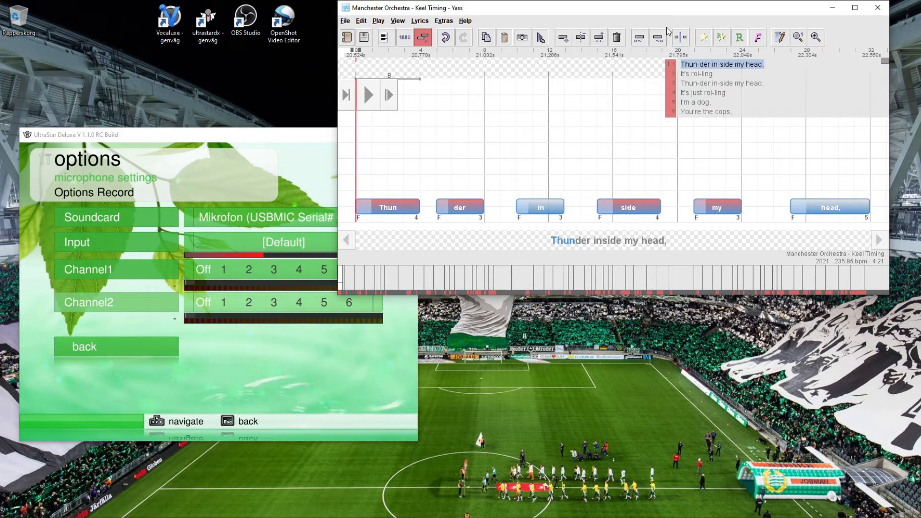
pyautogui.press('m')
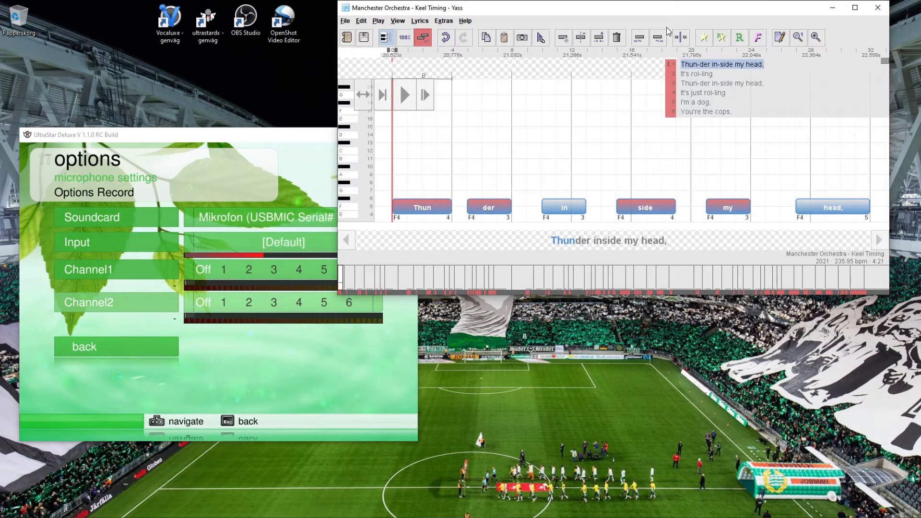
pyautogui.press('space')
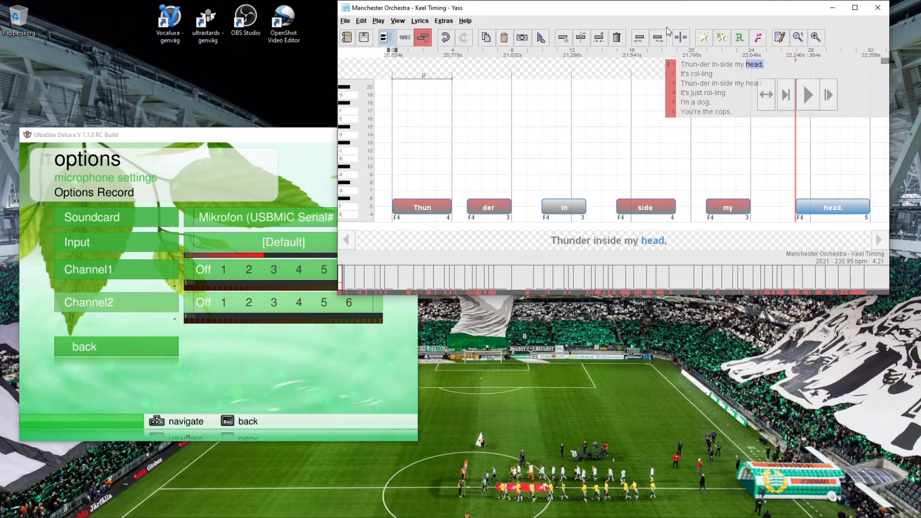
# - Select the notes from "Thun" through "my" without "head,", raise them to F#4 and play them back
pyautogui.press('Left')
pyautogui.press('Left')
pyautogui.press('Left')
pyautogui.press('Left')
pyautogui.press('Left')
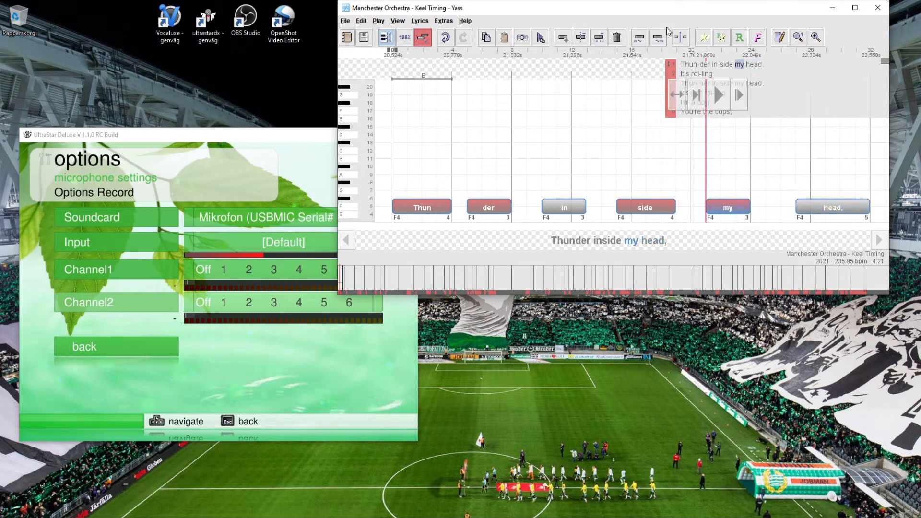
pyautogui.hotkey('shift', 'Right')
pyautogui.hotkey('shift', 'Right')
pyautogui.hotkey('shift', 'Right')
pyautogui.hotkey('shift', 'Right')
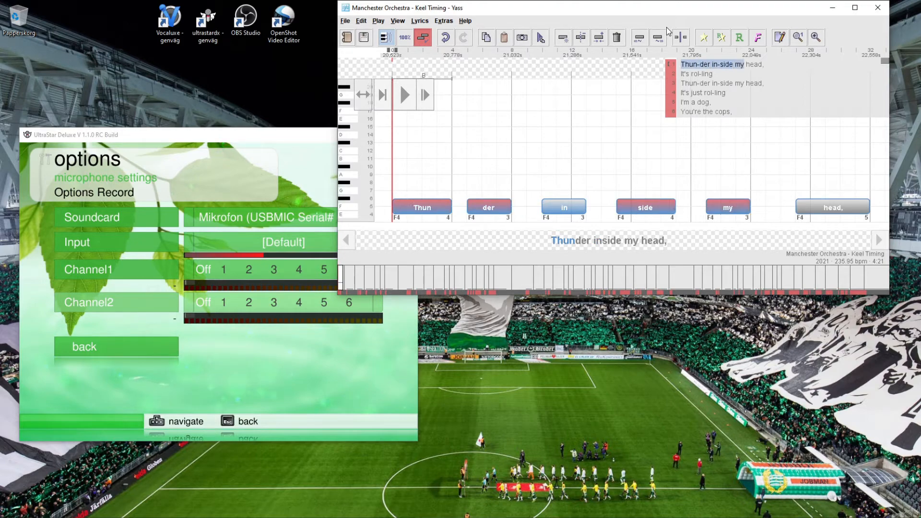
pyautogui.press('p')
pyautogui.press('Up')
pyautogui.press('p')
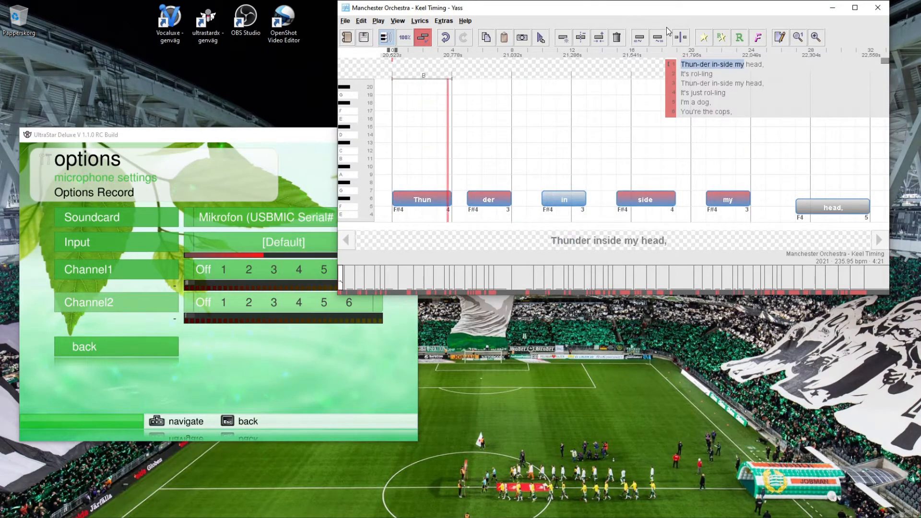
# - Lower the selected notes "Thun" through "my" to E4 and play them back
pyautogui.press('Down')
pyautogui.press('Down')
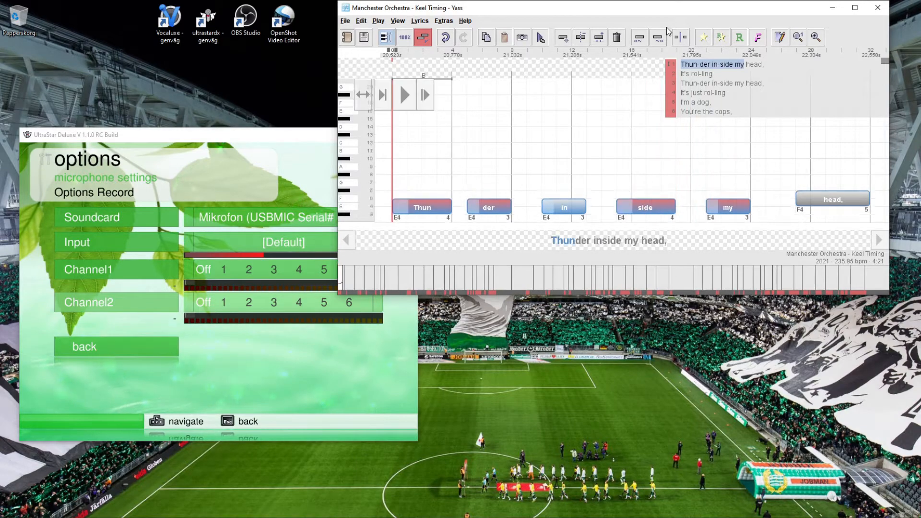
pyautogui.press('p')
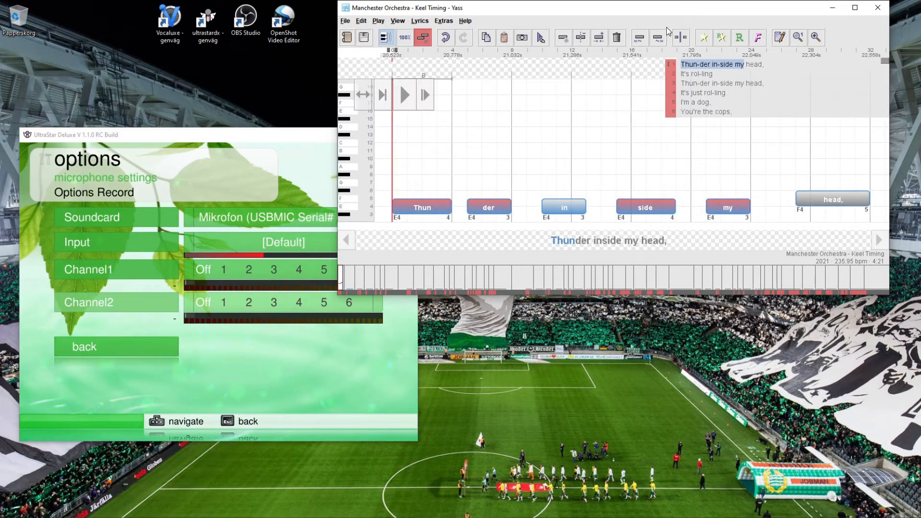
# - Lower the selected notes "Thun" through "my" to C3 and play them back
pyautogui.press('Down')
pyautogui.press('Down')
pyautogui.press('Down')
pyautogui.press('Down')
pyautogui.press('Down')
pyautogui.press('Up')
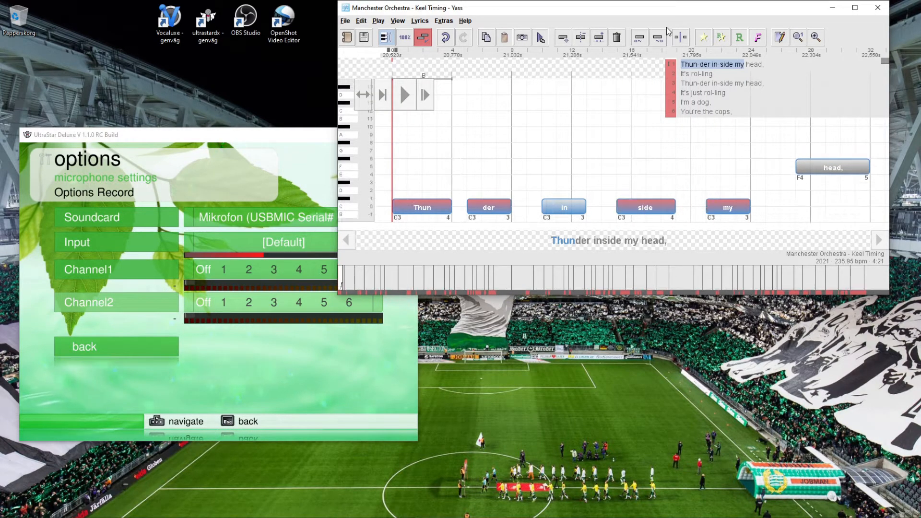
pyautogui.press('p')
# - Raise the selected notes "Thun" through "my" in semitone steps to F4, playing them back between changes
pyautogui.press('Up')
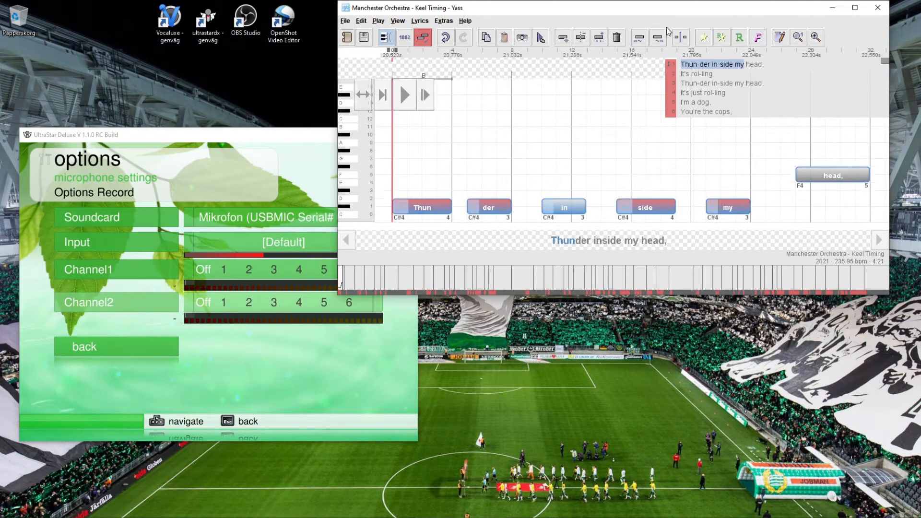
pyautogui.press('p')
pyautogui.press('Up')
pyautogui.press('p')
pyautogui.press('Up')
pyautogui.press('Up')
pyautogui.press('Up')
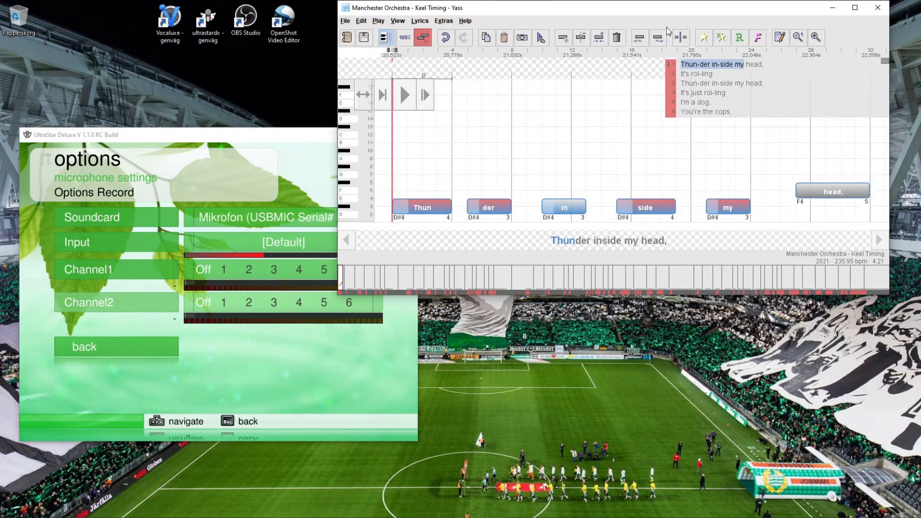
pyautogui.press('p')
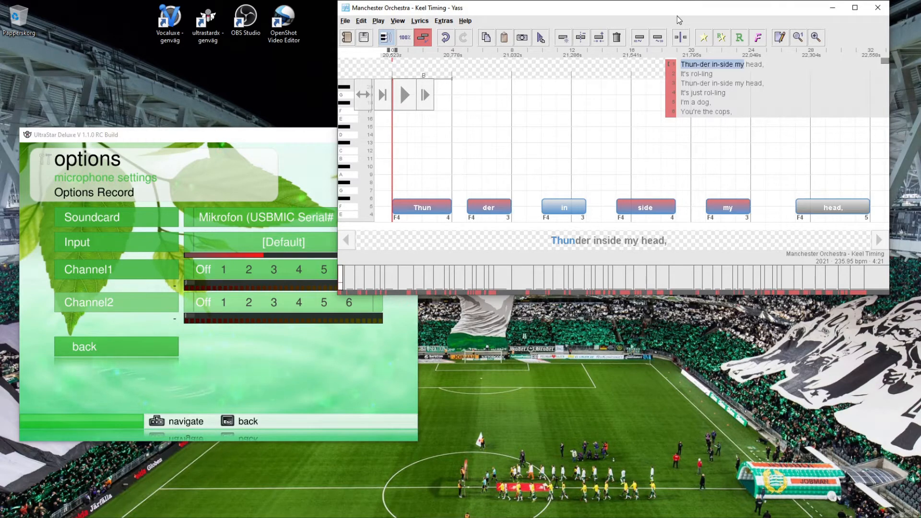
# - Select the "head," note at the end of the first lyric line and raise it to G#4
pyautogui.press('Right')
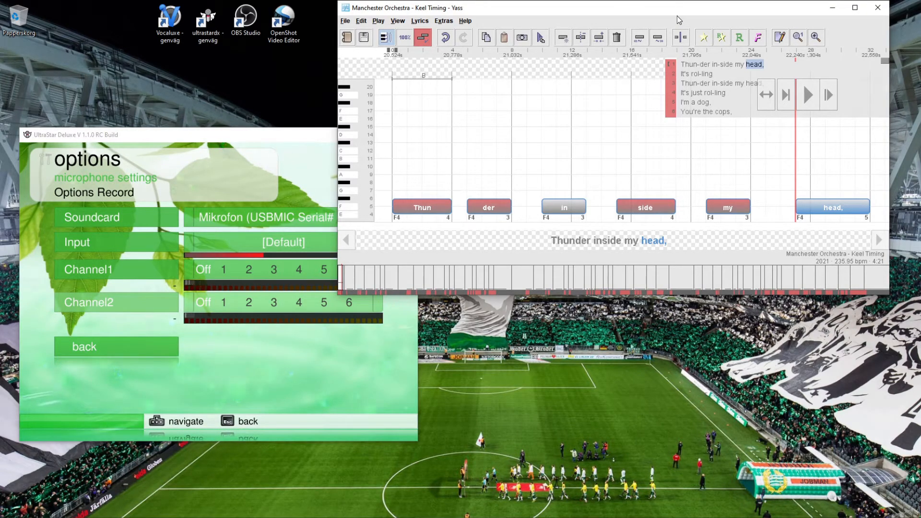
pyautogui.press('Up')
pyautogui.press('Up')
pyautogui.press('Up')
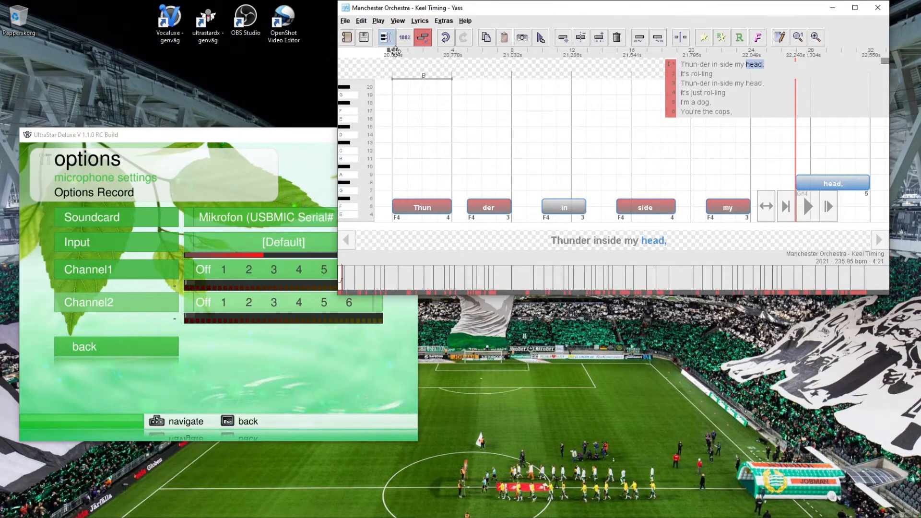
# - Play the first line and the "head," note at 50% playback speed, and slow the speed to 33%
pyautogui.click(404, 38)
pyautogui.press('p')
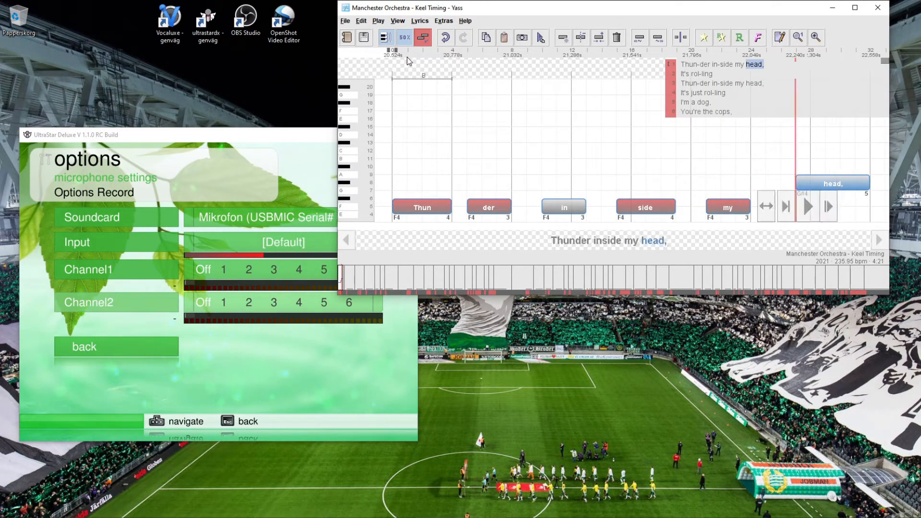
pyautogui.press('Left')
pyautogui.press('Right')
pyautogui.press('space')
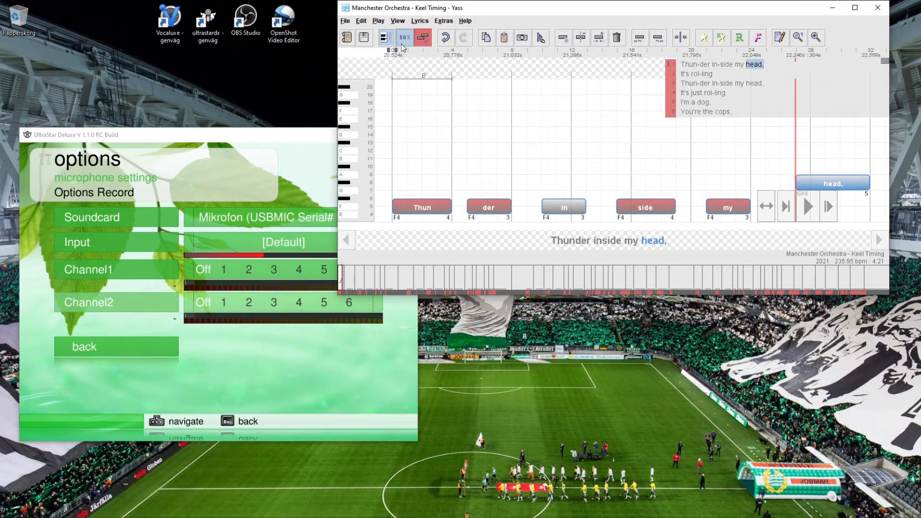
pyautogui.click(402, 42)
# - Maximize the editor window, go back to the "Thun" note and reset the playback speed to 100%
pyautogui.click(855, 7)
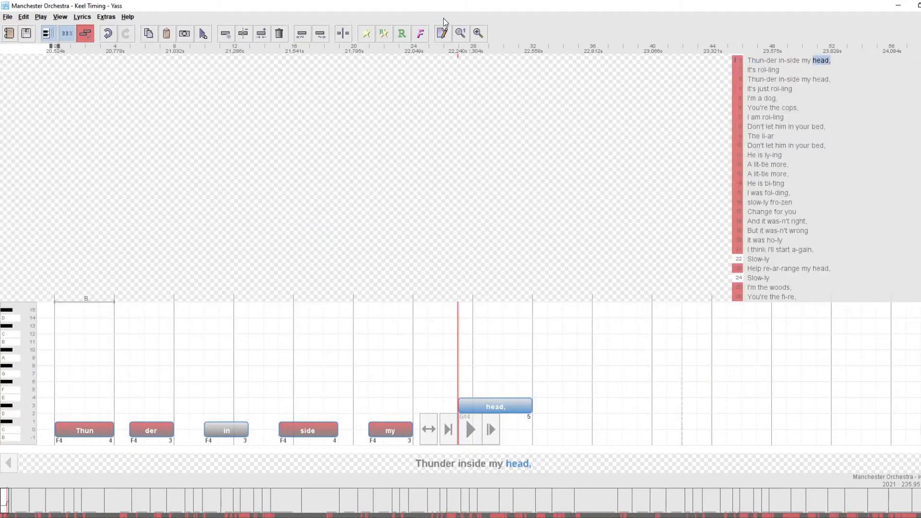
pyautogui.press('Left')
pyautogui.press('Left')
pyautogui.press('Left')
pyautogui.press('Left')
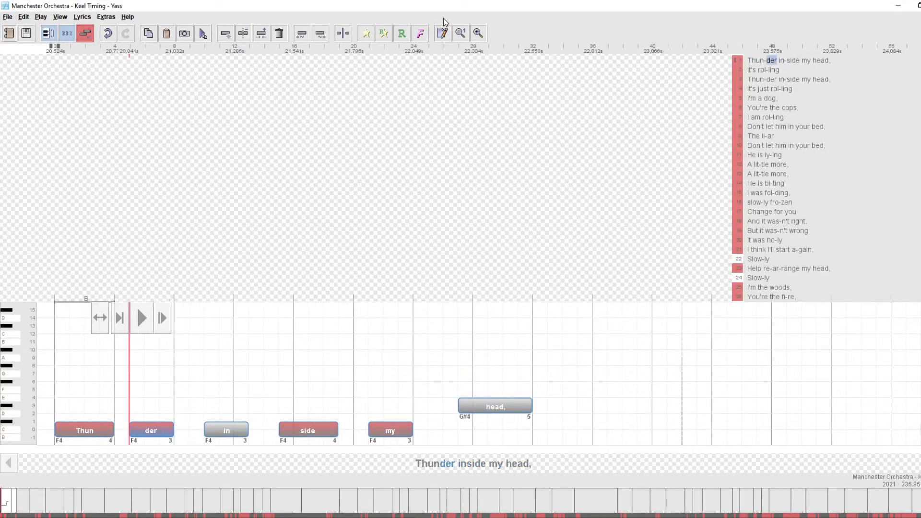
pyautogui.press('Left')
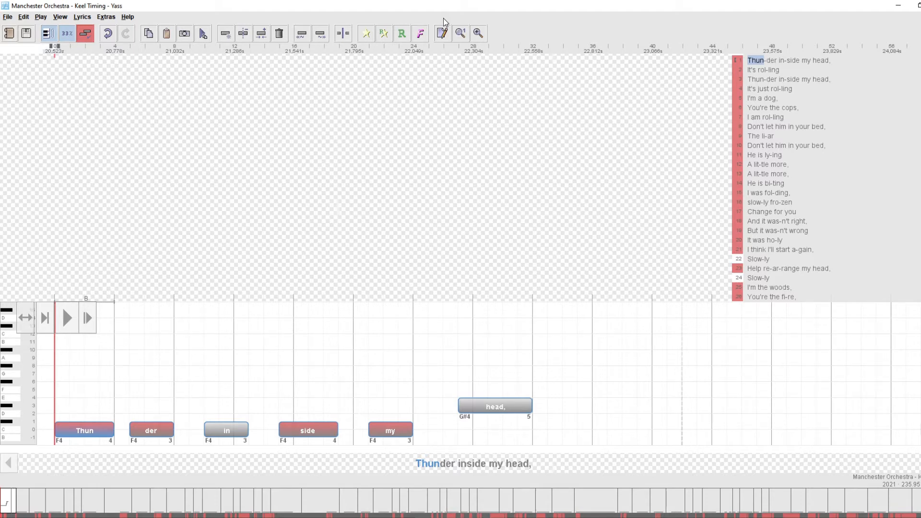
pyautogui.click(68, 35)
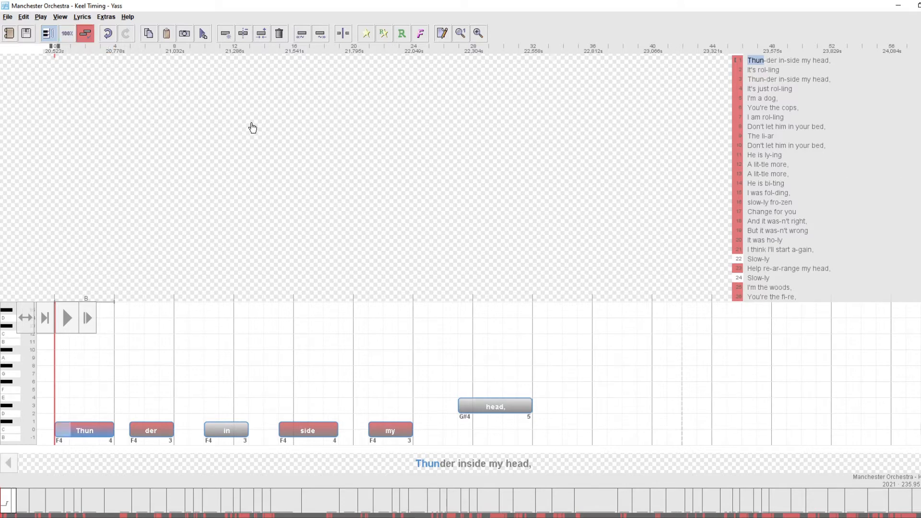
# - Turn off the piano keyboard display, select the "head," note and play it back
pyautogui.hotkey('ctrl', 'r')
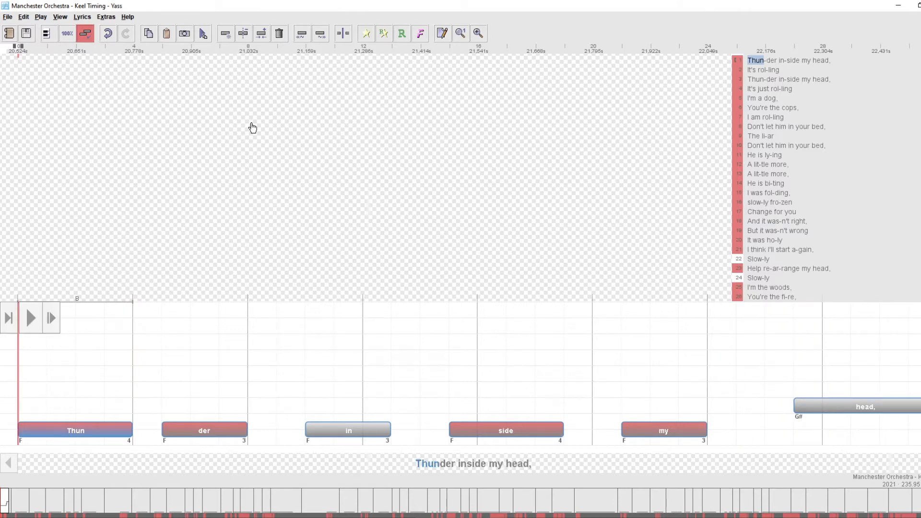
pyautogui.press('Left')
pyautogui.press('Left')
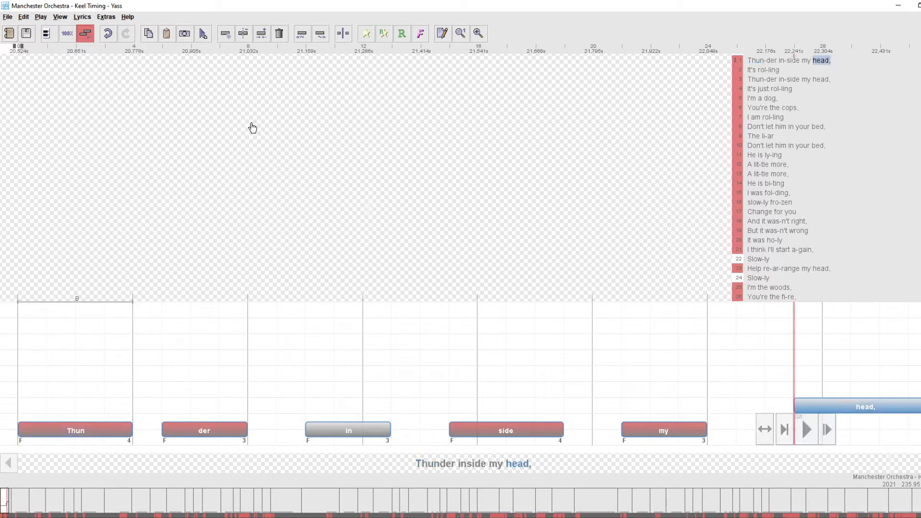
pyautogui.press('Right')
pyautogui.press('space')
pyautogui.press('space')
pyautogui.press('Left')
pyautogui.press('Right')
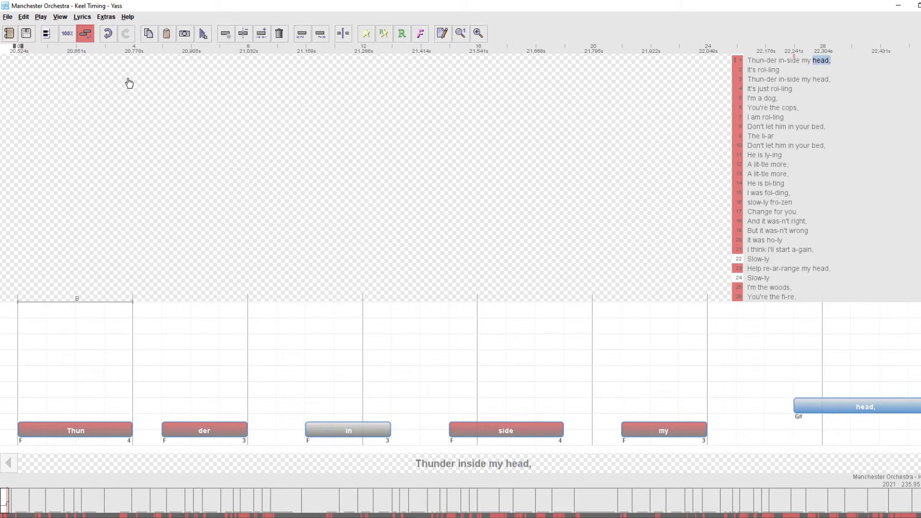
# - Replay the "head," note at full speed, at 50% and at 33% playback speed
pyautogui.press('space')
pyautogui.click(70, 35)
pyautogui.press('space')
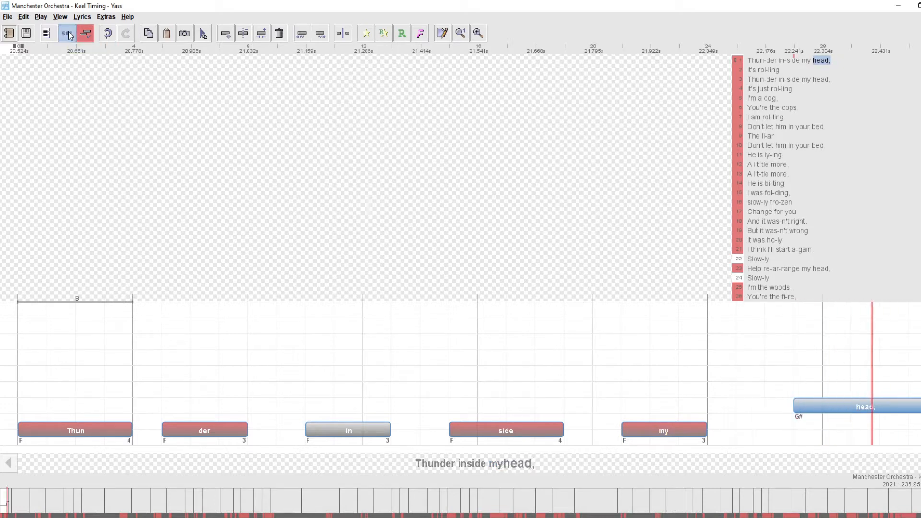
pyautogui.press('space')
pyautogui.click(70, 35)
pyautogui.press('space')
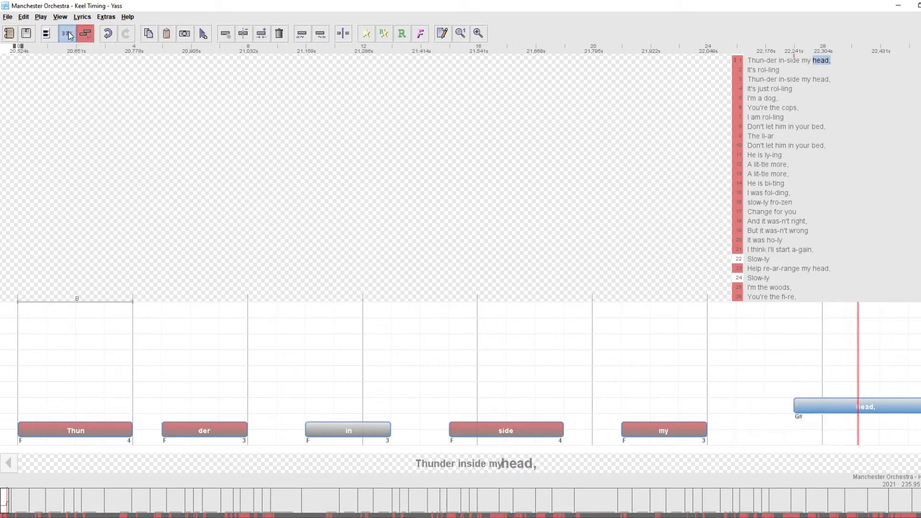
pyautogui.press('space')
pyautogui.press('space')
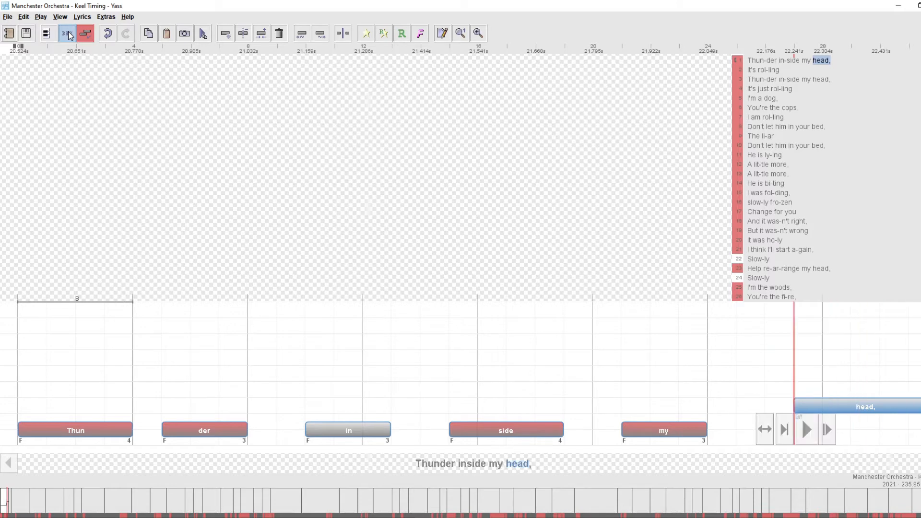
pyautogui.press('space')
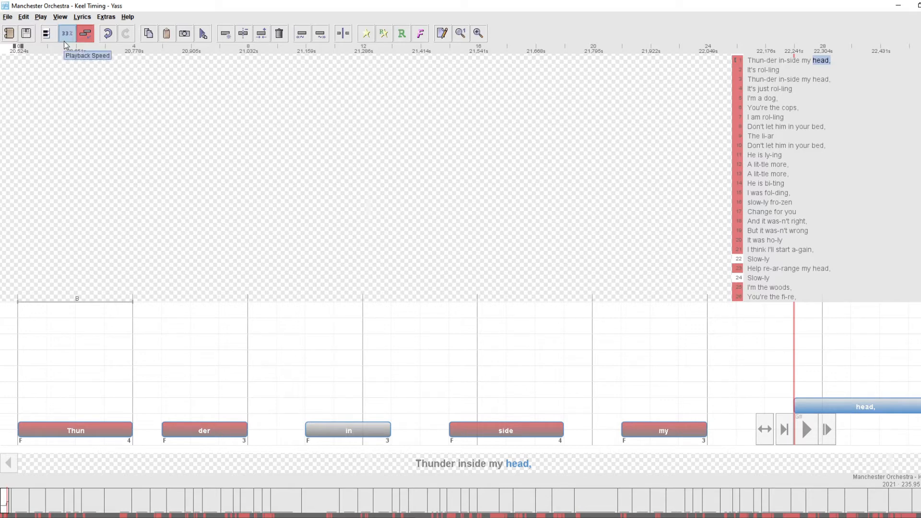
# - Reset the playback speed to 100%, play the line and split the "head," note into "head" and "~,"
pyautogui.click(65, 38)
pyautogui.press('p')
pyautogui.press('c')
pyautogui.press('Right')
pyautogui.press('Right')
pyautogui.press('Left')
pyautogui.press('Left')
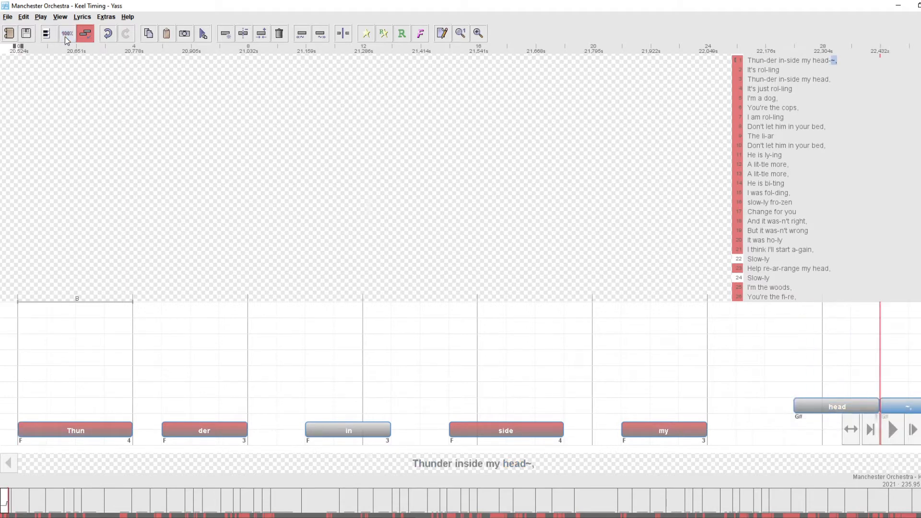
# - Set the "head" note's length to 2 and start the "~," note directly after it
pyautogui.hotkey('shift', 'Left')
pyautogui.hotkey('shift', 'Left')
pyautogui.press('Right')
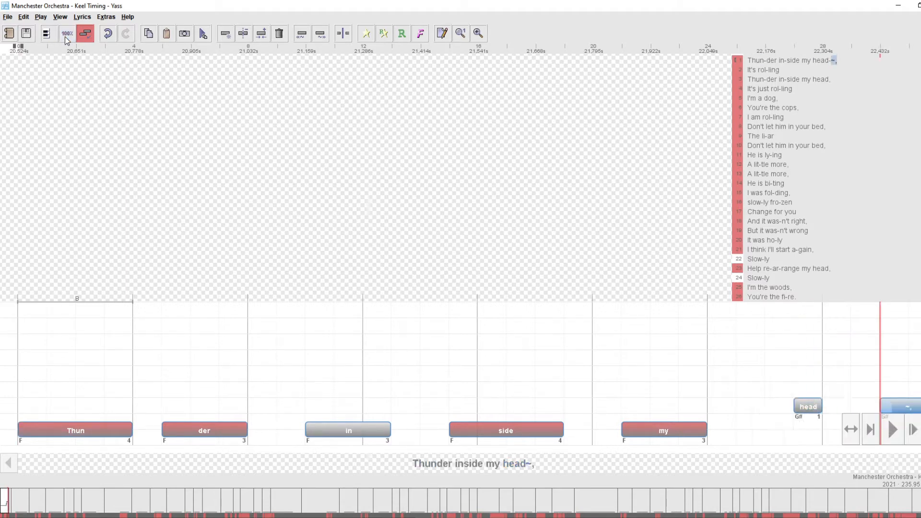
pyautogui.press('Left')
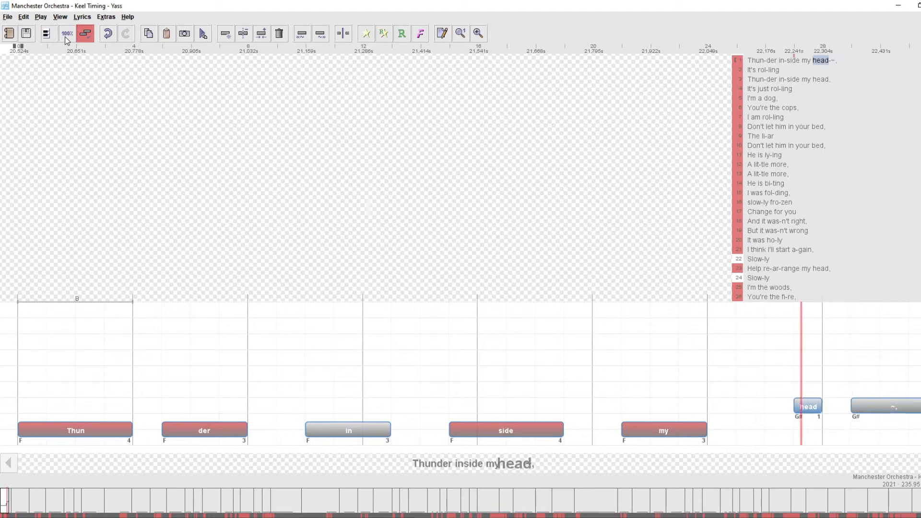
pyautogui.hotkey('shift', 'Right')
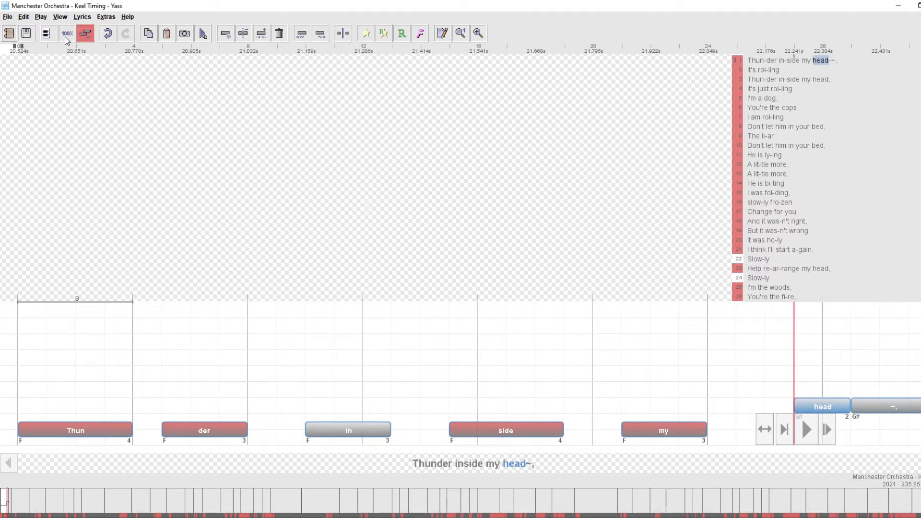
# - Play back the "head" and "~," notes alternately to compare their pitches
pyautogui.press('space')
pyautogui.press('Right')
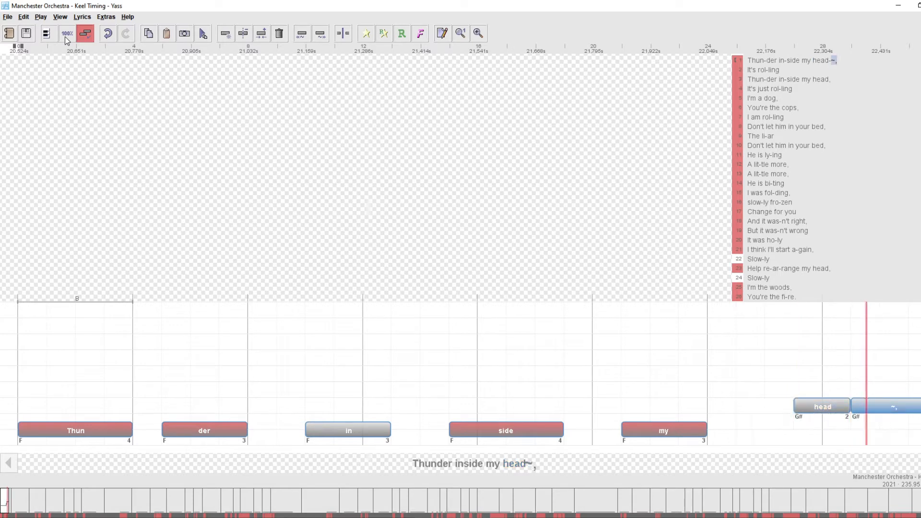
pyautogui.press('Left')
pyautogui.press('space')
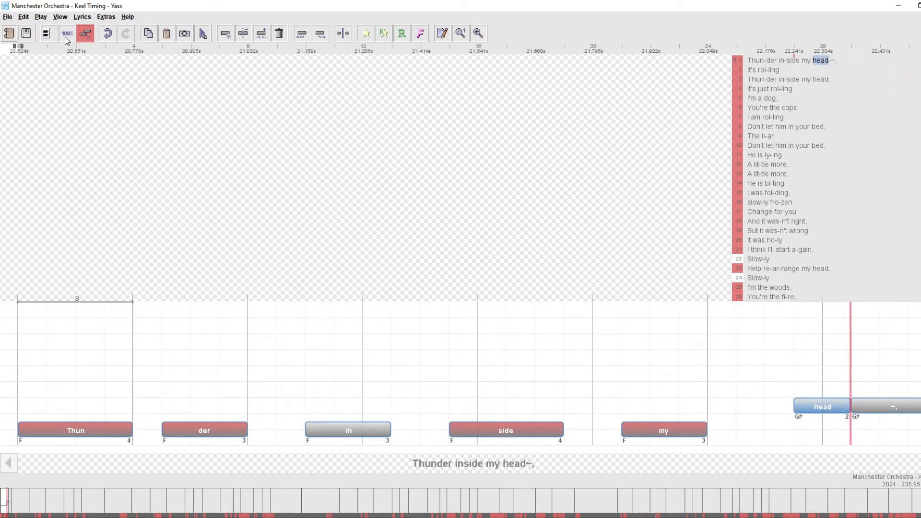
pyautogui.press('Right')
pyautogui.press('Left')
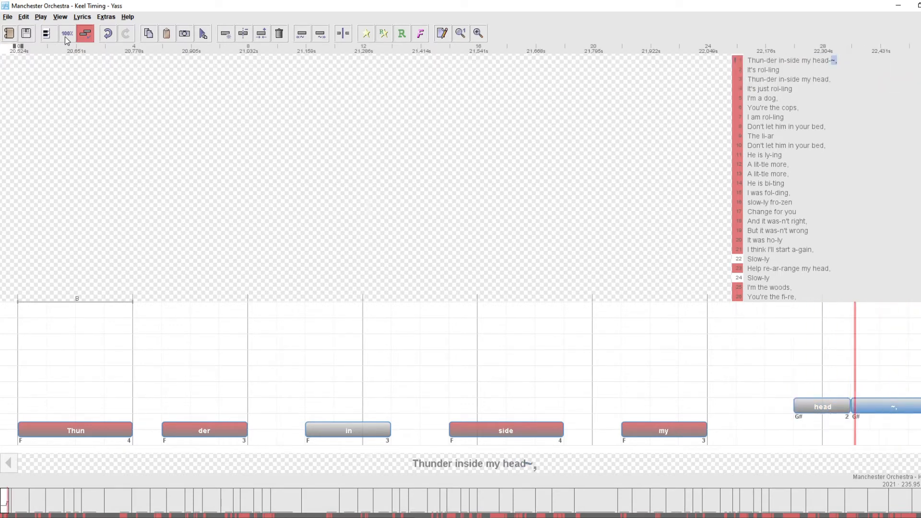
pyautogui.press('space')
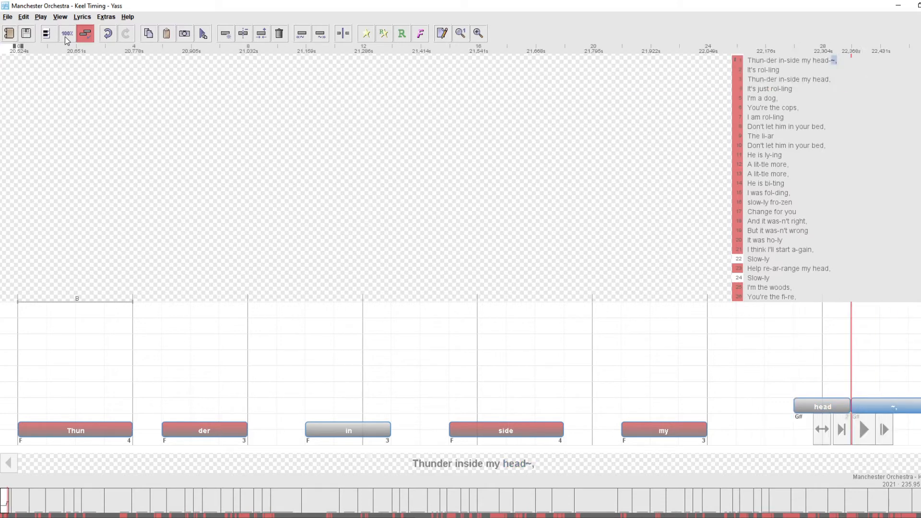
pyautogui.press('space')
pyautogui.press('space')
# - Shorten the "head" note to length 1 and lower it to F#4 with the piano keyboard display turned on
pyautogui.press('Left')
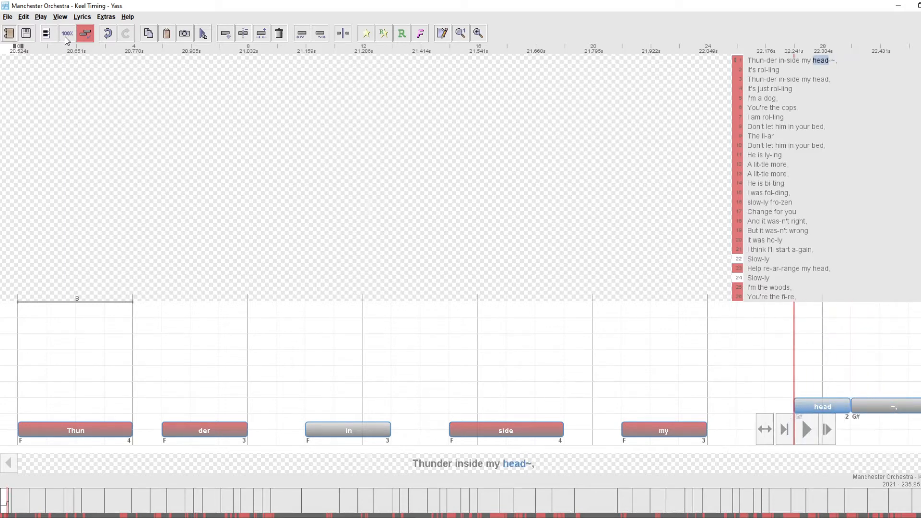
pyautogui.hotkey('shift', 'Left')
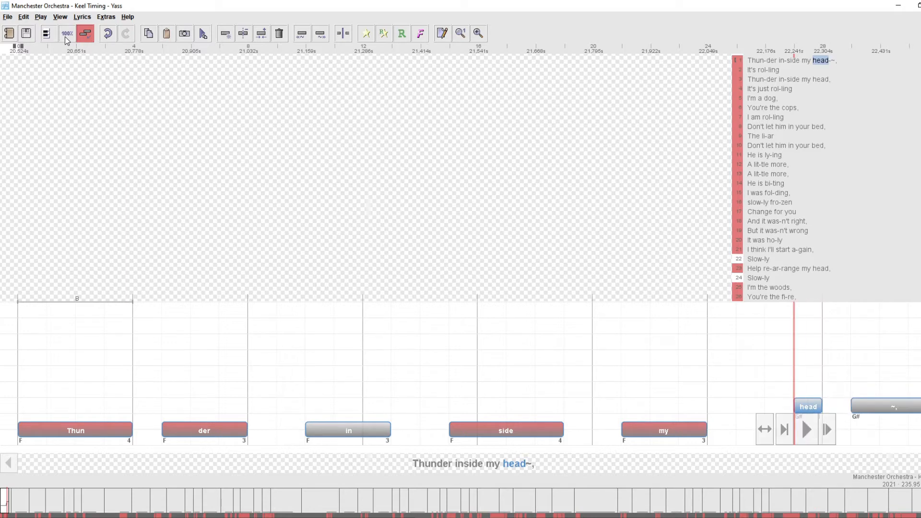
pyautogui.hotkey('shift', 'Down')
pyautogui.press('m')
pyautogui.press('space')
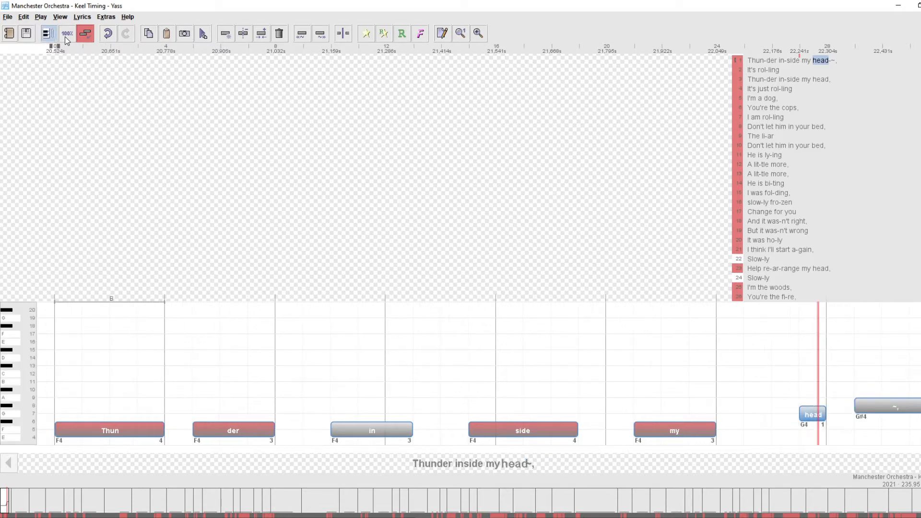
pyautogui.hotkey('shift', 'Down')
# - Play back the "~," and "head" notes individually, and play the whole first lyric line
pyautogui.press('Right')
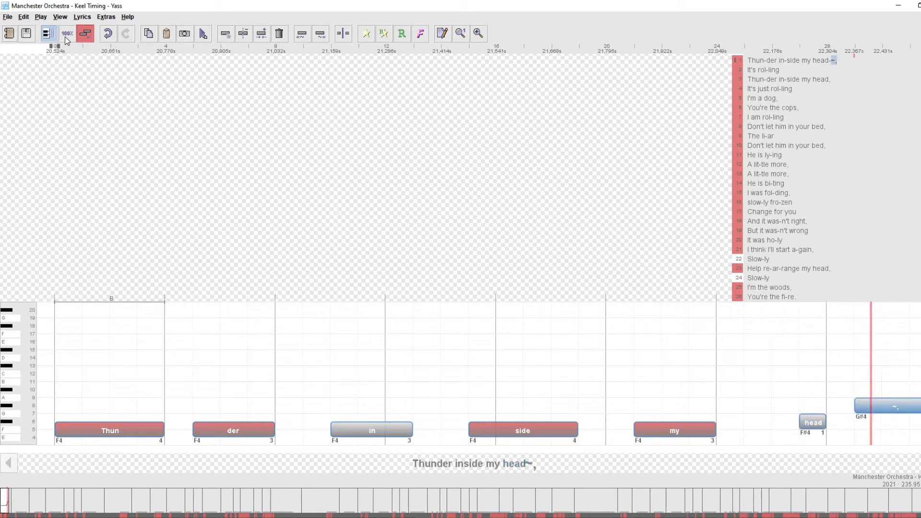
pyautogui.press('Left')
pyautogui.press('space')
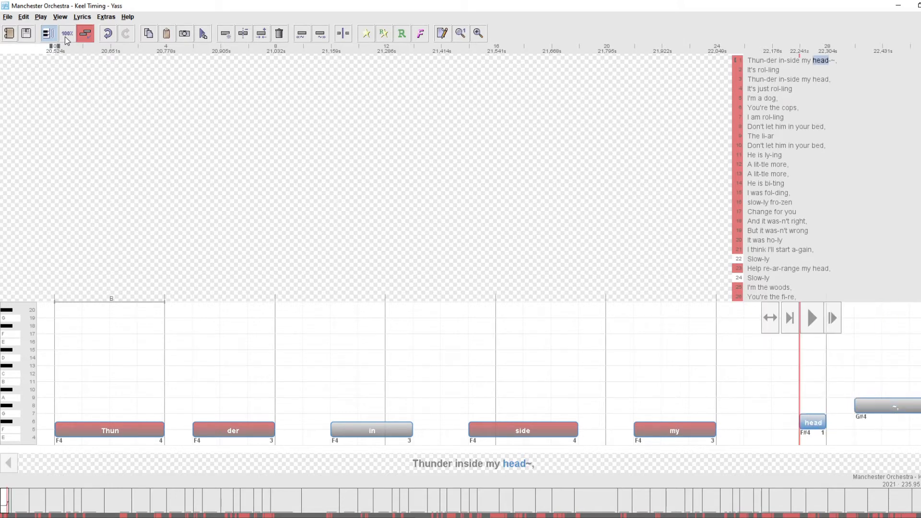
pyautogui.press('Left')
pyautogui.press('Right')
pyautogui.press('space')
pyautogui.press('p')
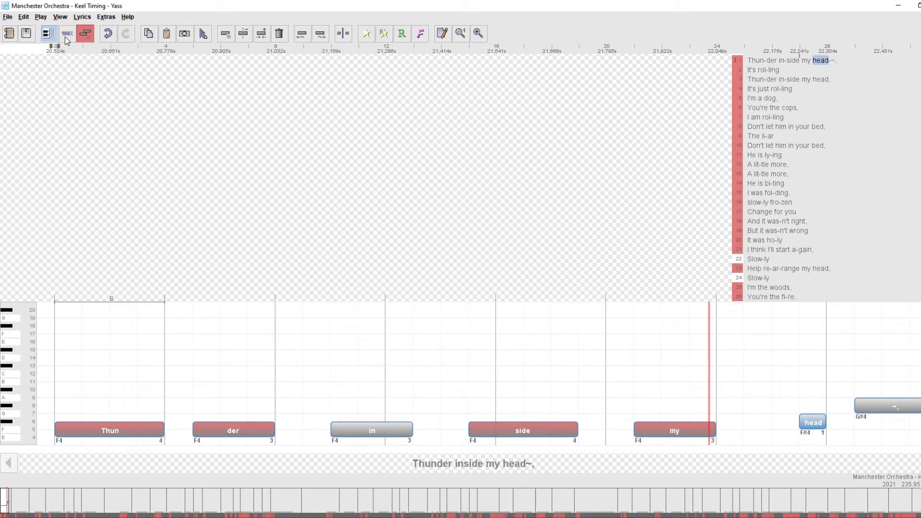
# - Replay the first lyric line at 50% playback speed with the piano keyboard display on
pyautogui.press('m')
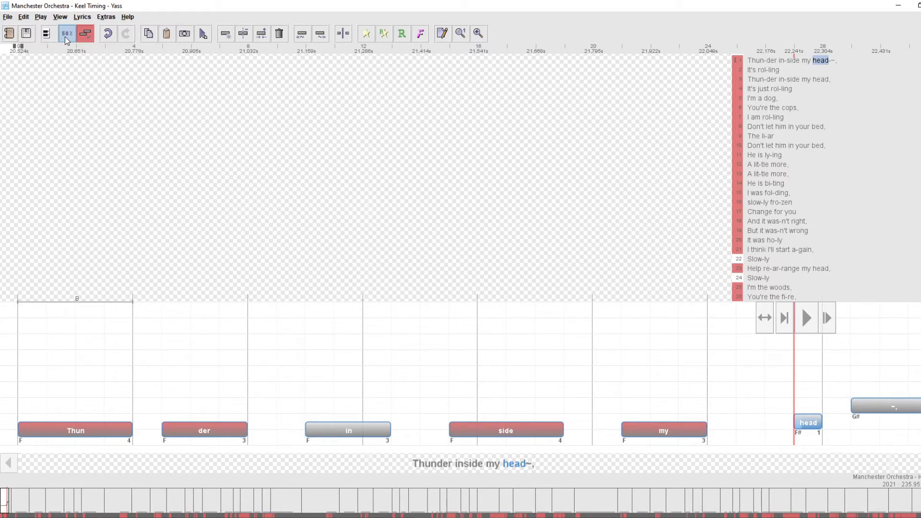
pyautogui.press('m')
pyautogui.press('p')
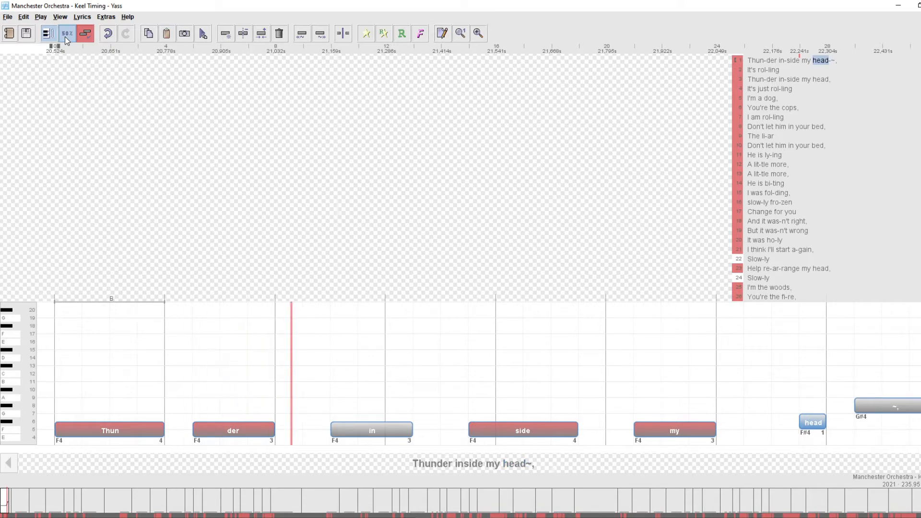
# - Turn off the piano keyboard display, bring up UltraStar Deluxe's microphone settings and shrink the Yass window to sit beside them
pyautogui.press('m')
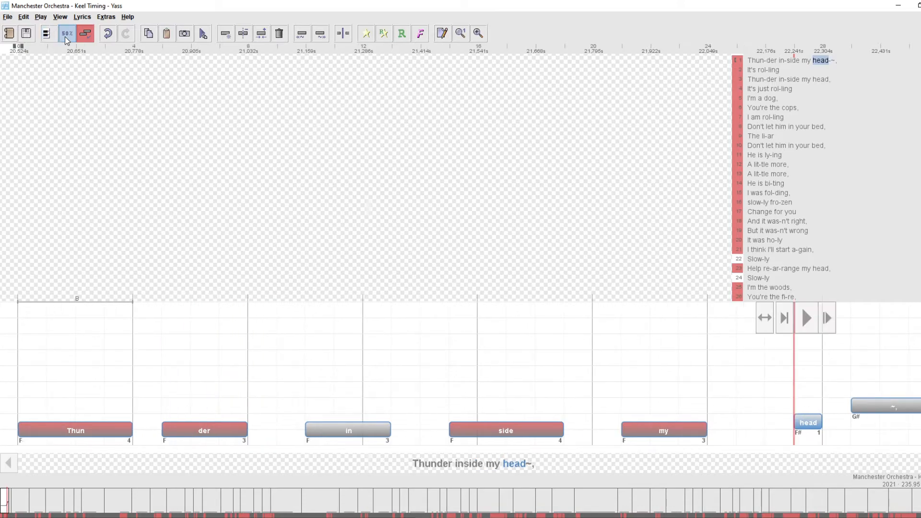
pyautogui.hotkey('alt', 'Tab')
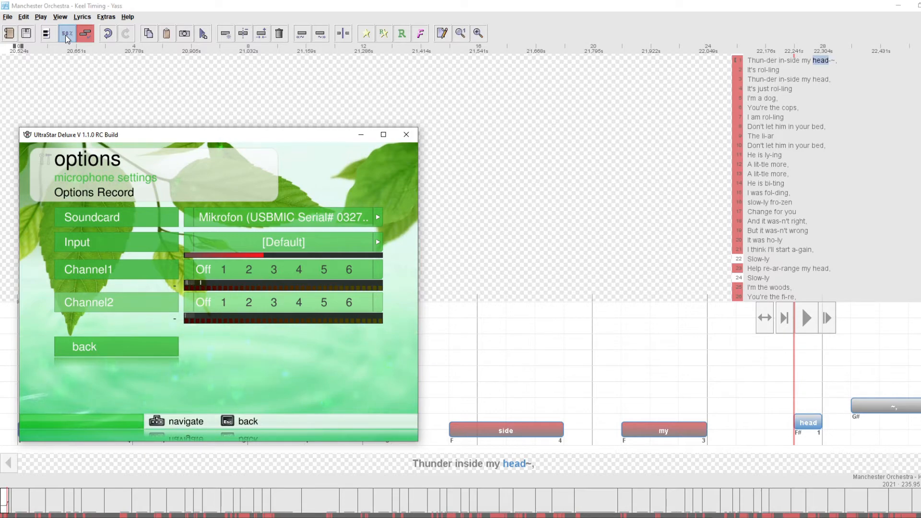
pyautogui.click(918, 7)
pyautogui.moveTo(505, 16); pyautogui.dragTo(536, 14)
# - Play back the first lyric line "Thunder inside my head~," at 33% speed alongside the microphone settings
pyautogui.press('Down')
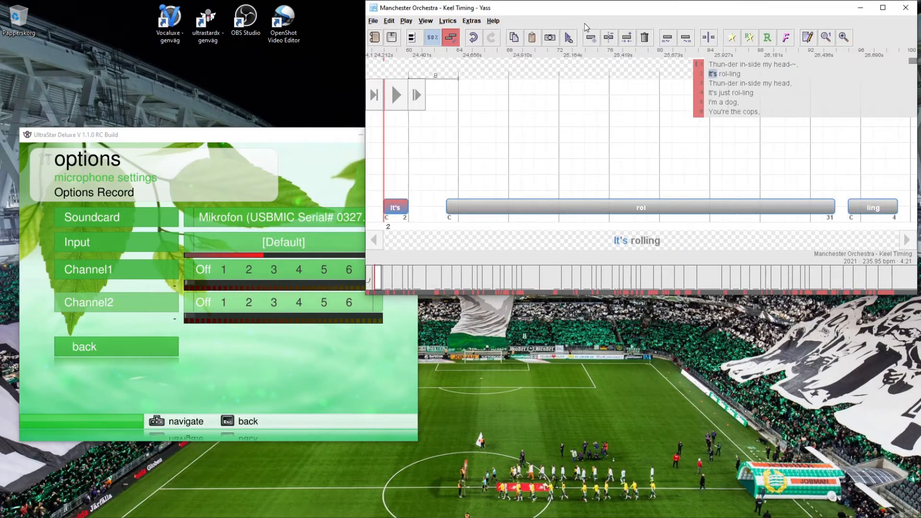
pyautogui.press('Up')
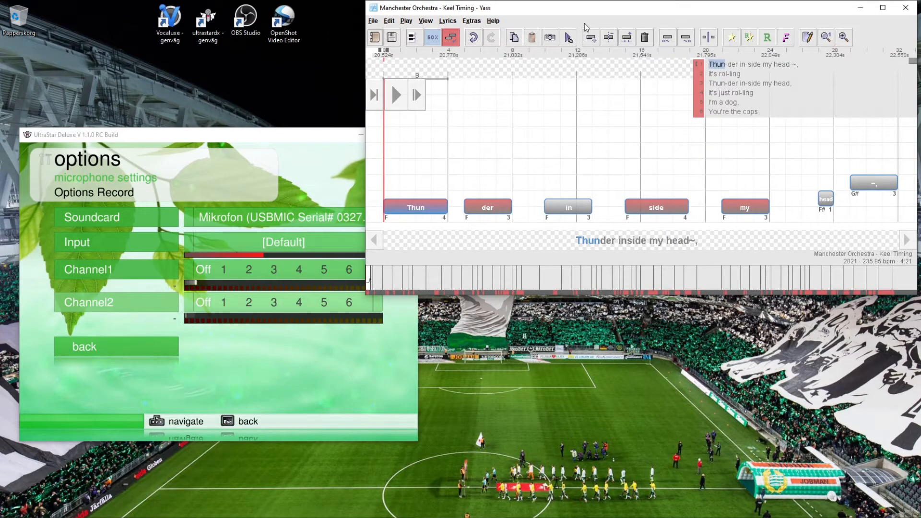
pyautogui.click(434, 39)
pyautogui.press('p')
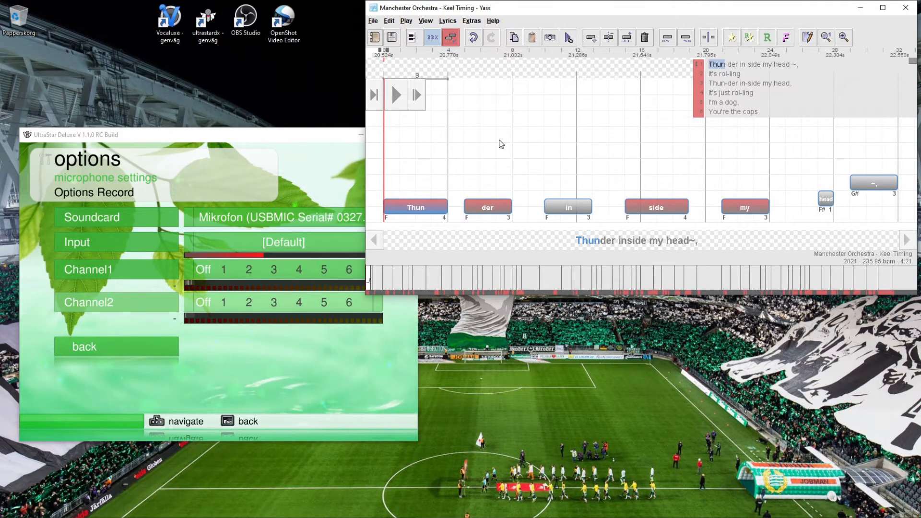
pyautogui.press('space')
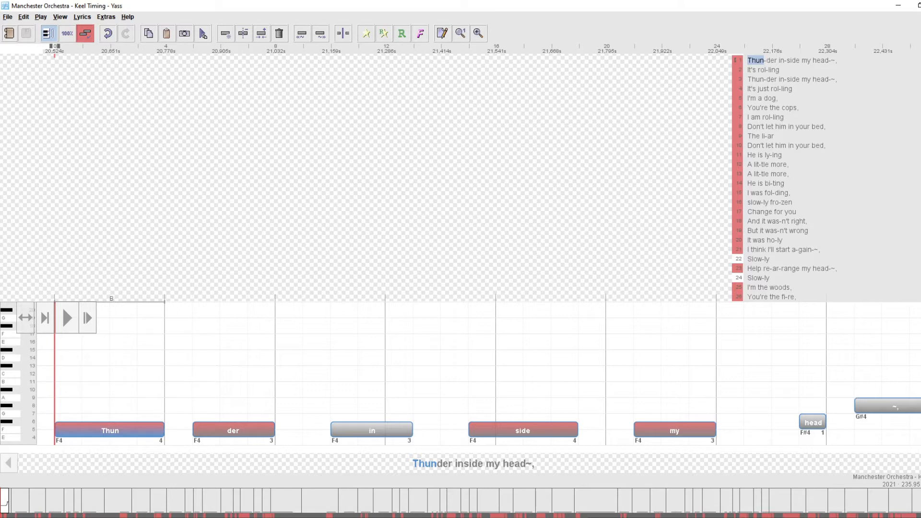
# - Toggle the piano keyboard display off and on several times, leaving it turned on
pyautogui.press('m')
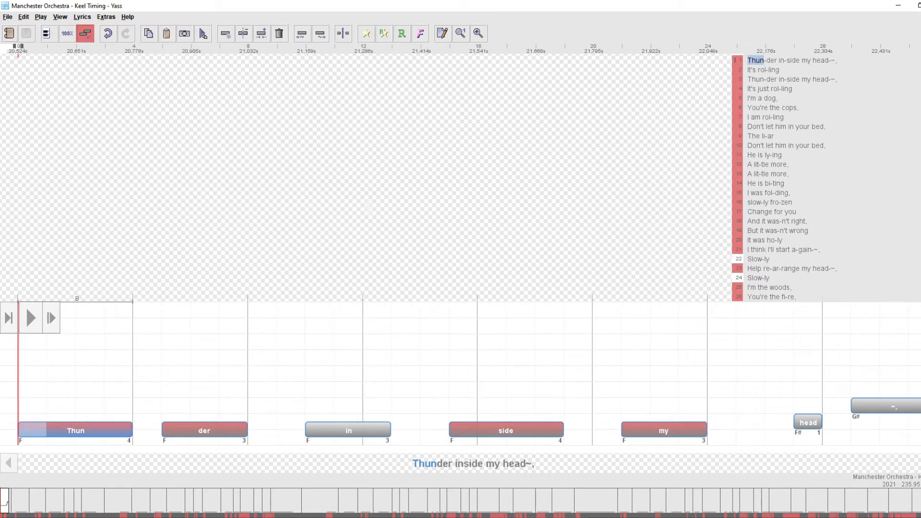
pyautogui.press('m')
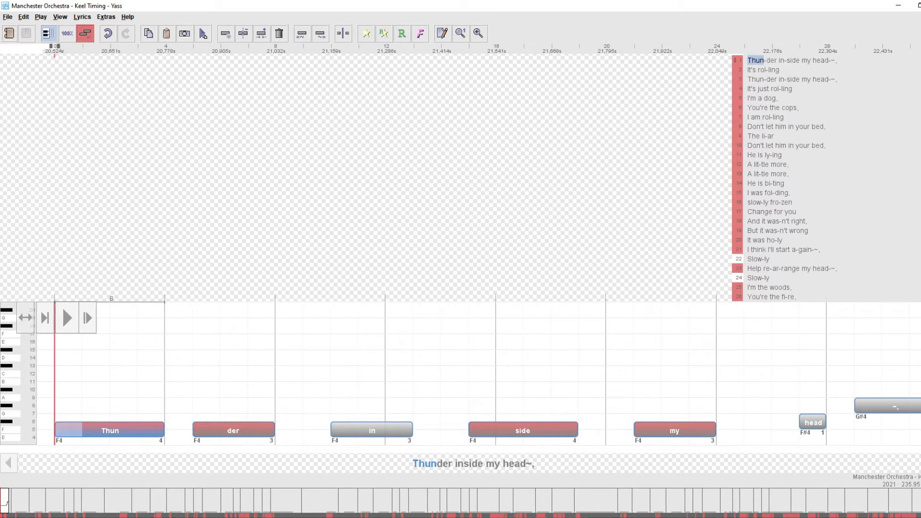
pyautogui.press('m')
pyautogui.press('m')
pyautogui.press('m')
pyautogui.press('m')
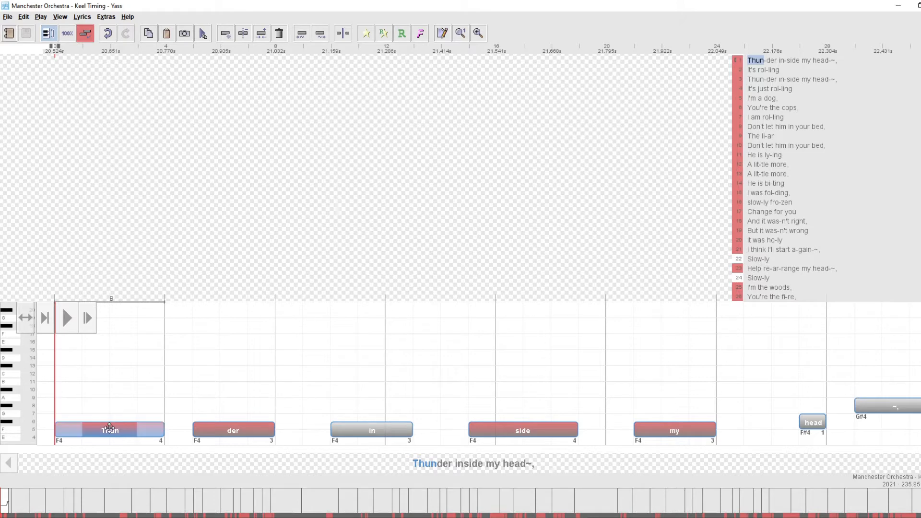
# - Try lowering the first line's "Thun" note through C#4 down to C3
pyautogui.press('Down')
pyautogui.press('Down')
pyautogui.press('Down')
pyautogui.press('Down')
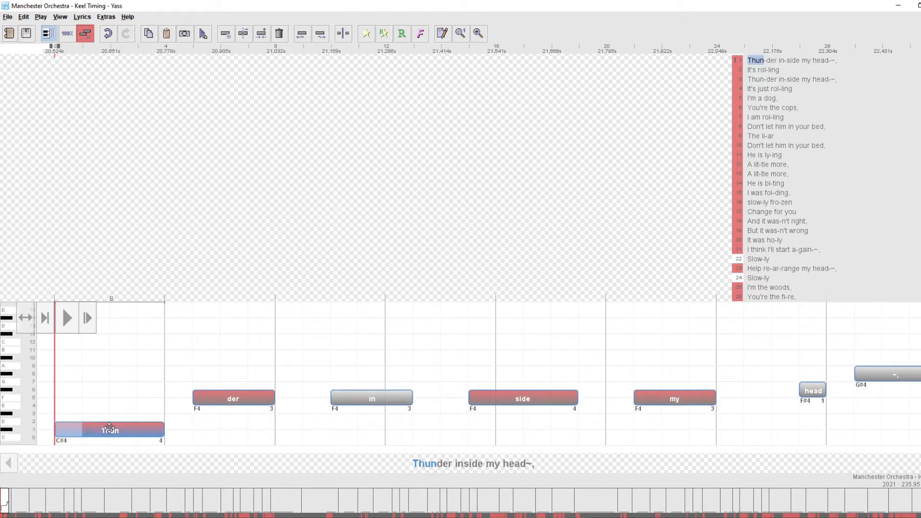
pyautogui.press('Down')
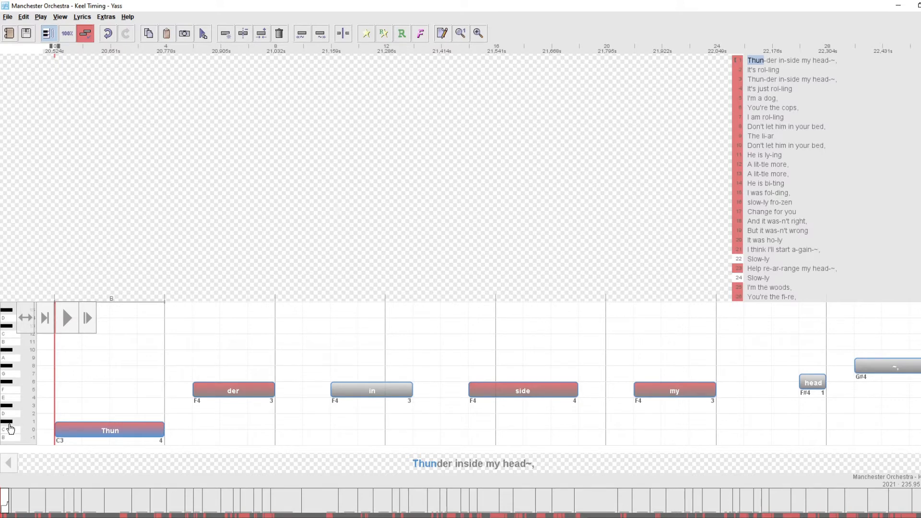
# - Raise the first line's "Thun" note back up to F4
pyautogui.hotkey('shift', 'Up')
pyautogui.hotkey('shift', 'Up')
pyautogui.hotkey('shift', 'Up')
pyautogui.hotkey('shift', 'Up')
pyautogui.hotkey('shift', 'Up')
pyautogui.hotkey('shift', 'Up')
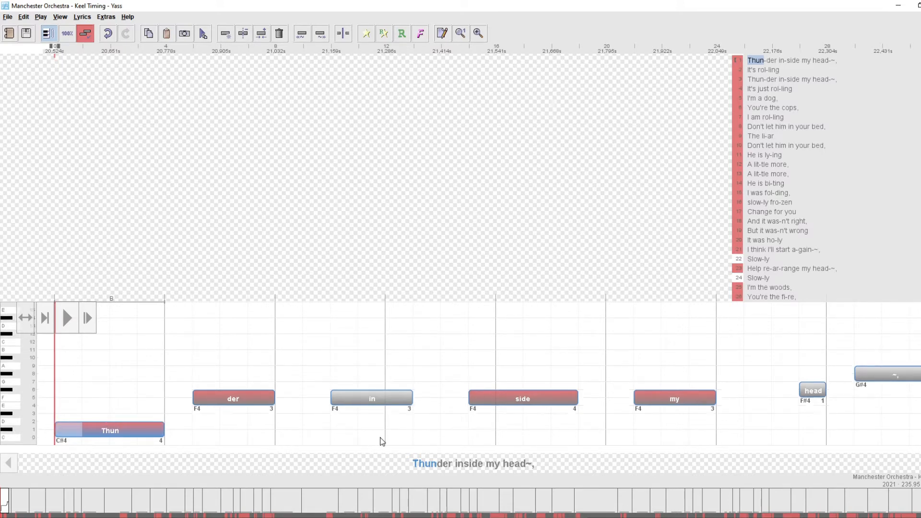
pyautogui.hotkey('shift', 'Down')
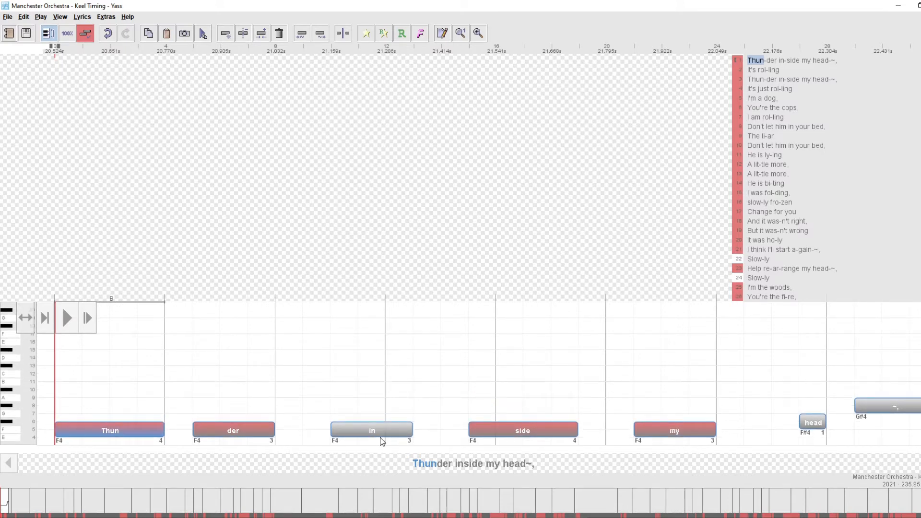
# - Step through the notes of the first lyric line, ending on the "head" note
pyautogui.press('Right')
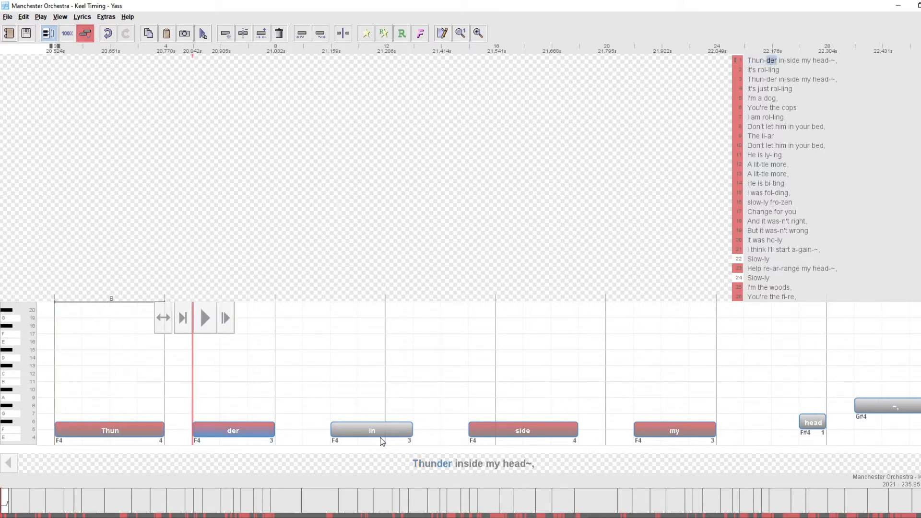
pyautogui.press('Left')
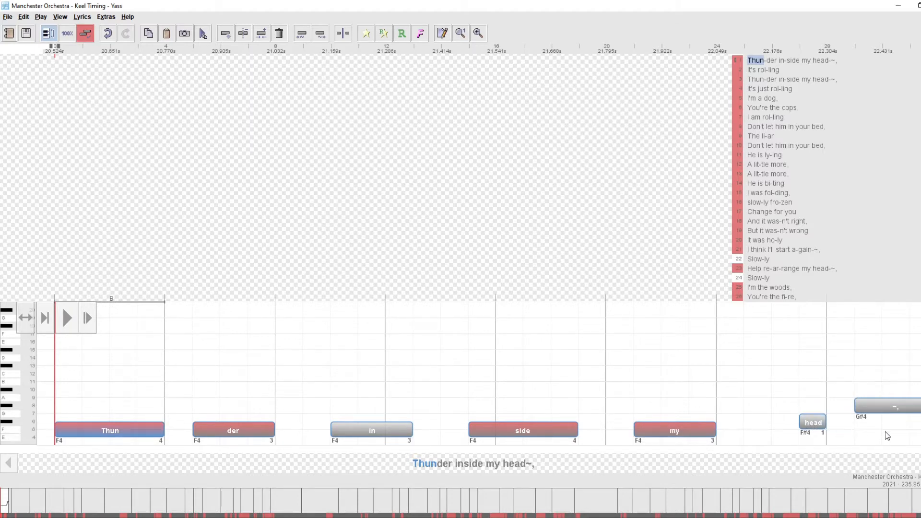
pyautogui.press('Right')
pyautogui.press('Right')
pyautogui.press('Right')
pyautogui.press('Right')
pyautogui.press('Right')
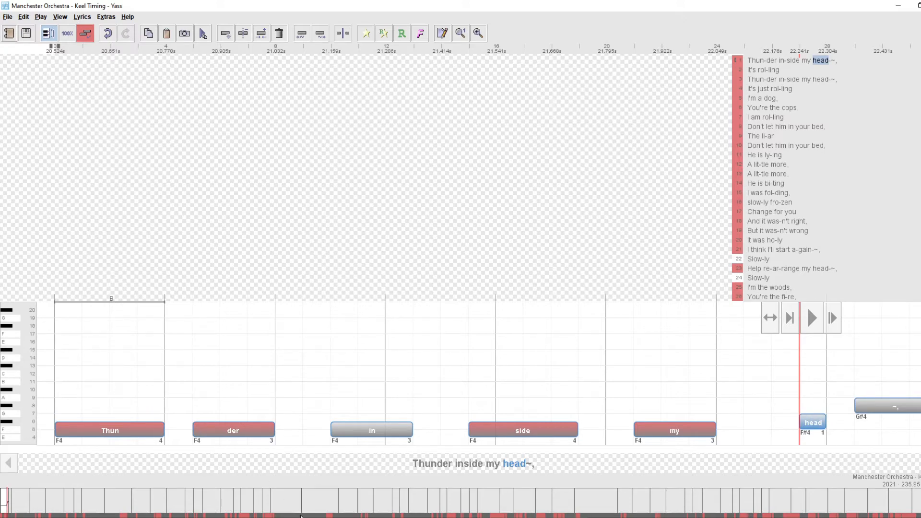
# - Open the "Manchester Orchestra - Keel Timing" text file in Notepad and compare the first line's note values with the repeated line
pyautogui.click(307, 517)
pyautogui.doubleClick(378, 207)
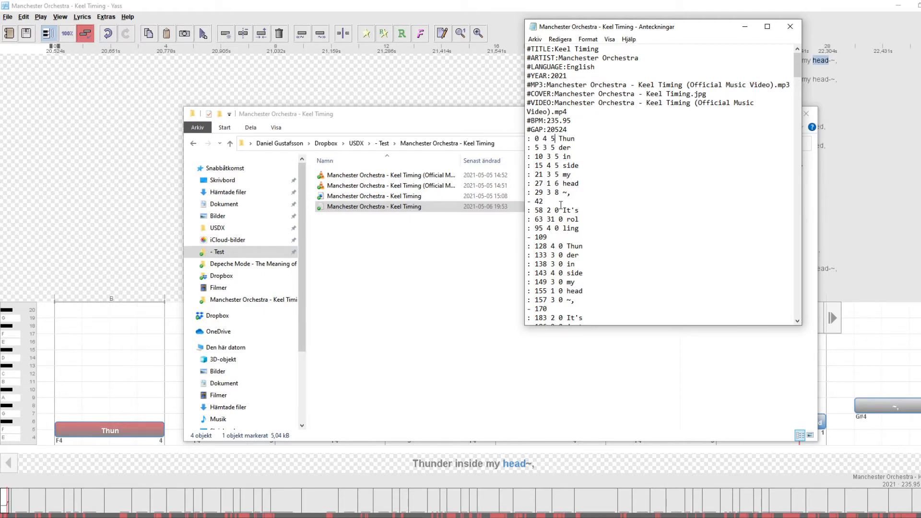
pyautogui.scroll(-3, 561, 205)
pyautogui.scroll(-2, 564, 165)
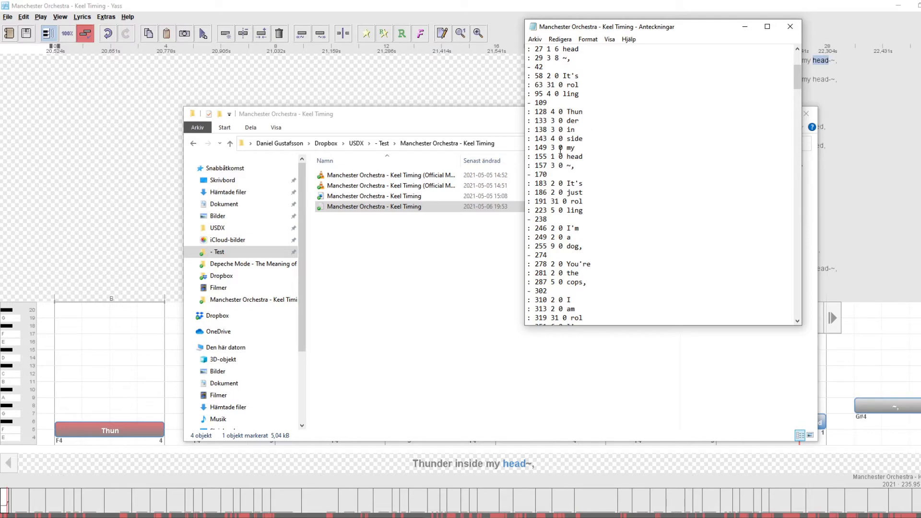
pyautogui.scroll(5, 559, 155)
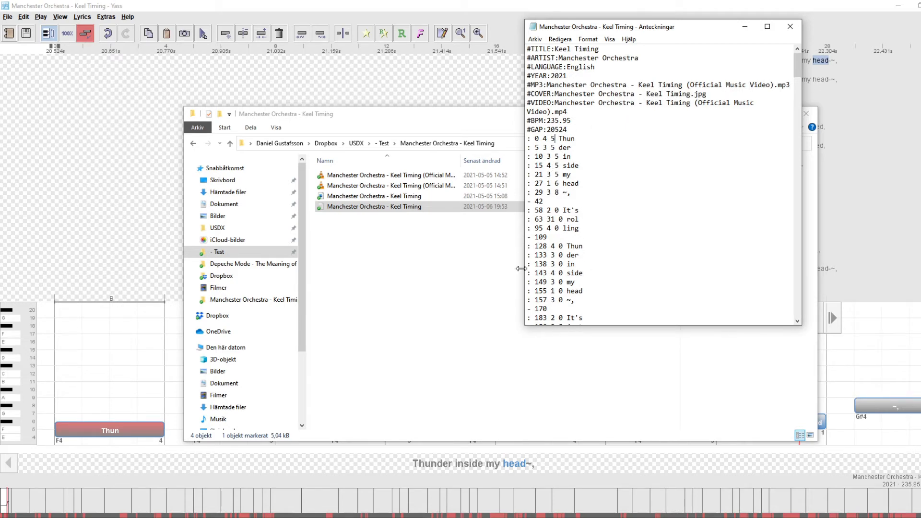
# - In the text file, set the pitch of the third lyric line's "Thun", "der", "in", "side" and "my" notes to 5
pyautogui.click(519, 305)
pyautogui.hotkey('alt', 'Tab')
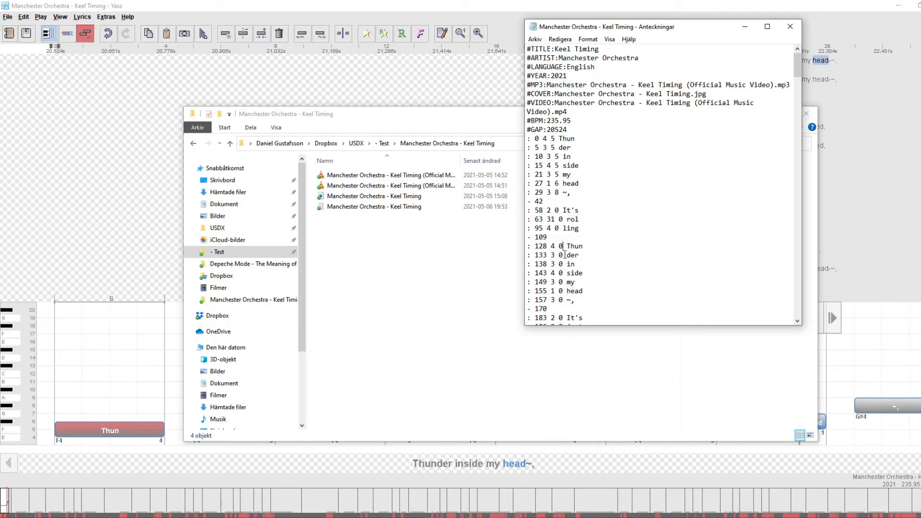
pyautogui.press('BackSpace')
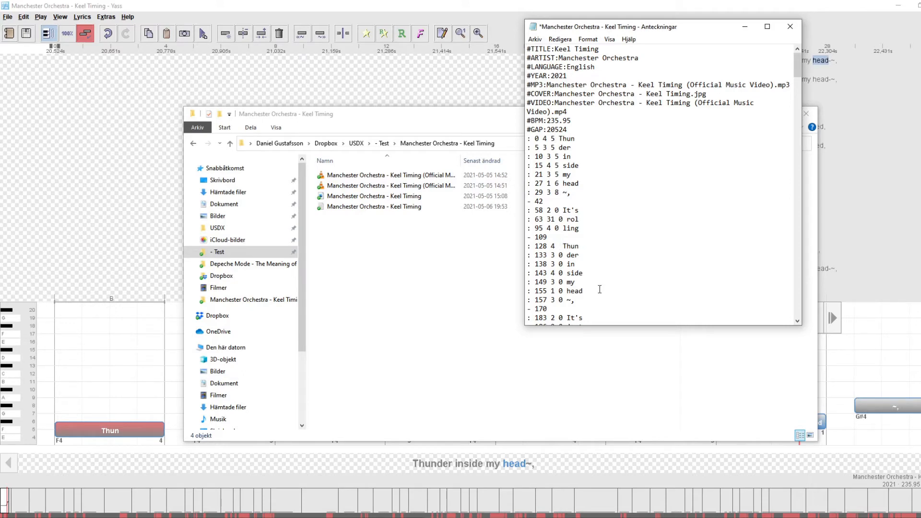
pyautogui.write('5')
pyautogui.press('Down')
pyautogui.press('BackSpace')
pyautogui.write('5')
pyautogui.press('Down')
pyautogui.press('Down')
pyautogui.press('BackSpace')
pyautogui.write('5')
pyautogui.press('Down')
pyautogui.press('BackSpace')
pyautogui.write('5')
# - Set the third line's "head" pitch to 6 and its "~," pitch to 8, and save the text file
pyautogui.press('Down')
pyautogui.press('BackSpace')
pyautogui.write('6')
pyautogui.press('Down')
pyautogui.press('BackSpace')
pyautogui.write('8')
pyautogui.hotkey('ctrl', 's')
# - Return to the Yass song library, close the text file, and reopen "Keel Timing" in the editor to load the edited pitches
pyautogui.click(33, 4)
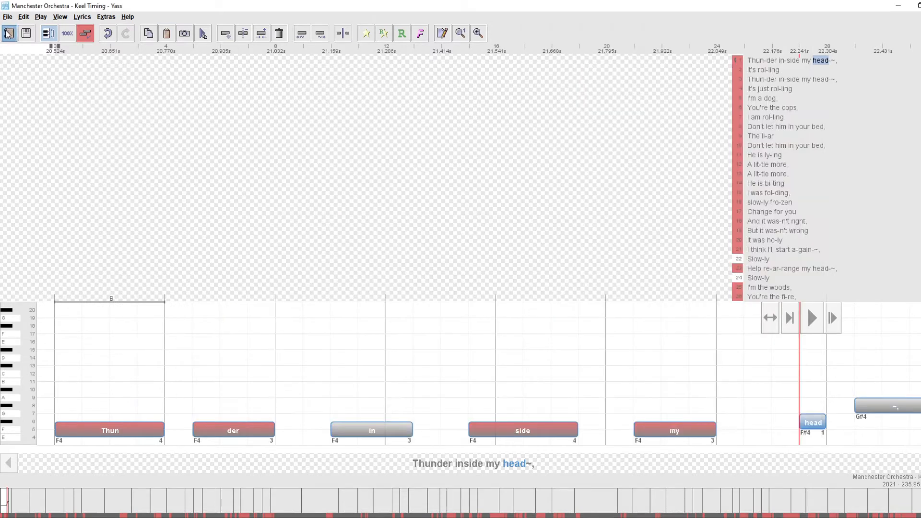
pyautogui.click(9, 33)
pyautogui.click(461, 286)
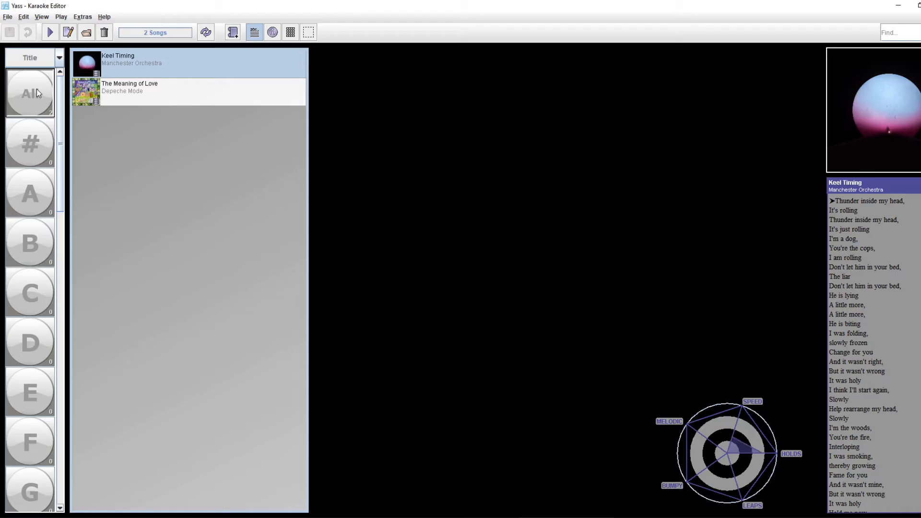
pyautogui.hotkey('alt', 'Tab')
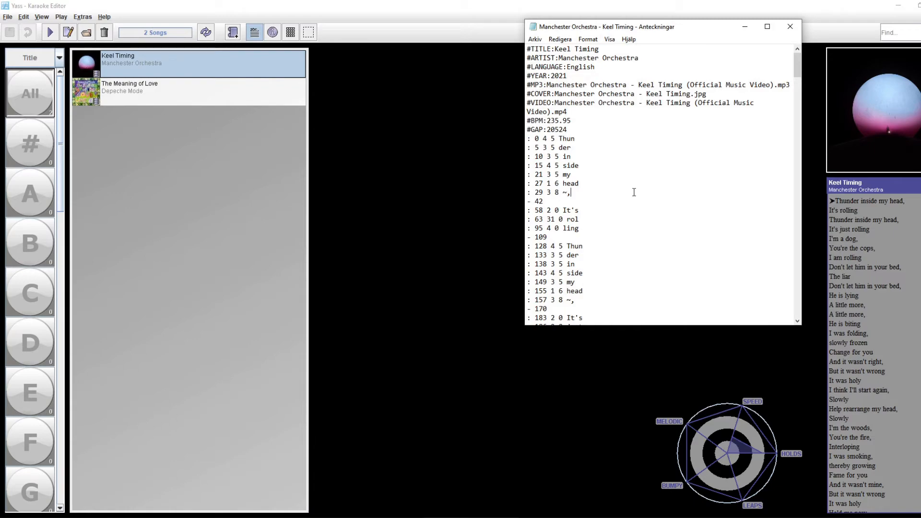
pyautogui.click(790, 27)
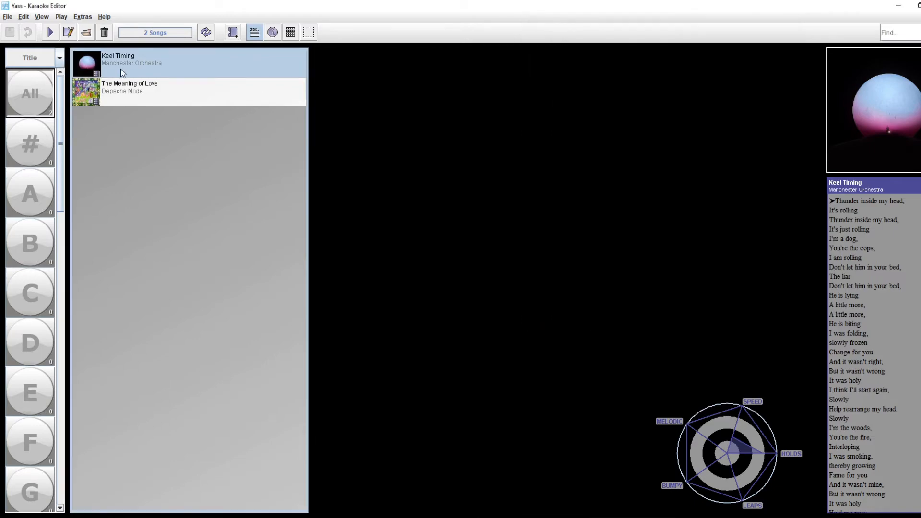
pyautogui.click(68, 32)
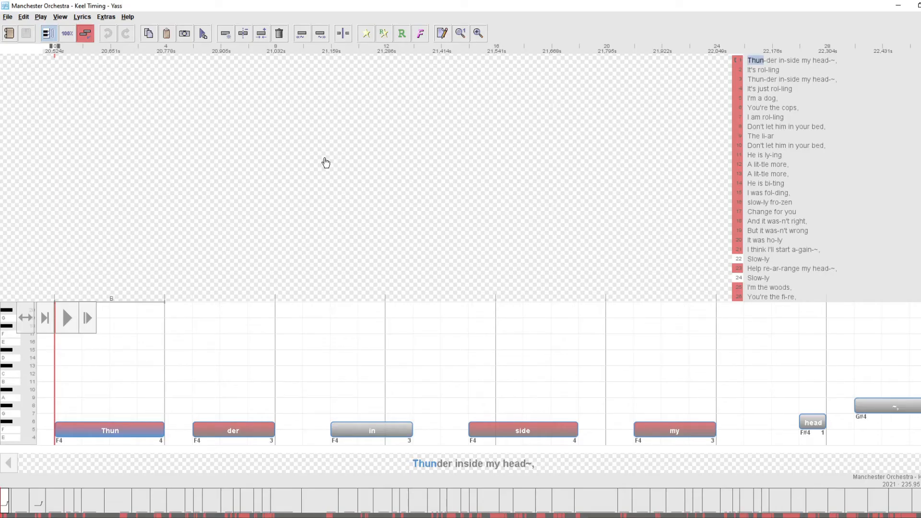
# - Compare the third lyric line with the first by playing it back, and save the song
pyautogui.press('pagedown')
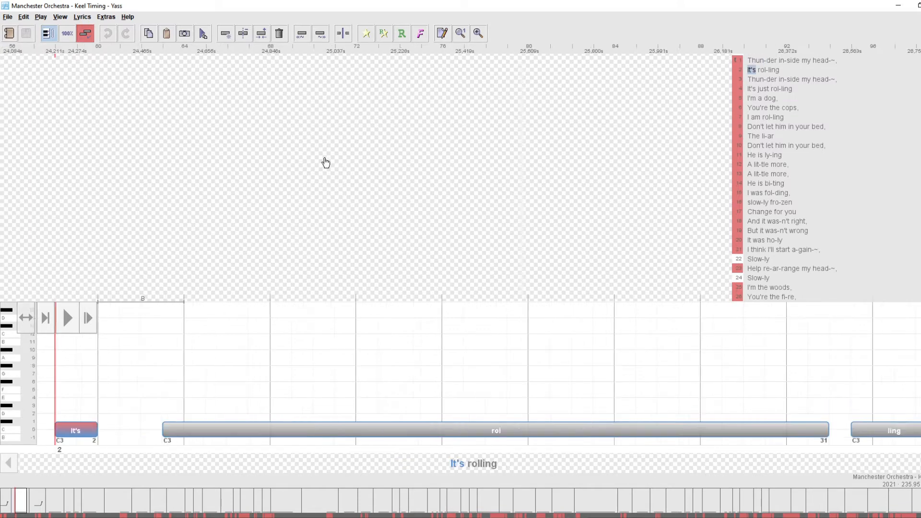
pyautogui.press('pagedown')
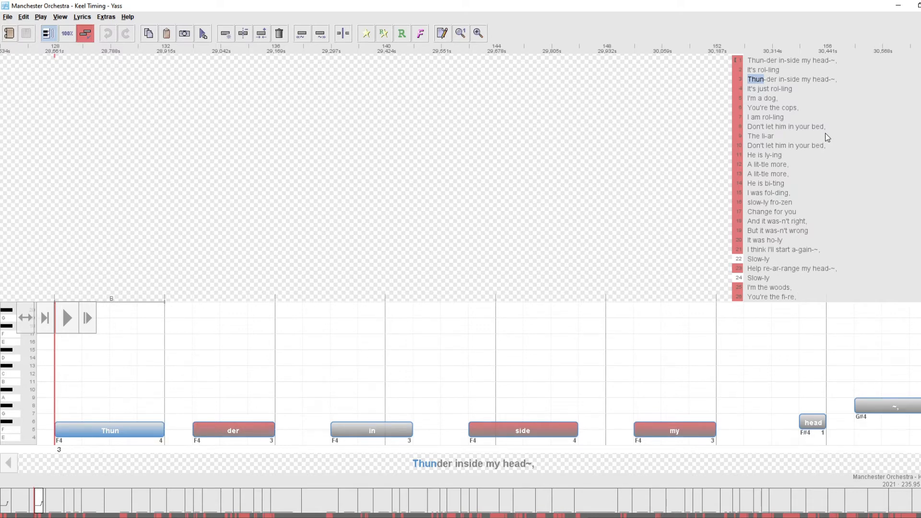
pyautogui.press('pageup')
pyautogui.press('pageup')
pyautogui.press('pagedown')
pyautogui.press('pagedown')
pyautogui.press('p')
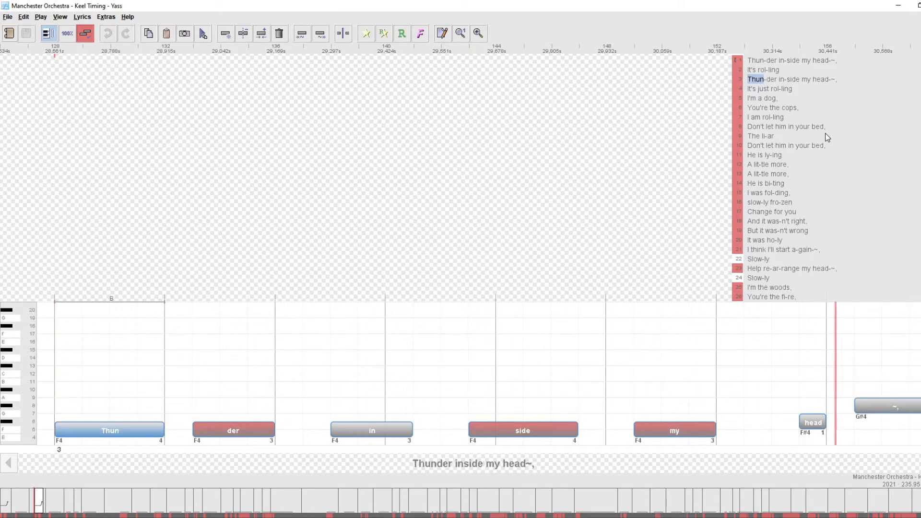
pyautogui.hotkey('ctrl', 's')
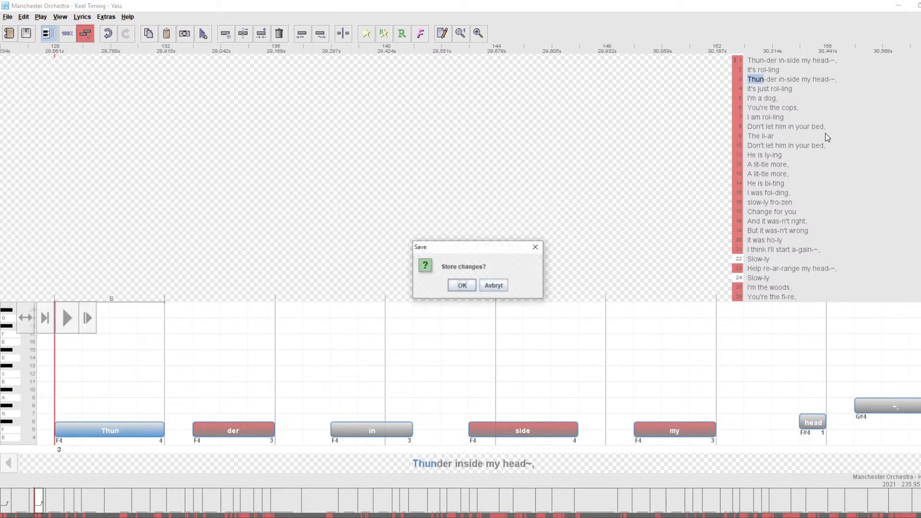
pyautogui.press('Return')
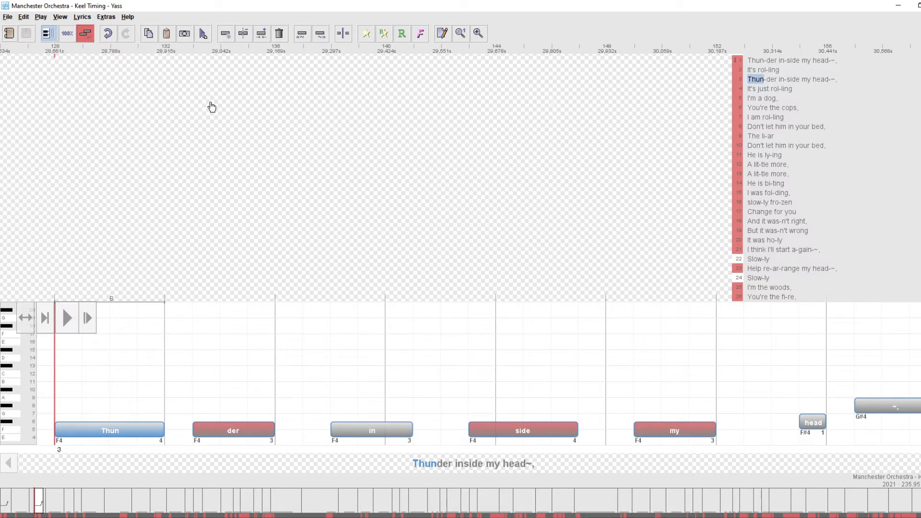
# - Play back the second lyric line "It's rolling" and turn on the piano keyboard display
pyautogui.press('Up')
pyautogui.press('Up')
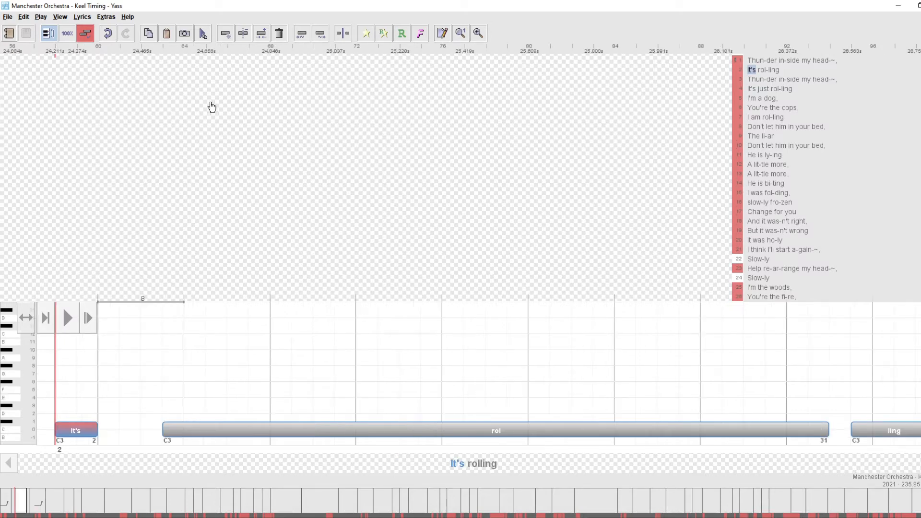
pyautogui.press('Down')
pyautogui.press('Down')
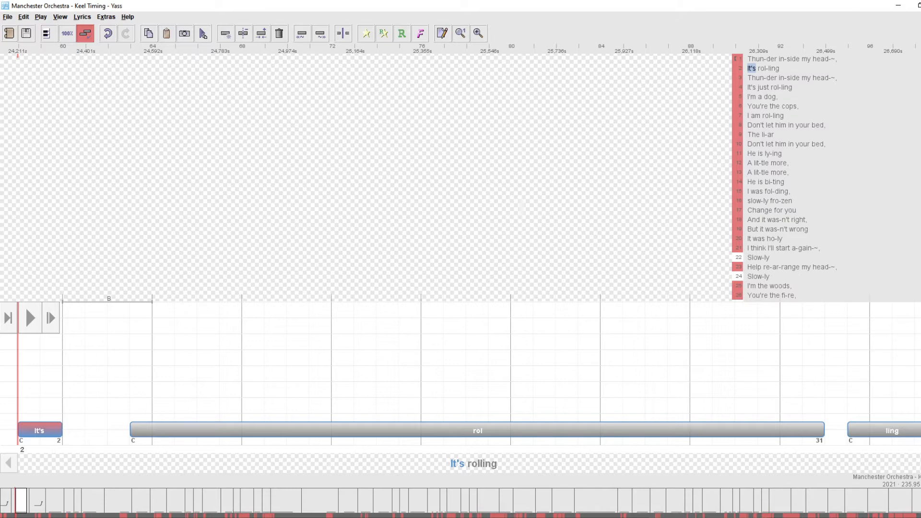
pyautogui.press('space')
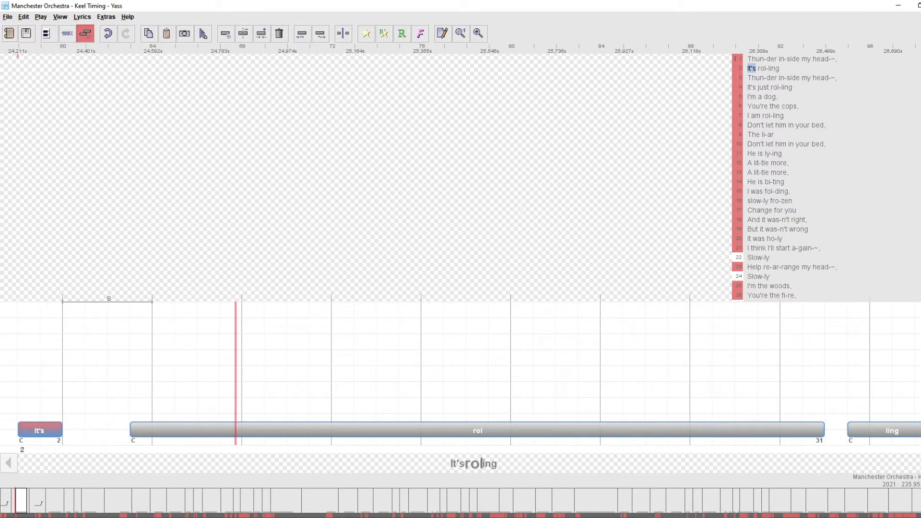
pyautogui.press('m')
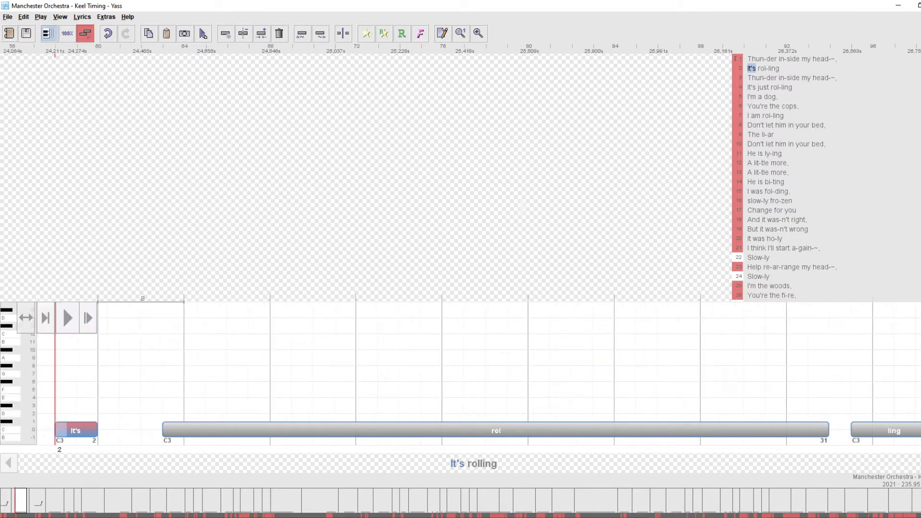
# - Turn off the piano keyboard display and listen to the second lyric line at reduced playback speed before restoring it to 100%
pyautogui.press('space')
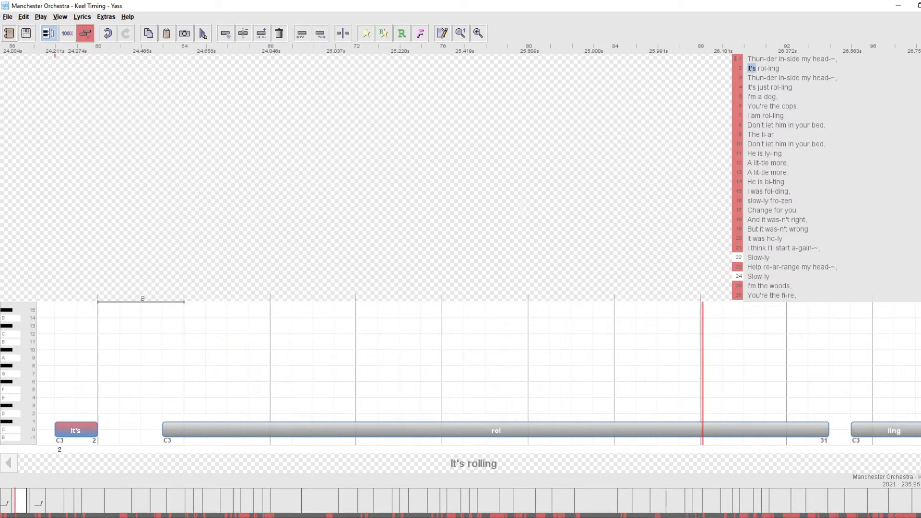
pyautogui.press('m')
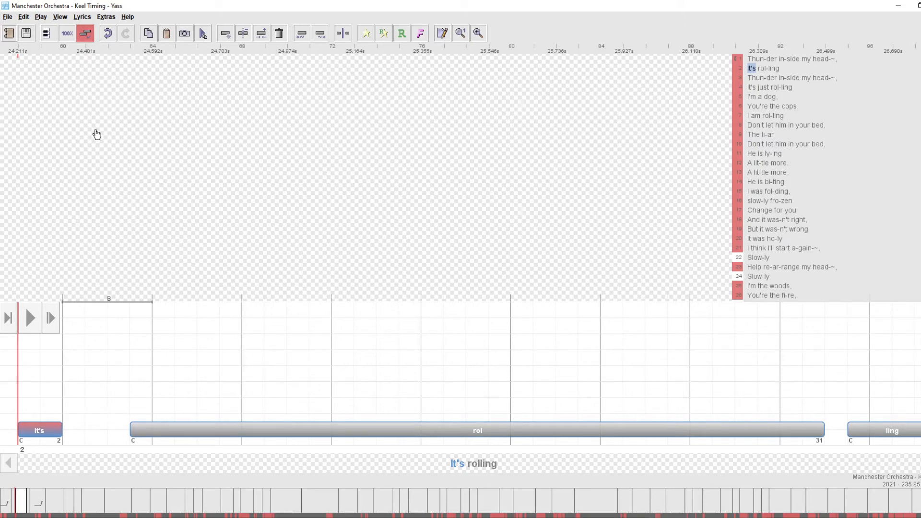
pyautogui.click(67, 33)
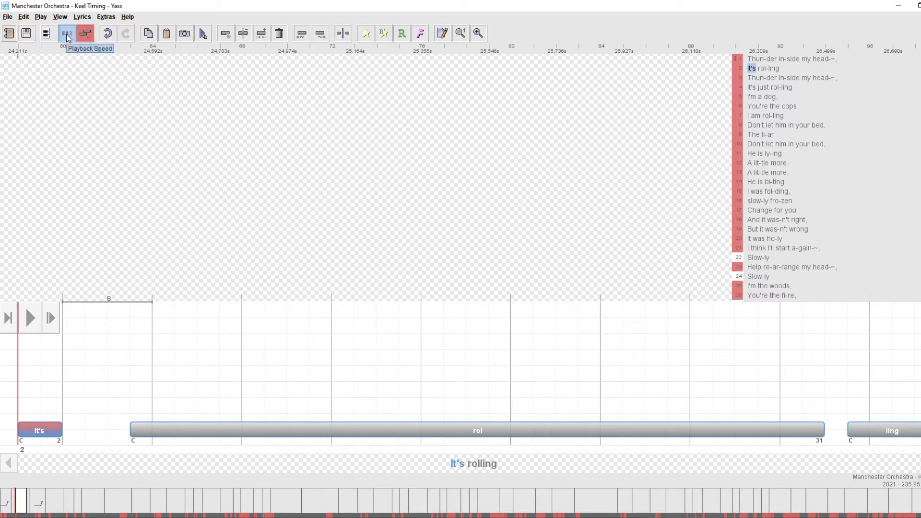
pyautogui.press('space')
pyautogui.click(68, 38)
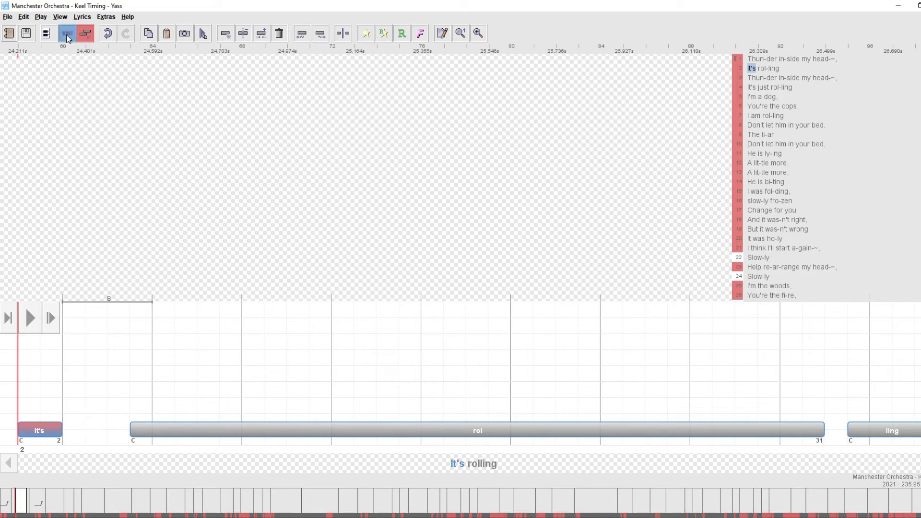
pyautogui.click(41, 17)
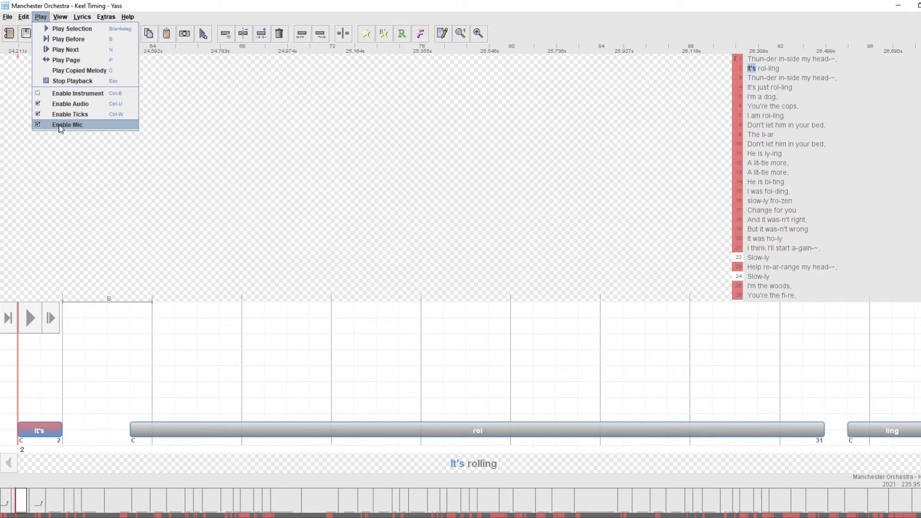
pyautogui.click(148, 5)
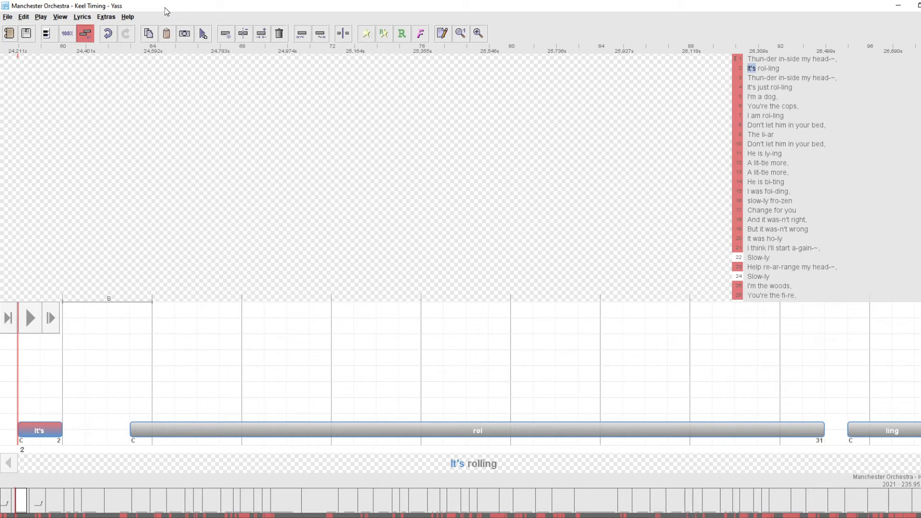
# - Replay the second lyric line at full speed and turn the piano keyboard display on
pyautogui.press('space')
pyautogui.press('space')
pyautogui.press('space')
pyautogui.press('m')
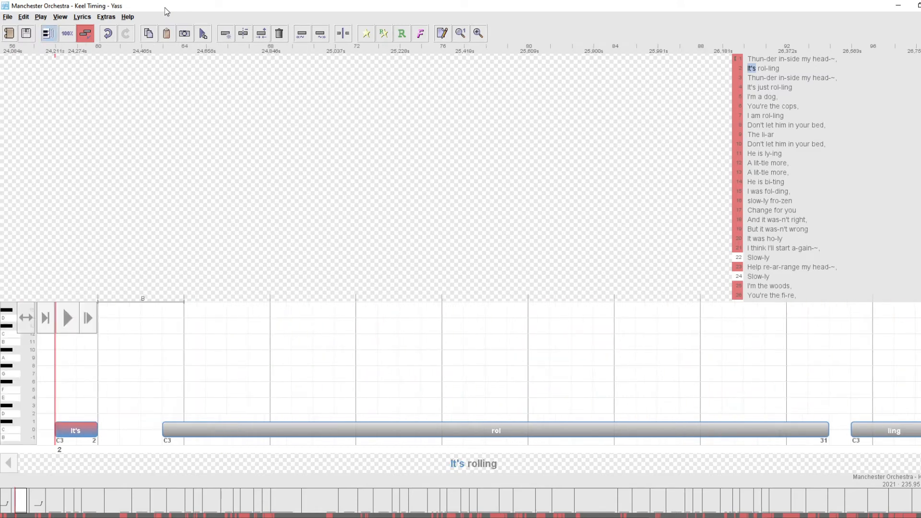
# - Raise the second line's "rol" note to A4 and play it back
pyautogui.press('space')
pyautogui.press('Right')
pyautogui.press('Up')
pyautogui.press('Up')
pyautogui.press('Up')
pyautogui.press('Up')
pyautogui.press('Up')
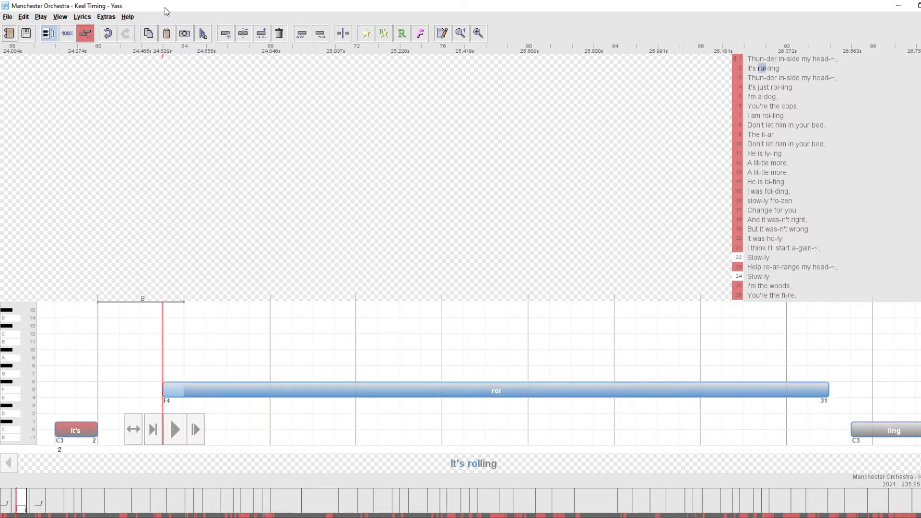
pyautogui.press('Up')
pyautogui.press('Up')
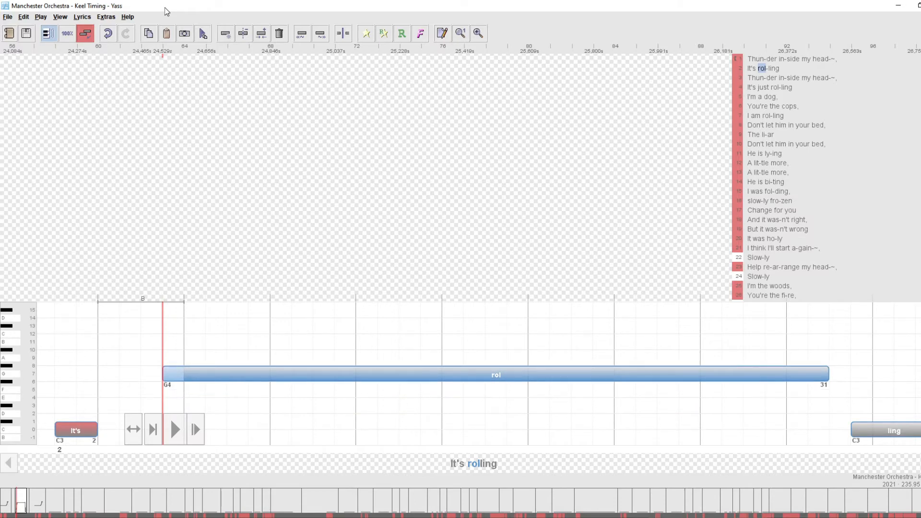
pyautogui.press('Up')
pyautogui.press('Up')
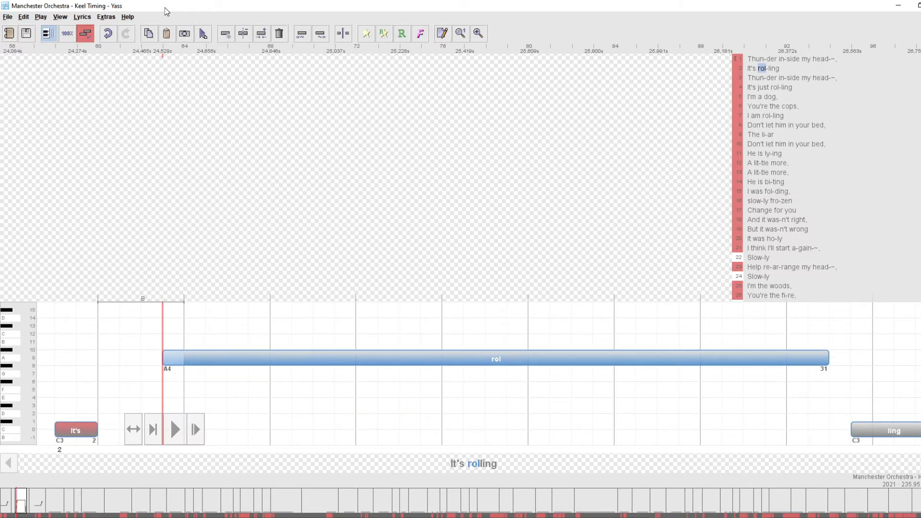
pyautogui.press('space')
pyautogui.press('space')
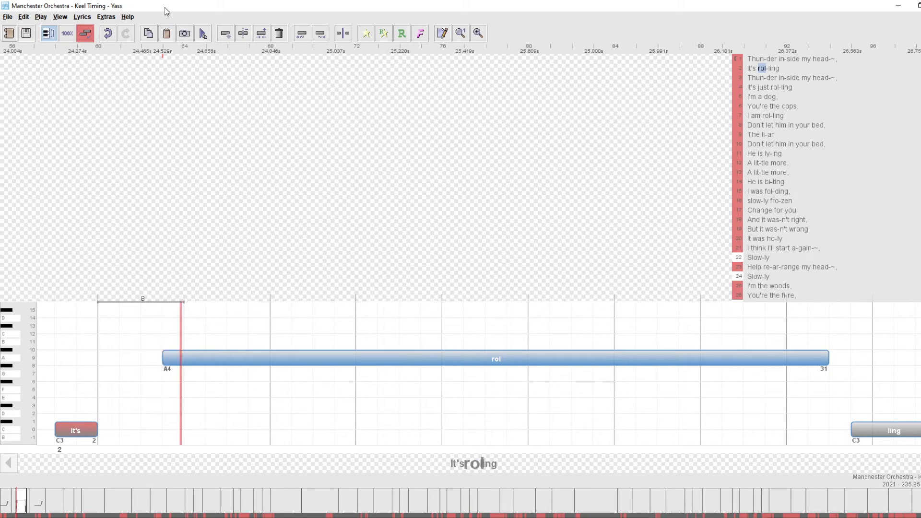
# - Lower the "rol" note to G#4 and check it by repeated playback
pyautogui.press('Down')
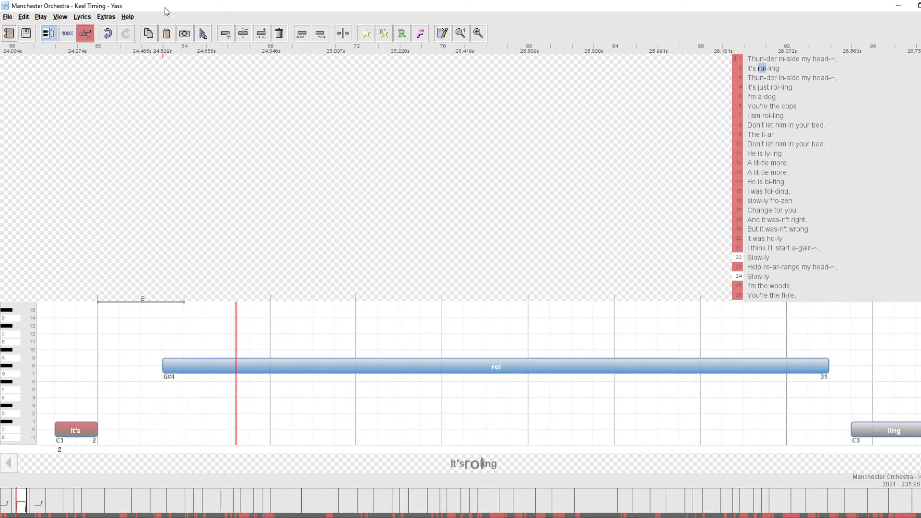
pyautogui.press('space')
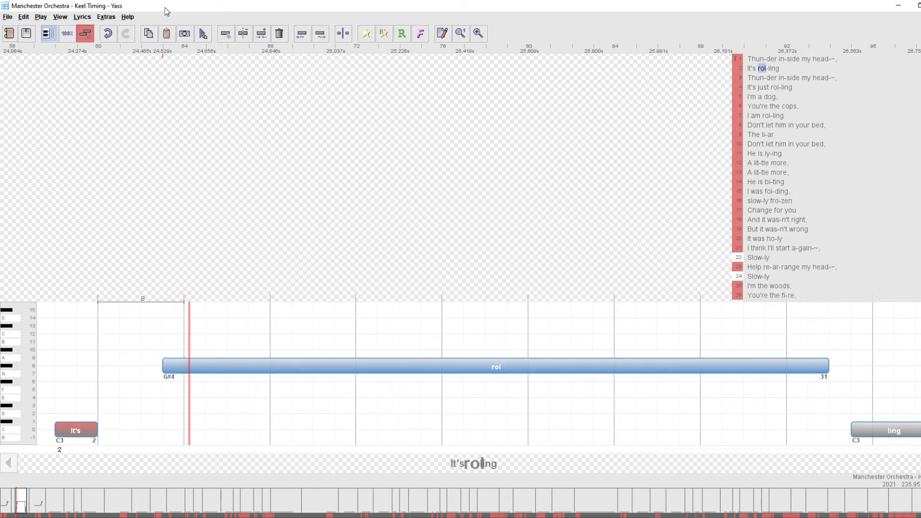
pyautogui.press('space')
pyautogui.press('space')
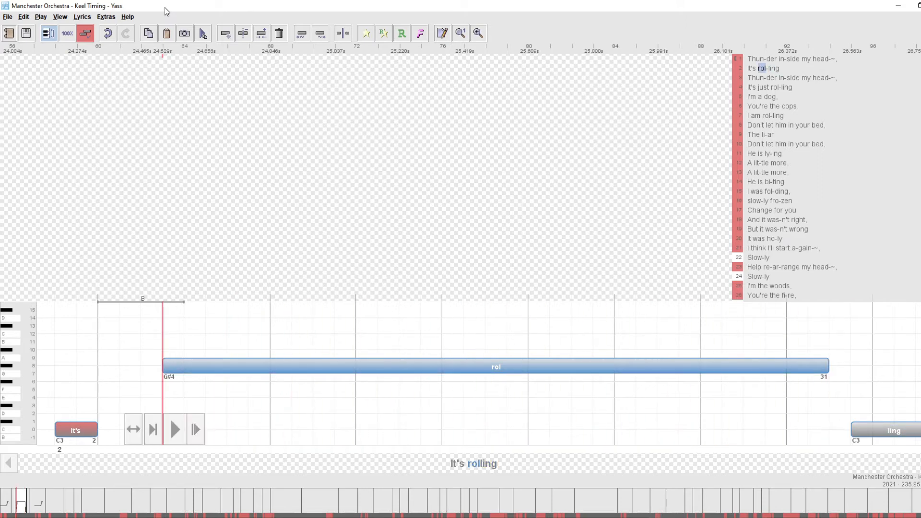
pyautogui.press('space')
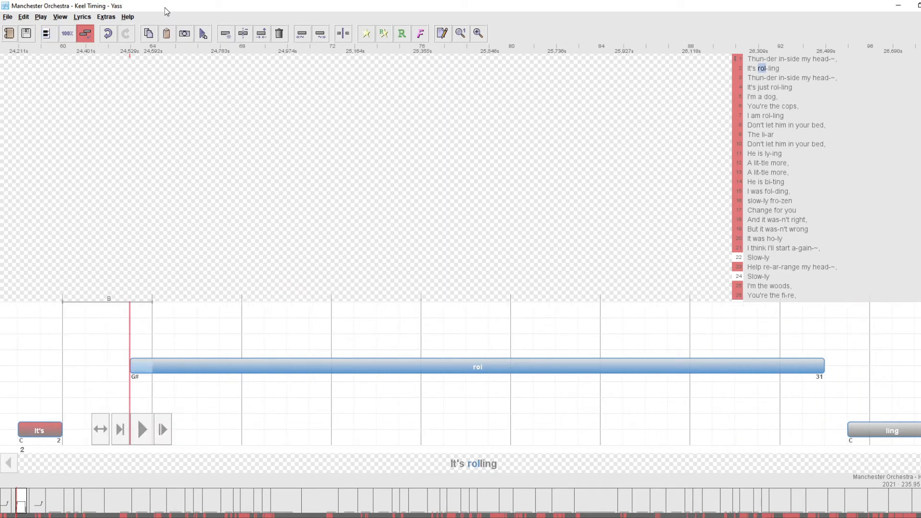
# - Listen to the second line from "It's" without the piano keyboard display, and turn the display back on
pyautogui.press('Left')
pyautogui.press('End')
pyautogui.press('Home')
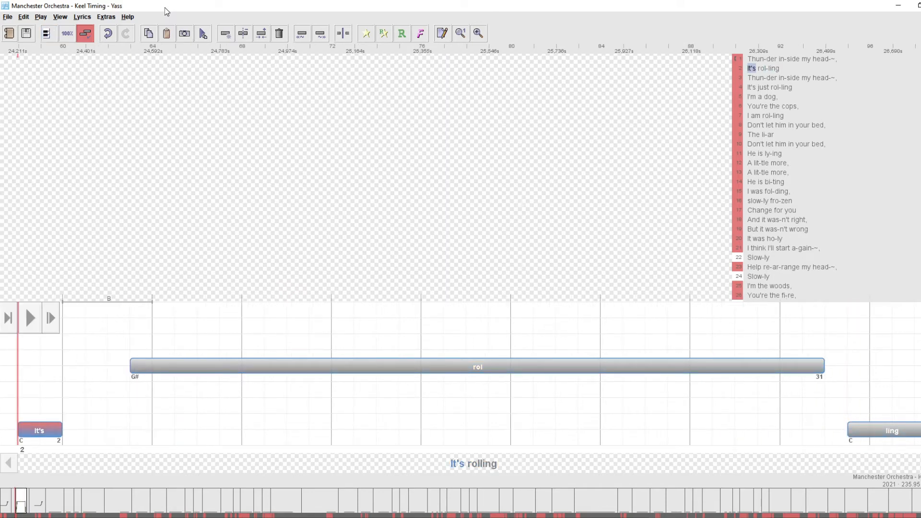
pyautogui.press('End')
pyautogui.press('Home')
pyautogui.press('m')
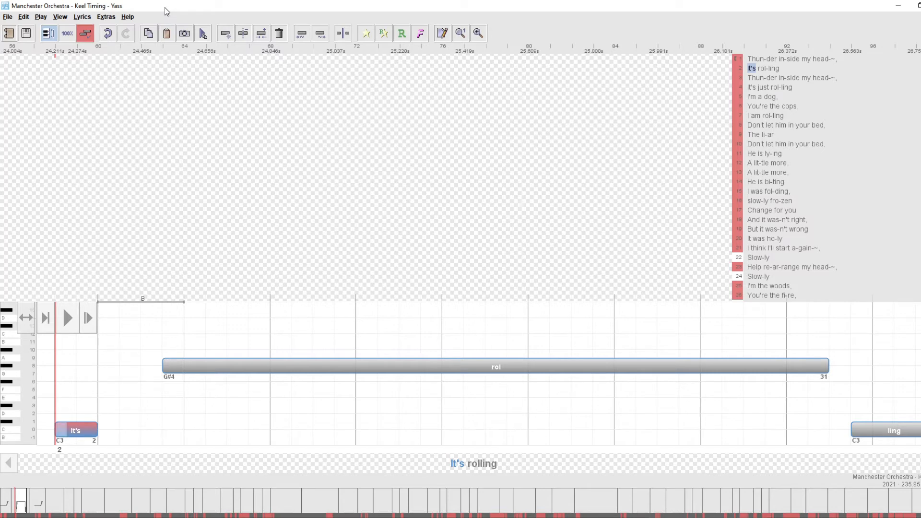
# - Set the second line's "It's" note to F4 by ear, playing it back after each semitone change
pyautogui.press('space')
pyautogui.hotkey('shift', 'Up')
pyautogui.press('space')
pyautogui.hotkey('shift', 'Up')
pyautogui.press('space')
pyautogui.hotkey('shift', 'Up')
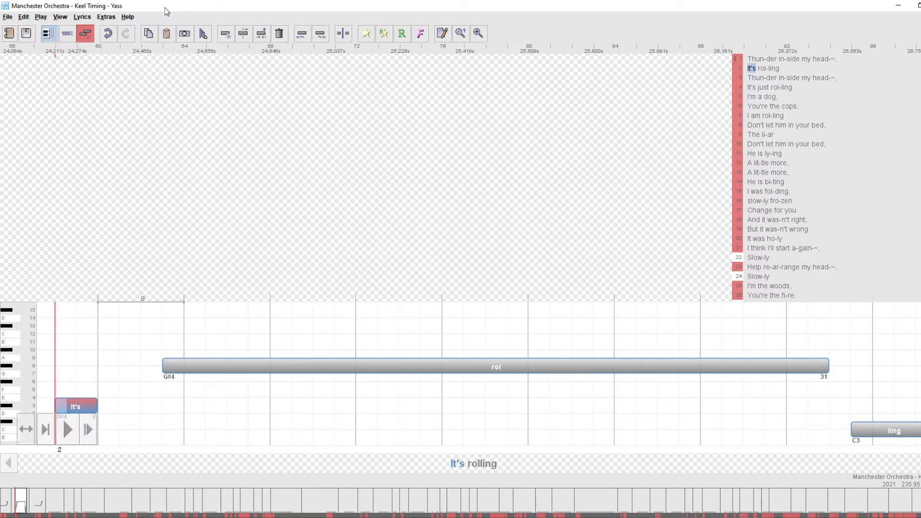
pyautogui.press('space')
pyautogui.hotkey('shift', 'Up')
pyautogui.press('space')
pyautogui.hotkey('shift', 'Up')
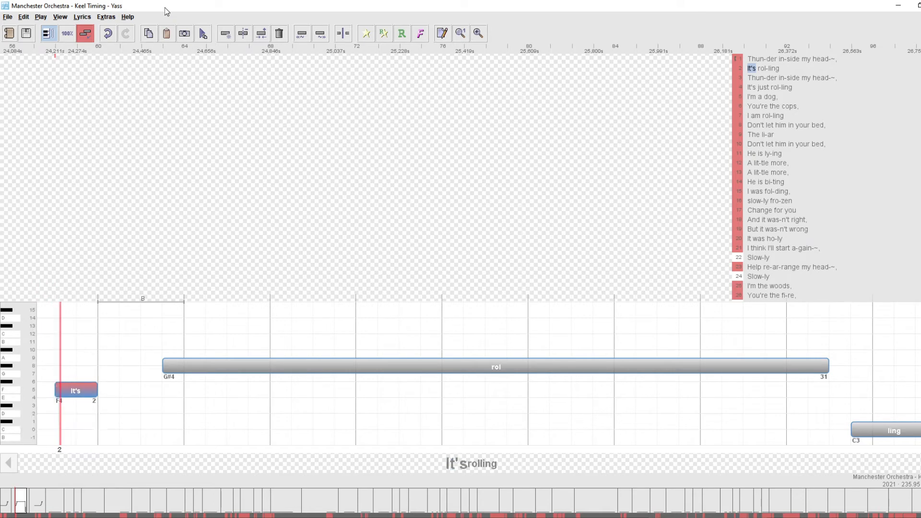
pyautogui.press('space')
pyautogui.hotkey('shift', 'Up')
pyautogui.press('space')
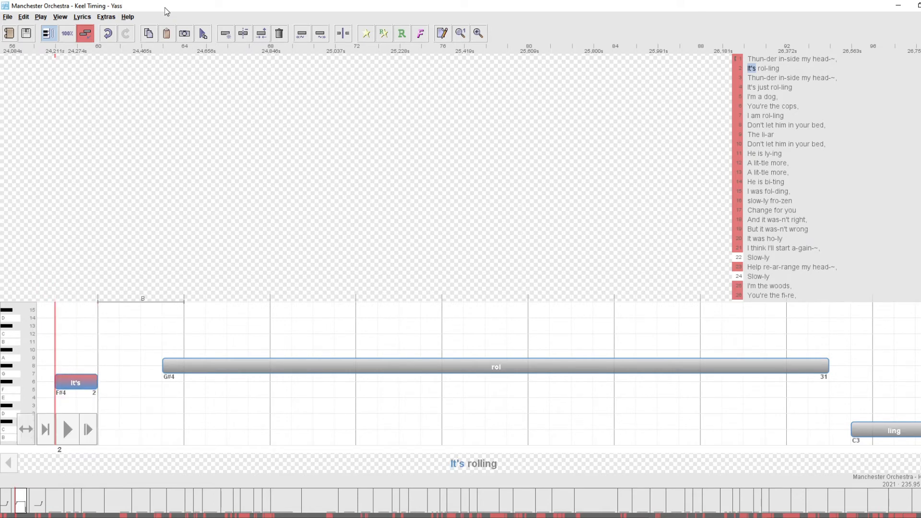
pyautogui.hotkey('shift', 'Down')
pyautogui.press('space')
pyautogui.press('space')
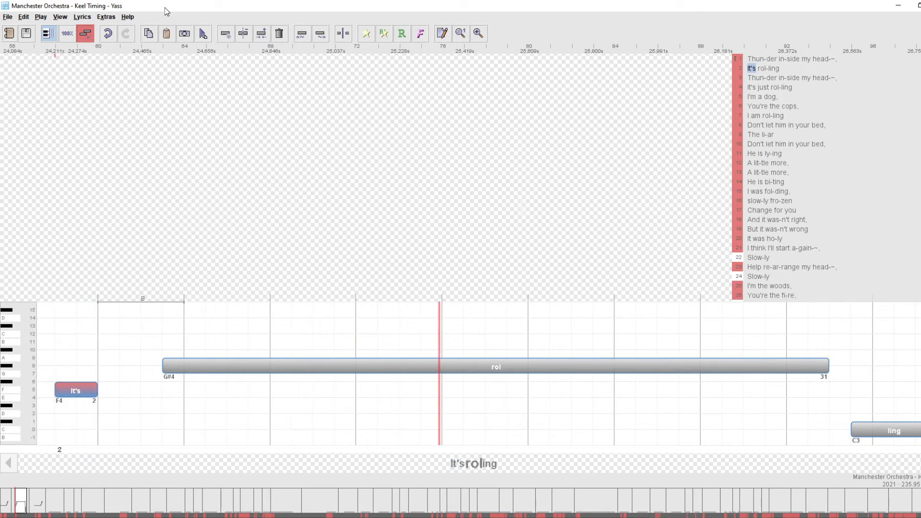
# - Raise the second line's "ling" note to F4
pyautogui.press('Right')
pyautogui.press('space')
pyautogui.press('Right')
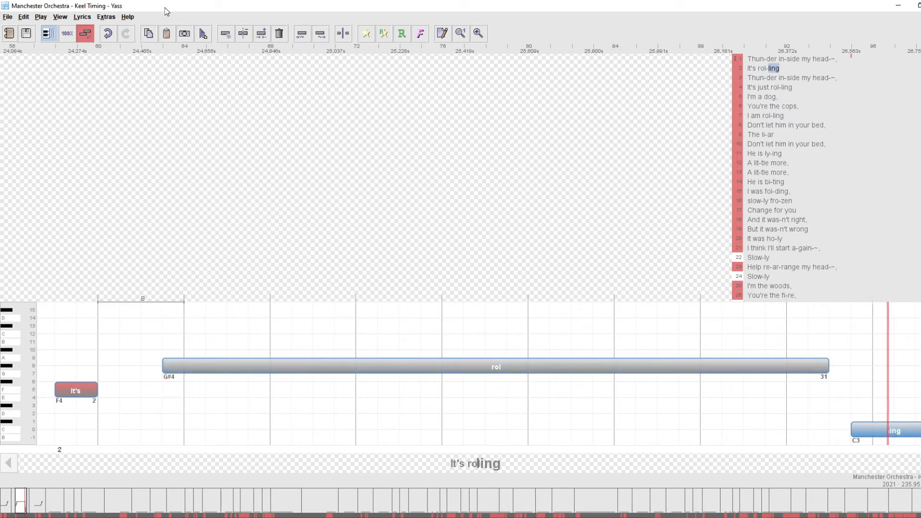
pyautogui.hotkey('shift', 'Up')
pyautogui.hotkey('shift', 'Up')
pyautogui.hotkey('shift', 'Up')
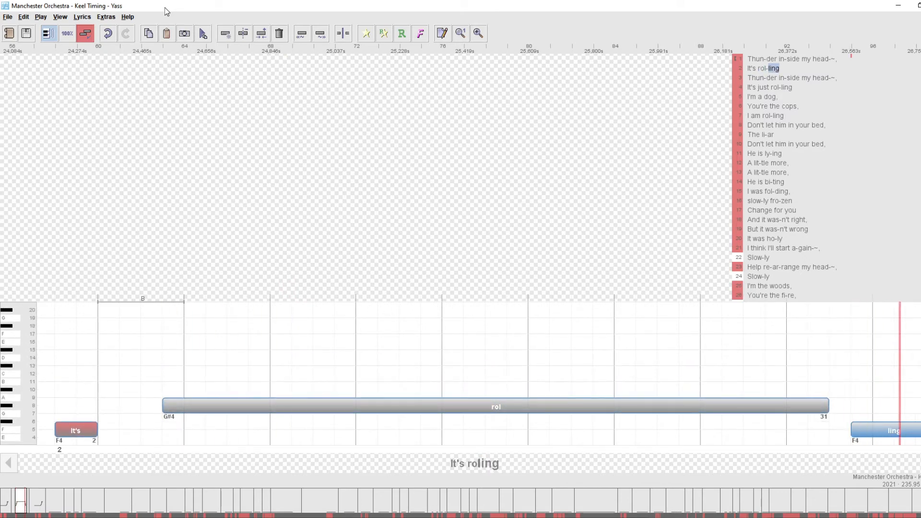
# - Check the "rol" and "ling" notes of the second line by playback, and save the song
pyautogui.press('Left')
pyautogui.press('Right')
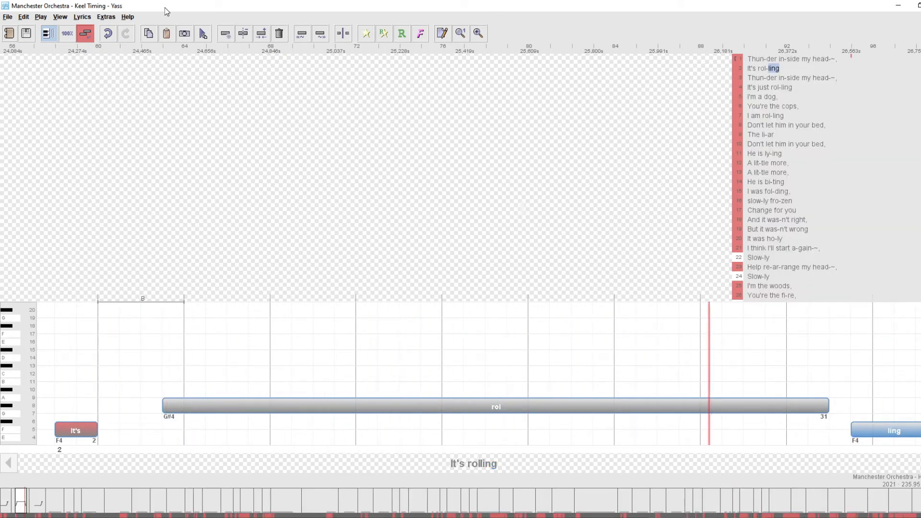
pyautogui.hotkey('ctrl', 's')
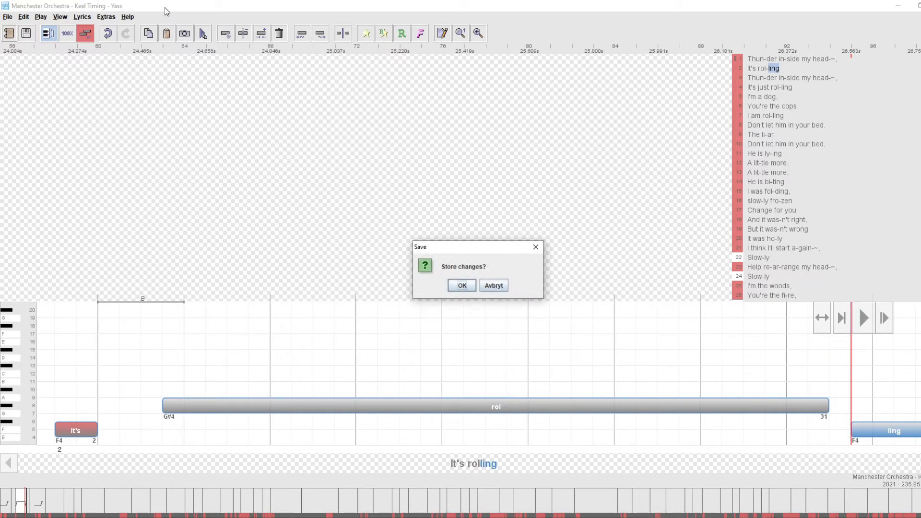
pyautogui.press('Return')
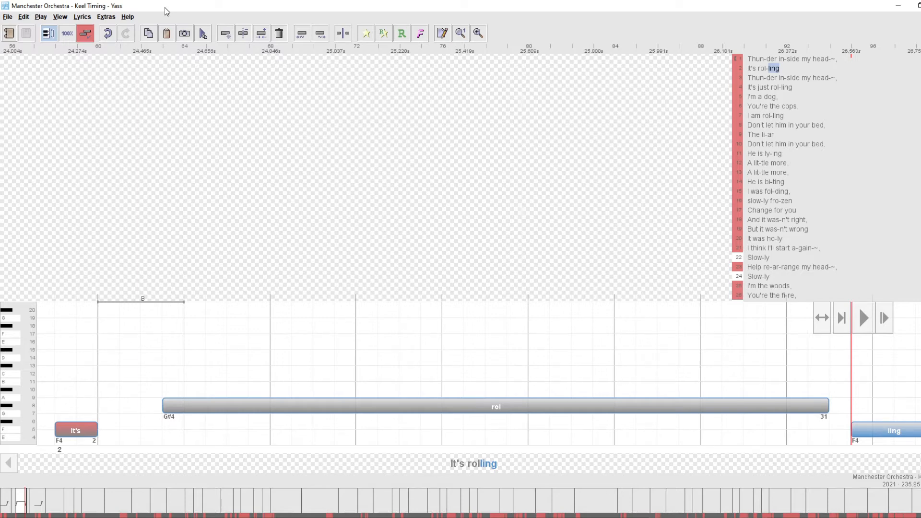
# - Compare the ending notes of the first lyric line with the start of the second line by stepping through them
pyautogui.press('Up')
pyautogui.press('Left')
pyautogui.press('Left')
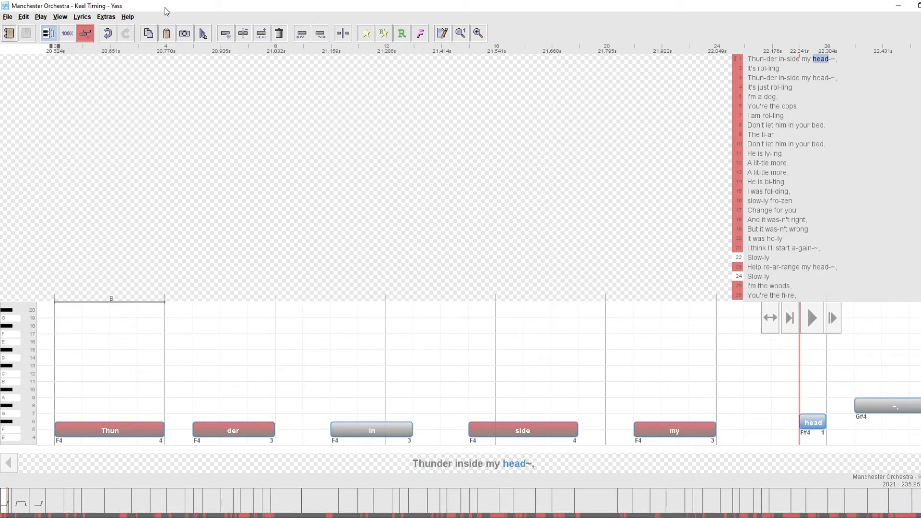
pyautogui.press('Right')
pyautogui.press('Right')
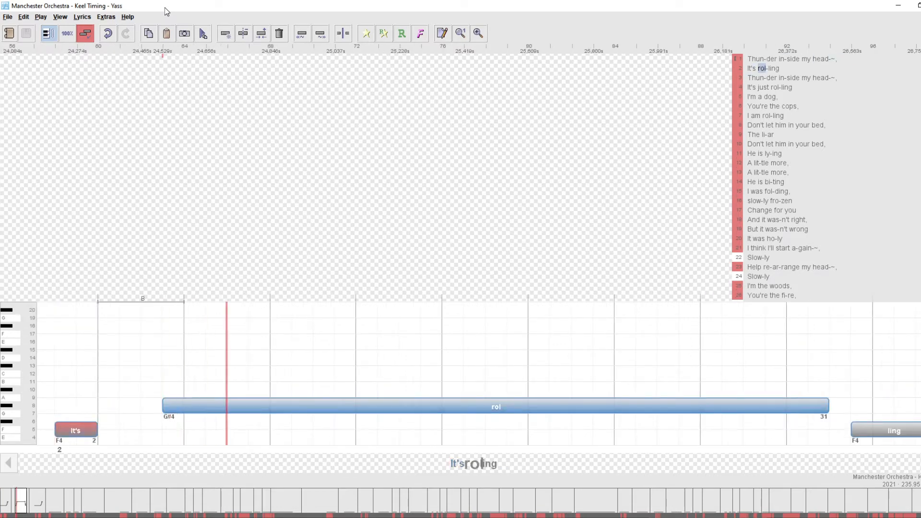
# - Replay the second line's "rol" note with the piano keyboard display off and on to compare its pitch with the vocals
pyautogui.press('Right')
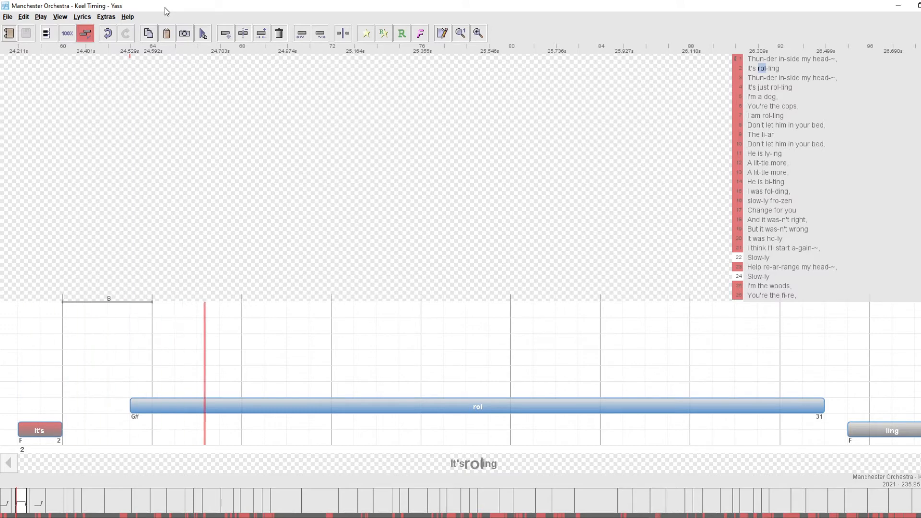
pyautogui.press('Down')
pyautogui.press('Up')
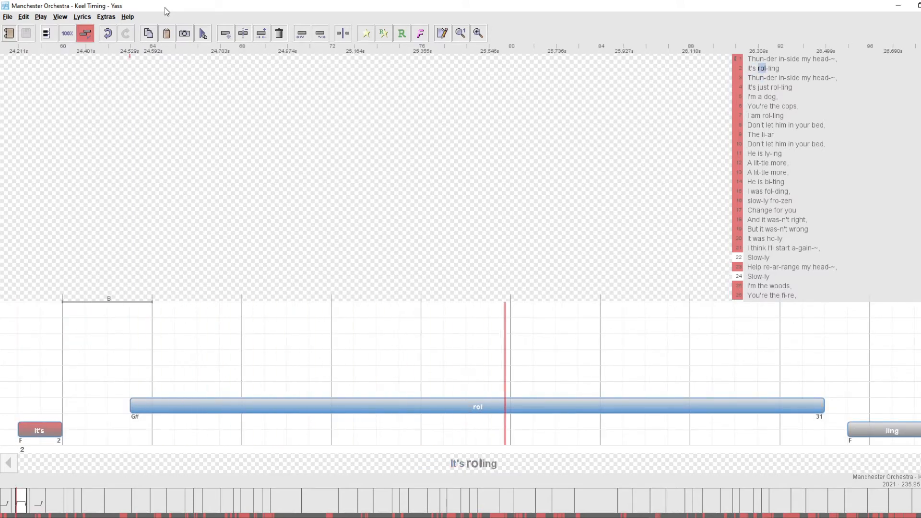
pyautogui.press('space')
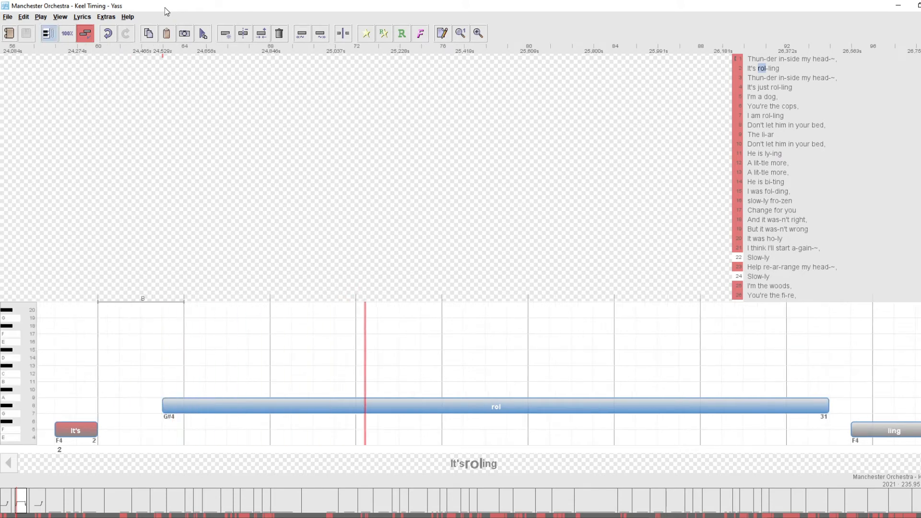
pyautogui.press('space')
pyautogui.press('space')
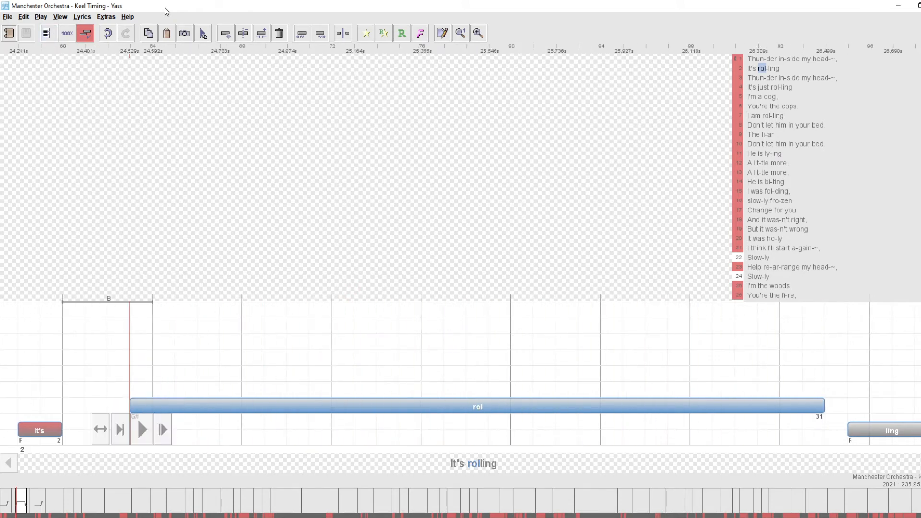
# - Slow the playback speed to 33% and replay the "rol" note repeatedly to examine its pitch
pyautogui.click(64, 36)
pyautogui.press('space')
pyautogui.press('space')
pyautogui.press('space')
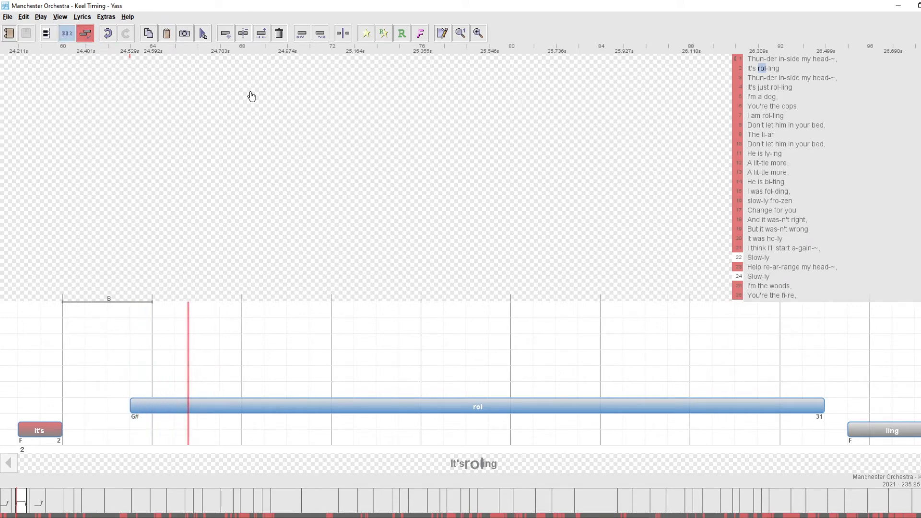
pyautogui.press('space')
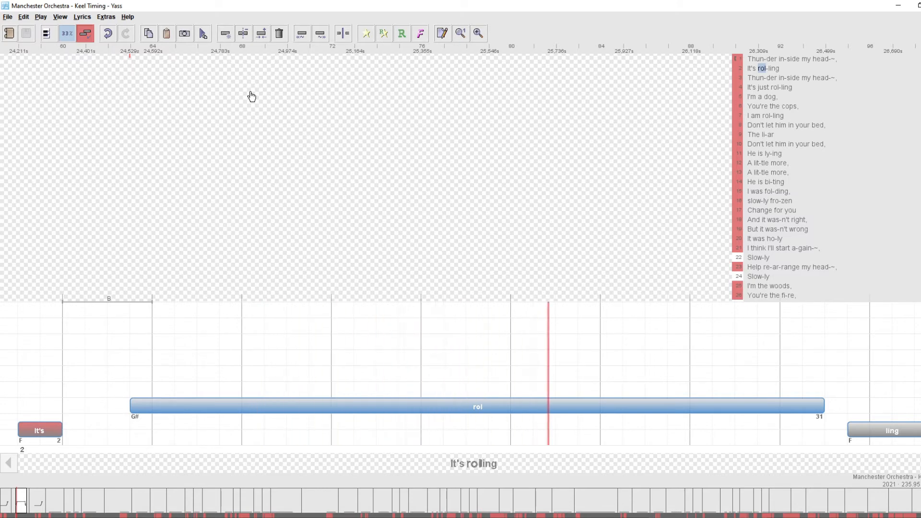
pyautogui.press('space')
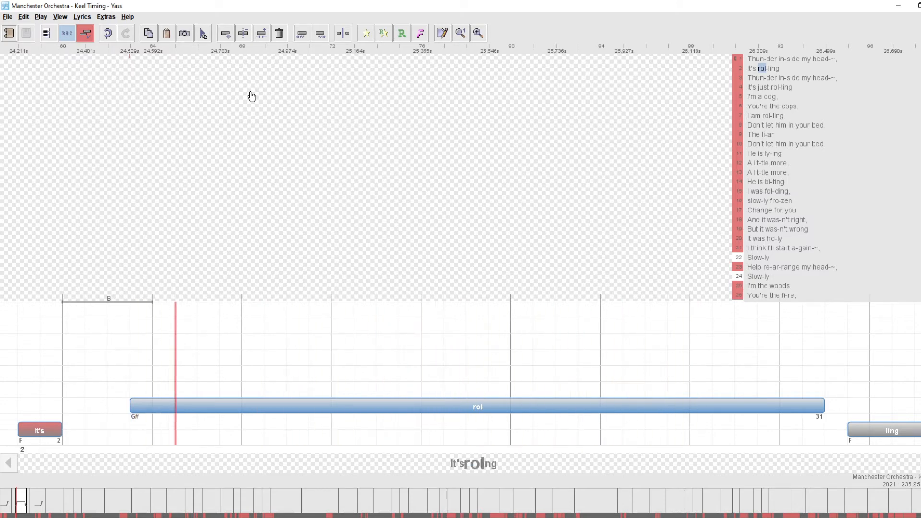
# - Replay the start of the second line's "rol" note several times at 33% speed to judge its pitch
pyautogui.press('space')
pyautogui.press('space')
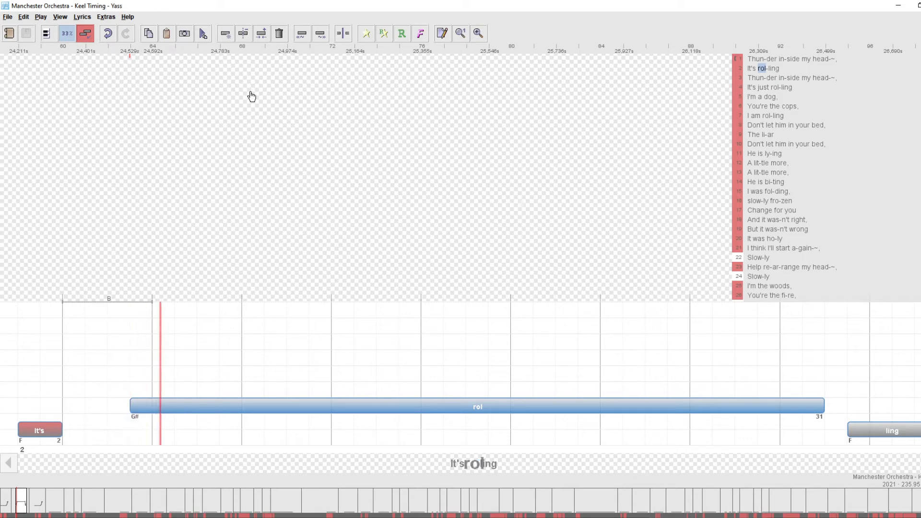
pyautogui.press('space')
pyautogui.press('space')
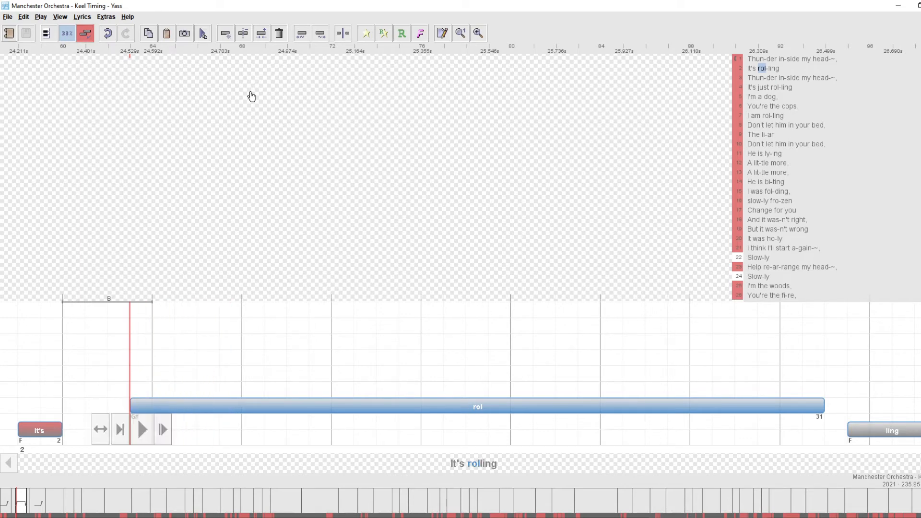
pyautogui.press('space')
pyautogui.press('space')
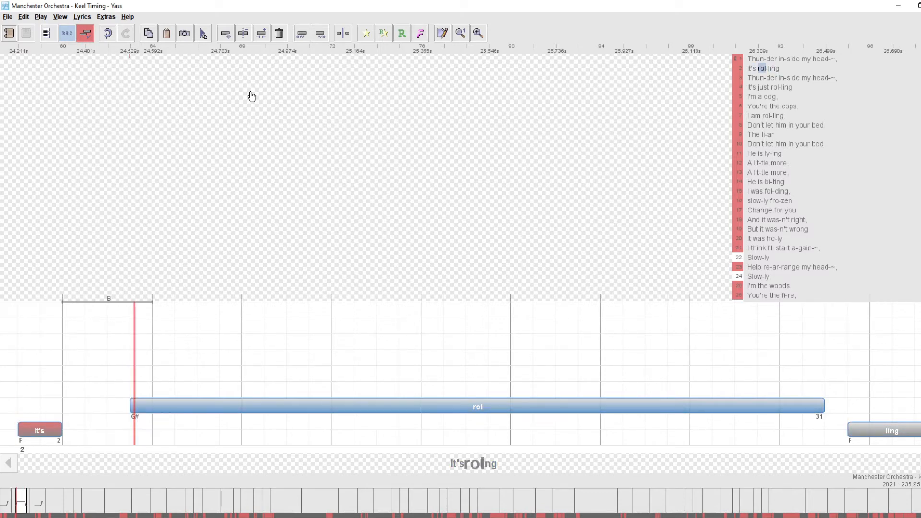
# - Split the second line's "rol" note in two, shorten its first part to 2 beats, and play it back
pyautogui.press('c')
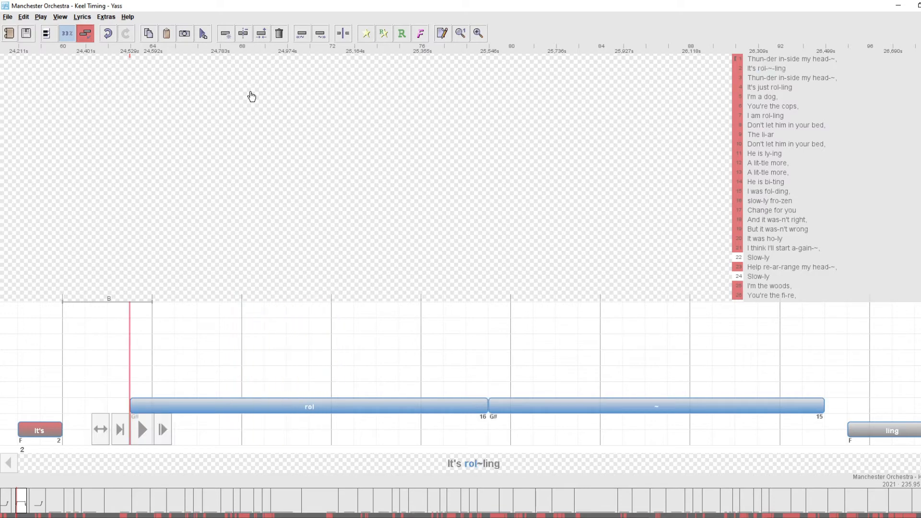
pyautogui.press('Right')
pyautogui.press('Left')
pyautogui.press('Left')
pyautogui.hotkey('alt', 'Left')
pyautogui.hotkey('alt', 'Left')
pyautogui.hotkey('alt', 'Left')
pyautogui.hotkey('alt', 'Left')
pyautogui.hotkey('alt', 'Left')
pyautogui.hotkey('alt', 'Left')
pyautogui.hotkey('alt', 'Left')
pyautogui.hotkey('alt', 'Left')
pyautogui.hotkey('alt', 'Left')
pyautogui.hotkey('alt', 'Left')
pyautogui.hotkey('alt', 'Left')
pyautogui.hotkey('alt', 'Left')
pyautogui.hotkey('alt', 'Left')
pyautogui.hotkey('alt', 'Left')
pyautogui.hotkey('alt', 'Left')
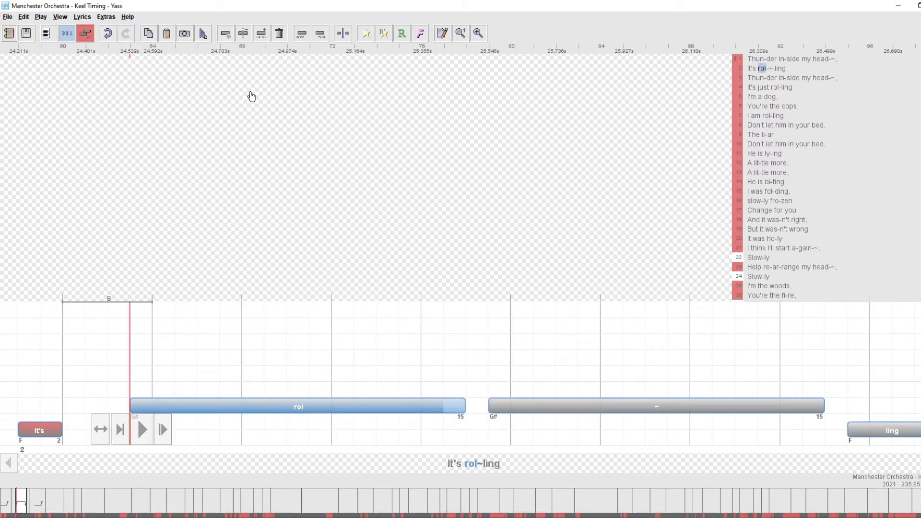
pyautogui.hotkey('alt', 'Right')
pyautogui.press('space')
pyautogui.press('space')
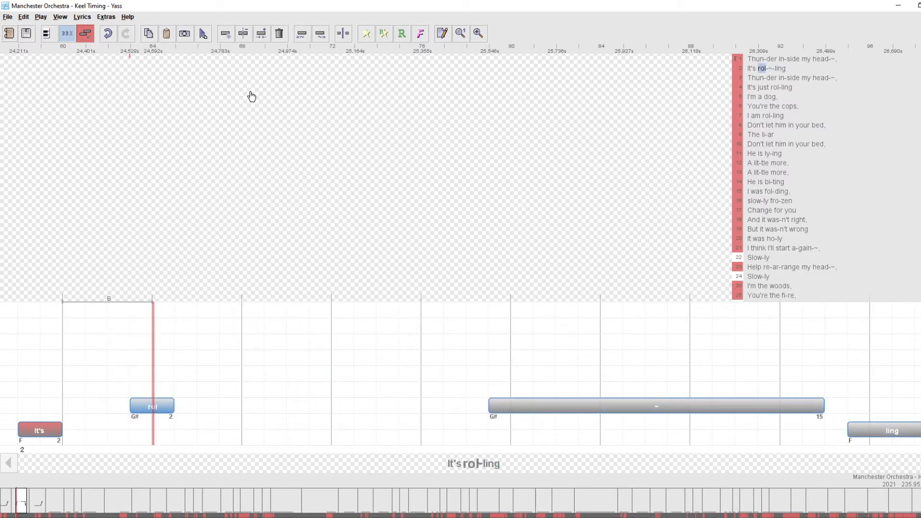
# - Move the start of the split-off "~" note earlier so it lasts 28 beats, leaving a one-beat gap after "rol"
pyautogui.press('Right')
pyautogui.hotkey('ctrl', 'Left')
pyautogui.hotkey('ctrl', 'Left')
pyautogui.hotkey('ctrl', 'Left')
pyautogui.hotkey('ctrl', 'Left')
pyautogui.hotkey('ctrl', 'Left')
pyautogui.hotkey('ctrl', 'Left')
pyautogui.hotkey('ctrl', 'Left')
pyautogui.hotkey('ctrl', 'Left')
pyautogui.hotkey('ctrl', 'Left')
pyautogui.hotkey('ctrl', 'Left')
pyautogui.hotkey('ctrl', 'Left')
pyautogui.hotkey('ctrl', 'Left')
pyautogui.hotkey('ctrl', 'Left')
pyautogui.hotkey('ctrl', 'Left')
pyautogui.hotkey('ctrl', 'Left')
pyautogui.hotkey('ctrl', 'Right')
pyautogui.hotkey('ctrl', 'Right')
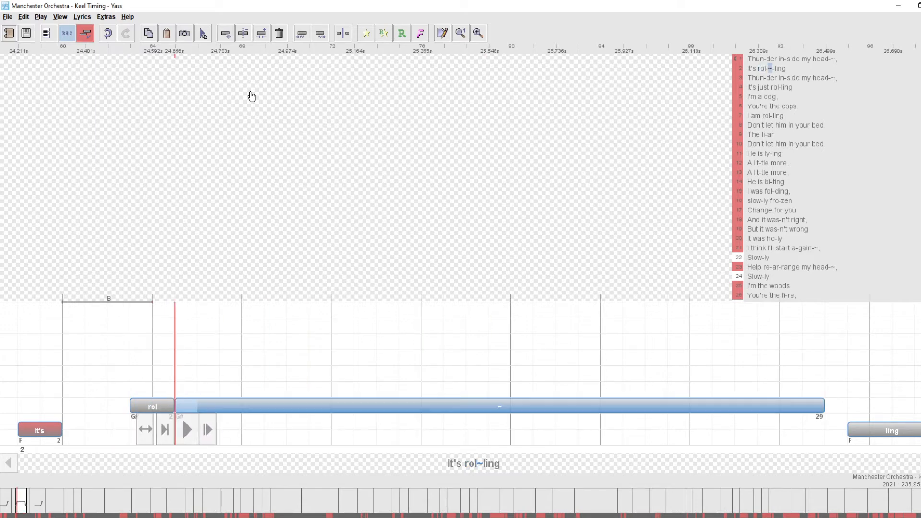
# - Play the "rol" and "~" notes alternately to compare their pitches, including with the piano keyboard display on
pyautogui.press('space')
pyautogui.press('Left')
pyautogui.press('space')
pyautogui.press('Right')
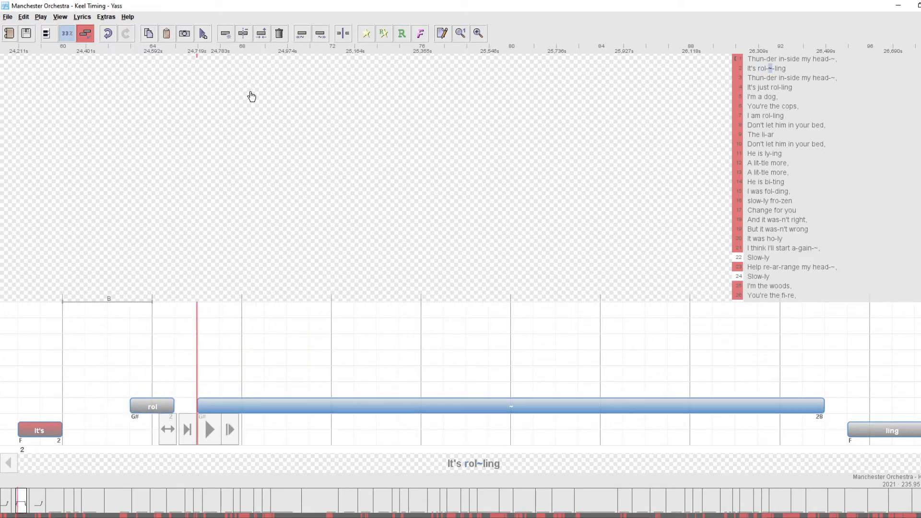
pyautogui.press('space')
pyautogui.press('Left')
pyautogui.press('space')
pyautogui.press('Right')
pyautogui.press('space')
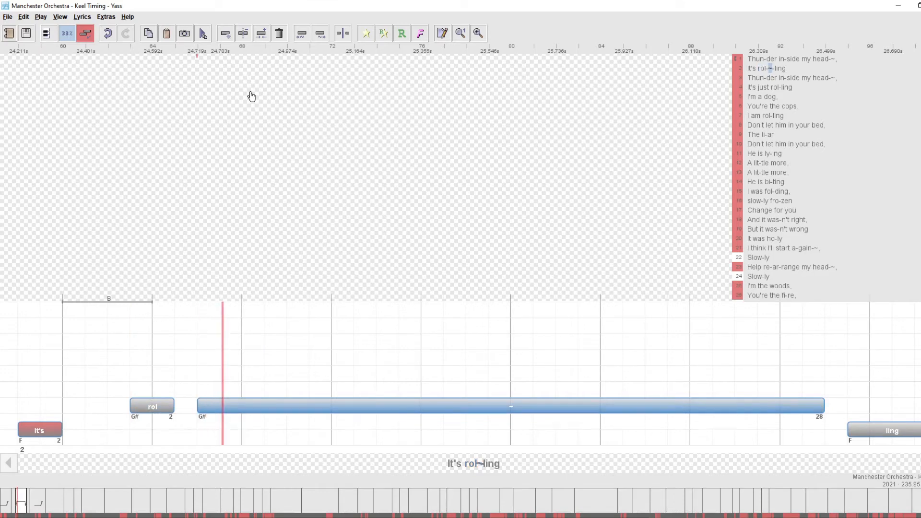
pyautogui.press('Left')
pyautogui.press('space')
pyautogui.press('Right')
pyautogui.press('space')
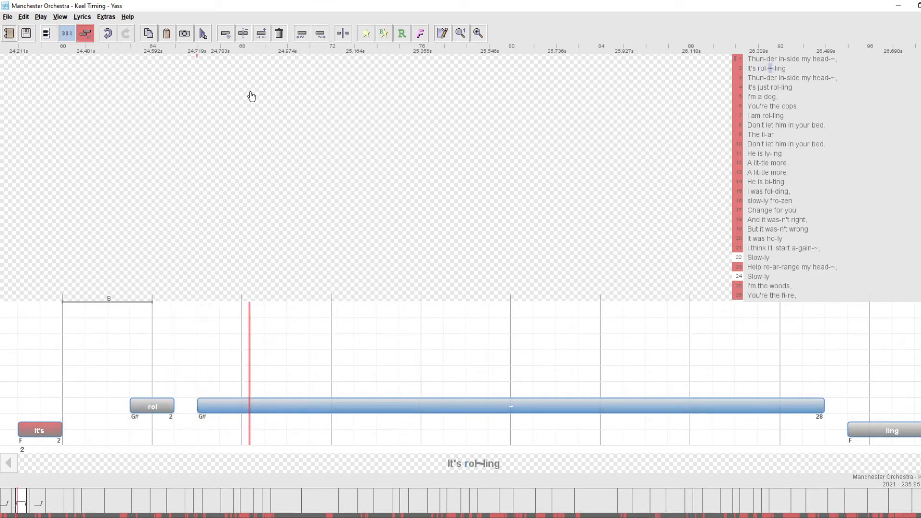
pyautogui.press('Left')
pyautogui.press('space')
pyautogui.press('Right')
pyautogui.press('space')
pyautogui.press('Left')
pyautogui.press('space')
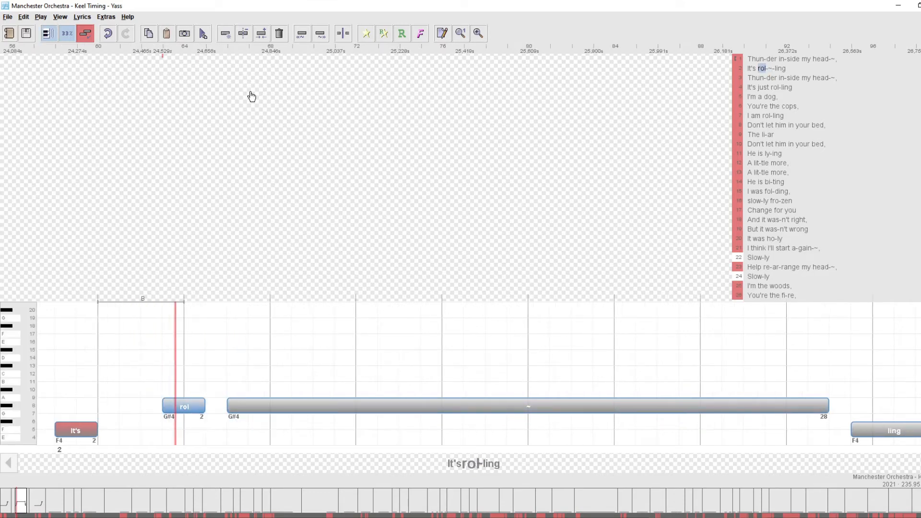
pyautogui.press('space')
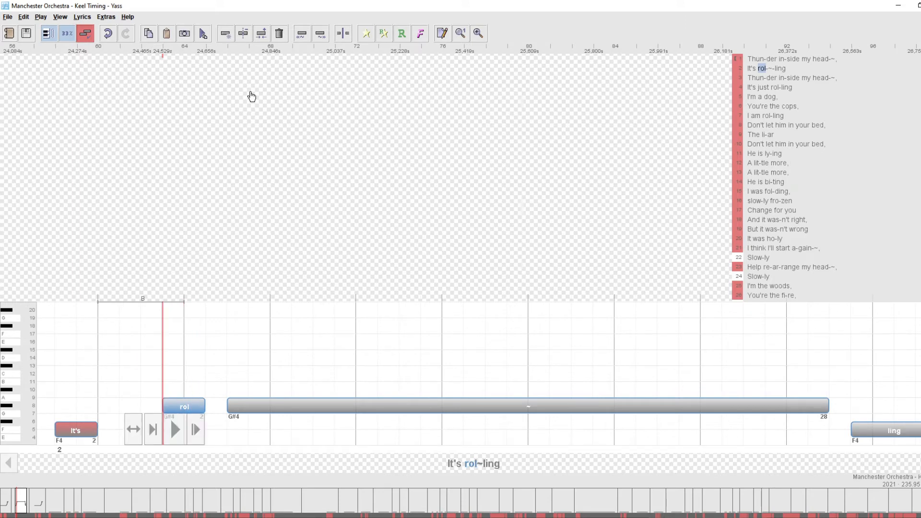
# - Lower the short "rol" note to F4 and compare it with the vocals, replaying with the keyboard display off and on
pyautogui.press('Down')
pyautogui.press('Down')
pyautogui.press('Down')
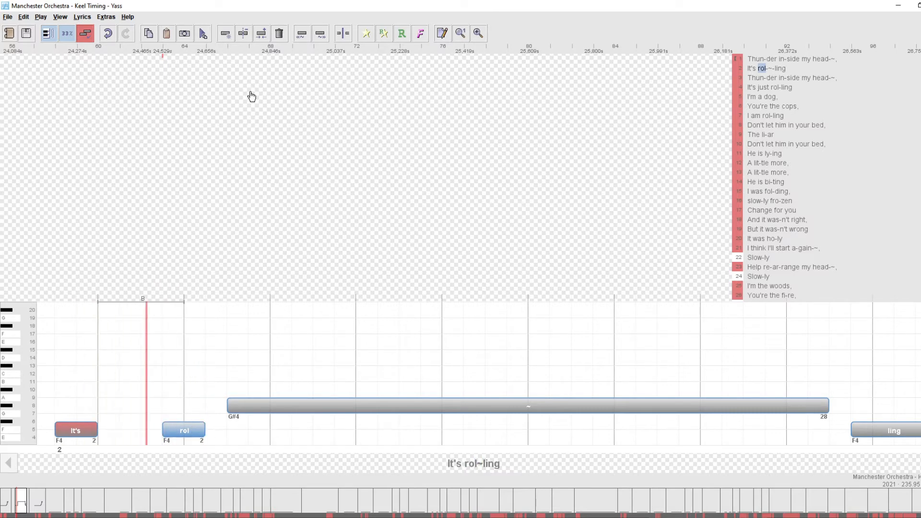
pyautogui.press('m')
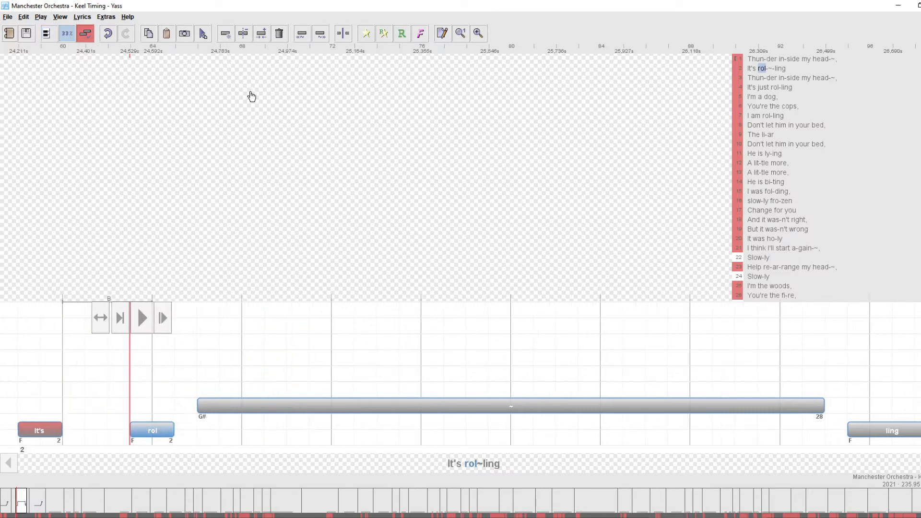
pyautogui.press('p')
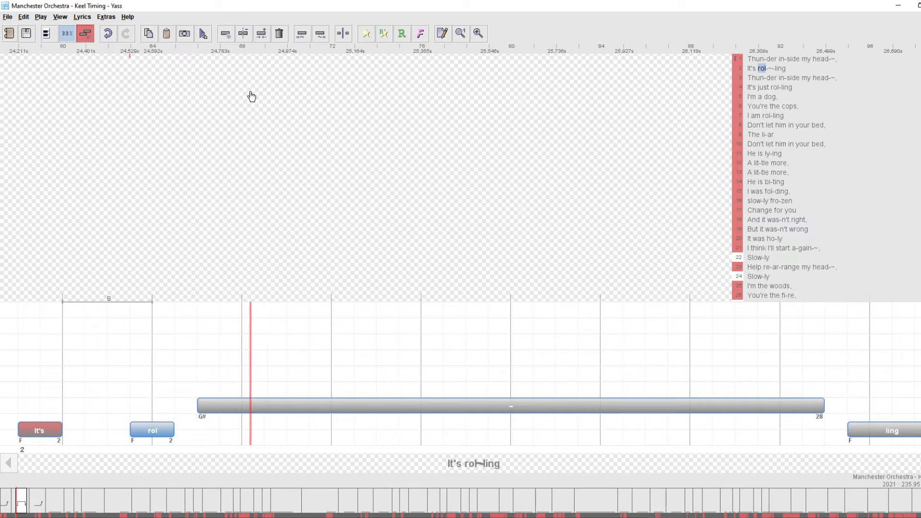
pyautogui.press('p')
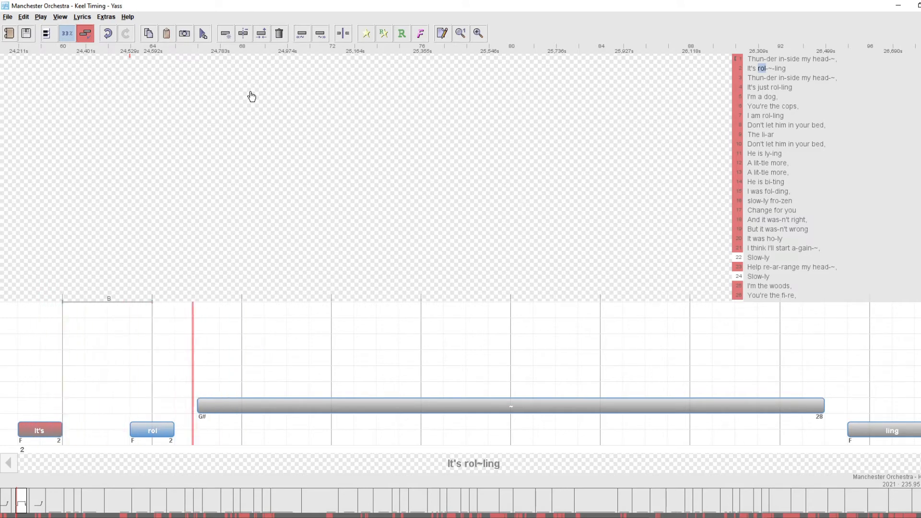
pyautogui.press('Right')
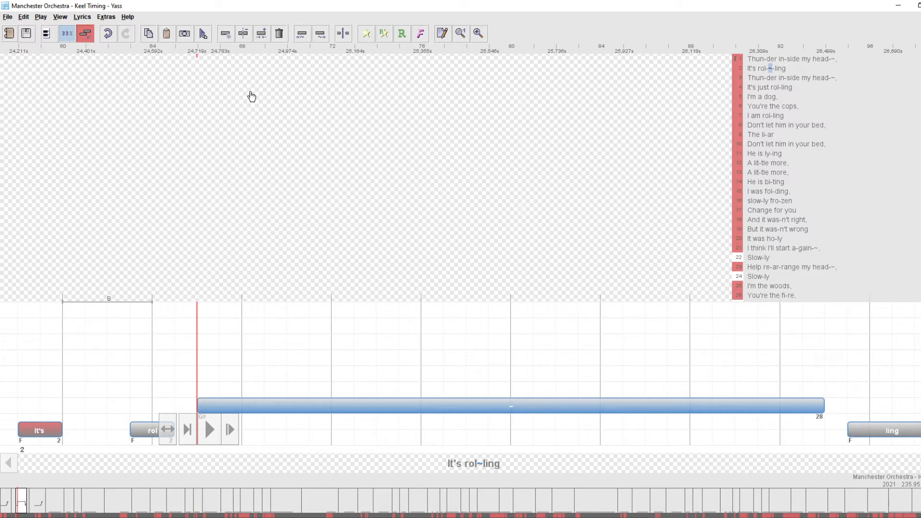
pyautogui.press('Left')
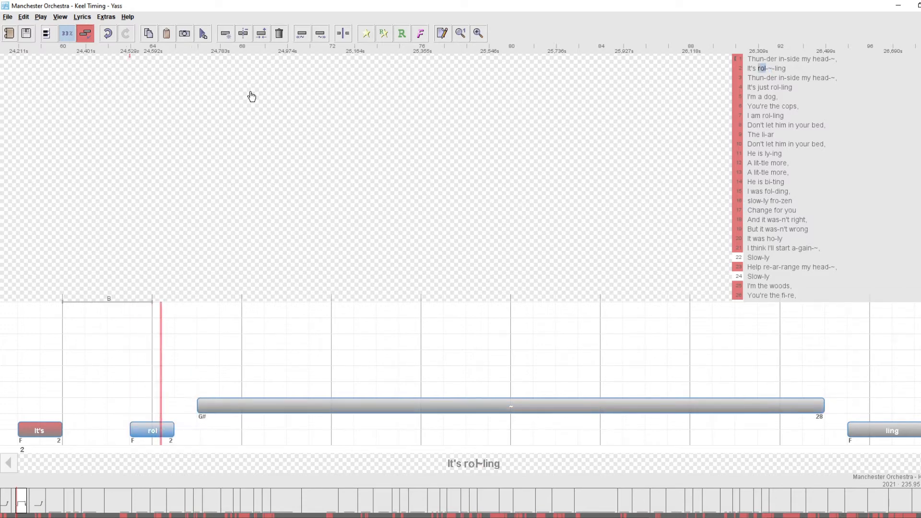
pyautogui.press('m')
pyautogui.press('space')
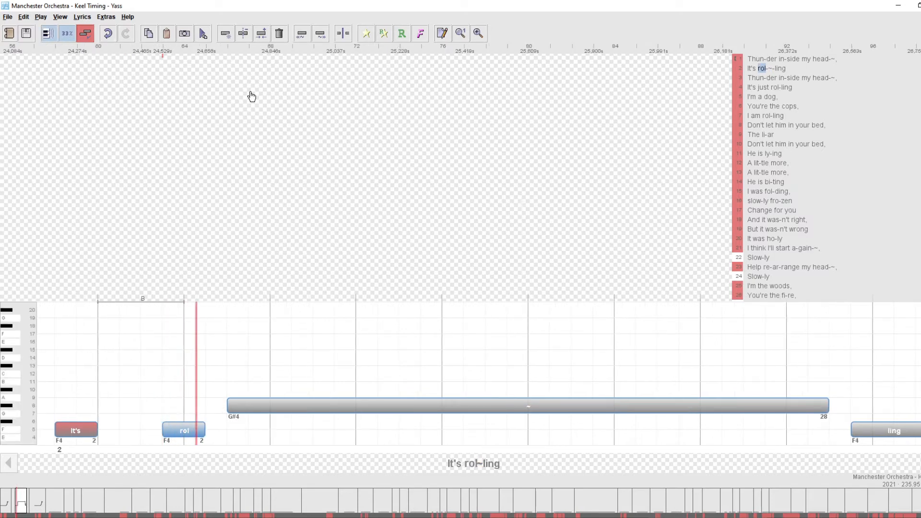
# - Shorten the "rol" note to 1 beat, start the "~" note one beat earlier at 29 beats, and play both back
pyautogui.hotkey('alt', 'Left')
pyautogui.press('space')
pyautogui.press('space')
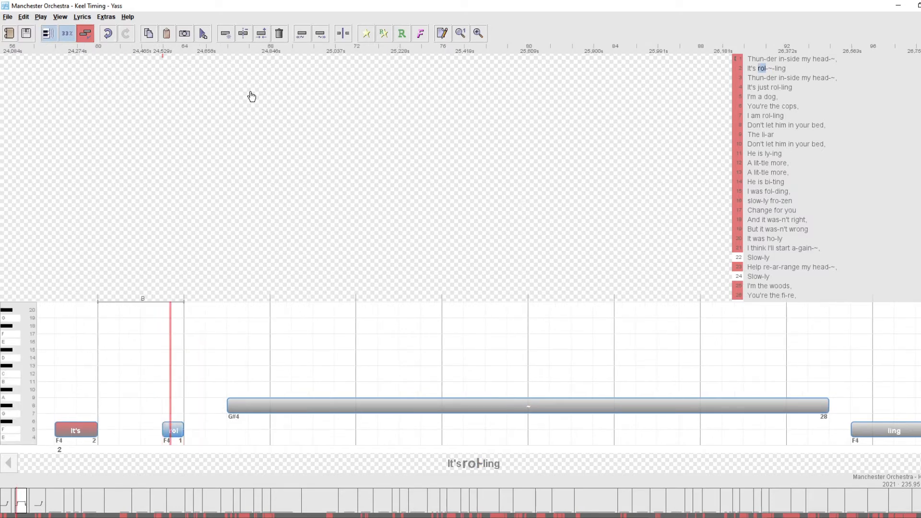
pyautogui.press('Right')
pyautogui.hotkey('ctrl', 'Left')
pyautogui.press('space')
pyautogui.press('p')
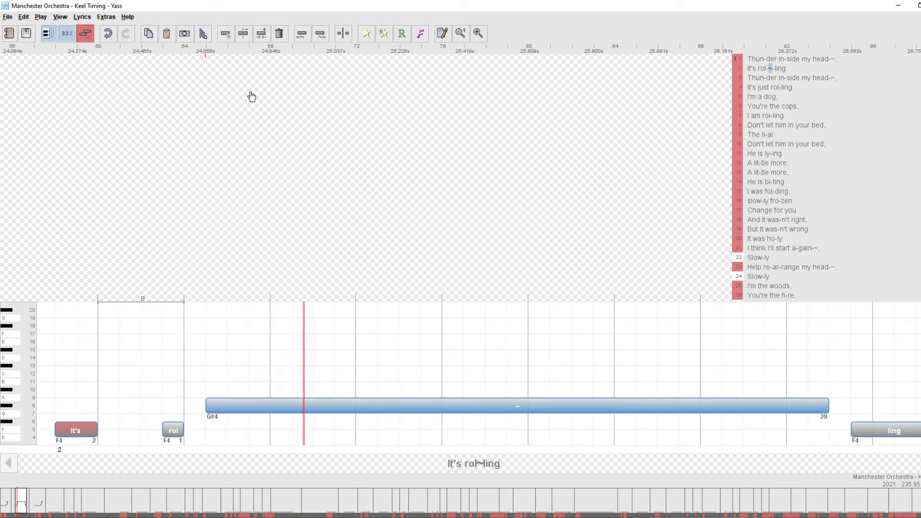
pyautogui.press('space')
pyautogui.press('Left')
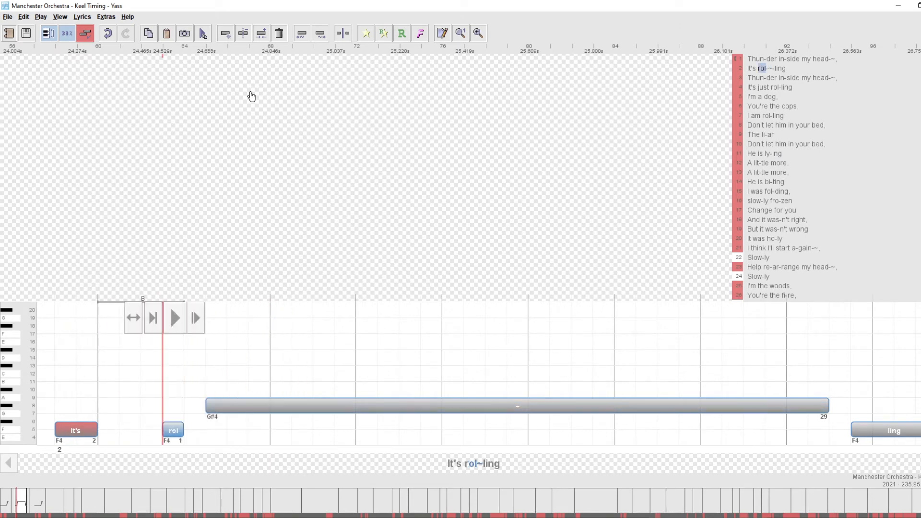
# - Set the playback speed back to 100%
pyautogui.click(67, 36)
pyautogui.click(67, 37)
pyautogui.click(68, 37)
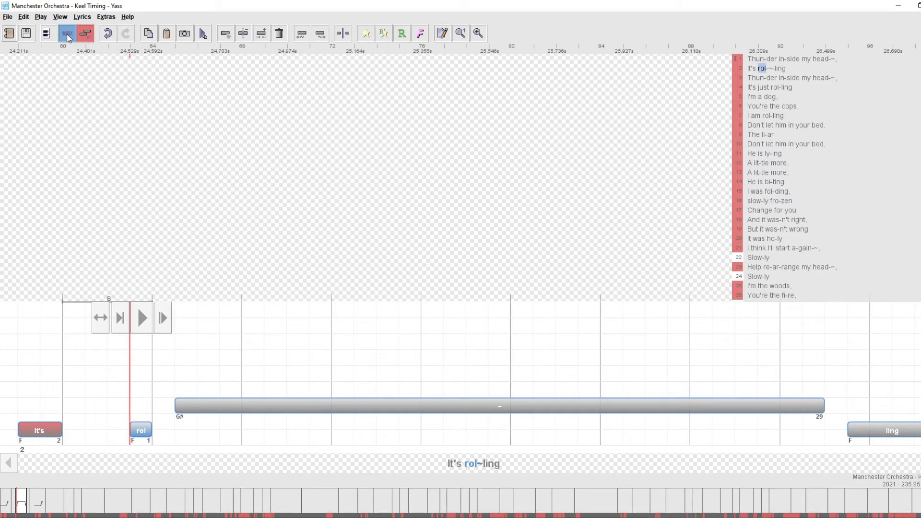
# - Raise the "rol" note to G# and lengthen it to 31 beats so it reaches the end of the "~" note
pyautogui.press('Up')
pyautogui.press('Up')
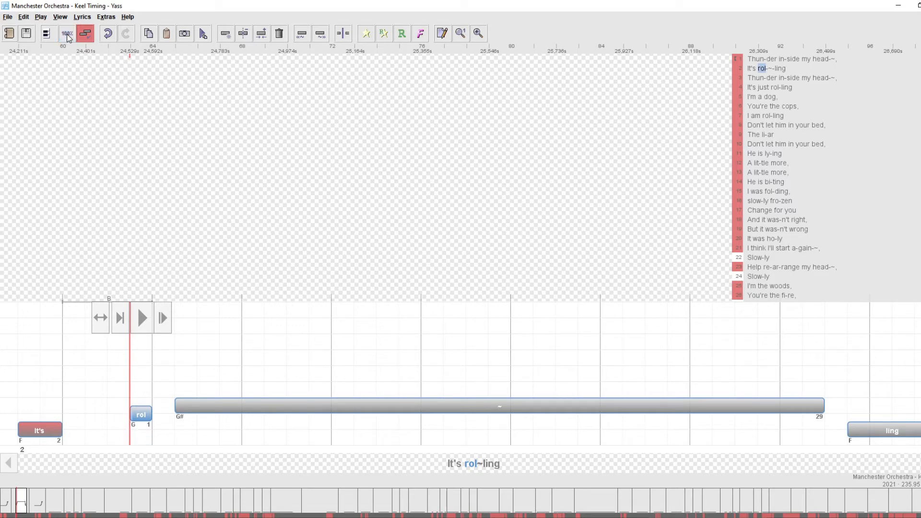
pyautogui.press('Up')
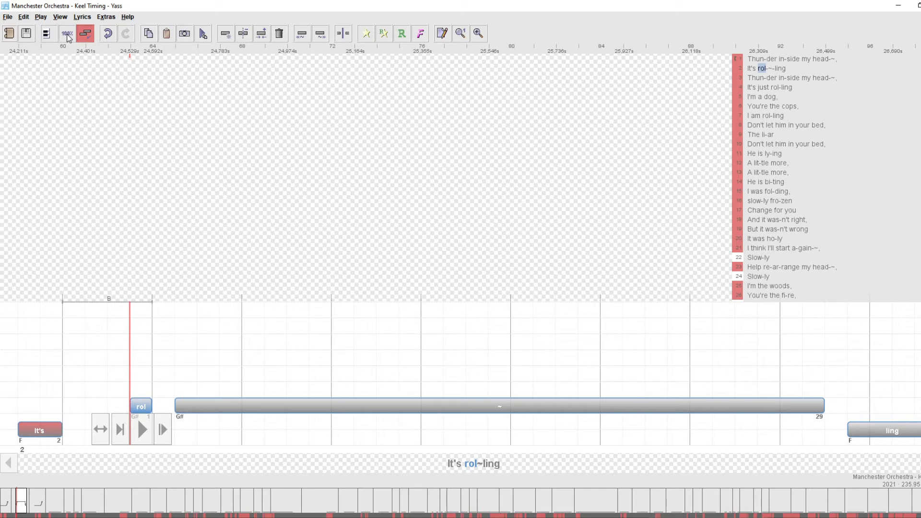
pyautogui.hotkey('ctrl', 'Right')
pyautogui.hotkey('ctrl', 'Right')
pyautogui.hotkey('ctrl', 'Right')
pyautogui.hotkey('ctrl', 'Right')
pyautogui.hotkey('ctrl', 'Right')
pyautogui.hotkey('ctrl', 'Right')
pyautogui.hotkey('ctrl', 'Right')
pyautogui.hotkey('ctrl', 'Right')
pyautogui.hotkey('ctrl', 'Right')
pyautogui.hotkey('ctrl', 'Right')
pyautogui.hotkey('ctrl', 'Right')
pyautogui.hotkey('ctrl', 'Right')
pyautogui.hotkey('ctrl', 'Right')
pyautogui.hotkey('ctrl', 'Right')
pyautogui.hotkey('ctrl', 'Right')
pyautogui.hotkey('ctrl', 'Right')
pyautogui.hotkey('ctrl', 'Right')
pyautogui.hotkey('ctrl', 'Right')
pyautogui.hotkey('ctrl', 'Right')
pyautogui.hotkey('ctrl', 'Right')
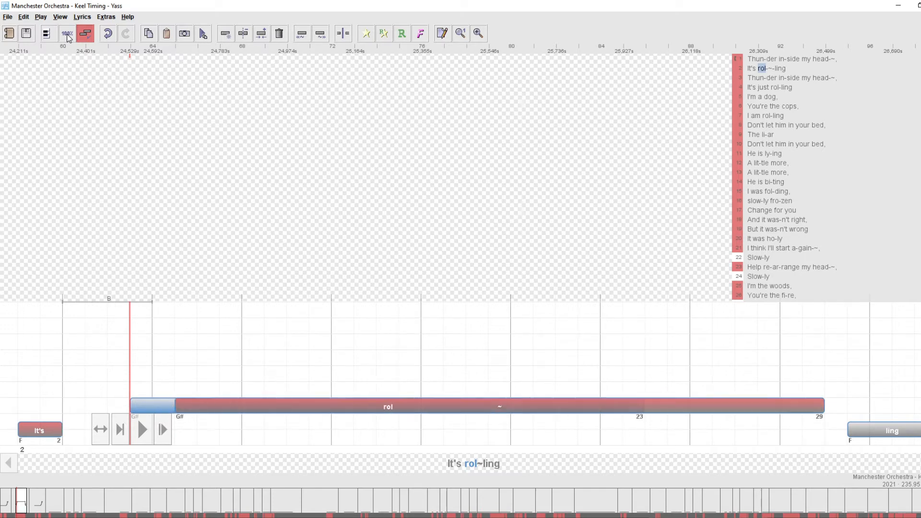
pyautogui.hotkey('ctrl', 'Left')
pyautogui.hotkey('ctrl', 'Left')
pyautogui.hotkey('ctrl', 'Left')
pyautogui.hotkey('ctrl', 'Left')
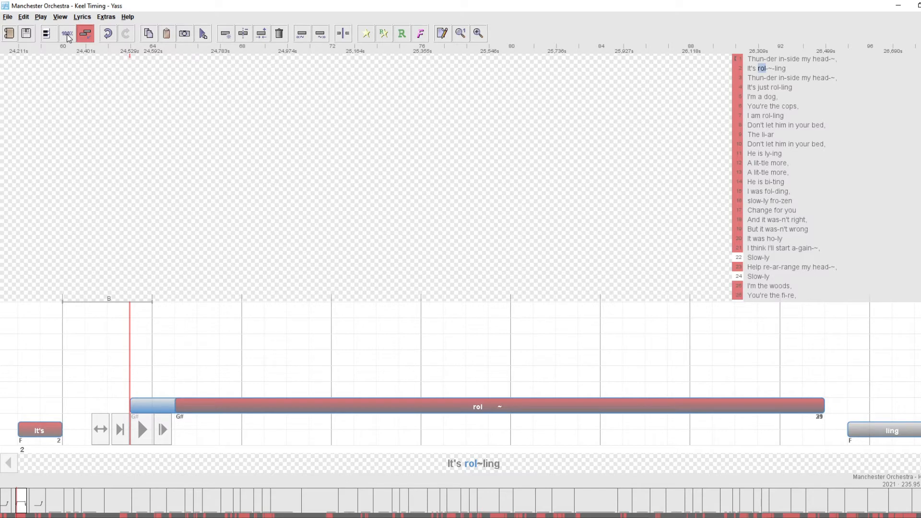
# - Adjust the overlapping "rol" and "~" notes and join them into a single 31-beat "rol" note on G#
pyautogui.press('space')
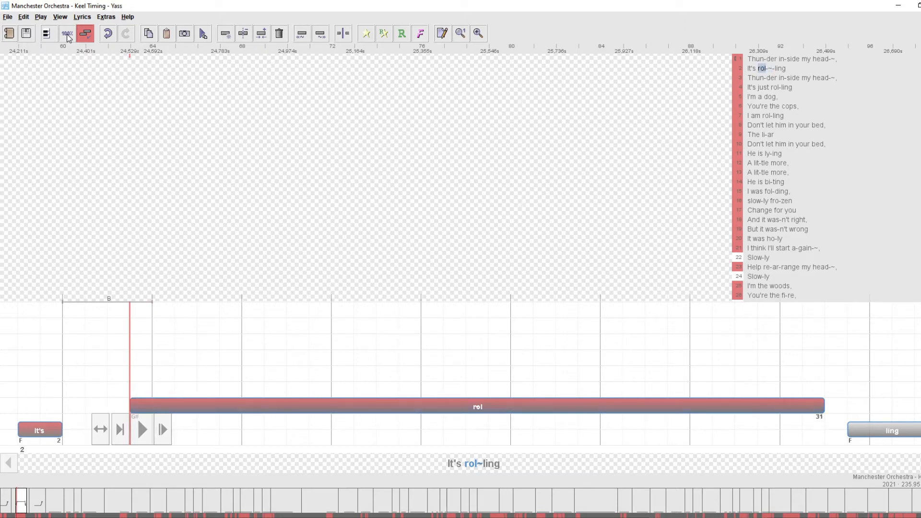
pyautogui.hotkey('ctrl', 'Left')
pyautogui.hotkey('ctrl', 'Left')
pyautogui.hotkey('ctrl', 'Left')
pyautogui.hotkey('ctrl', 'Left')
pyautogui.hotkey('ctrl', 'Left')
pyautogui.hotkey('ctrl', 'Left')
pyautogui.hotkey('ctrl', 'Left')
pyautogui.hotkey('ctrl', 'Left')
pyautogui.hotkey('ctrl', 'Left')
pyautogui.hotkey('ctrl', 'Left')
pyautogui.hotkey('ctrl', 'Left')
pyautogui.hotkey('ctrl', 'Left')
pyautogui.hotkey('ctrl', 'Left')
pyautogui.hotkey('ctrl', 'Left')
pyautogui.hotkey('ctrl', 'Left')
pyautogui.hotkey('ctrl', 'Left')
pyautogui.hotkey('ctrl', 'Left')
pyautogui.hotkey('ctrl', 'Left')
pyautogui.hotkey('ctrl', 'Left')
pyautogui.hotkey('ctrl', 'Left')
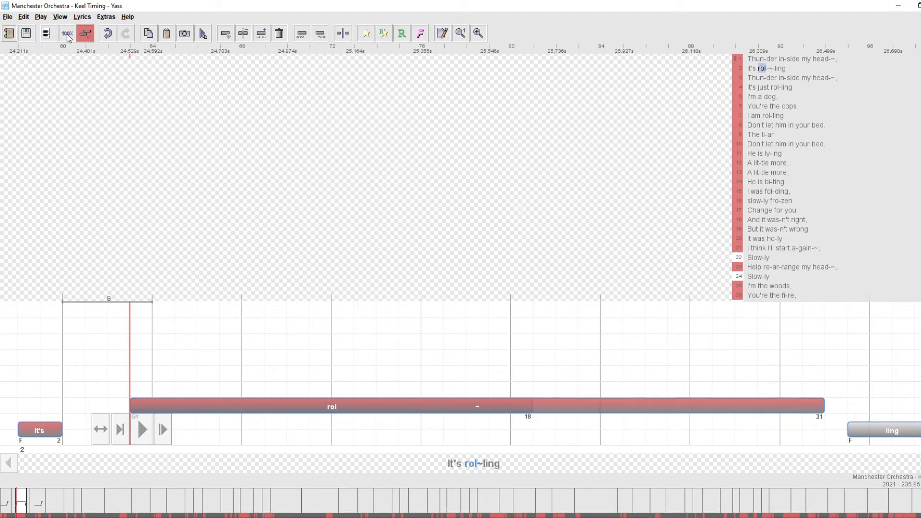
pyautogui.press('j')
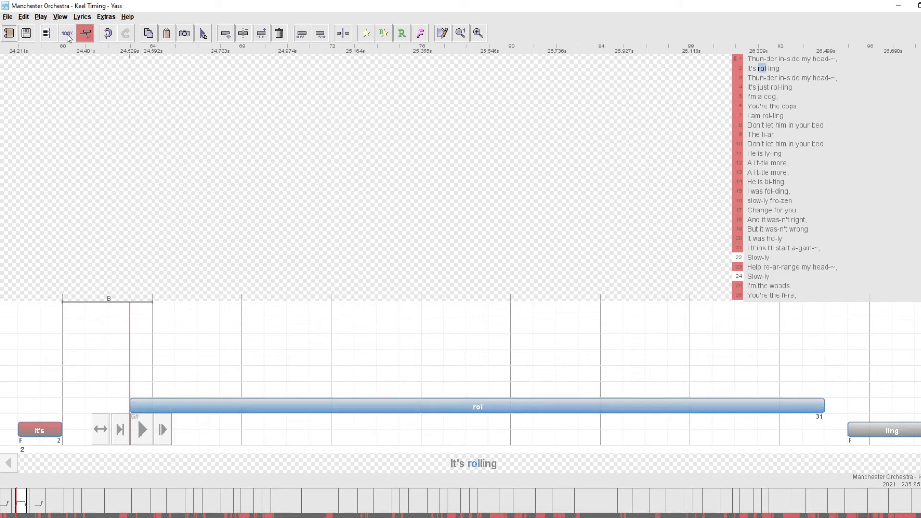
# - Save the song and replay the second line's "rol" note
pyautogui.hotkey('ctrl', 's')
pyautogui.press('Return')
pyautogui.press('space')
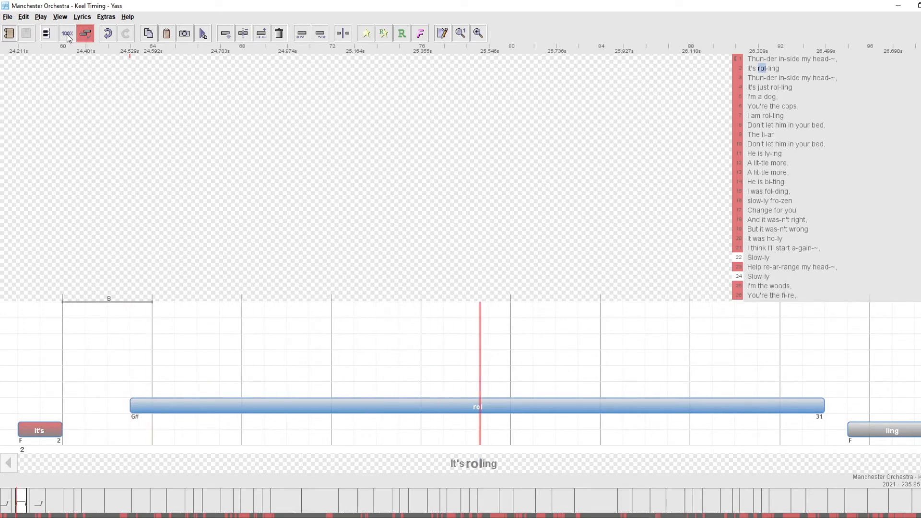
# - Lengthen the "rol" note to 32 beats and check it by playback, slowing the speed to 50%
pyautogui.hotkey('shift', 'Right')
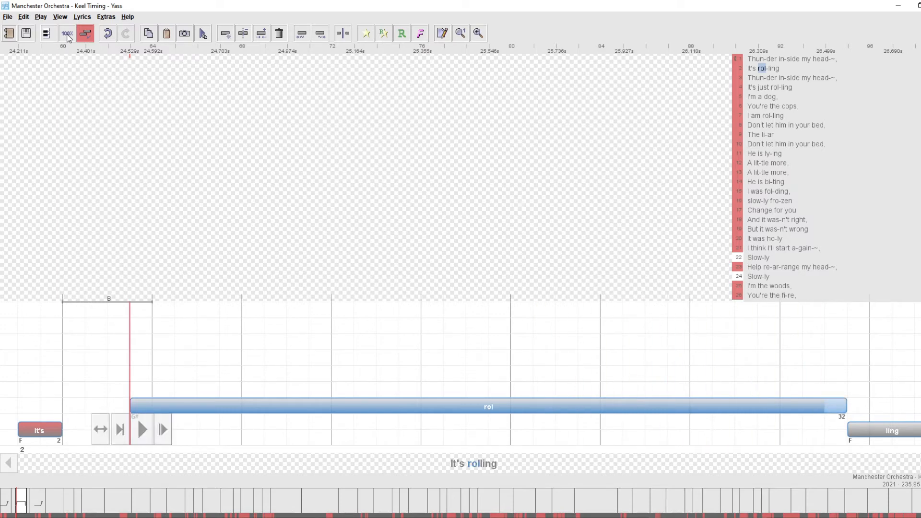
pyautogui.press('space')
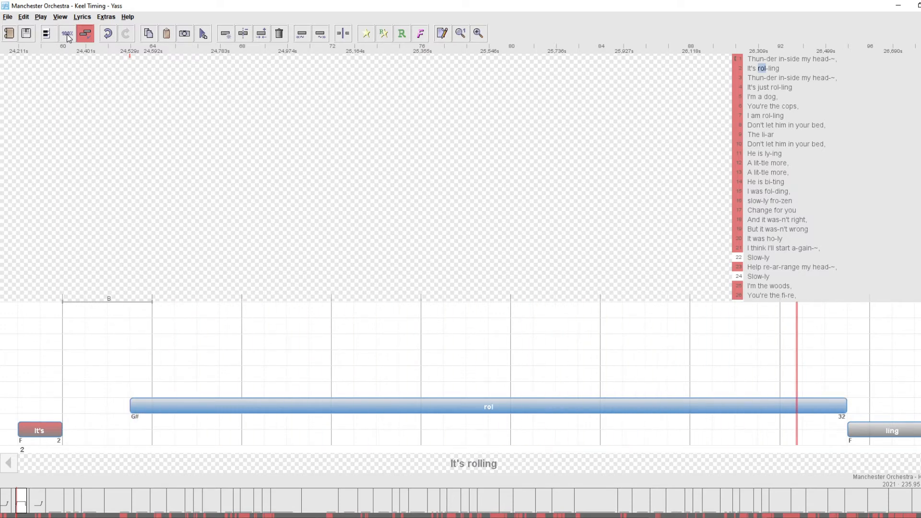
pyautogui.press('space')
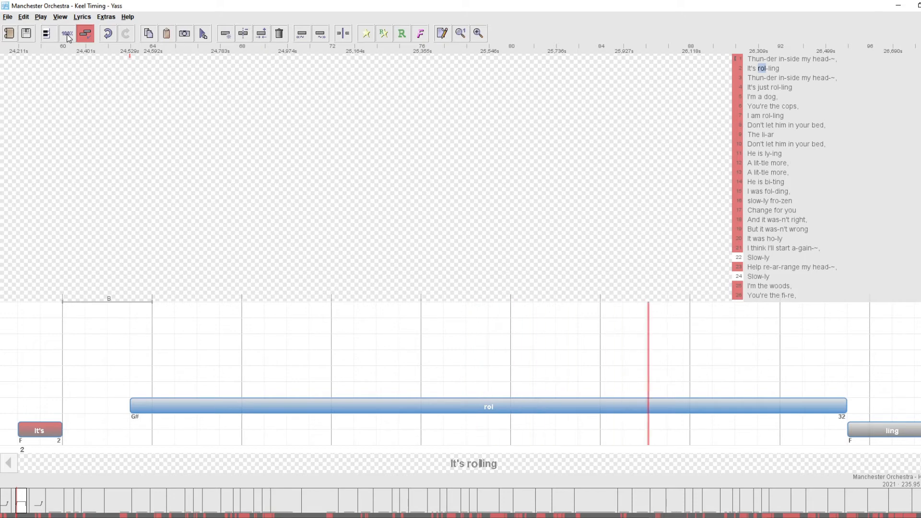
pyautogui.click(69, 34)
pyautogui.press('space')
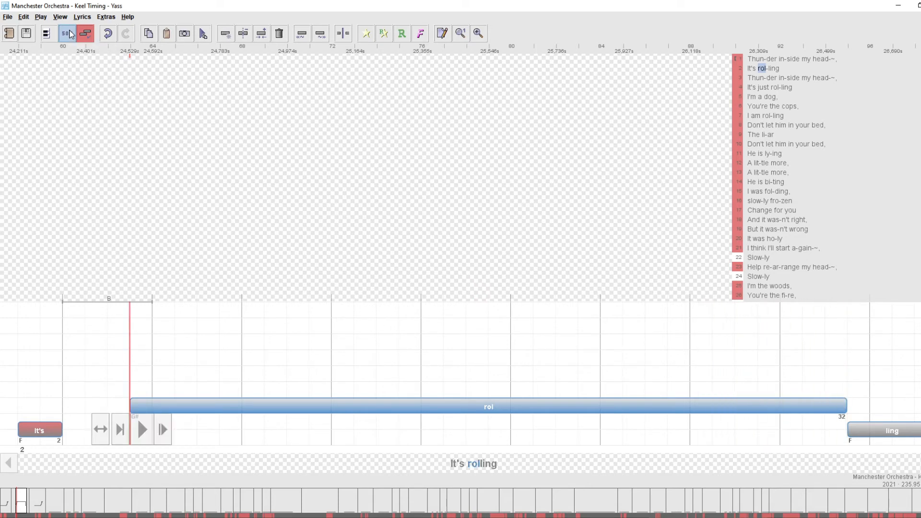
# - Replay the second line's "rol" note and compare it by ear with "It's" and "ling"
pyautogui.press('space')
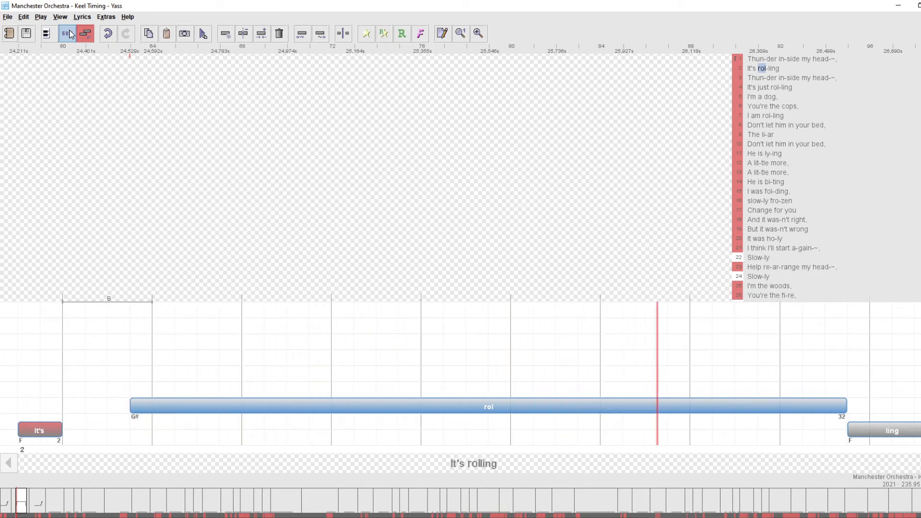
pyautogui.press('Left')
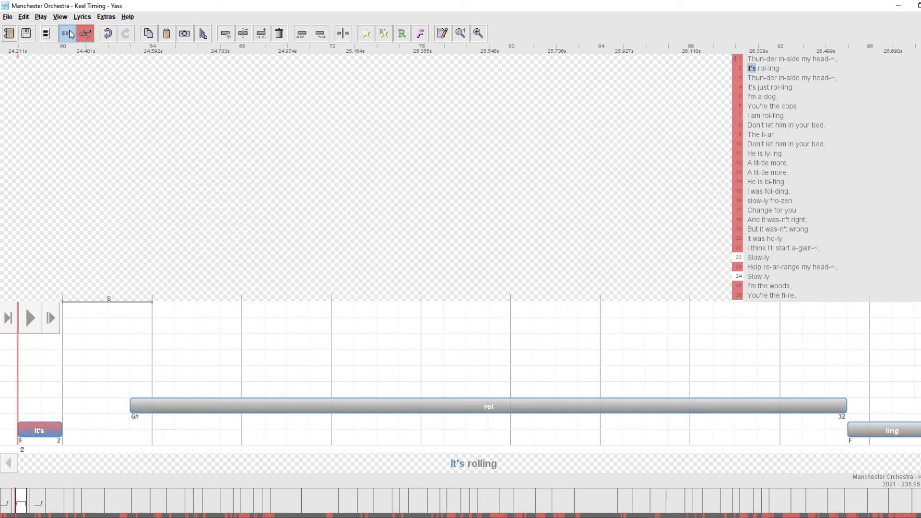
pyautogui.press('Right')
pyautogui.press('Right')
pyautogui.press('space')
pyautogui.press('Left')
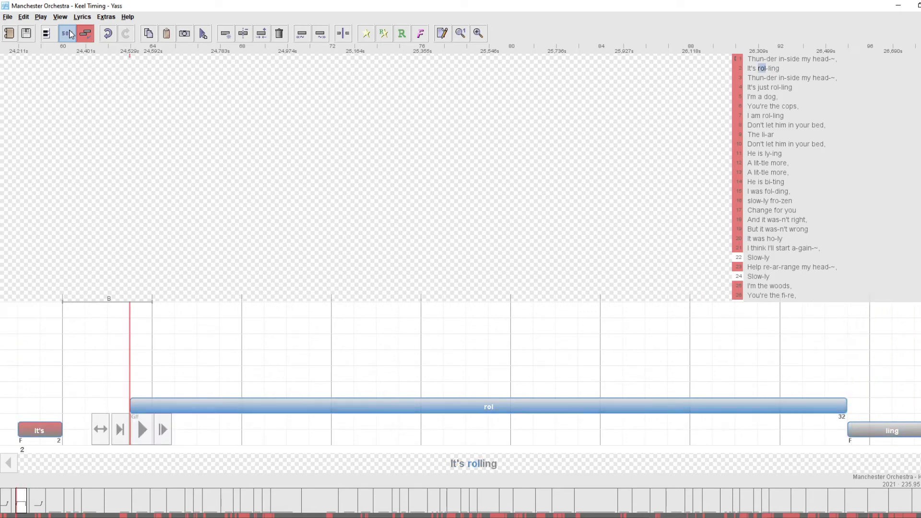
# - Split the "rol" note and turn its second half into a one-beat "~" note on F just before "ling"
pyautogui.press('.')
pyautogui.press('Right')
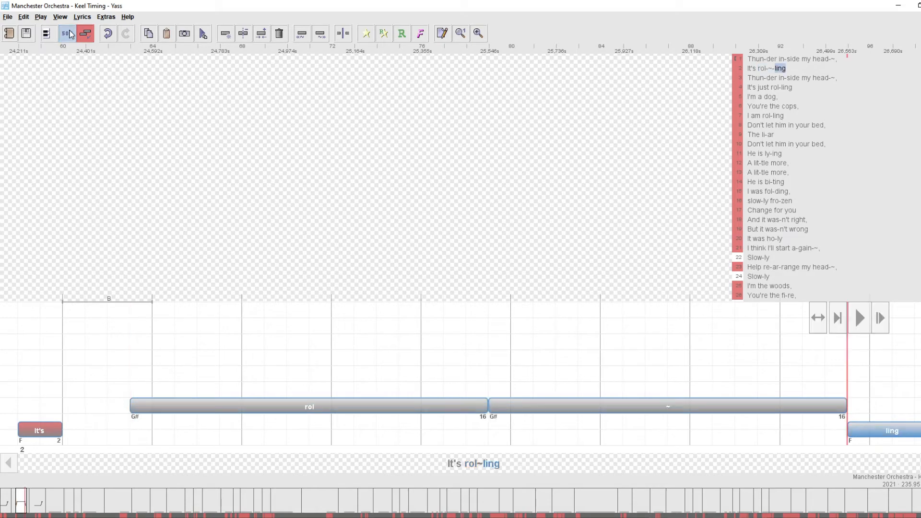
pyautogui.press('Left')
pyautogui.hotkey('ctrl', 'Right')
pyautogui.hotkey('ctrl', 'Right')
pyautogui.hotkey('ctrl', 'Right')
pyautogui.hotkey('ctrl', 'Right')
pyautogui.hotkey('ctrl', 'Right')
pyautogui.hotkey('ctrl', 'Right')
pyautogui.hotkey('ctrl', 'Right')
pyautogui.hotkey('ctrl', 'Right')
pyautogui.hotkey('ctrl', 'Right')
pyautogui.hotkey('ctrl', 'Right')
pyautogui.hotkey('ctrl', 'Right')
pyautogui.hotkey('ctrl', 'Right')
pyautogui.hotkey('ctrl', 'Right')
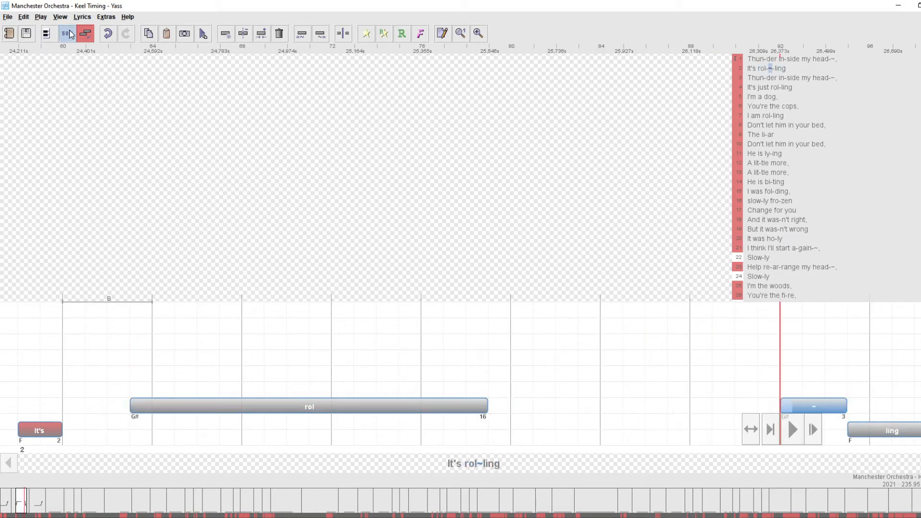
pyautogui.hotkey('alt', 'Left')
pyautogui.press('Down')
pyautogui.press('Down')
pyautogui.press('Down')
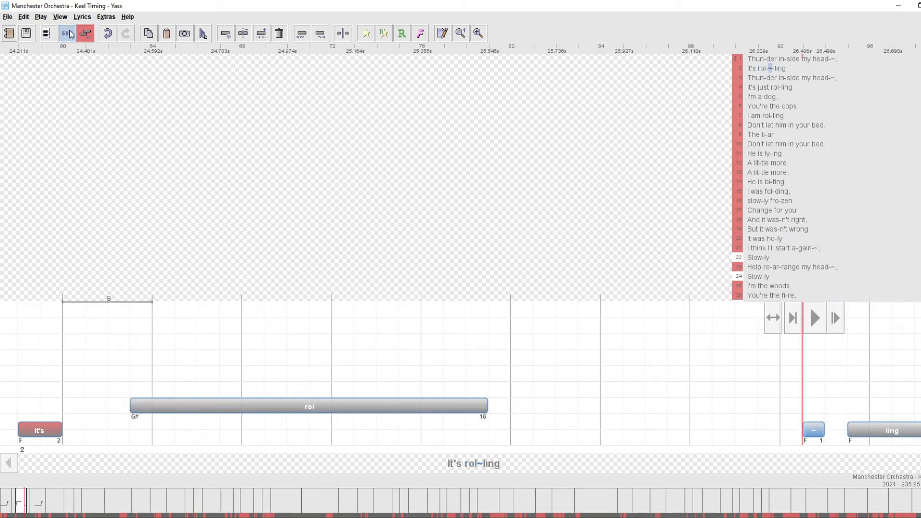
# - Lengthen the "rol" note to 29 beats, leaving a one-beat gap before the "~" note
pyautogui.press('Left')
pyautogui.hotkey('alt', 'Right')
pyautogui.hotkey('alt', 'Right')
pyautogui.hotkey('alt', 'Right')
pyautogui.hotkey('alt', 'Right')
pyautogui.hotkey('alt', 'Right')
pyautogui.hotkey('alt', 'Right')
pyautogui.hotkey('alt', 'Right')
pyautogui.hotkey('alt', 'Right')
pyautogui.hotkey('alt', 'Right')
pyautogui.hotkey('alt', 'Right')
pyautogui.hotkey('alt', 'Right')
pyautogui.hotkey('alt', 'Right')
pyautogui.hotkey('alt', 'Right')
pyautogui.hotkey('alt', 'Right')
pyautogui.hotkey('alt', 'Left')
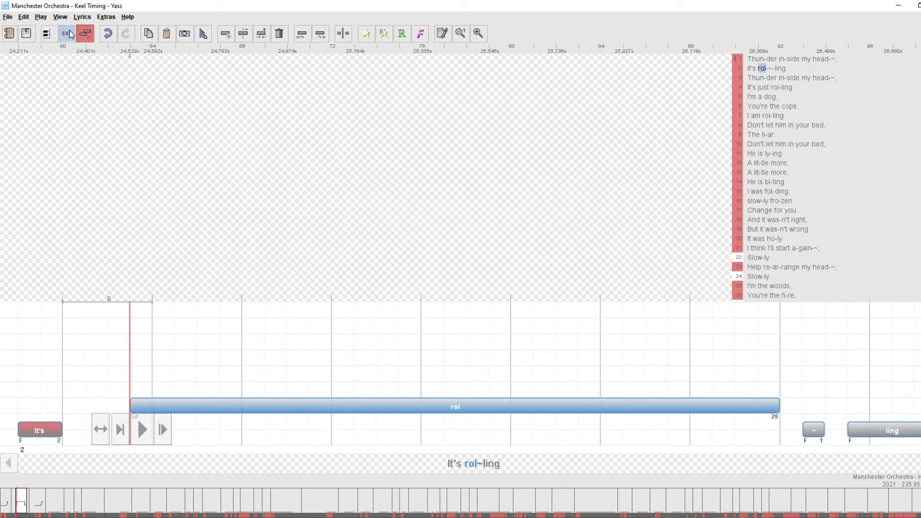
# - Change the playback speed and replay the "rol" note at the new speed
pyautogui.press('space')
pyautogui.press('m')
pyautogui.click(63, 33)
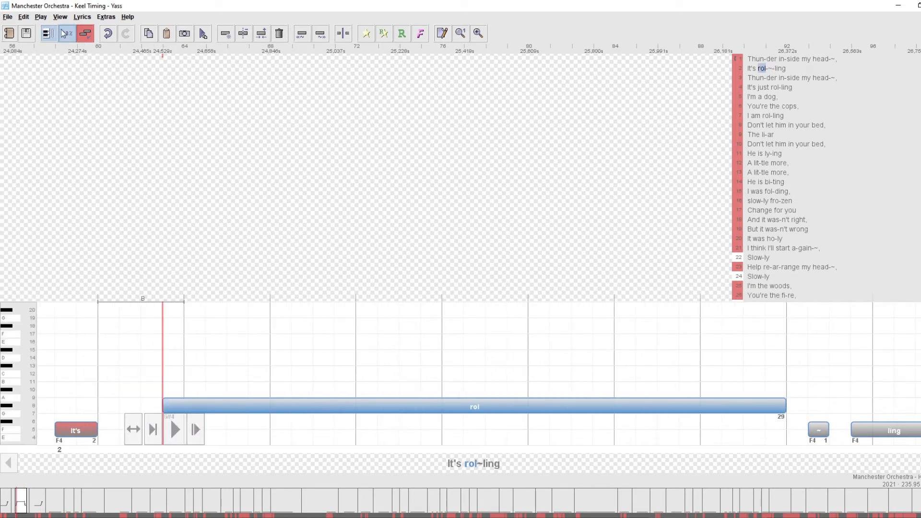
pyautogui.click(68, 34)
pyautogui.press('space')
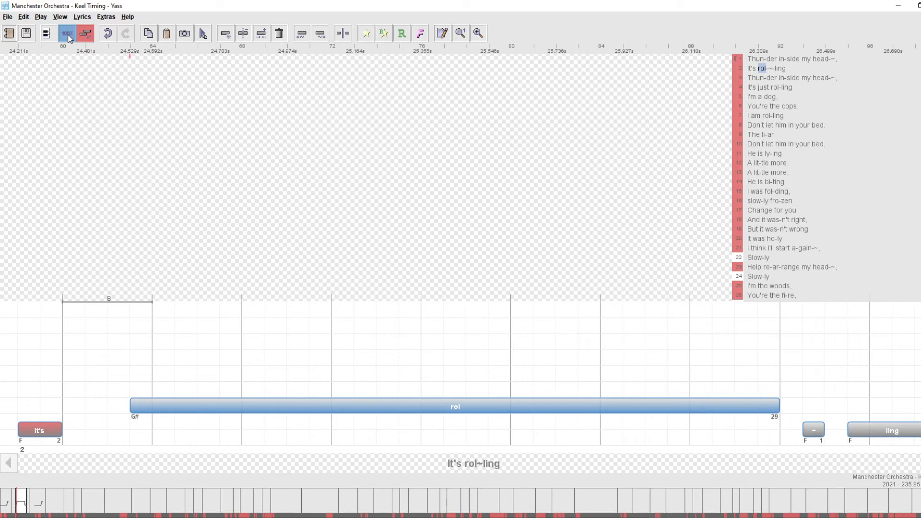
# - Go through the notes of the second line to compare their pitches and the transition from "rol" to "ling" by ear
pyautogui.press('Left')
pyautogui.press('Right')
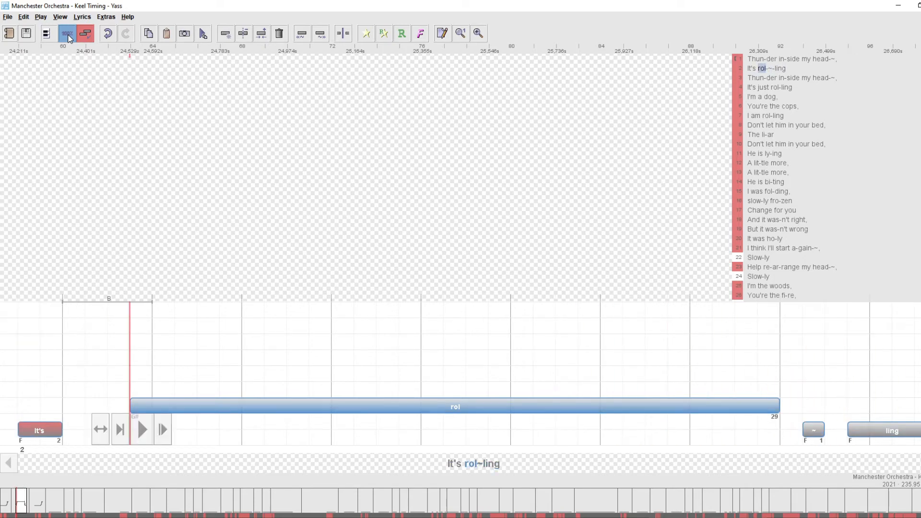
pyautogui.press('Left')
pyautogui.press('Left')
pyautogui.press('Right')
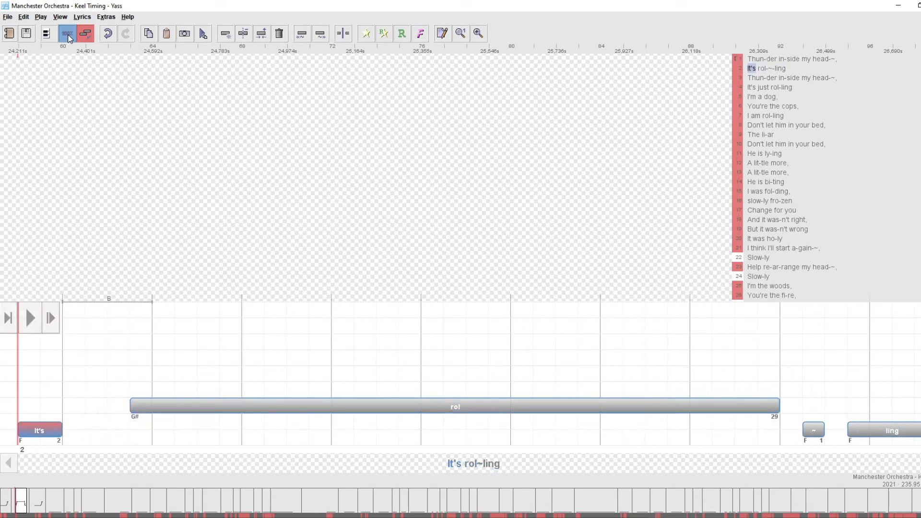
pyautogui.press('Right')
pyautogui.press('Left')
pyautogui.press('Left')
pyautogui.press('Left')
pyautogui.press('Left')
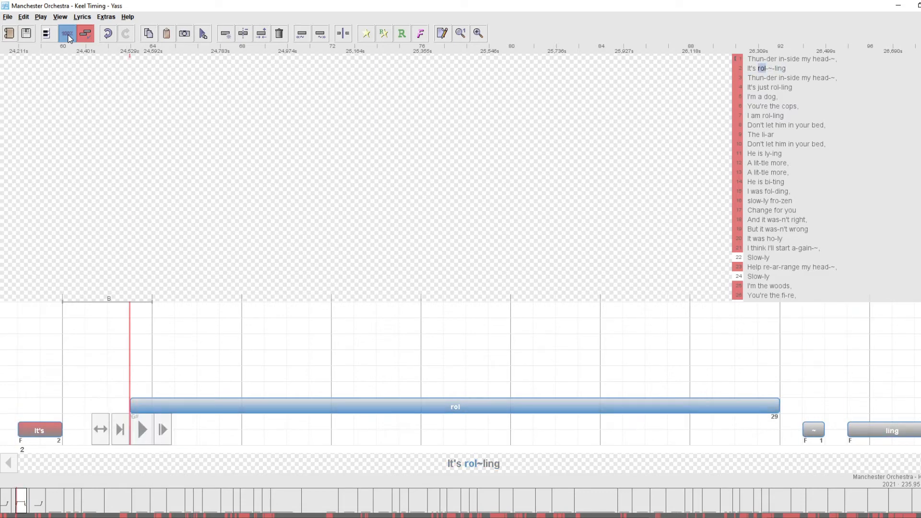
pyautogui.press('Right')
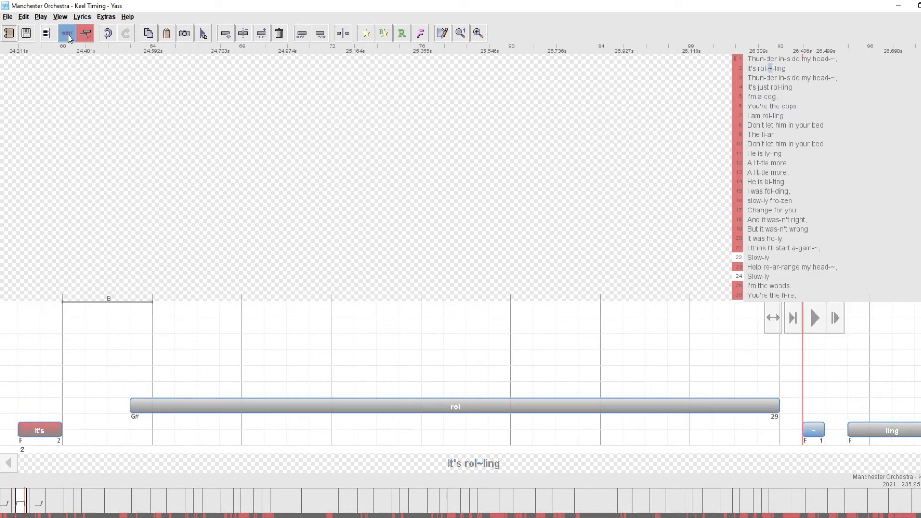
pyautogui.press('Left')
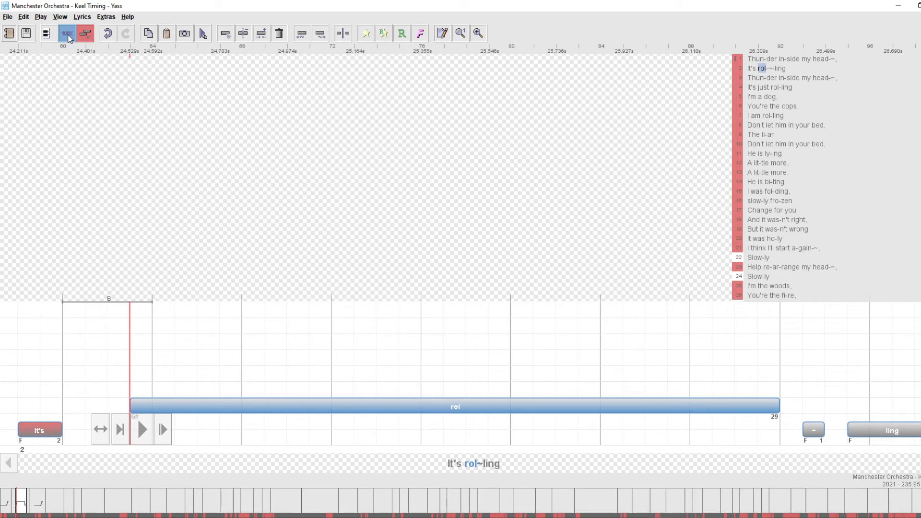
pyautogui.press('Left')
pyautogui.press('Left')
pyautogui.press('Left')
pyautogui.press('Right')
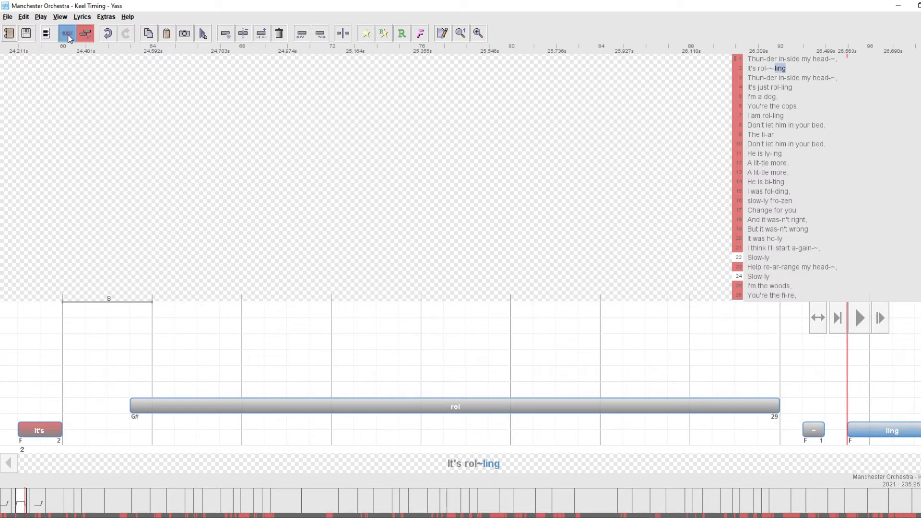
pyautogui.press('Left')
pyautogui.press('Left')
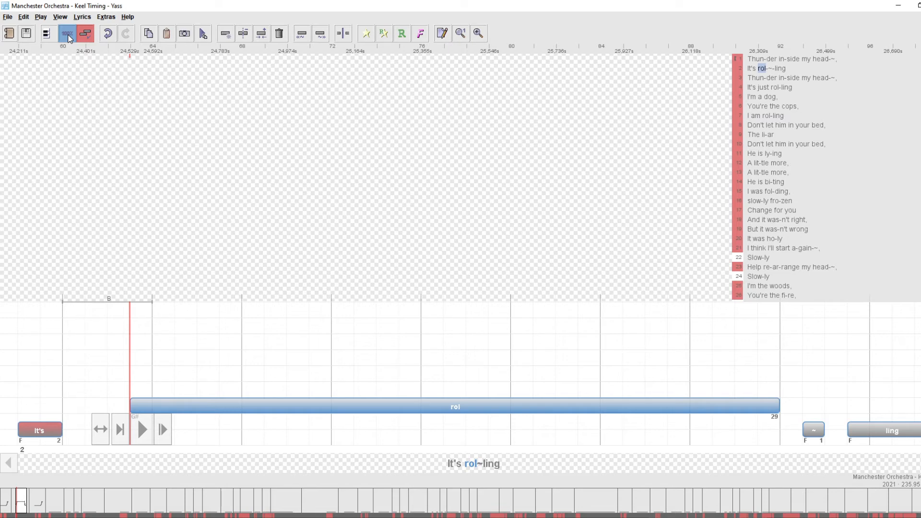
# - Compare the "rol" and "~" notes by ear and lengthen "rol" to 30 beats so it meets the "~" note
pyautogui.press('Right')
pyautogui.press('Left')
pyautogui.press('Right')
pyautogui.press('Left')
pyautogui.hotkey('alt', 'Right')
pyautogui.hotkey('alt', 'Right')
pyautogui.hotkey('alt', 'Left')
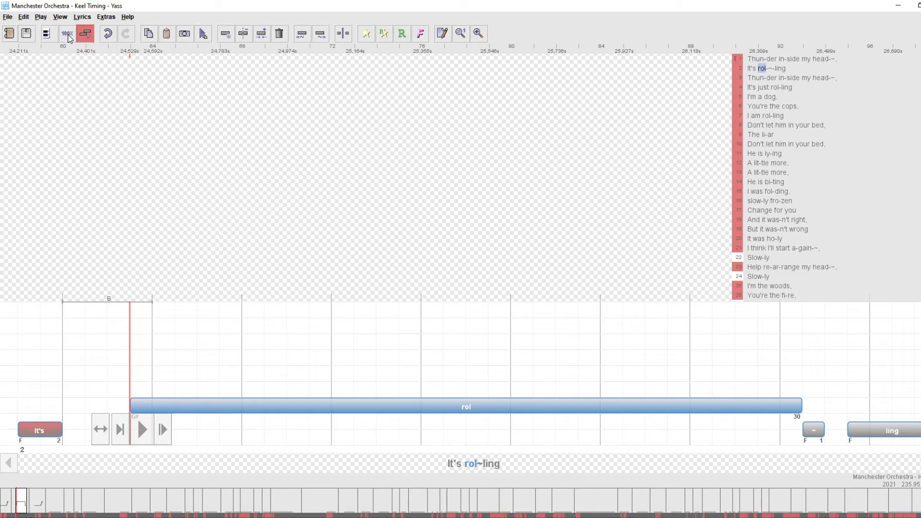
# - Delete the one-beat "~" note between "rol" and "ling"
pyautogui.press('Left')
pyautogui.press('Right')
pyautogui.press('Right')
pyautogui.press('Right')
pyautogui.press('Left')
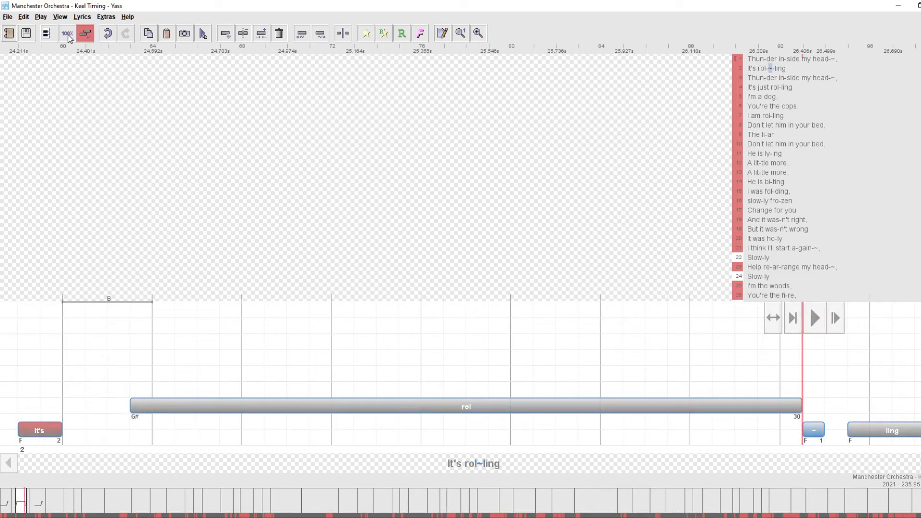
pyautogui.press('Delete')
# - Play the "rol" note and check it by ear against "It's" and "ling"
pyautogui.press('p')
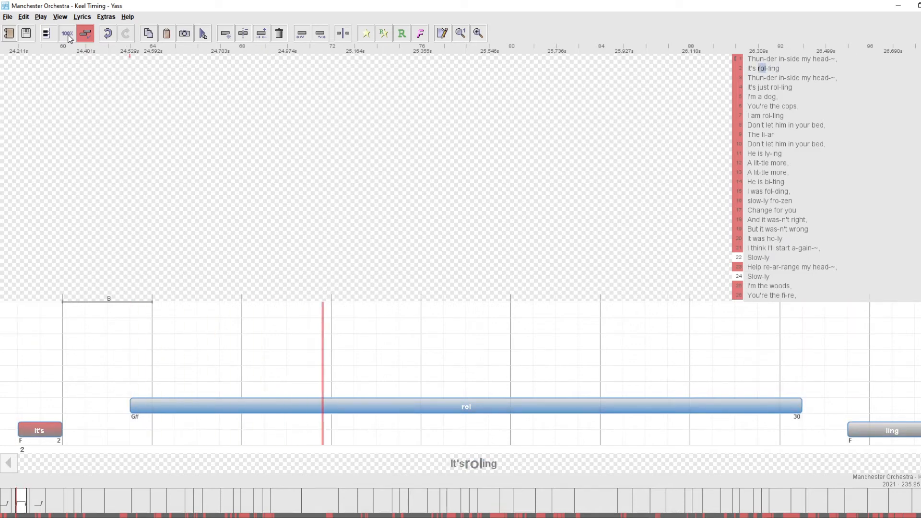
pyautogui.press('Left')
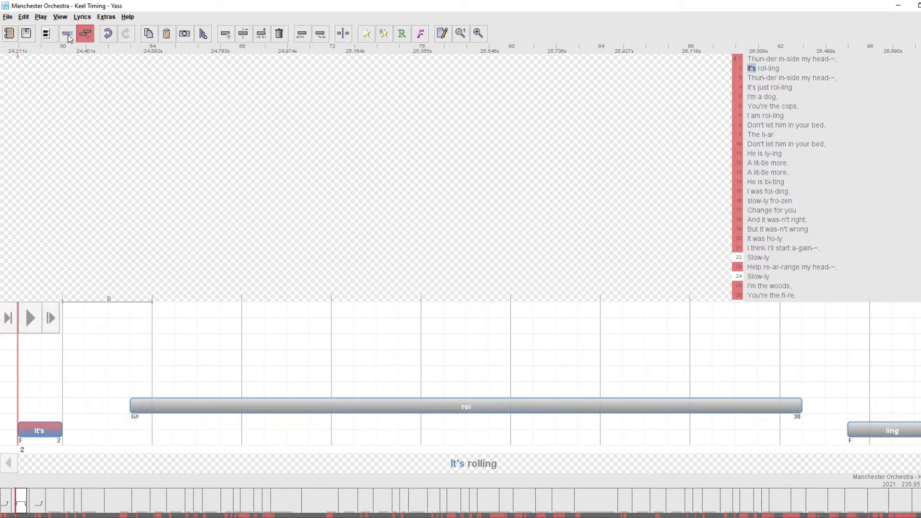
pyautogui.press('Right')
pyautogui.press('Right')
pyautogui.press('Left')
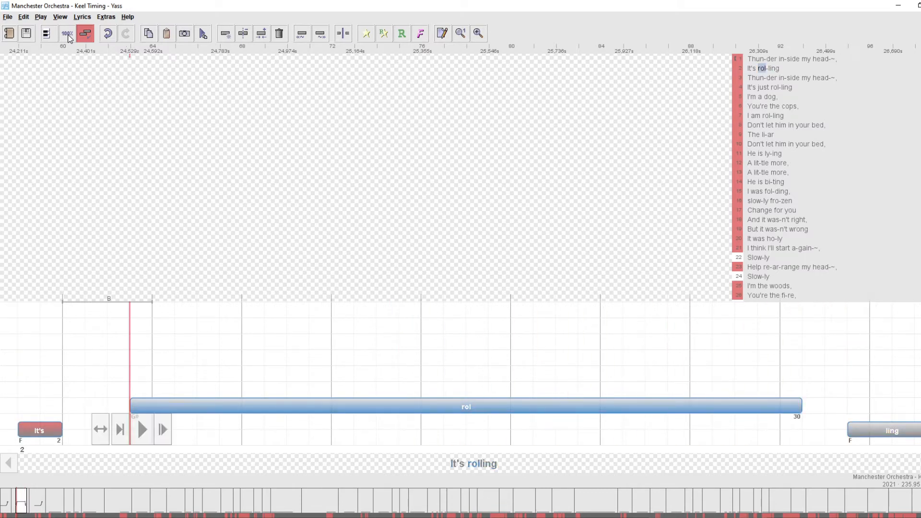
# - Lengthen the "rol" note to 31 beats and split it into "rol" and "~" notes
pyautogui.hotkey('shift', 'Right')
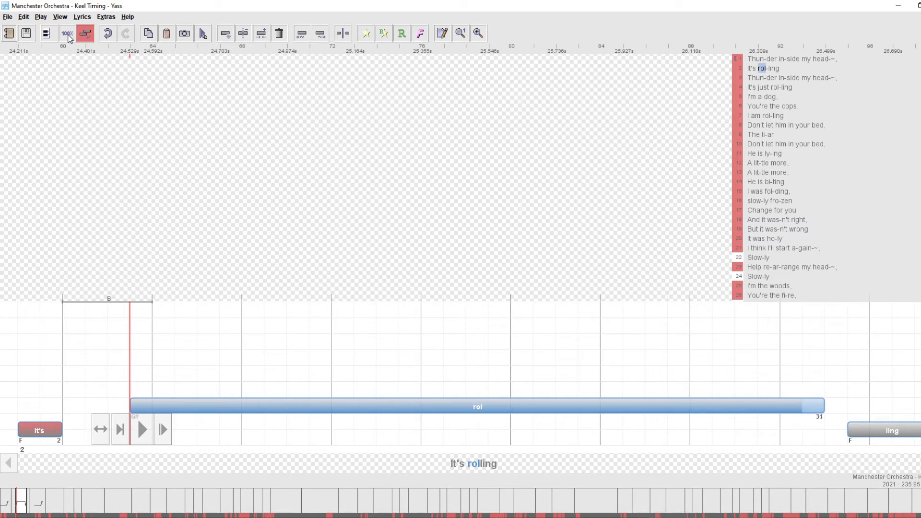
pyautogui.press('KP_Divide')
pyautogui.press('Left')
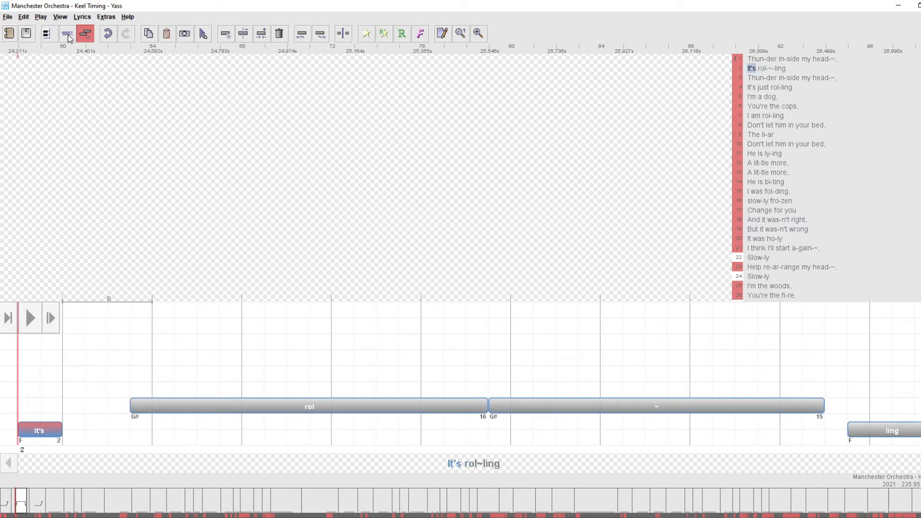
pyautogui.press('Right')
pyautogui.press('Right')
pyautogui.press('Right')
pyautogui.press('Left')
# - Trim the start of the "~" note until it is one beat long and lower it to F
pyautogui.hotkey('ctrl', 'Right')
pyautogui.hotkey('ctrl', 'Right')
pyautogui.hotkey('ctrl', 'Right')
pyautogui.hotkey('ctrl', 'Right')
pyautogui.hotkey('ctrl', 'Right')
pyautogui.hotkey('ctrl', 'Right')
pyautogui.hotkey('ctrl', 'Right')
pyautogui.hotkey('ctrl', 'Right')
pyautogui.hotkey('ctrl', 'Right')
pyautogui.hotkey('ctrl', 'Right')
pyautogui.hotkey('ctrl', 'Right')
pyautogui.hotkey('ctrl', 'Right')
pyautogui.hotkey('ctrl', 'Right')
pyautogui.hotkey('ctrl', 'Right')
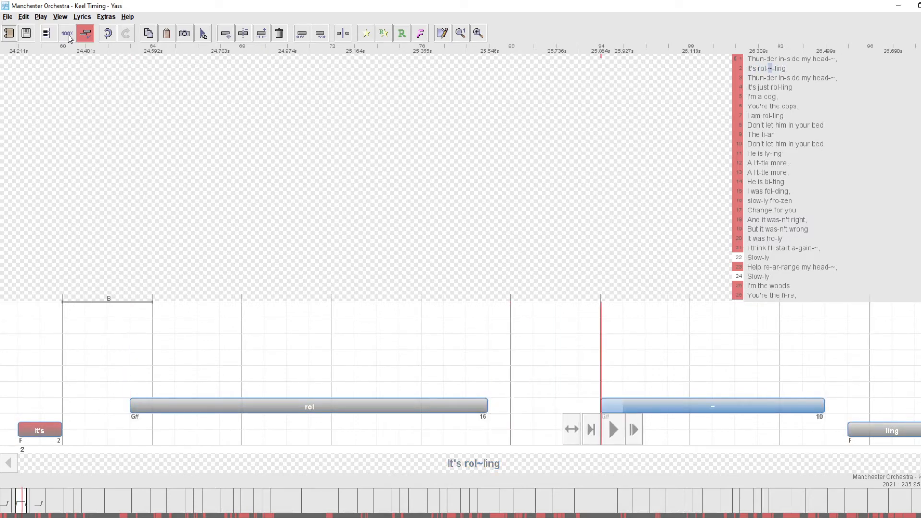
pyautogui.press('Down')
pyautogui.press('Down')
pyautogui.press('Down')
pyautogui.press('Left')
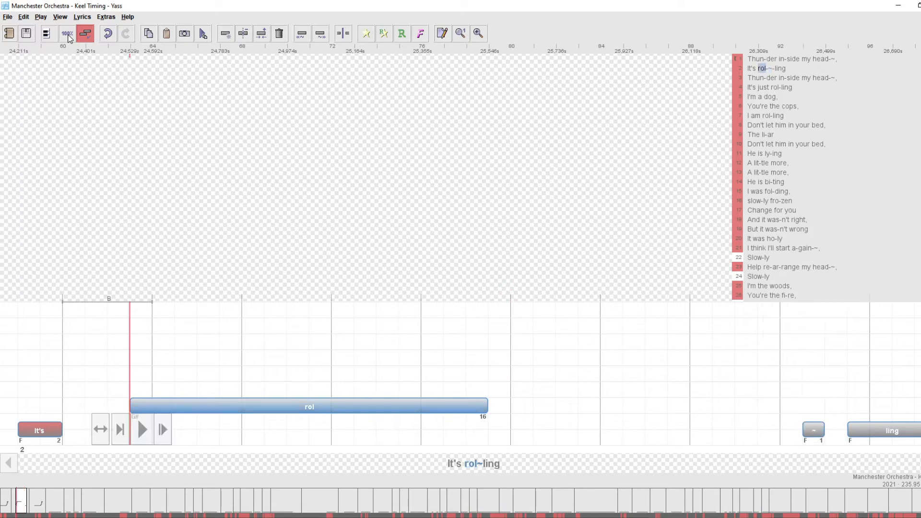
# - Lengthen the "rol" note to 29 beats, stopping one beat before the "~" note
pyautogui.hotkey('shift', 'Right')
pyautogui.hotkey('shift', 'Right')
pyautogui.hotkey('shift', 'Right')
pyautogui.hotkey('shift', 'Right')
pyautogui.hotkey('shift', 'Right')
pyautogui.hotkey('shift', 'Right')
pyautogui.hotkey('shift', 'Right')
pyautogui.hotkey('shift', 'Right')
pyautogui.hotkey('shift', 'Right')
pyautogui.hotkey('shift', 'Right')
pyautogui.hotkey('shift', 'Right')
pyautogui.hotkey('shift', 'Right')
pyautogui.hotkey('shift', 'Right')
pyautogui.press('Right')
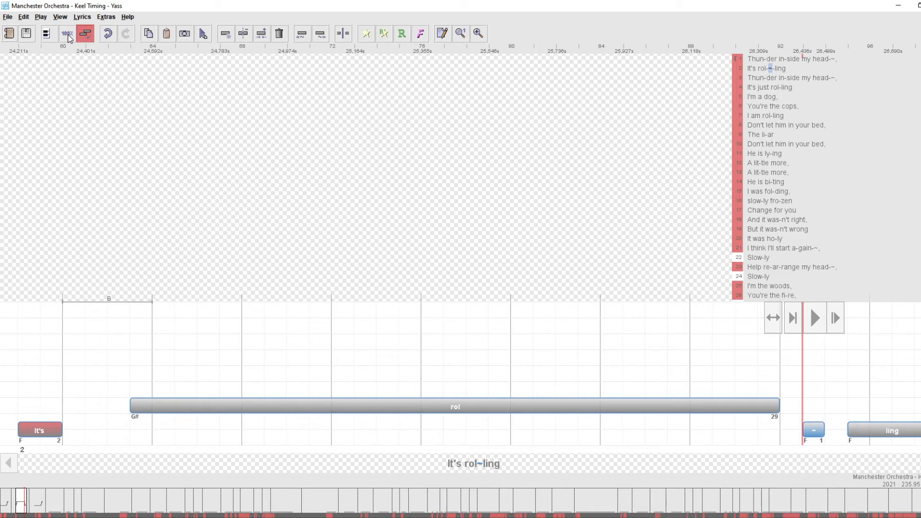
# - Extend the "rol" note to 32 beats so it reaches the start of "ling"
pyautogui.press('Left')
pyautogui.hotkey('shift', 'Right')
pyautogui.press('Right')
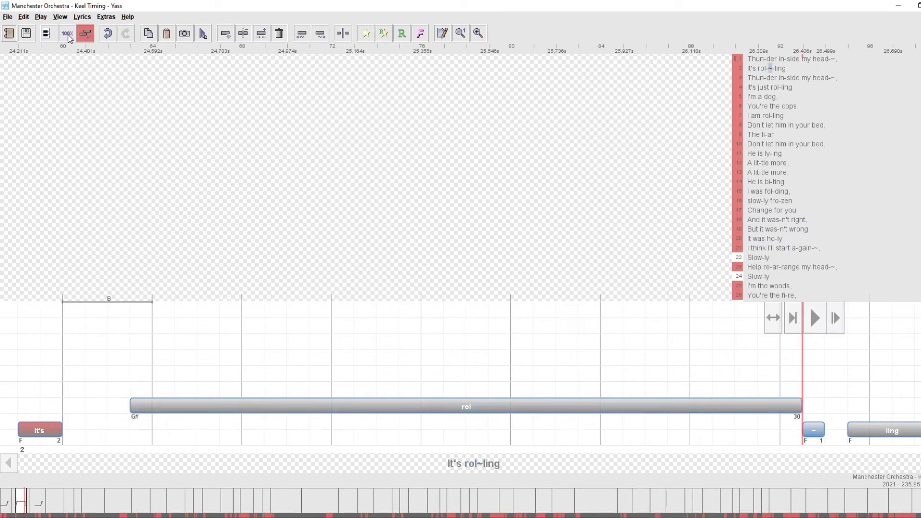
pyautogui.press('Left')
pyautogui.hotkey('shift', 'Right')
pyautogui.hotkey('shift', 'Right')
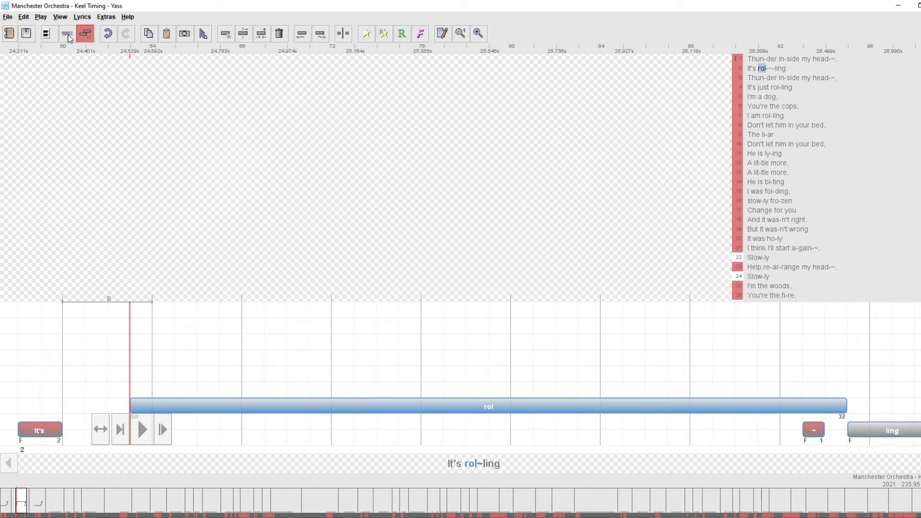
# - Play the overlapping "rol" and "~" notes to compare them by ear
pyautogui.press('Left')
pyautogui.press('Left')
pyautogui.press('Left')
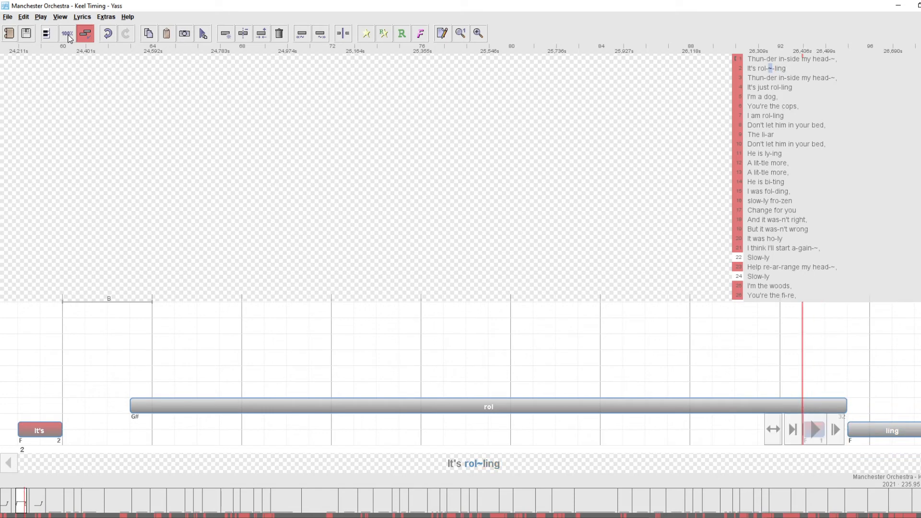
pyautogui.press('Left')
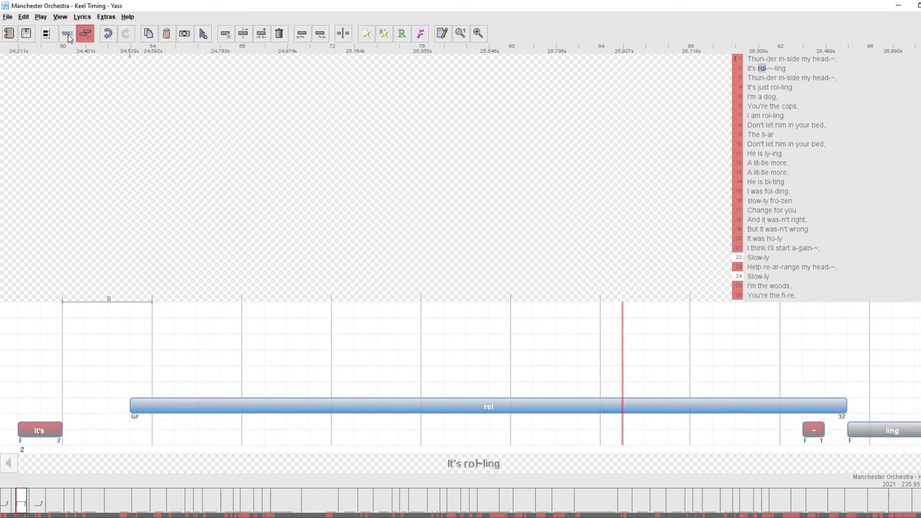
pyautogui.press('space')
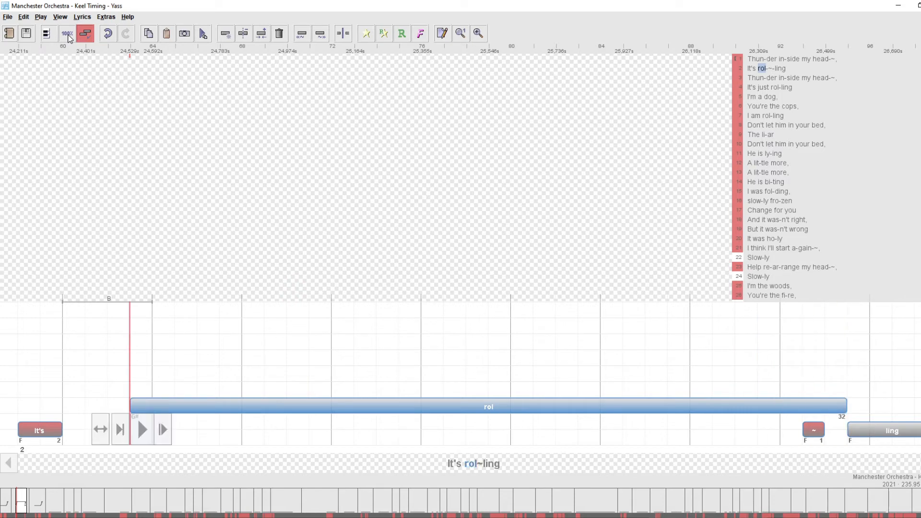
# - Shorten the "rol" note to 30 beats so it ends where the "~" note starts
pyautogui.hotkey('alt', 'Left')
pyautogui.hotkey('alt', 'Left')
pyautogui.hotkey('alt', 'Left')
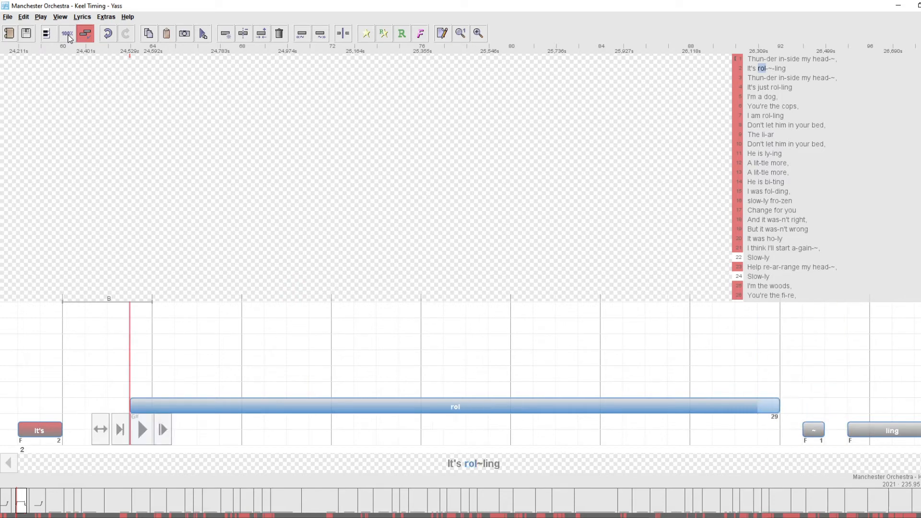
pyautogui.hotkey('alt', 'Right')
pyautogui.hotkey('alt', 'Right')
pyautogui.hotkey('alt', 'Left')
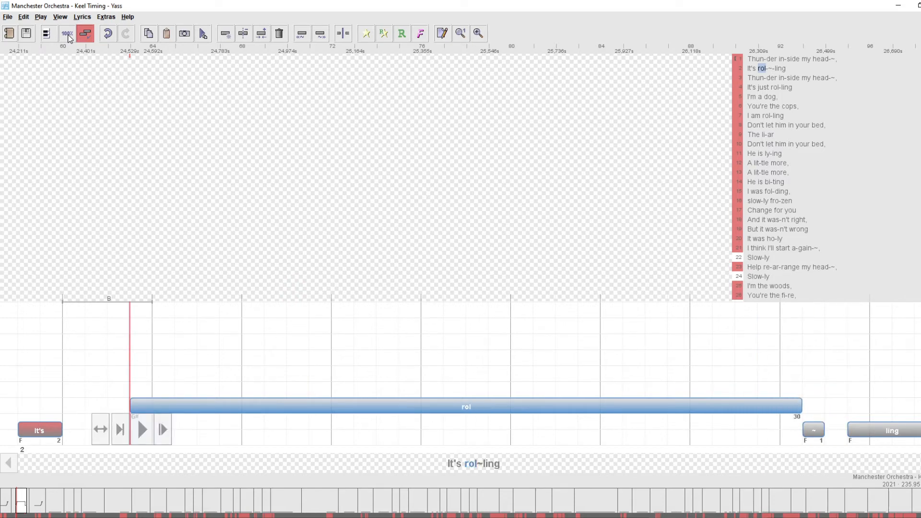
# - Delete the "~" note before "ling" and return to the "rol" note
pyautogui.press('Right')
pyautogui.press('Delete')
pyautogui.press('Right')
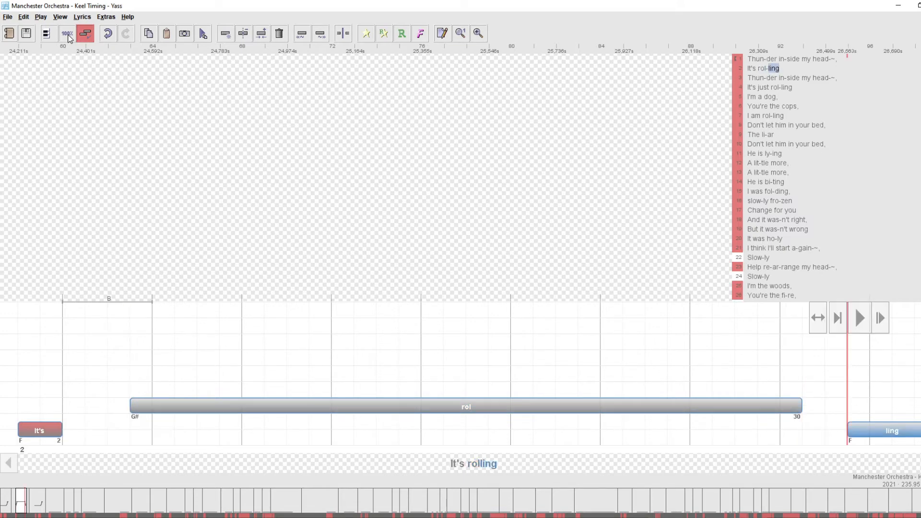
pyautogui.press('Left')
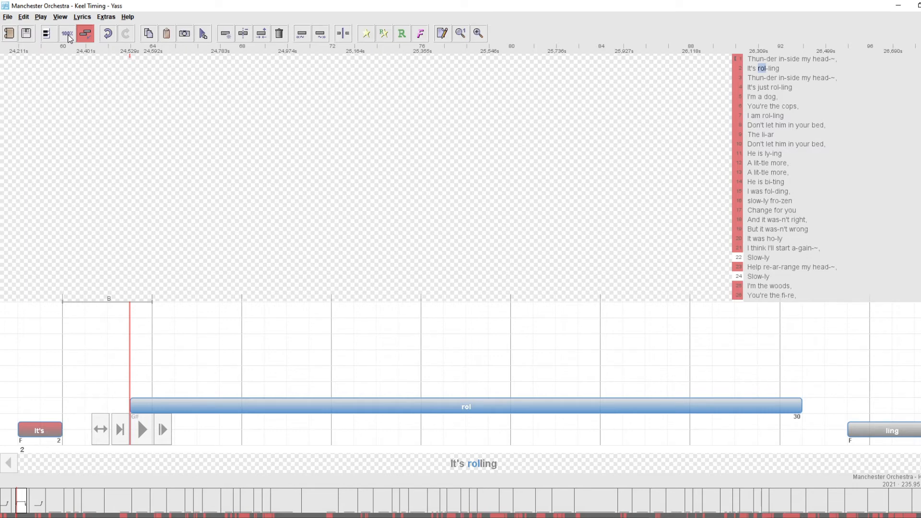
# - Go to line 14, "He is bi-ting", and play its "bi" note to check it by ear
pyautogui.press('p')
pyautogui.press('Down')
pyautogui.press('Down')
pyautogui.press('Down')
pyautogui.press('Down')
pyautogui.press('Down')
pyautogui.press('Down')
pyautogui.press('Down')
pyautogui.press('Down')
pyautogui.press('Down')
pyautogui.press('Down')
pyautogui.press('Down')
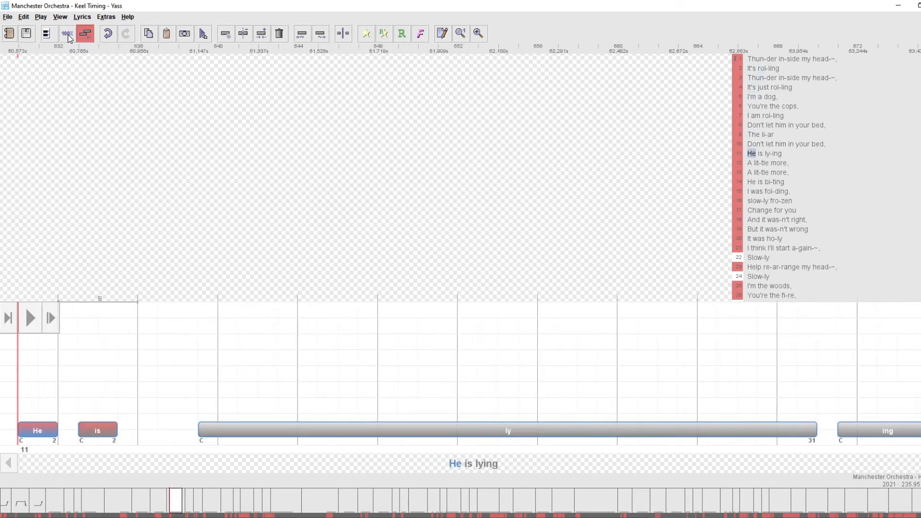
pyautogui.press('Down')
pyautogui.press('Left')
pyautogui.press('Left')
pyautogui.press('Left')
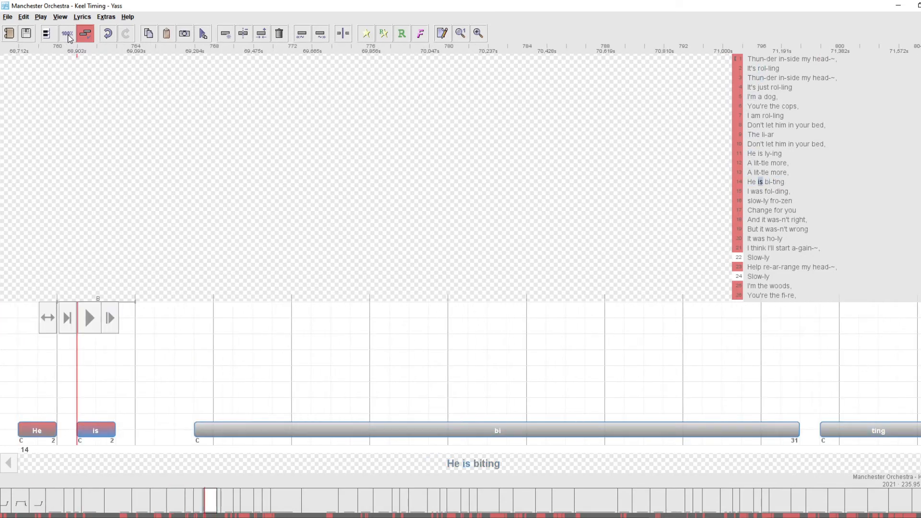
pyautogui.press('Right')
pyautogui.press('space')
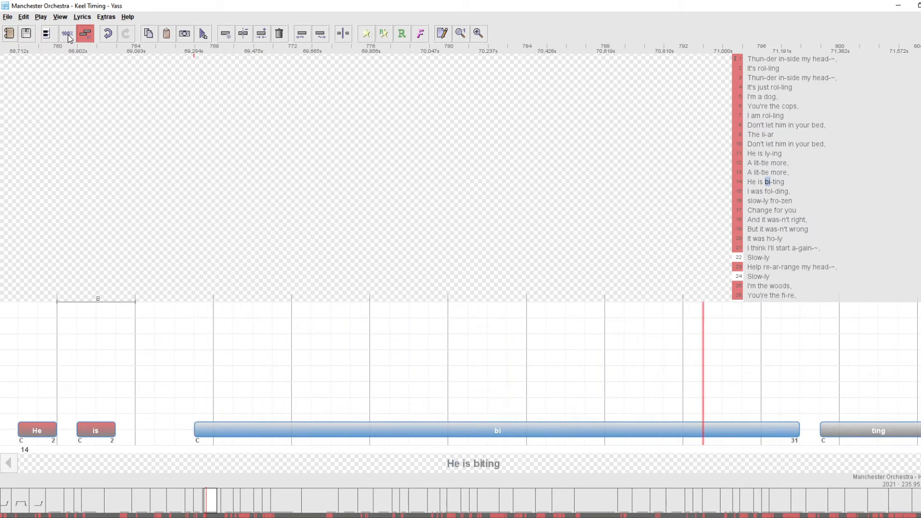
pyautogui.press('space')
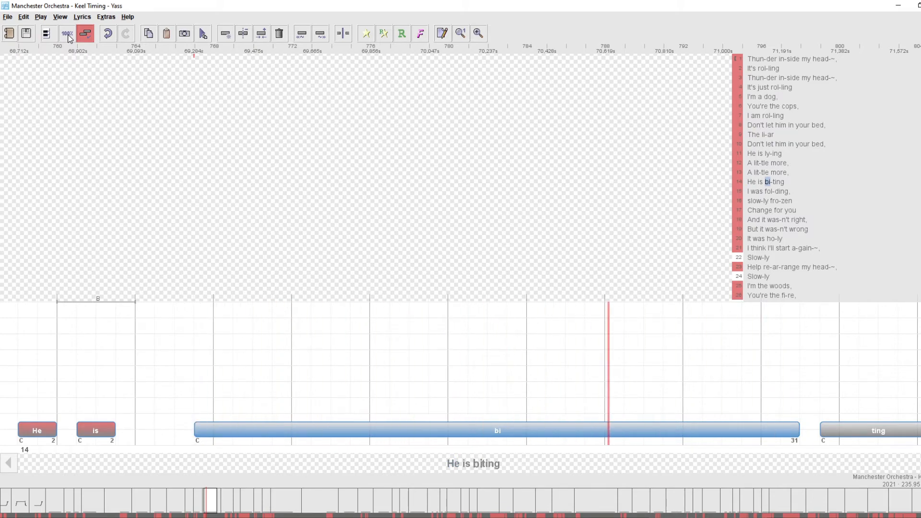
pyautogui.press('space')
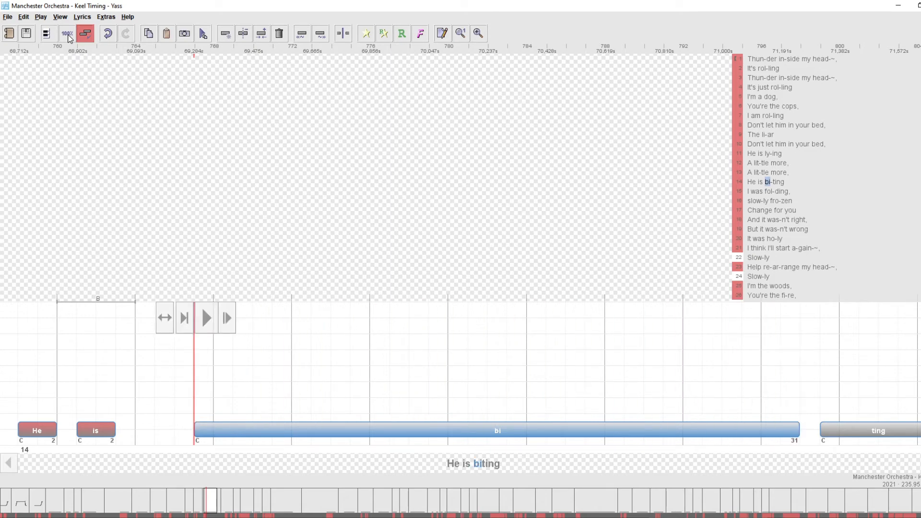
# - Go to line 17, "Change for you", and play its "Change" and "for" notes to check them by ear
pyautogui.press('pagedown')
pyautogui.press('pagedown')
pyautogui.press('pagedown')
pyautogui.press('space')
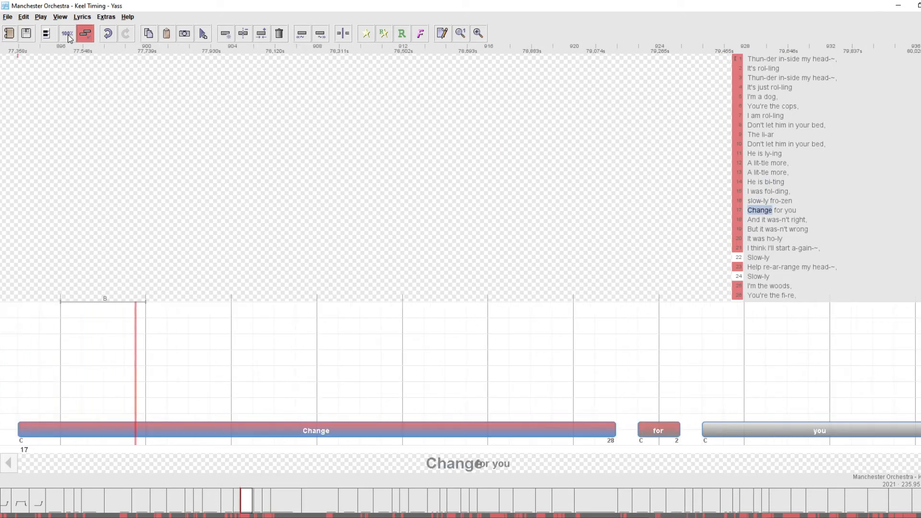
pyautogui.press('space')
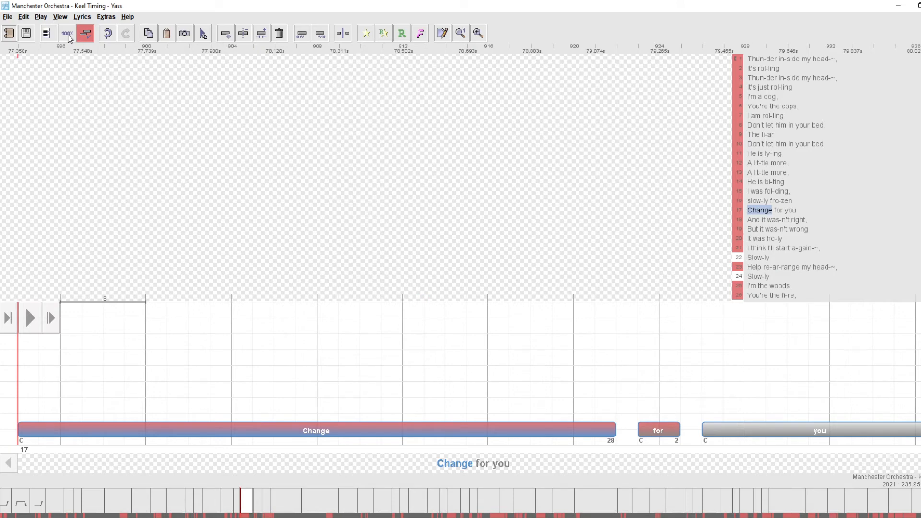
pyautogui.press('Right')
pyautogui.press('Right')
pyautogui.press('Left')
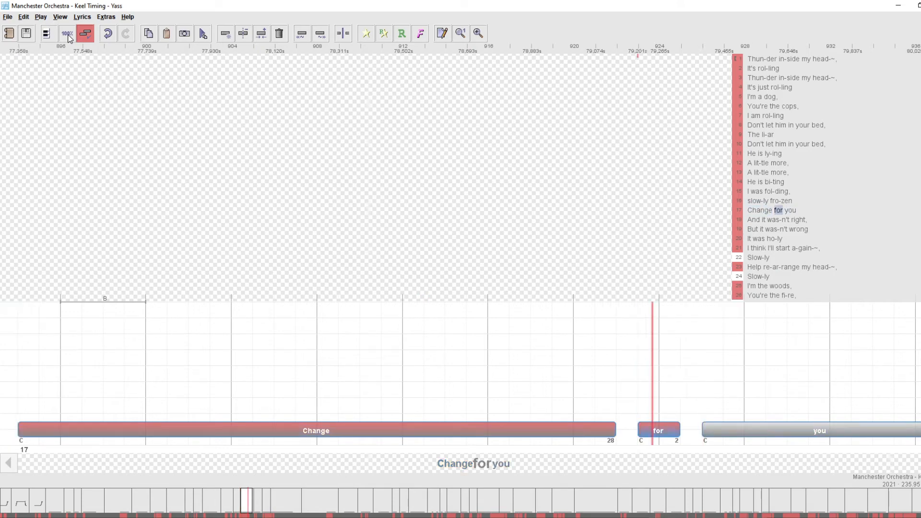
pyautogui.press('Left')
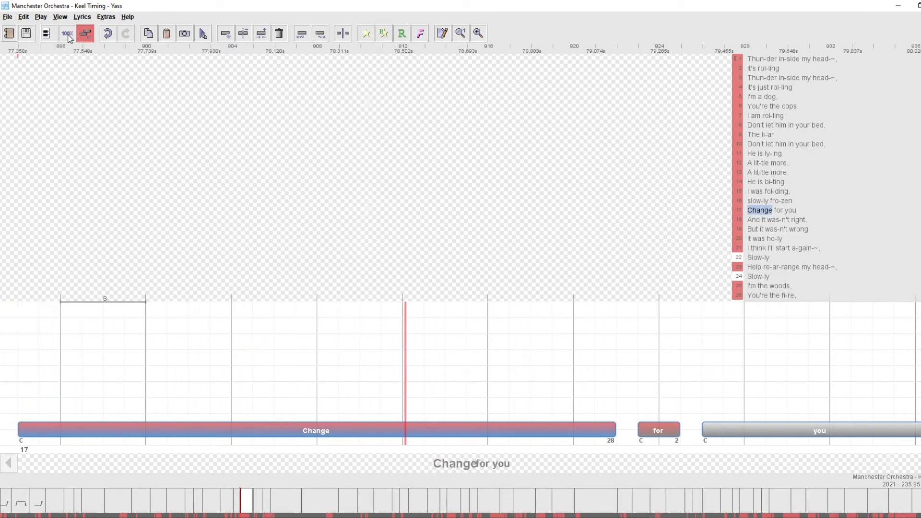
# - Split the "Change" note of line 17 into two 14-beat notes and play the new "~" half
pyautogui.press('c')
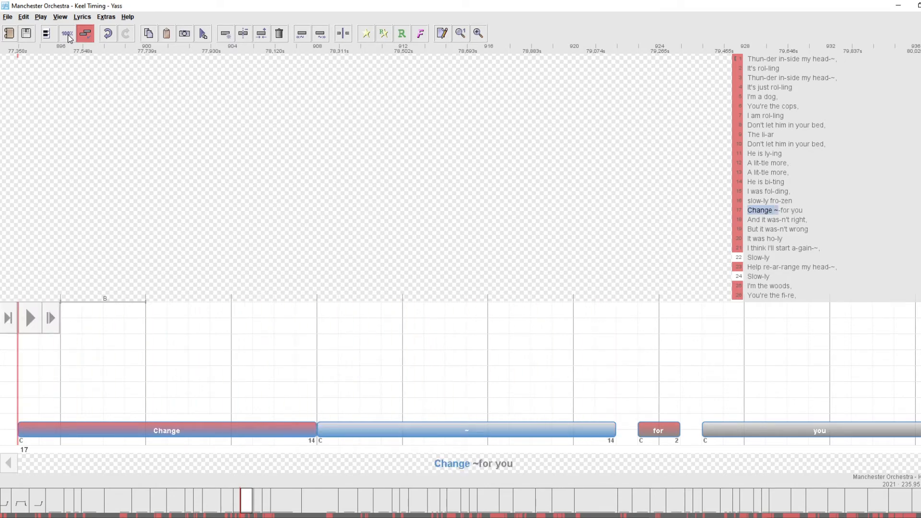
pyautogui.press('Right')
pyautogui.press('Left')
pyautogui.press('space')
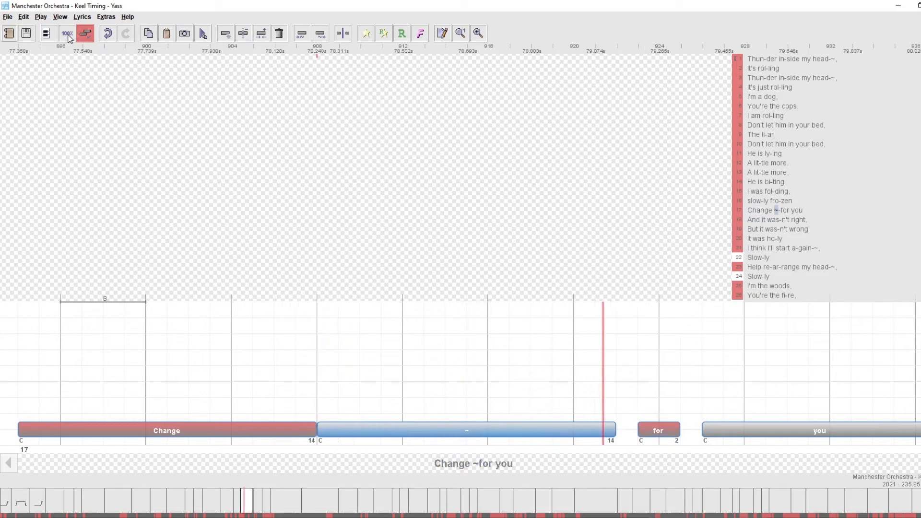
# - Move the start of the "~" note later until it is 5 beats long, checking it by ear
pyautogui.hotkey('alt', 'Right')
pyautogui.hotkey('alt', 'Right')
pyautogui.hotkey('ctrl', 'Right')
pyautogui.hotkey('ctrl', 'Right')
pyautogui.hotkey('ctrl', 'Right')
pyautogui.hotkey('ctrl', 'Right')
pyautogui.press('space')
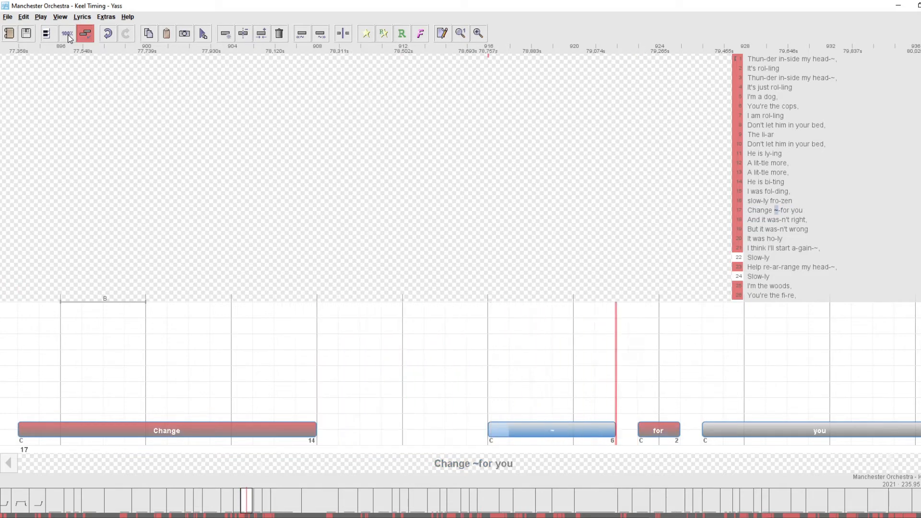
pyautogui.hotkey('ctrl', 'Right')
pyautogui.press('space')
pyautogui.press('p')
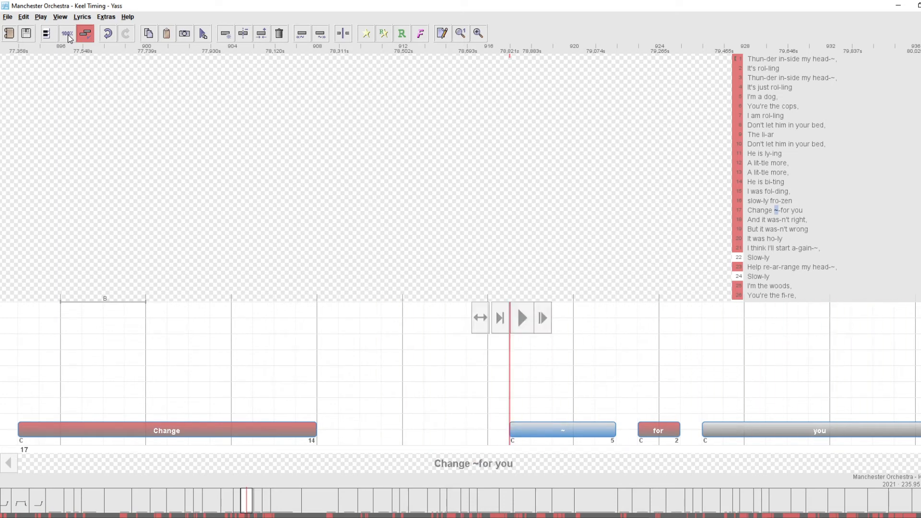
pyautogui.press('p')
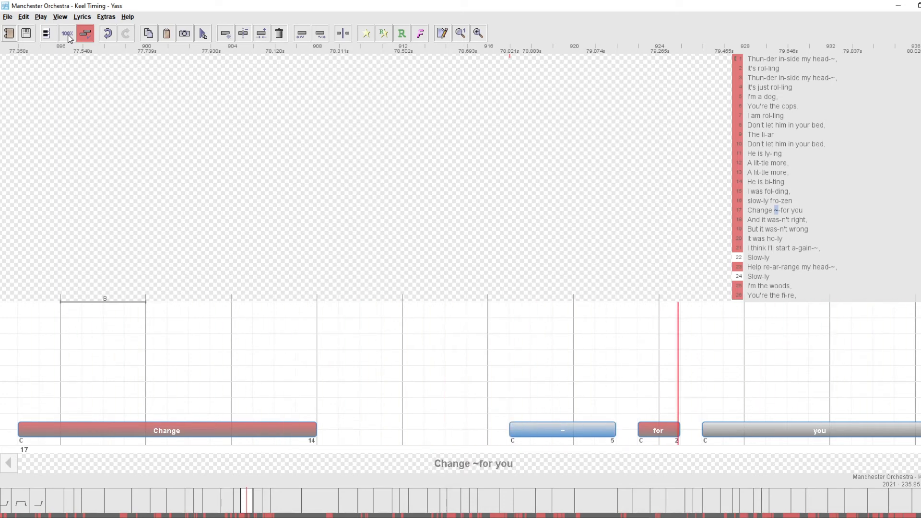
# - Shorten the "~" note to 4 beats from its end, comparing lengths by ear
pyautogui.press('Left')
pyautogui.press('Right')
pyautogui.hotkey('shift', 'Left')
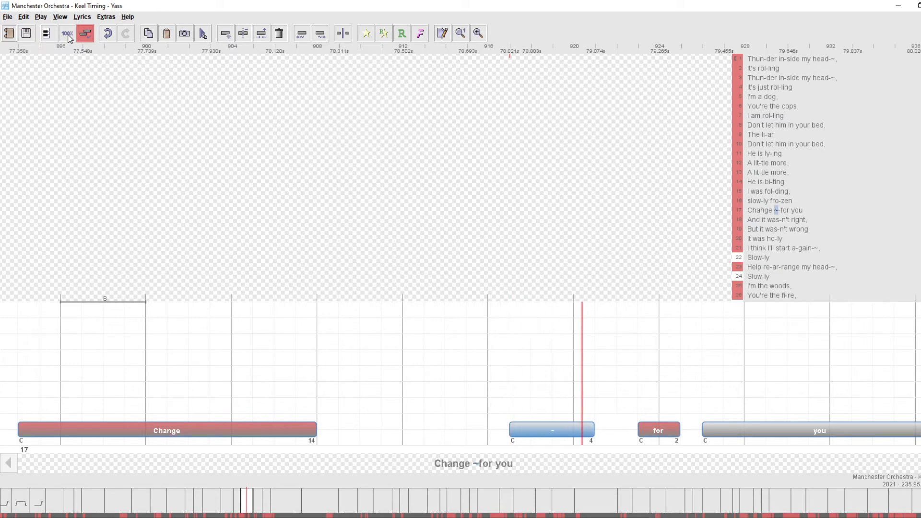
pyautogui.hotkey('shift', 'Left')
pyautogui.hotkey('shift', 'Right')
pyautogui.hotkey('shift', 'Left')
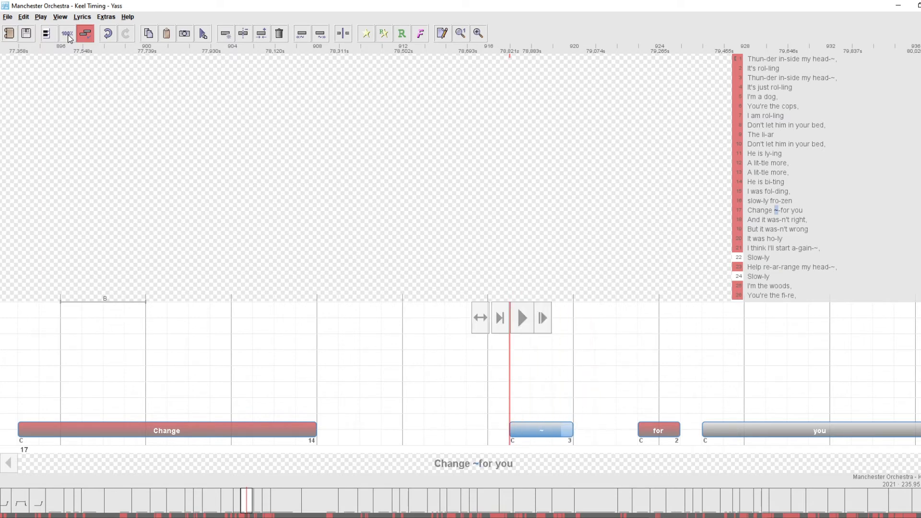
pyautogui.hotkey('shift', 'Right')
# - Extend the "Change" note to 22 beats, leaving one beat before the "~" note, and play it
pyautogui.press('Left')
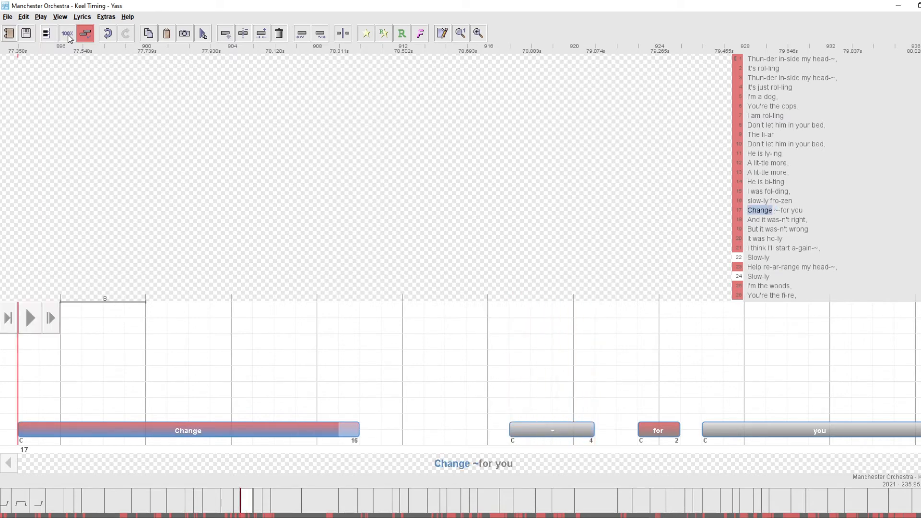
pyautogui.hotkey('shift', 'Right')
pyautogui.hotkey('shift', 'Right')
pyautogui.hotkey('shift', 'Right')
pyautogui.press('space')
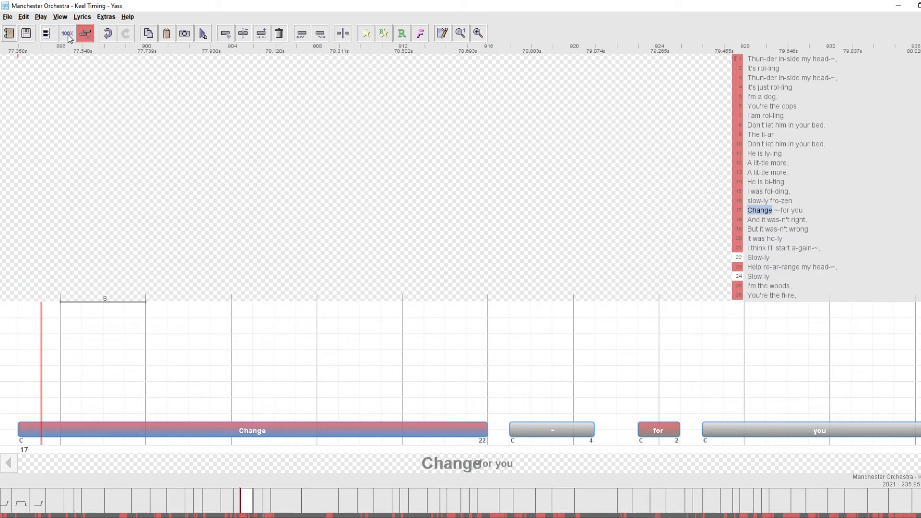
# - Play the "~" note after "Change" and shorten it to 3 beats
pyautogui.press('Right')
pyautogui.press('space')
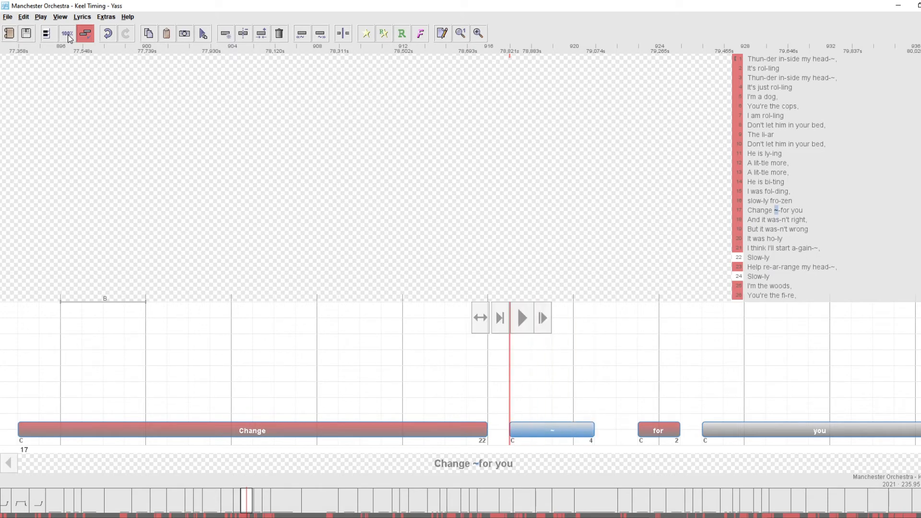
pyautogui.press('p')
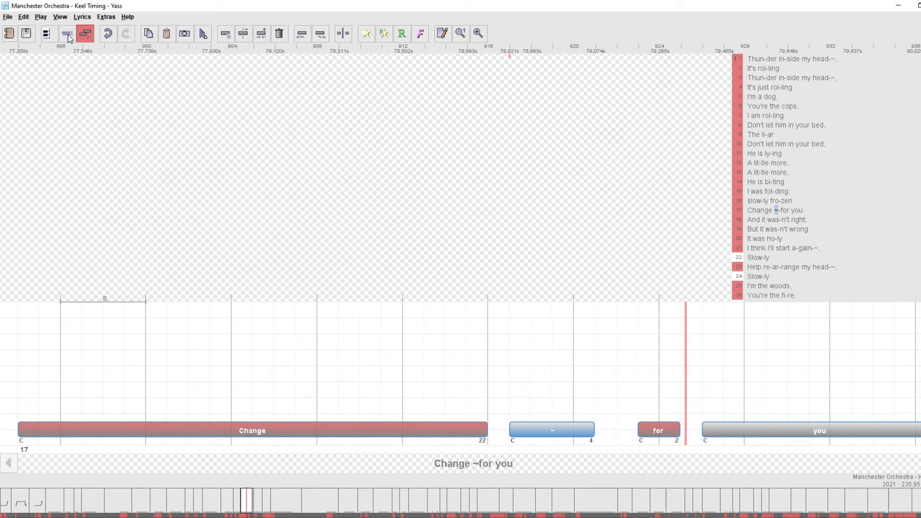
pyautogui.hotkey('alt', 'Left')
pyautogui.press('space')
pyautogui.press('p')
pyautogui.press('space')
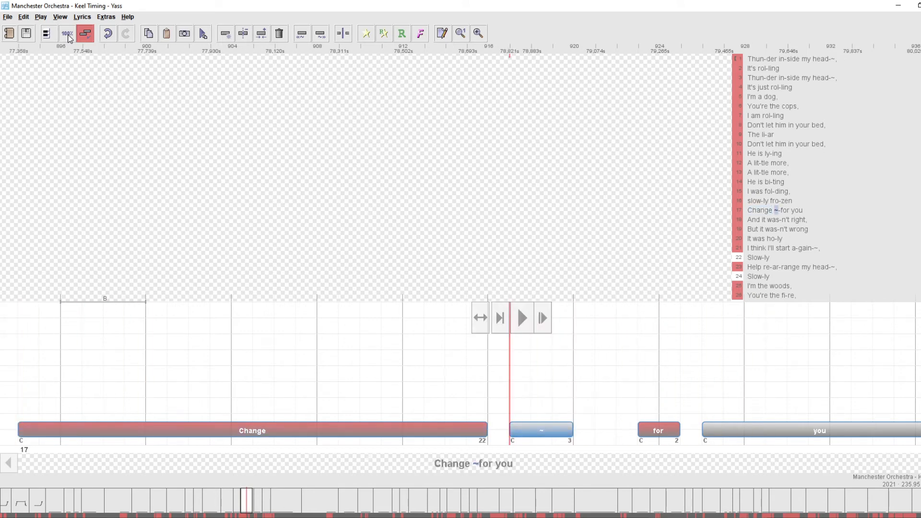
# - Play the "Change" and "~" notes alternately to compare their pitches by ear
pyautogui.press('Left')
pyautogui.press('space')
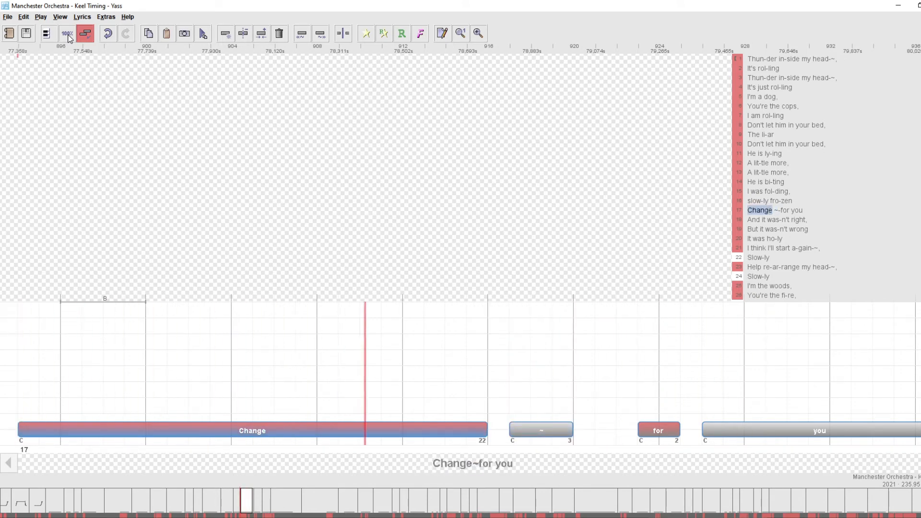
pyautogui.press('Right')
pyautogui.press('space')
pyautogui.press('Left')
pyautogui.press('space')
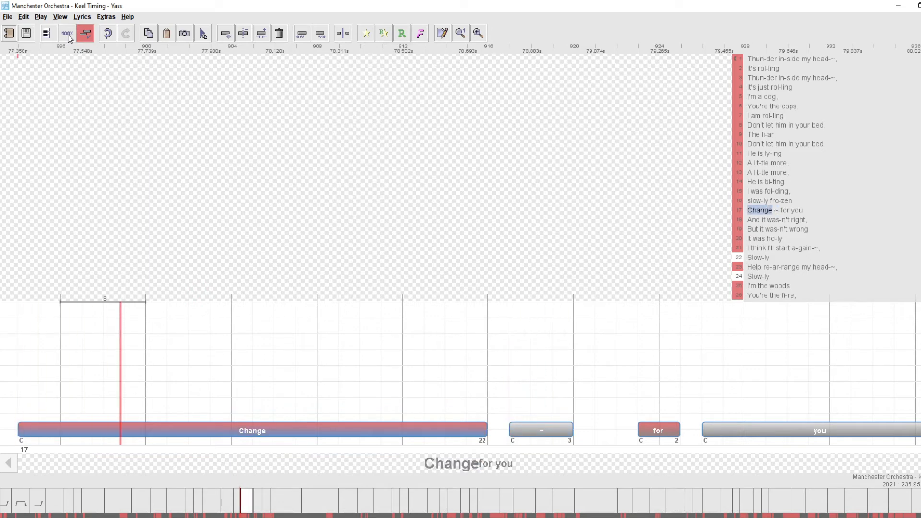
pyautogui.press('Right')
pyautogui.press('Left')
pyautogui.press('space')
pyautogui.press('Right')
pyautogui.press('Left')
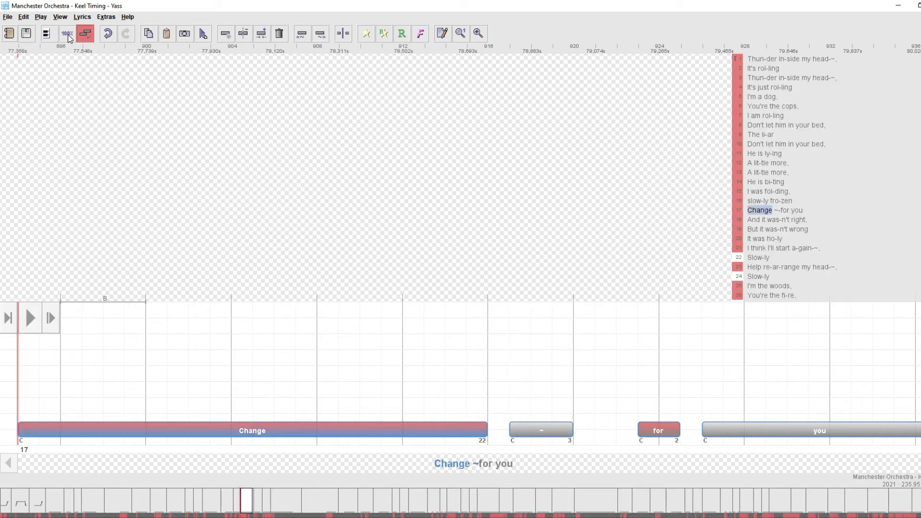
# - Turn on the piano keyboard mode and raise the "Change" note to F#4, checking it against the vocal
pyautogui.press('m')
pyautogui.press('space')
pyautogui.hotkey('shift', 'Up')
pyautogui.press('space')
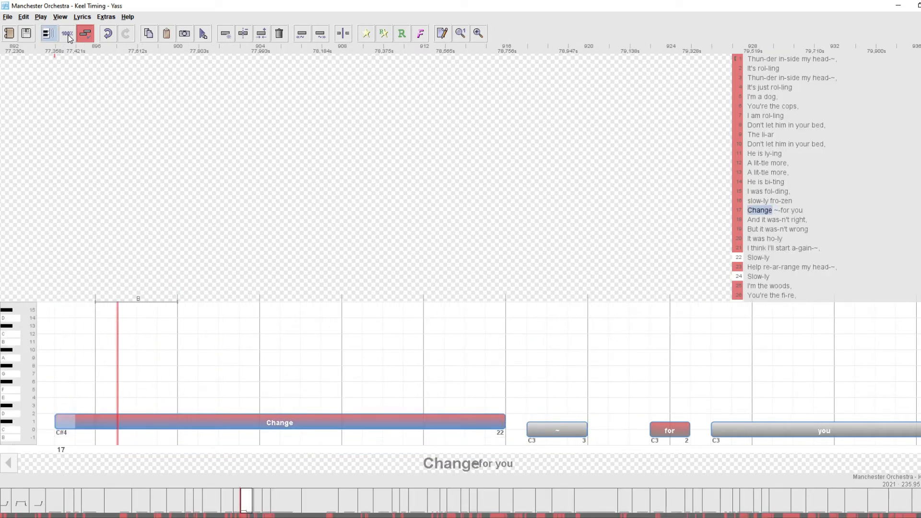
pyautogui.hotkey('shift', 'Up')
pyautogui.hotkey('shift', 'Up')
pyautogui.hotkey('shift', 'Up')
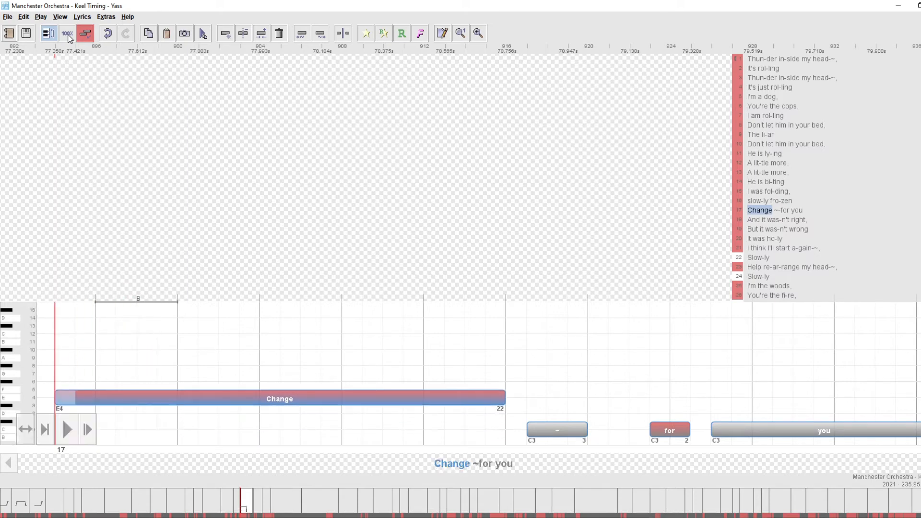
pyautogui.hotkey('shift', 'Up')
pyautogui.hotkey('shift', 'Up')
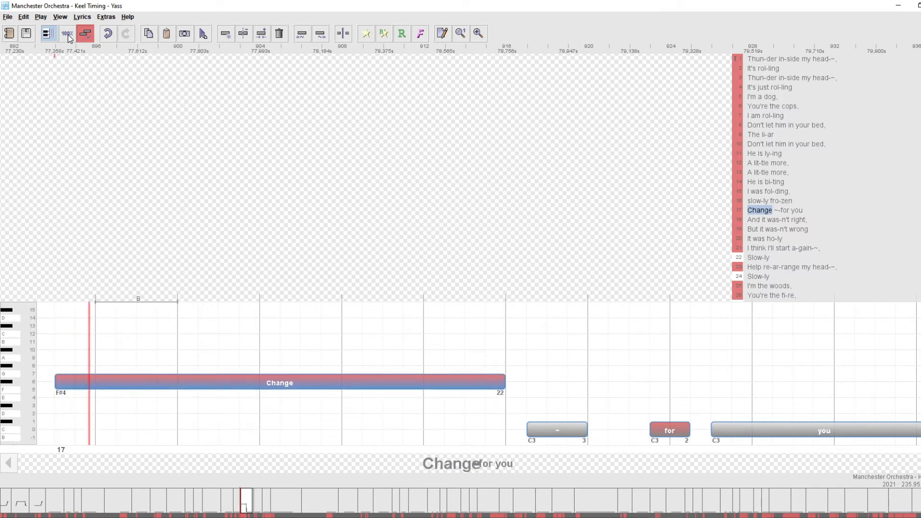
pyautogui.press('space')
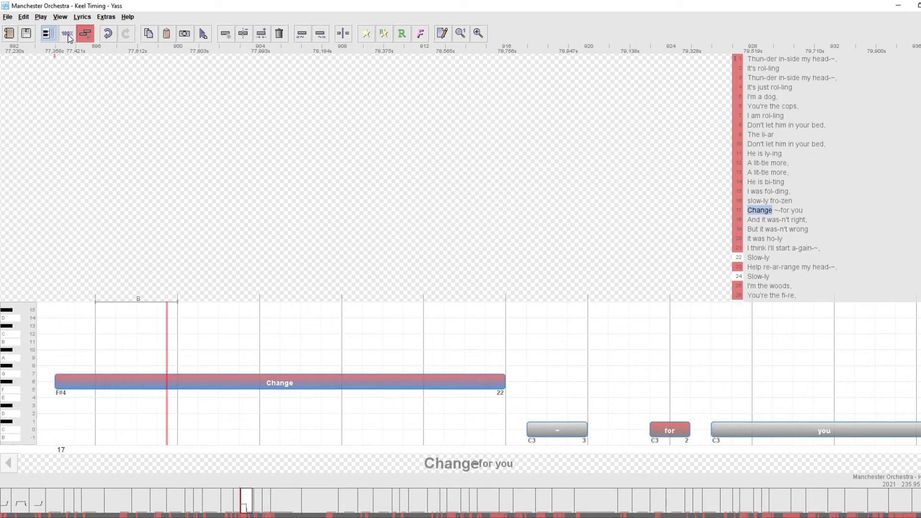
# - Raise the "~" note after "Change" to F4 and compare it with the "Change" note
pyautogui.press('Right')
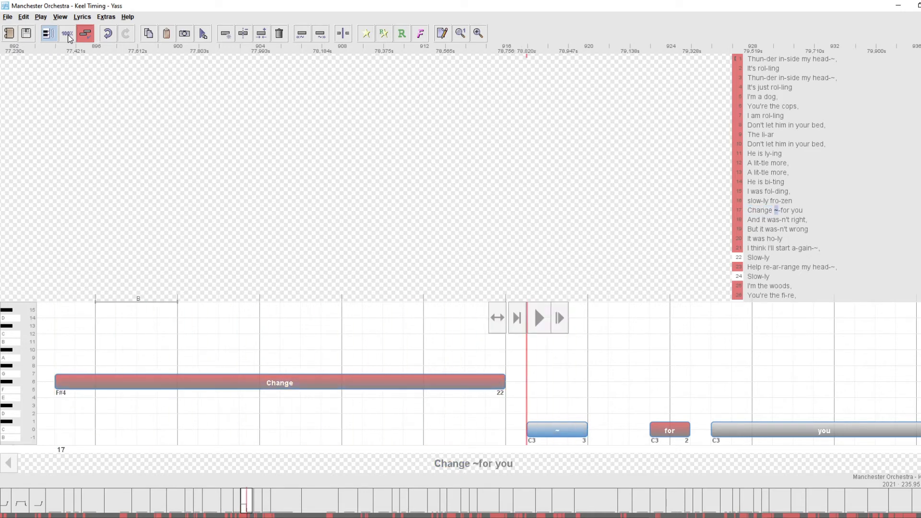
pyautogui.hotkey('shift', 'Up')
pyautogui.hotkey('shift', 'Up')
pyautogui.hotkey('shift', 'Up')
pyautogui.hotkey('shift', 'Up')
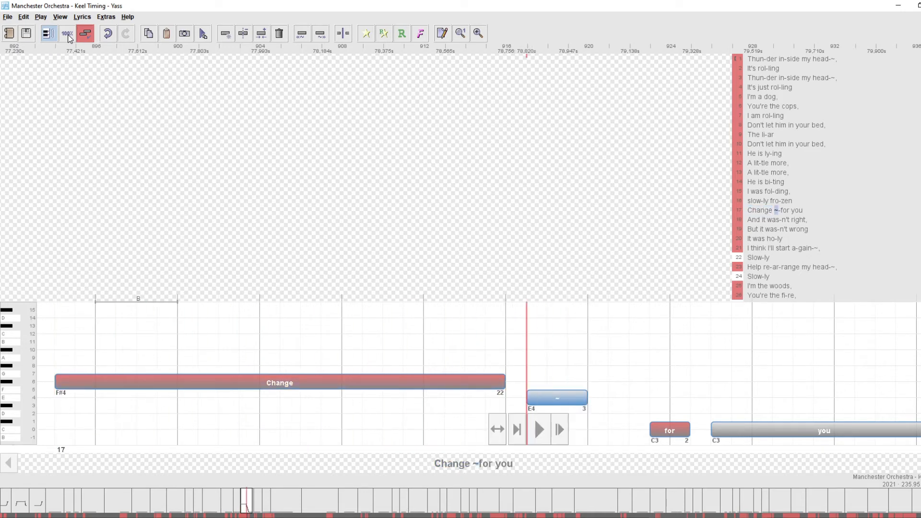
pyautogui.hotkey('shift', 'Up')
pyautogui.press('Left')
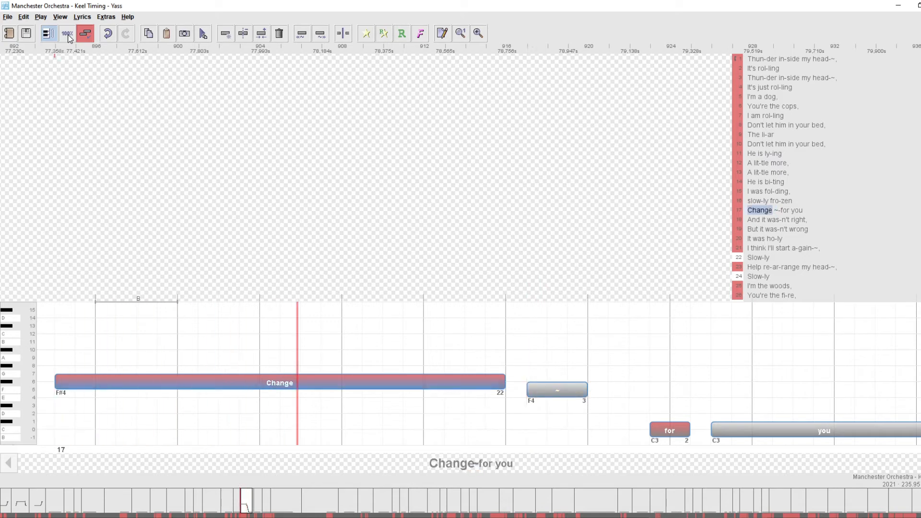
# - Raise the "for" note of line 17 to F4
pyautogui.press('Right')
pyautogui.press('Right')
pyautogui.hotkey('shift', 'Up')
pyautogui.hotkey('shift', 'Up')
pyautogui.hotkey('shift', 'Up')
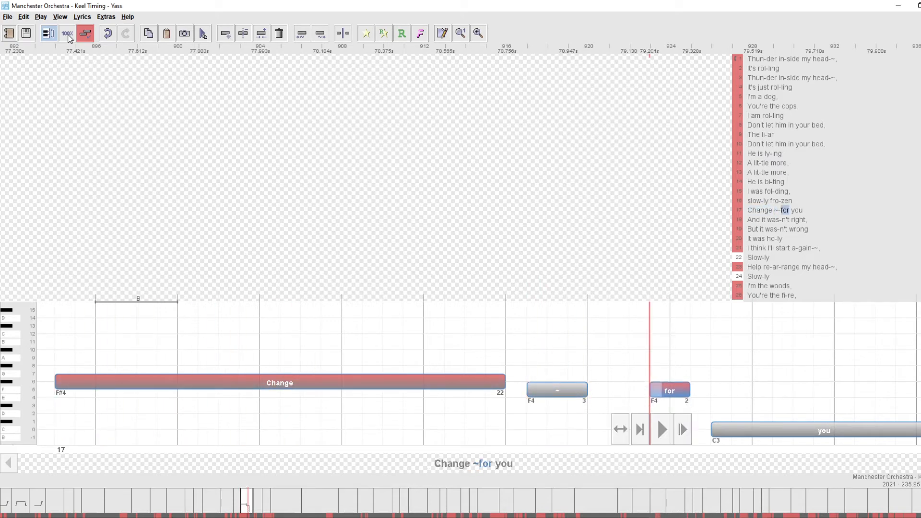
# - Raise the "you" note of line 17 to F4 and play it back
pyautogui.press('Right')
pyautogui.hotkey('shift', 'Up')
pyautogui.hotkey('shift', 'Up')
pyautogui.hotkey('shift', 'Up')
pyautogui.hotkey('shift', 'Up')
pyautogui.hotkey('shift', 'Up')
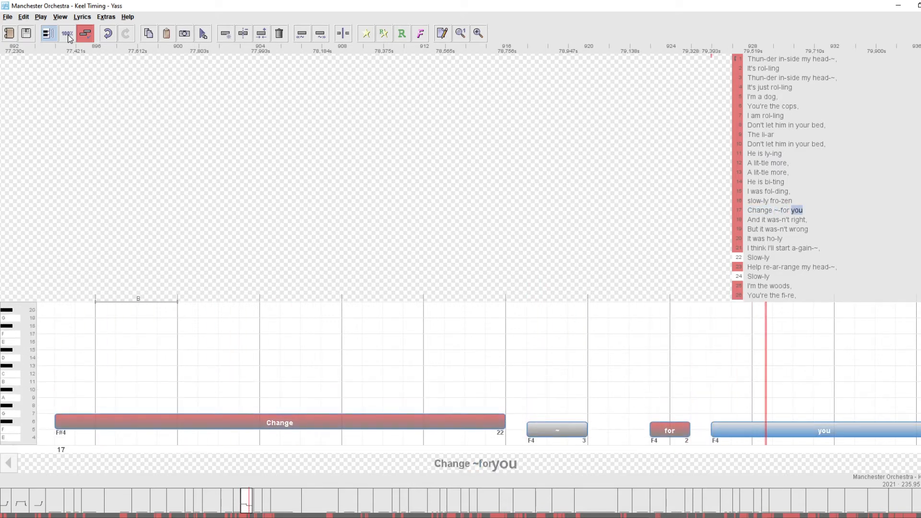
pyautogui.press('p')
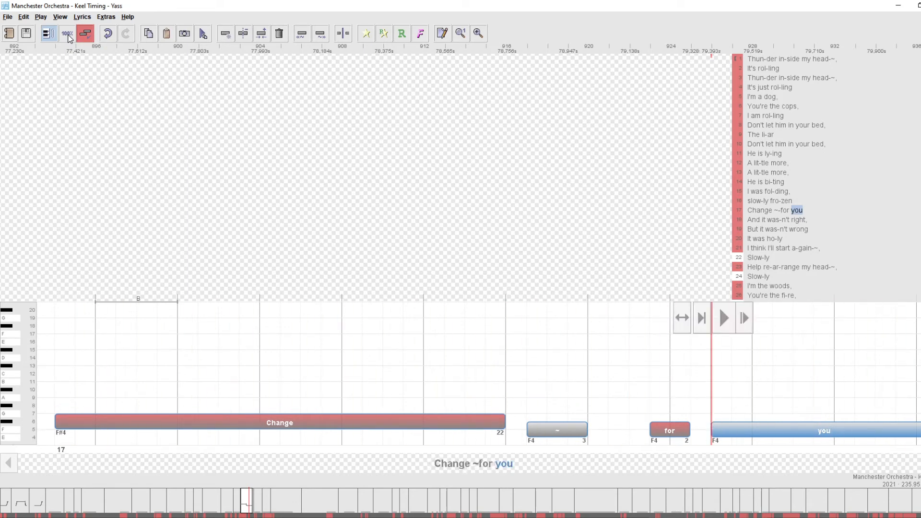
# - Turn off the piano keyboard mode with the "you" note selected
pyautogui.press('Right')
pyautogui.press('Left')
pyautogui.press('m')
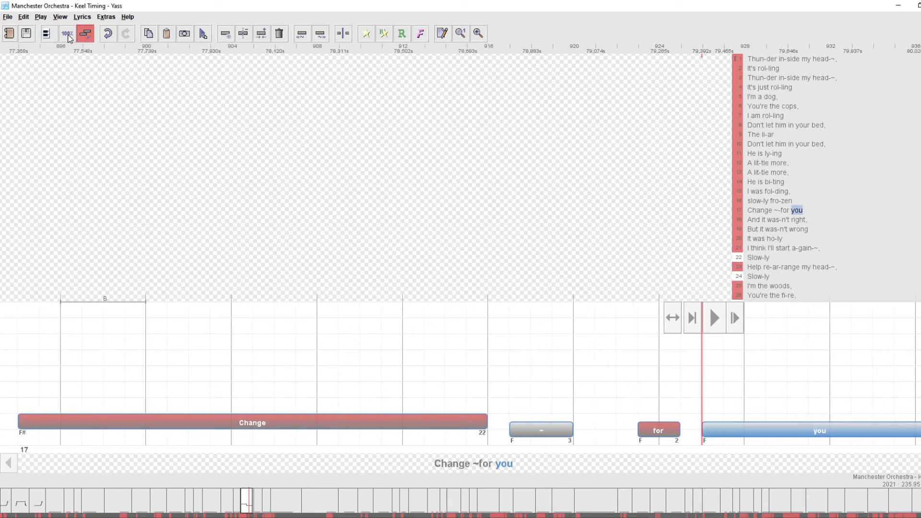
# - Play back the "you" note of line 17 repeatedly and split it after six beats, adding a "~" note
pyautogui.press('space')
pyautogui.press('space')
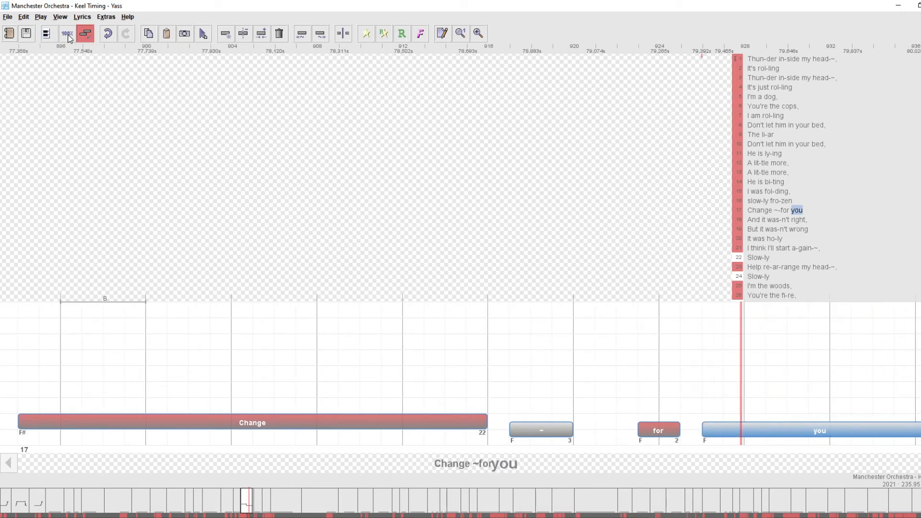
pyautogui.press('space')
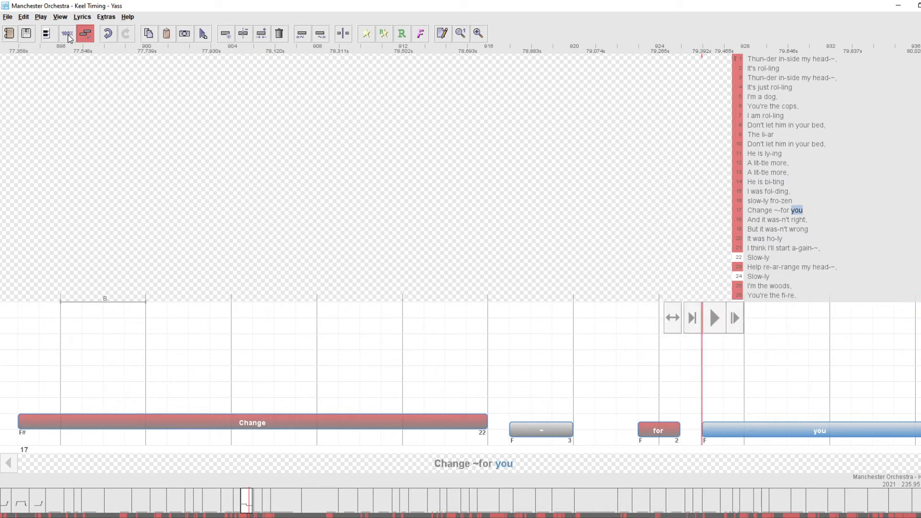
pyautogui.press('space')
pyautogui.press('space')
pyautogui.press('space')
pyautogui.press('space')
pyautogui.press('space')
pyautogui.press('/')
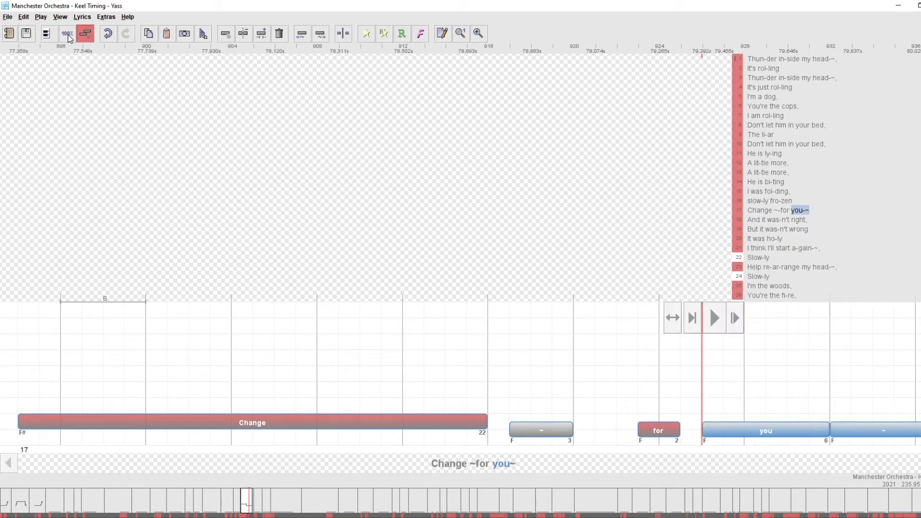
# - Listen to the shortened "you" note, then start the "~" note after it one beat later and play it back
pyautogui.press('space')
pyautogui.press('space')
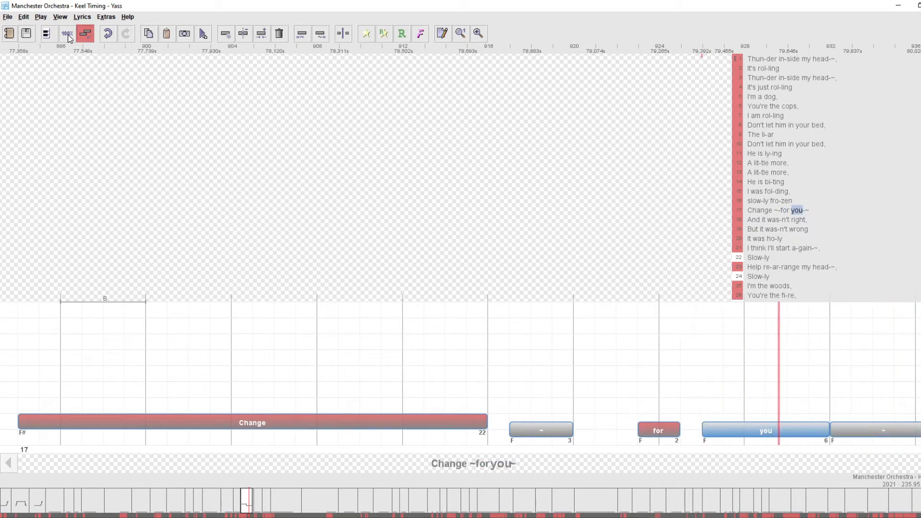
pyautogui.press('p')
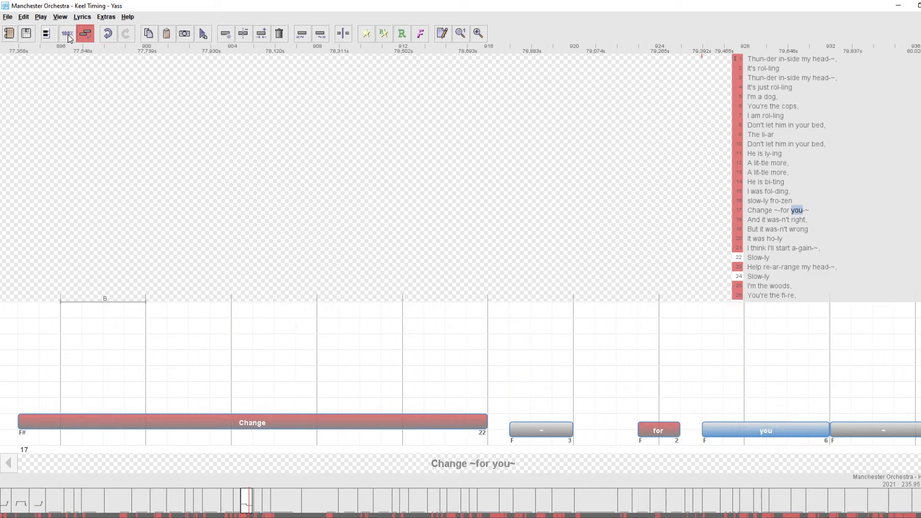
pyautogui.press('Left')
pyautogui.press('Right')
pyautogui.press('Right')
pyautogui.hotkey('ctrl', 'Right')
pyautogui.press('space')
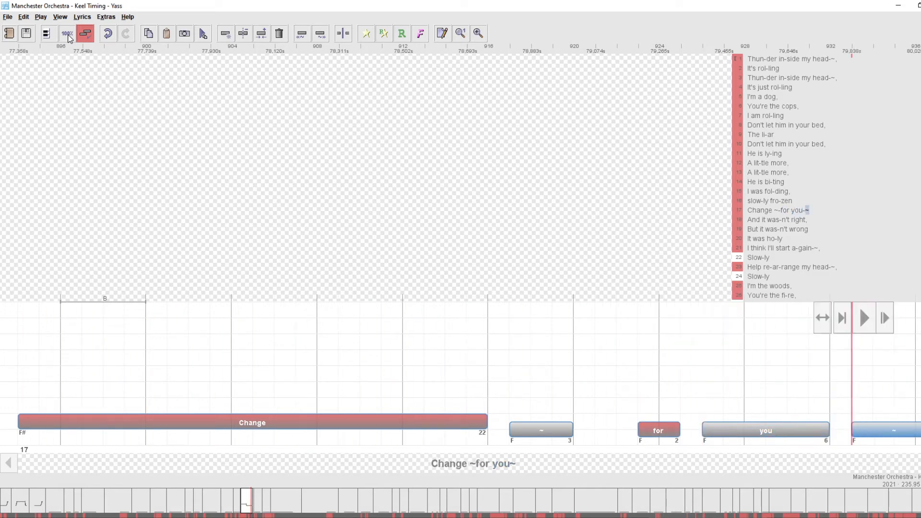
# - Shorten the end of the final "~" note of line 17 by two beats, playing it back after each change
pyautogui.hotkey('alt', 'Left')
pyautogui.press('space')
pyautogui.hotkey('alt', 'Left')
pyautogui.press('space')
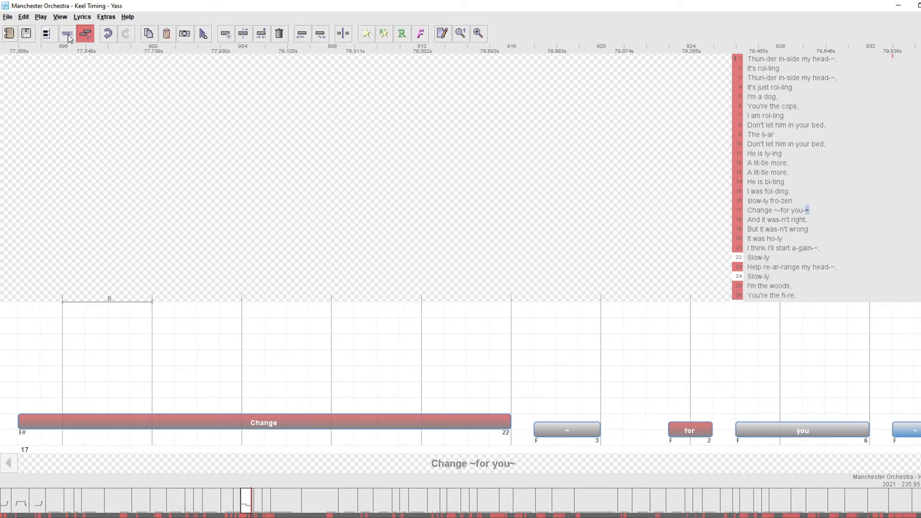
# - Lower the final "~" note of line 17 to D#4, checking it by playback, and save the song file
pyautogui.press('Left')
pyautogui.press('space')
pyautogui.press('p')
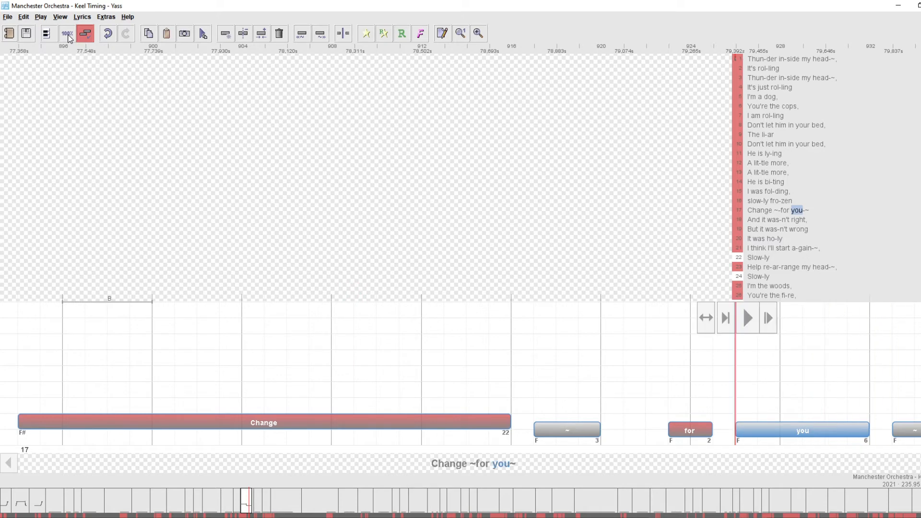
pyautogui.press('m')
pyautogui.press('space')
pyautogui.press('Right')
pyautogui.press('Down')
pyautogui.press('space')
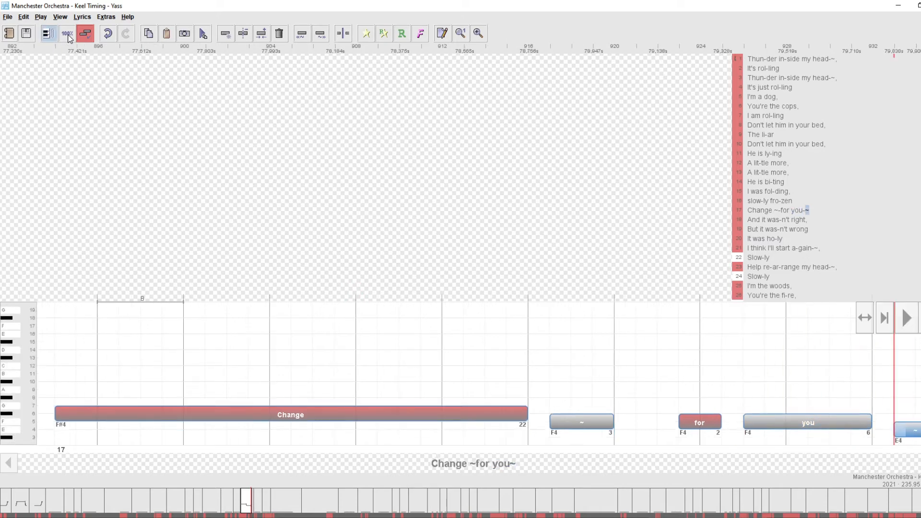
pyautogui.press('Down')
pyautogui.press('Down')
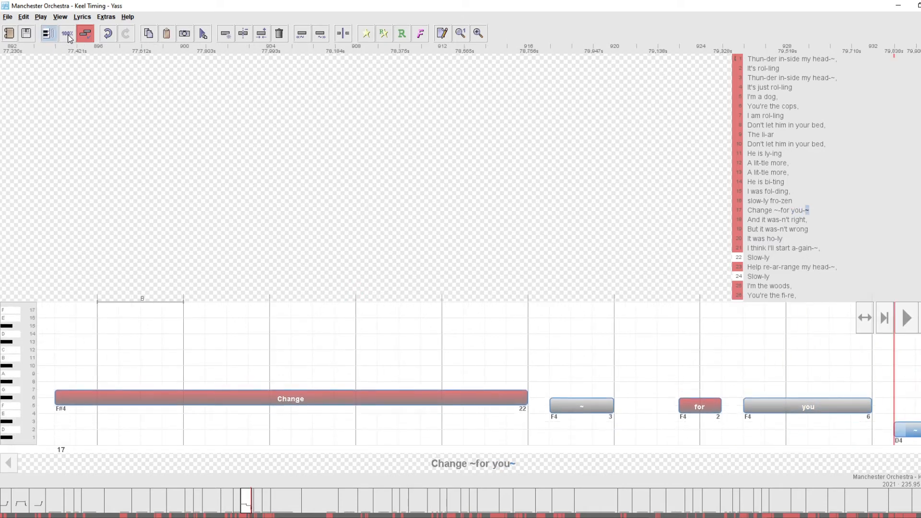
pyautogui.press('space')
pyautogui.press('p')
pyautogui.press('Up')
pyautogui.press('p')
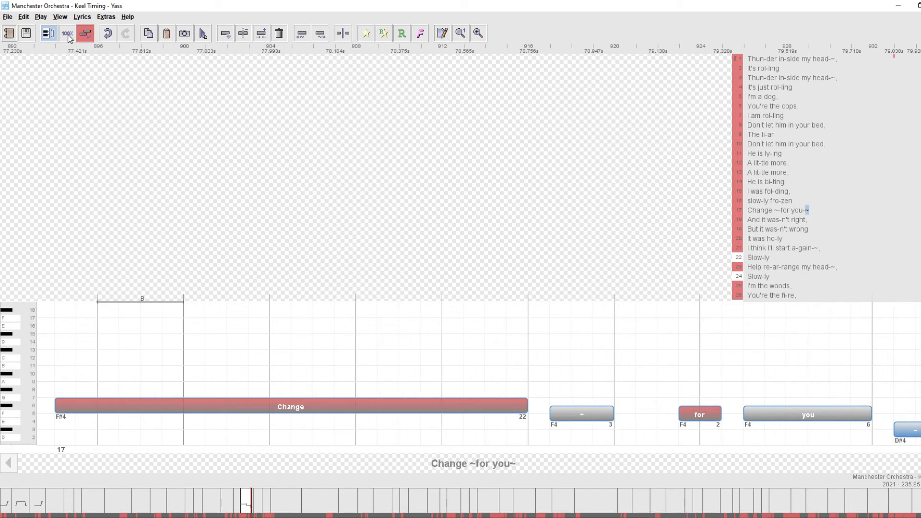
pyautogui.hotkey('ctrl', 's')
pyautogui.press('Return')
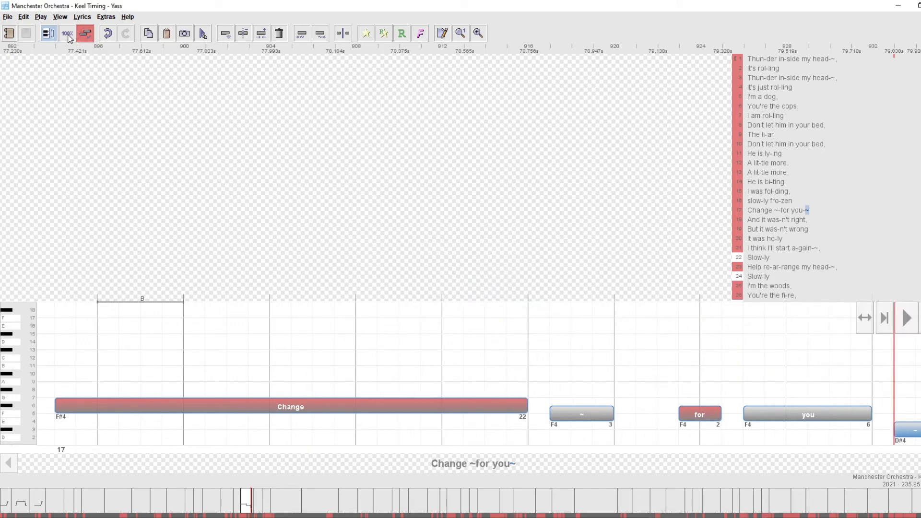
# - In line 14, raise the note "He" to F4 and the note "is" to D#4, checking both by playback
pyautogui.press('pageup')
pyautogui.press('pageup')
pyautogui.press('pageup')
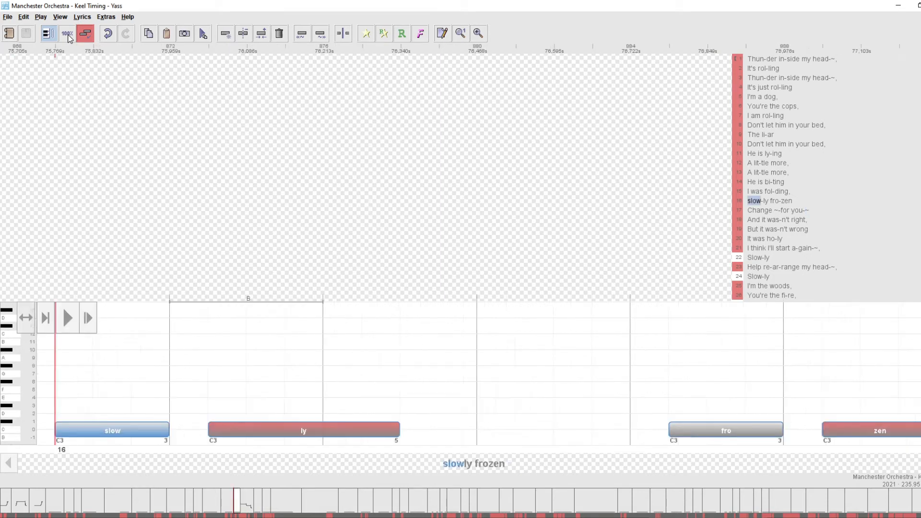
pyautogui.press('space')
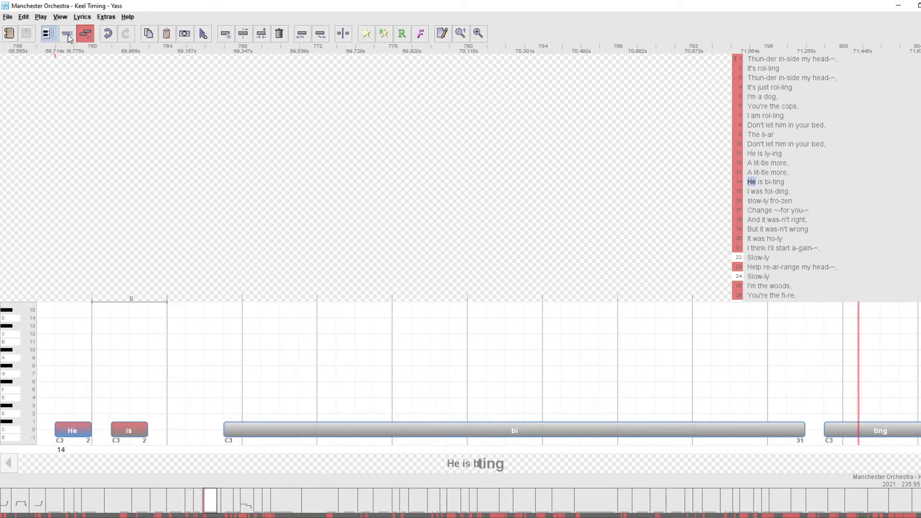
pyautogui.press('m')
pyautogui.press('p')
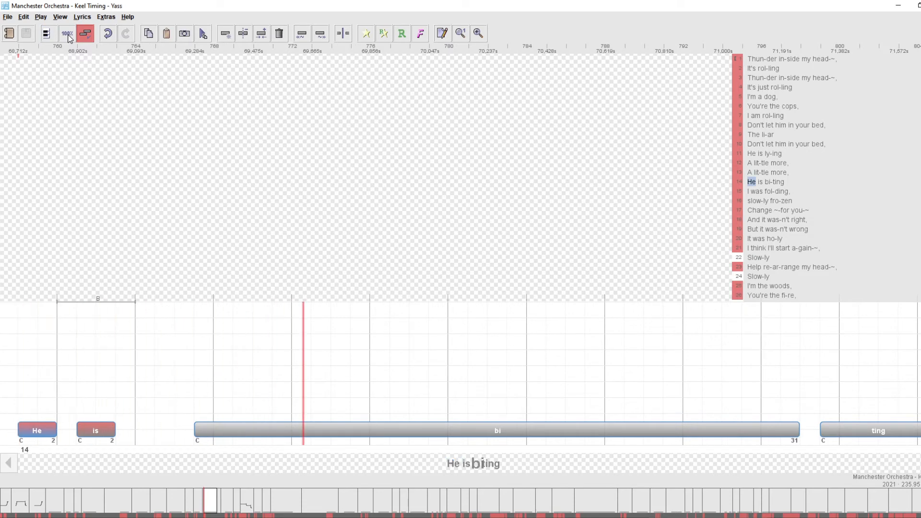
pyautogui.press('m')
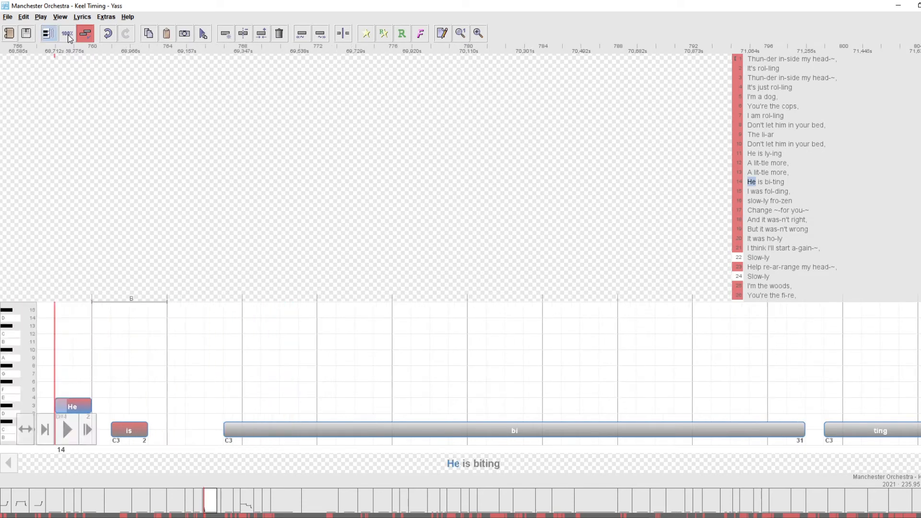
pyautogui.press('Right')
pyautogui.press('Up')
pyautogui.press('Up')
pyautogui.press('Up')
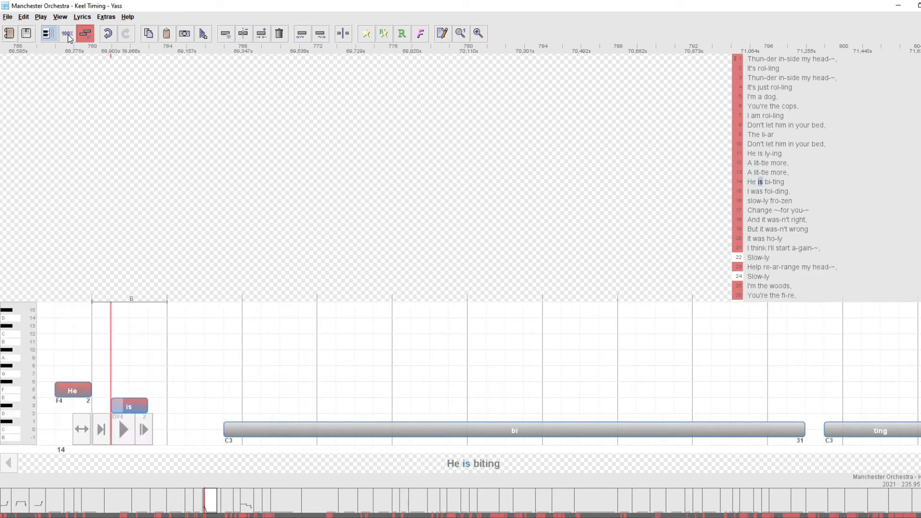
pyautogui.press('space')
pyautogui.press('Left')
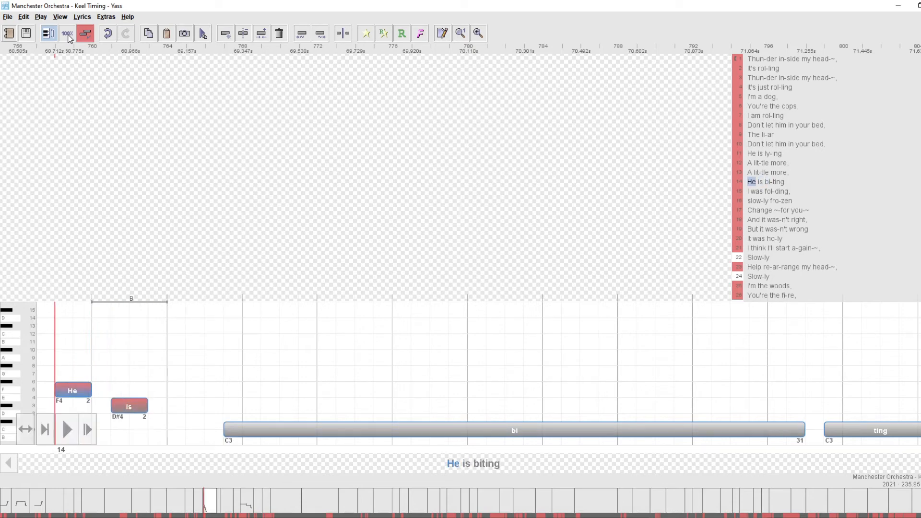
pyautogui.press('space')
# - Raise the long note "bi" in line 14 to G#4 and play it back to check the pitch
pyautogui.press('Right')
pyautogui.press('Right')
pyautogui.press('space')
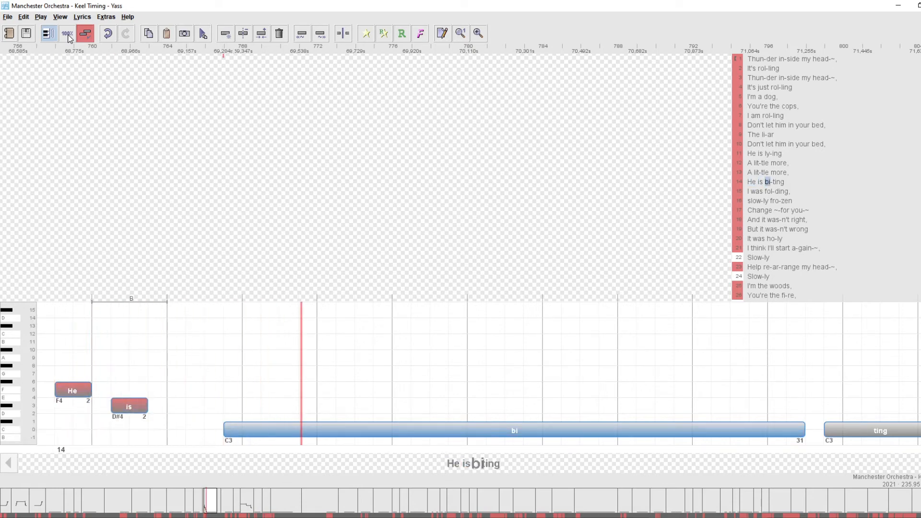
pyautogui.press('Up')
pyautogui.press('Up')
pyautogui.press('Up')
pyautogui.press('Up')
pyautogui.press('Up')
pyautogui.press('Up')
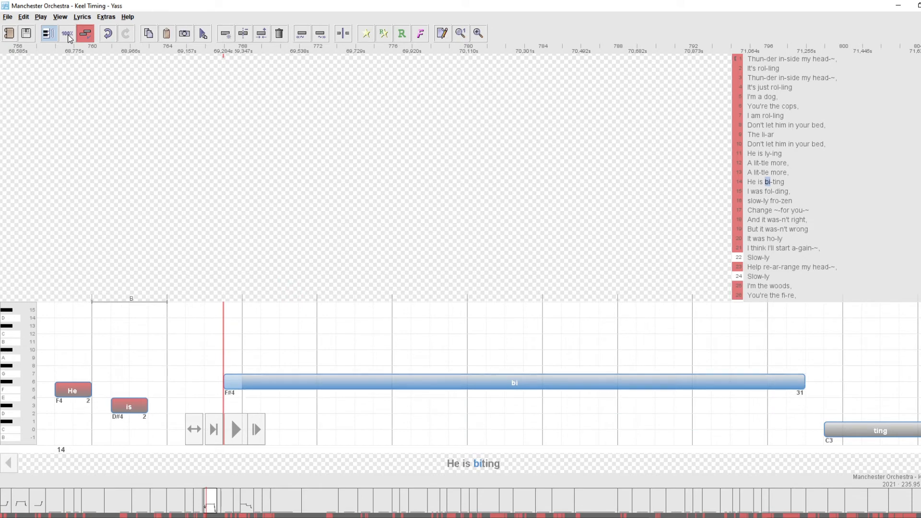
pyautogui.press('space')
pyautogui.press('Up')
pyautogui.press('Up')
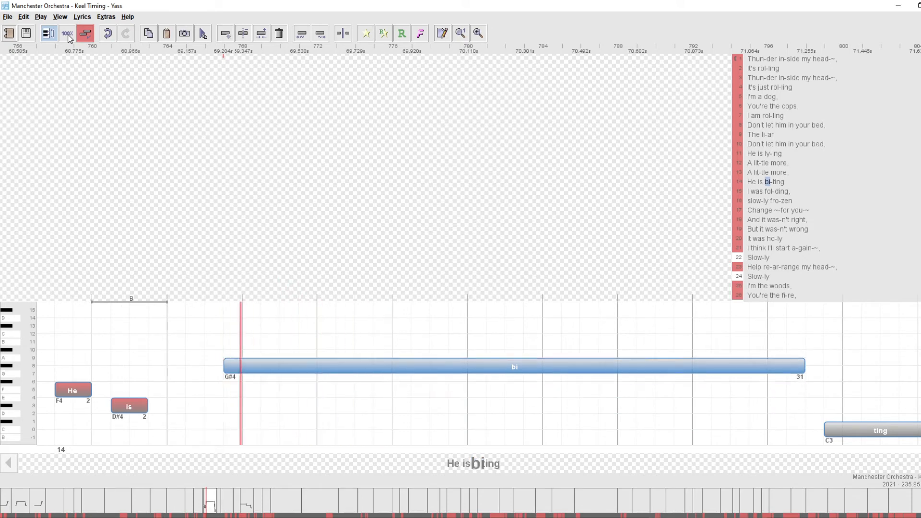
pyautogui.press('p')
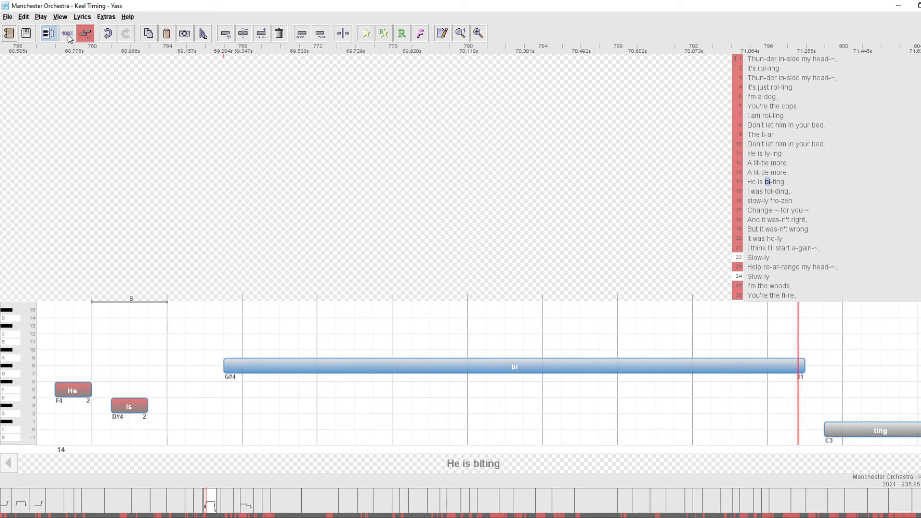
# - Raise the note "ting" at the end of line 14 to F4 and play the phrase back
pyautogui.press('Left')
pyautogui.press('Left')
pyautogui.press('Left')
pyautogui.press('space')
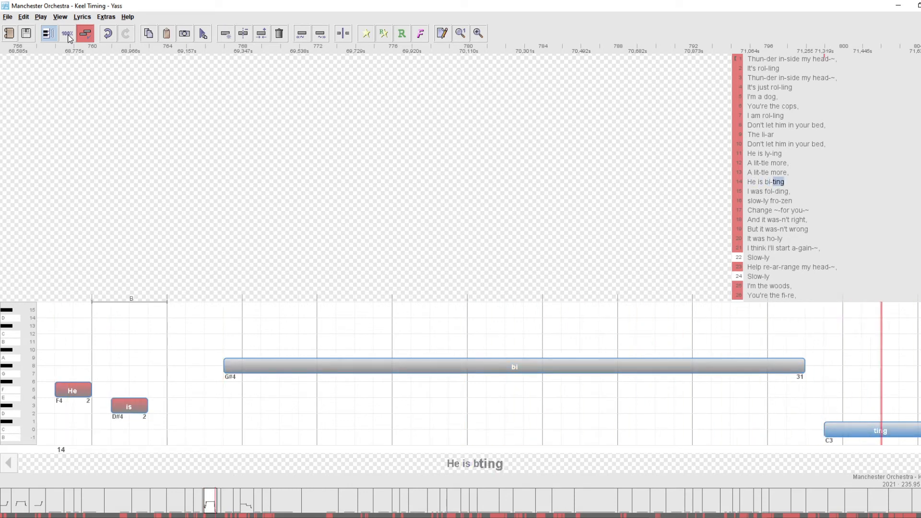
pyautogui.press('Up')
pyautogui.press('Up')
pyautogui.press('Up')
pyautogui.press('Up')
pyautogui.press('Up')
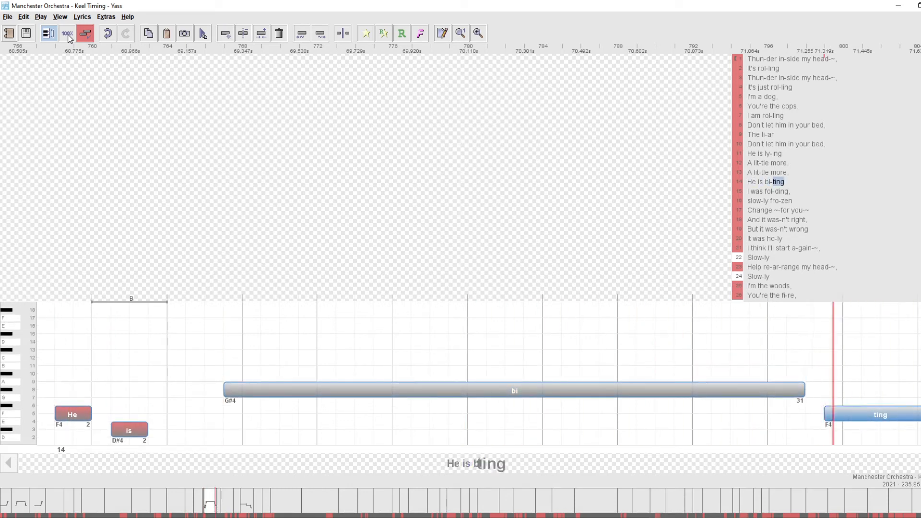
pyautogui.press('space')
pyautogui.press('p')
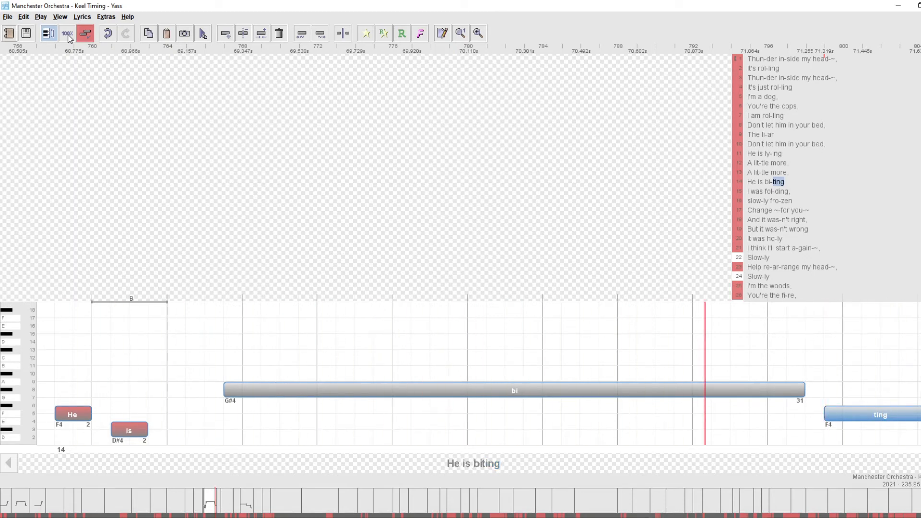
# - Return to line 2 and listen to the notes of "It's rolling" for comparison with "He is biting"
pyautogui.press('Left')
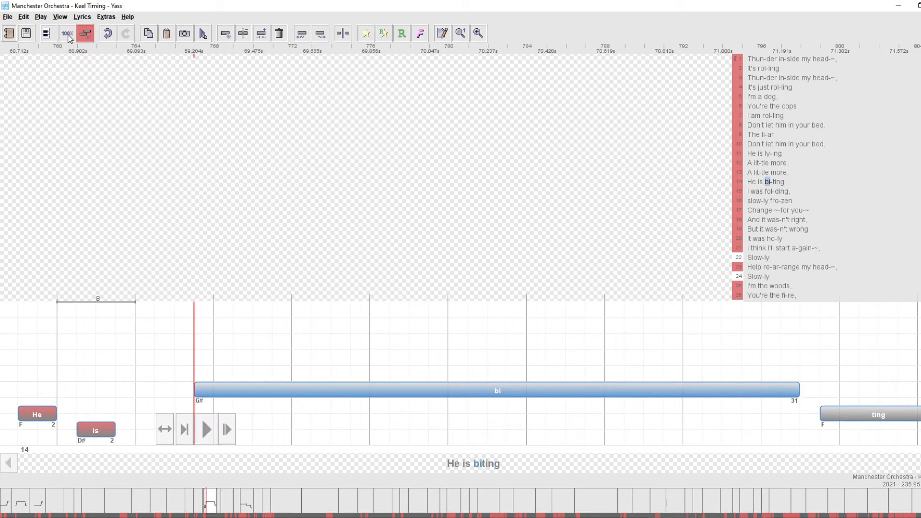
pyautogui.press('Up')
pyautogui.press('Up')
pyautogui.press('Up')
pyautogui.press('Up')
pyautogui.press('Up')
pyautogui.press('Up')
pyautogui.press('Up')
pyautogui.press('Up')
pyautogui.press('Up')
pyautogui.press('Up')
pyautogui.press('Up')
pyautogui.press('Up')
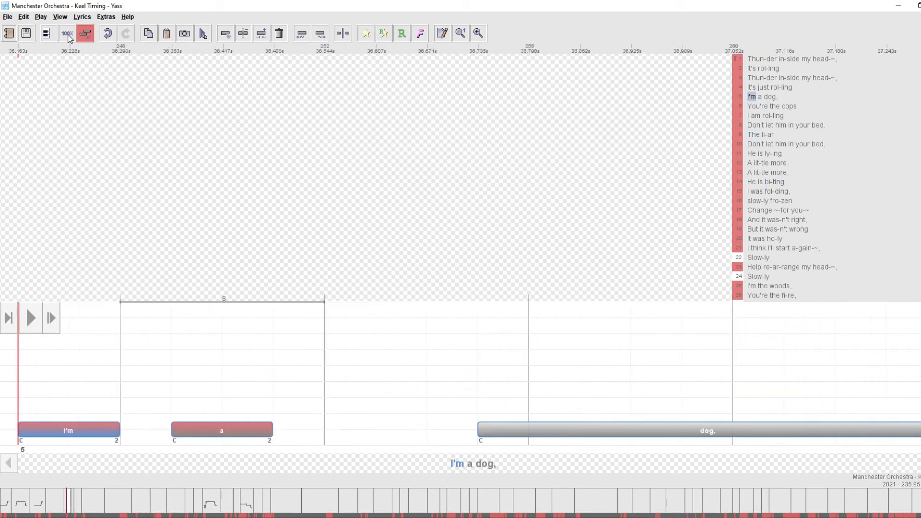
pyautogui.press('Right')
pyautogui.press('Right')
pyautogui.press('Left')
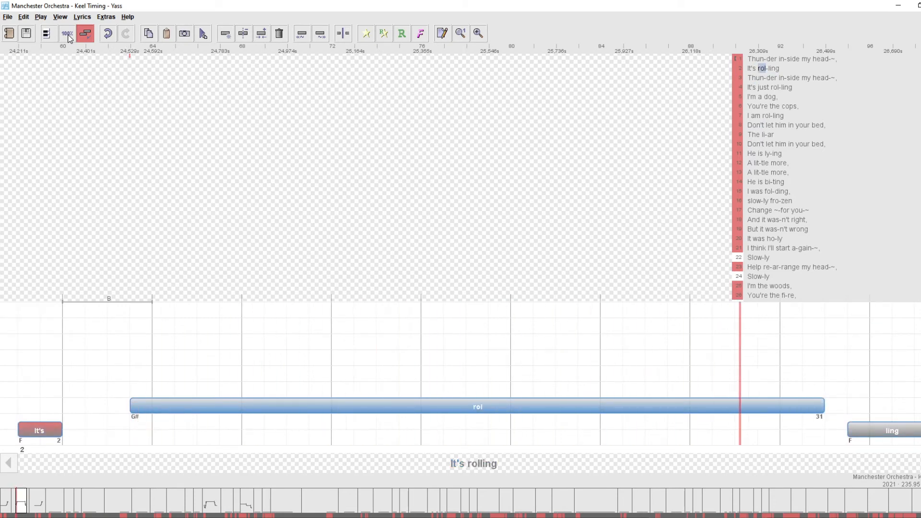
pyautogui.press('space')
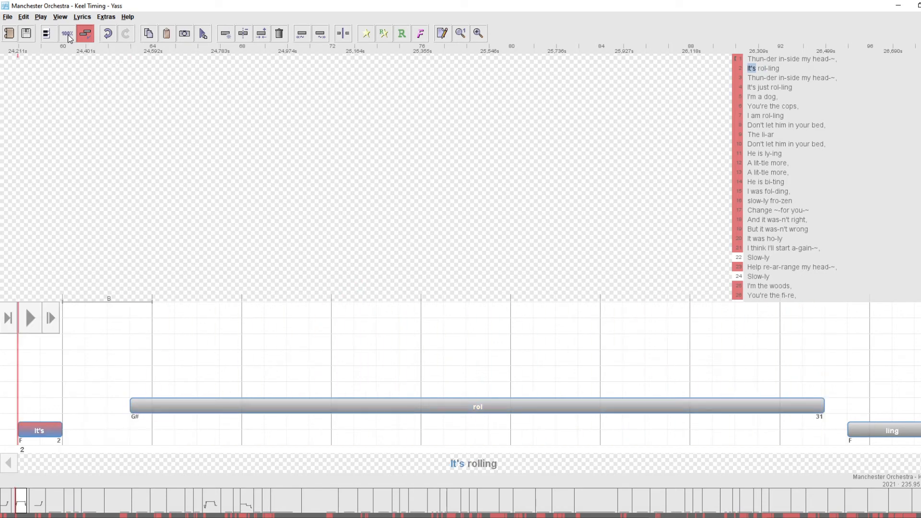
pyautogui.press('space')
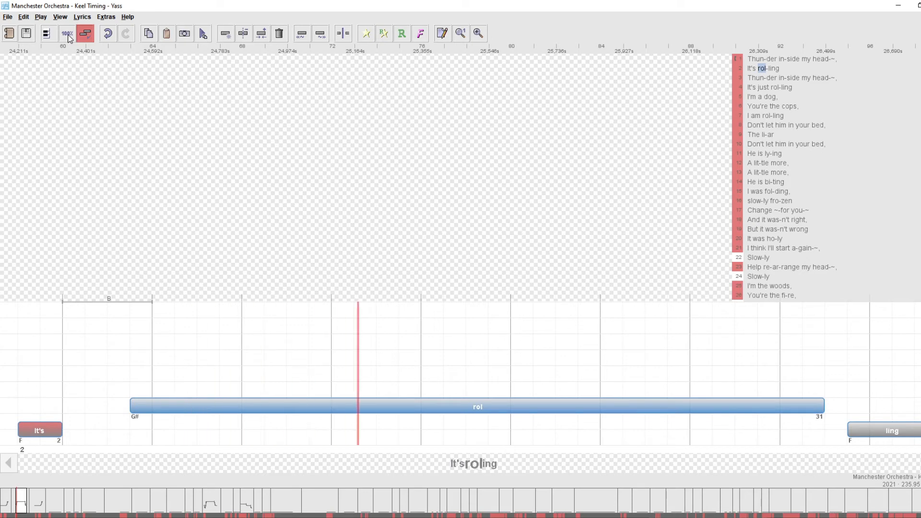
# - Go through the phrases from line 2 down to line 13 and examine which notes still need pitches
pyautogui.press('Down')
pyautogui.press('Down')
pyautogui.press('Down')
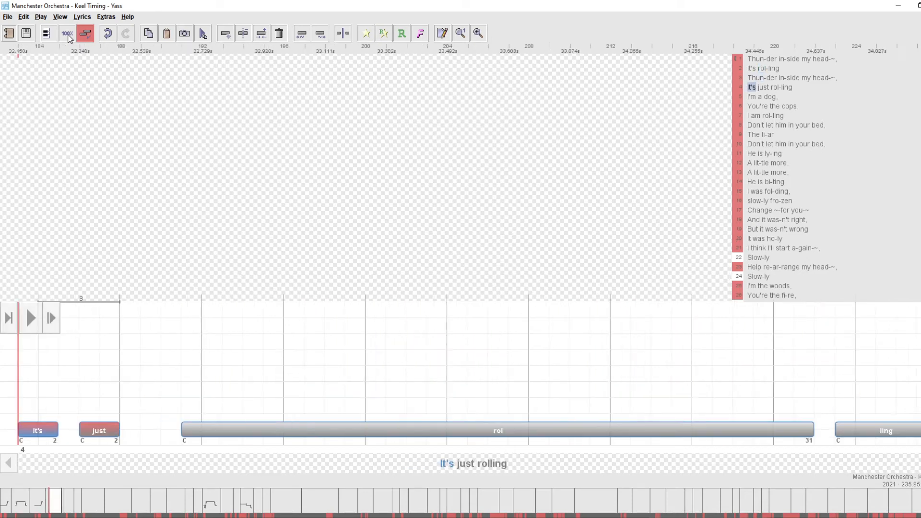
pyautogui.press('Down')
pyautogui.press('Down')
pyautogui.press('Down')
pyautogui.press('Down')
pyautogui.press('Down')
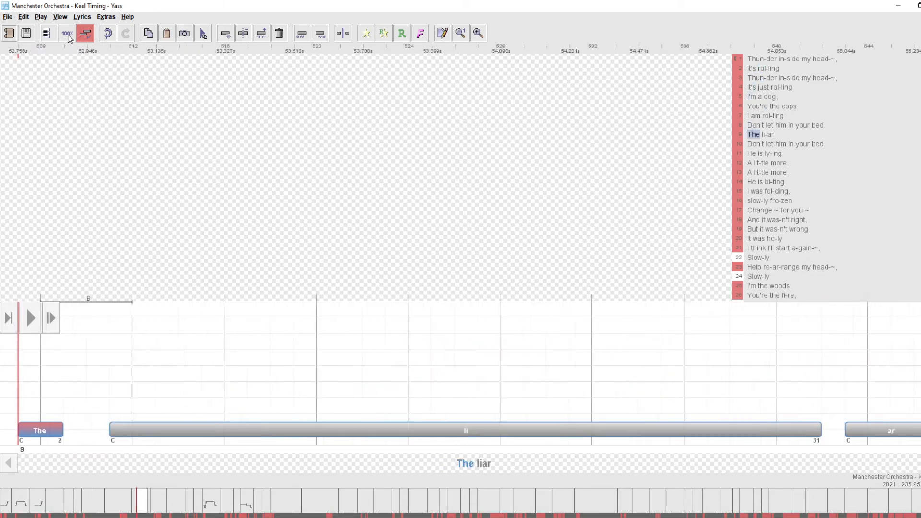
pyautogui.press('Down')
pyautogui.press('Down')
pyautogui.press('Down')
pyautogui.press('Down')
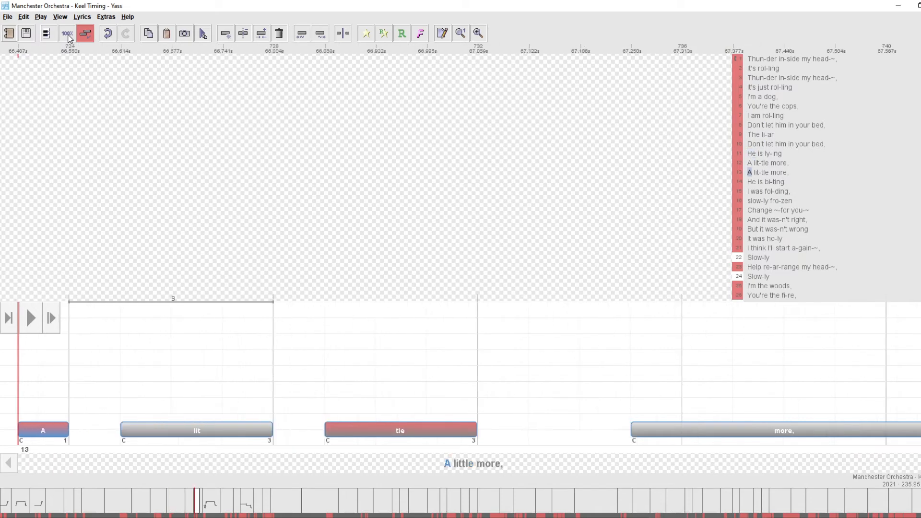
pyautogui.press('Up')
pyautogui.press('Down')
pyautogui.press('Left')
pyautogui.press('Left')
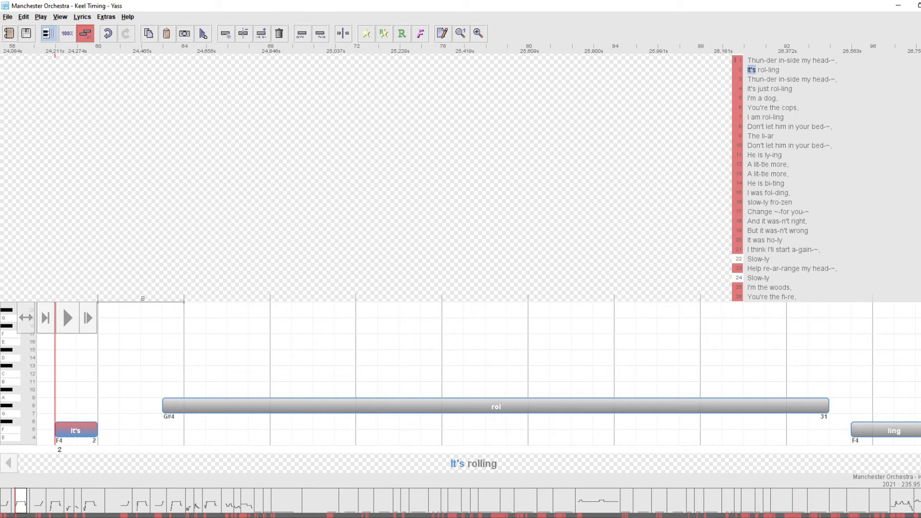
# - Lower the note "It's" in line 2 to D#4 and play the phrase back to check it
pyautogui.press('space')
pyautogui.press('p')
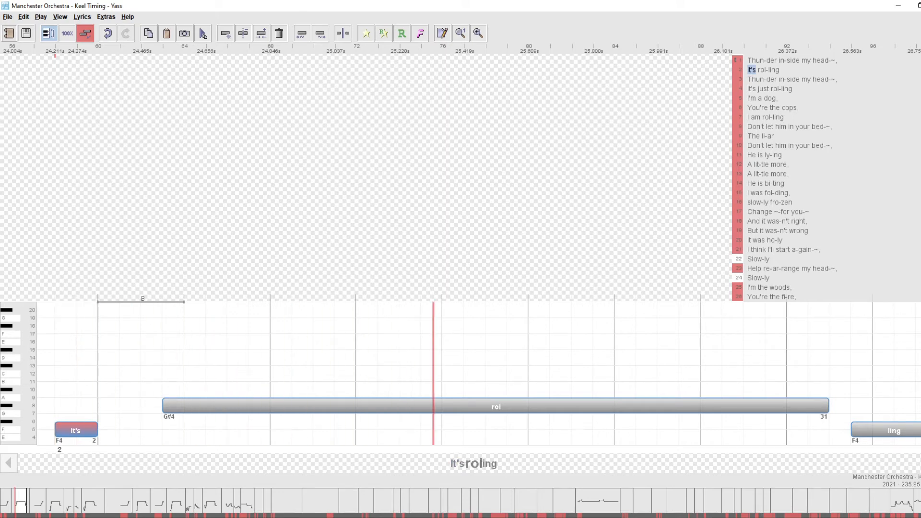
pyautogui.press('m')
pyautogui.press('p')
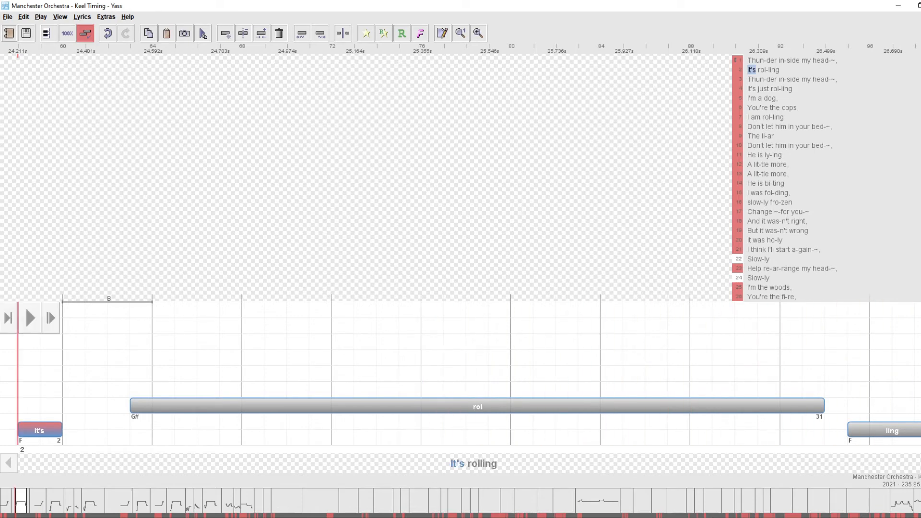
pyautogui.press('space')
pyautogui.press('Down')
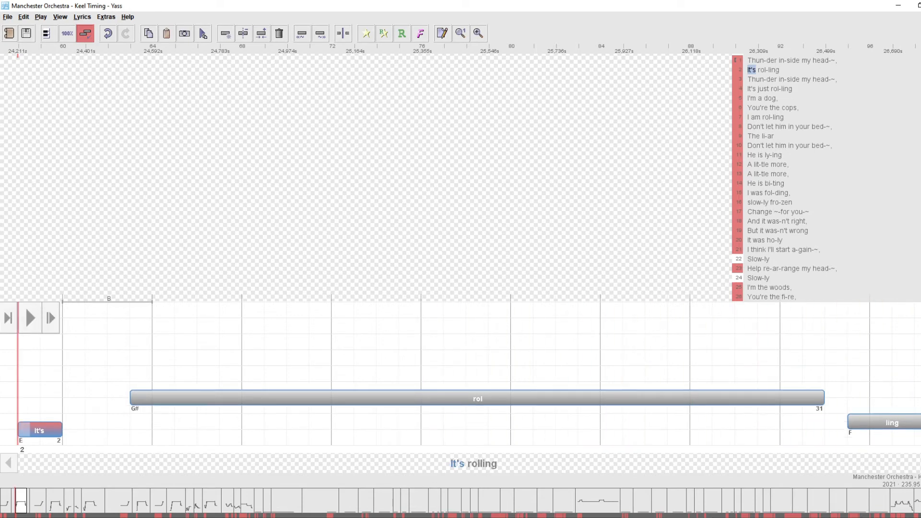
pyautogui.press('Down')
pyautogui.press('p')
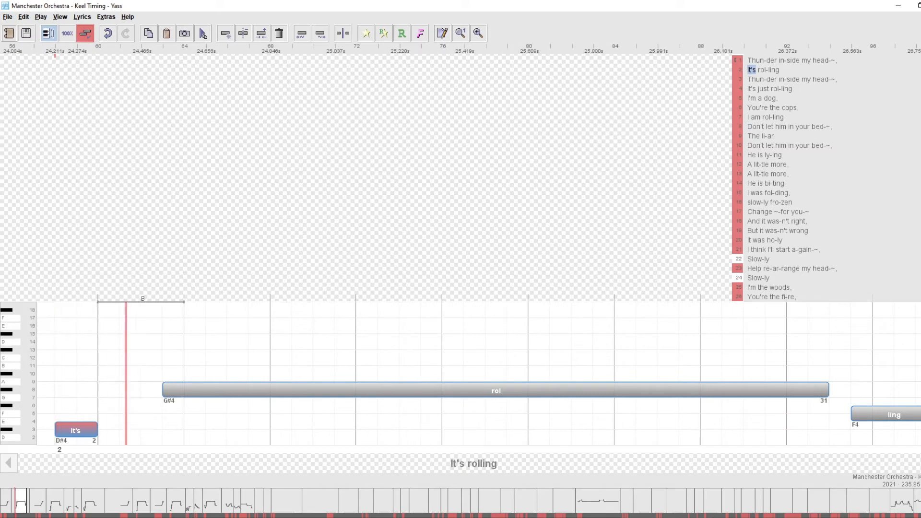
pyautogui.press('p')
pyautogui.press('p')
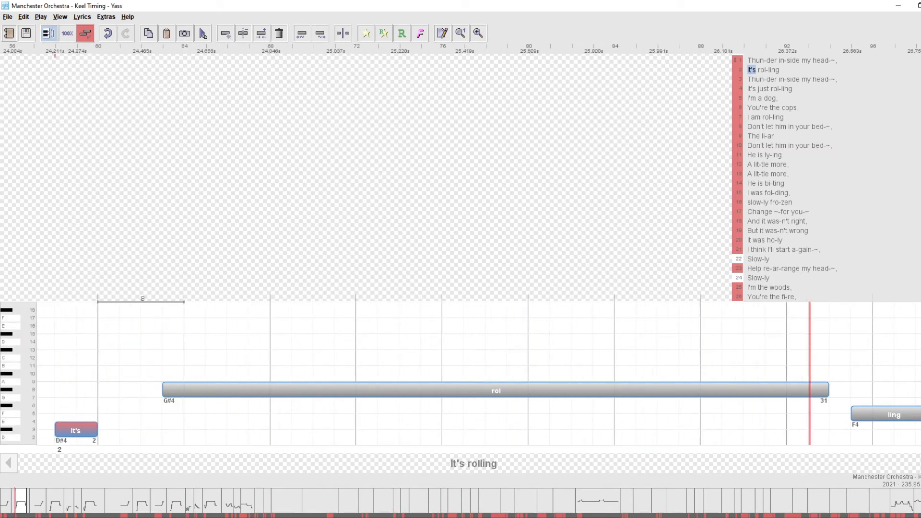
# - Go down to line 14 and play back "He is biting" to check its note pitches
pyautogui.press('Down')
pyautogui.press('Down')
pyautogui.press('Down')
pyautogui.press('Down')
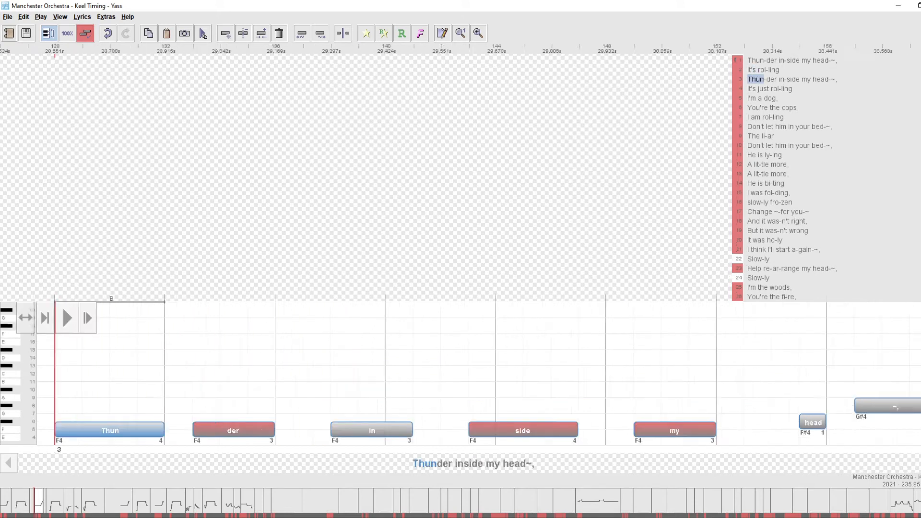
pyautogui.press('Down')
pyautogui.press('Down')
pyautogui.press('Down')
pyautogui.press('Down')
pyautogui.press('Down')
pyautogui.press('Down')
pyautogui.press('Down')
pyautogui.press('Down')
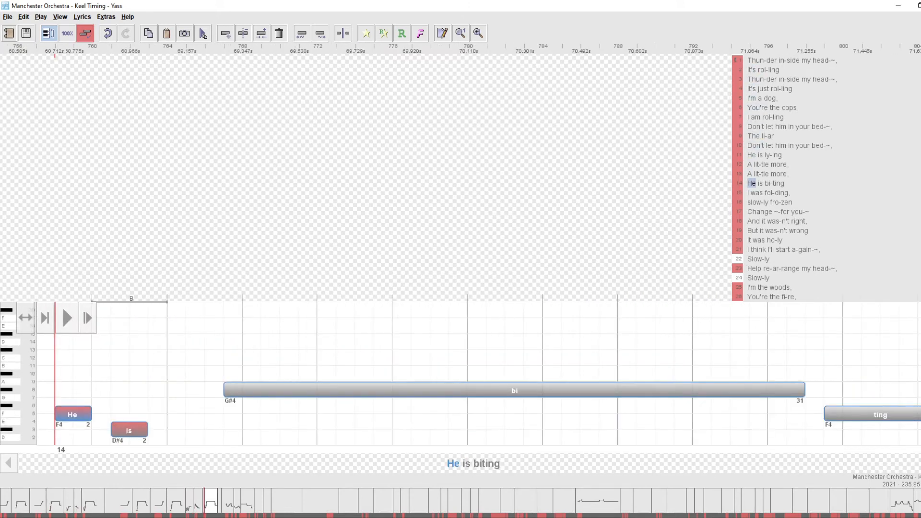
pyautogui.press('p')
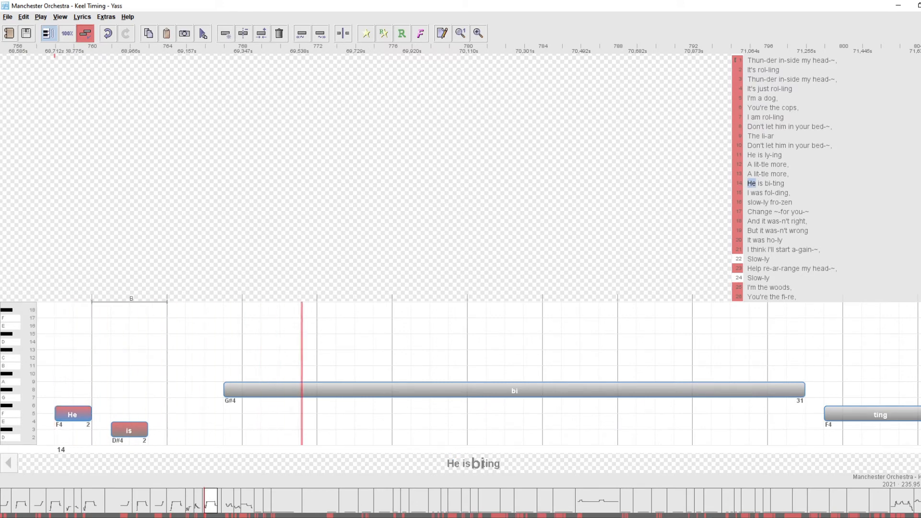
# - Play back "He is biting" in line 14 repeatedly to compare its note pitches with the song
pyautogui.press('m')
pyautogui.press('p')
pyautogui.press('p')
pyautogui.press('m')
pyautogui.press('p')
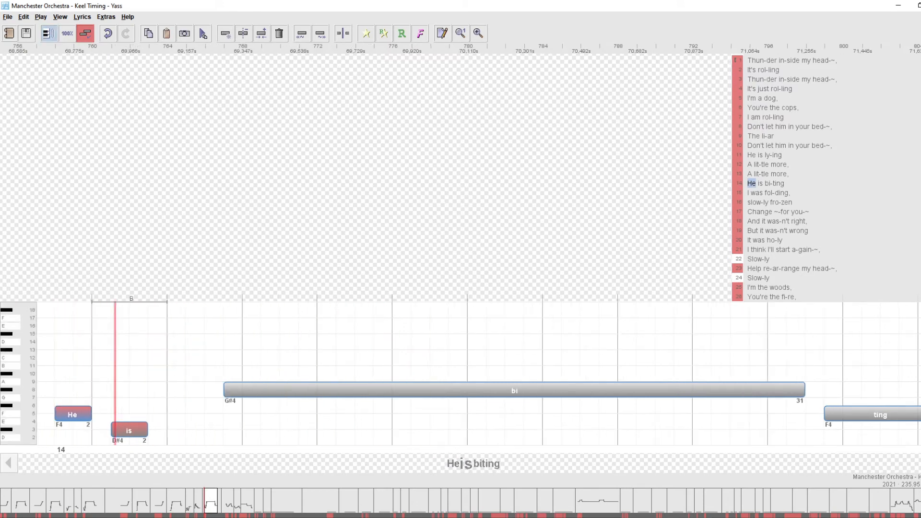
pyautogui.press('p')
pyautogui.press('m')
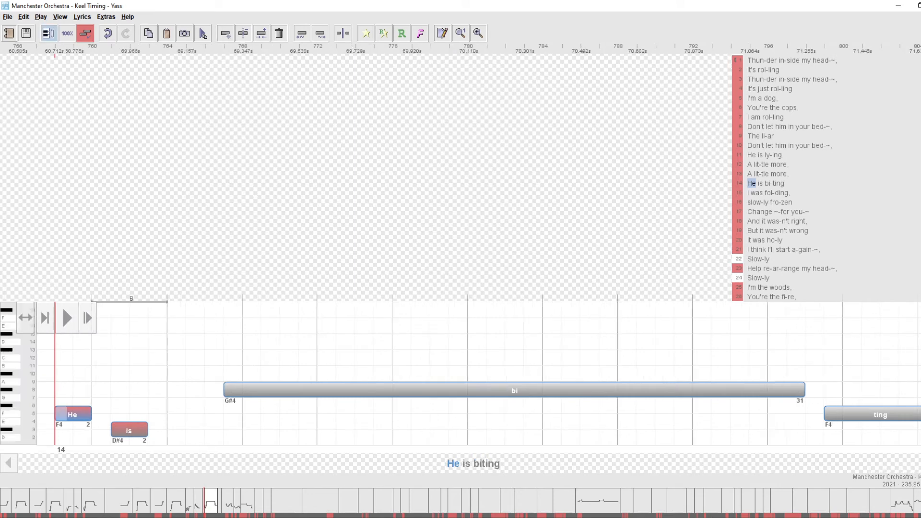
# - Lower "He" to D#4 and "is" to C#4 in line 14 and play the phrase back to check it
pyautogui.press('m')
pyautogui.hotkey('shift', 'Right')
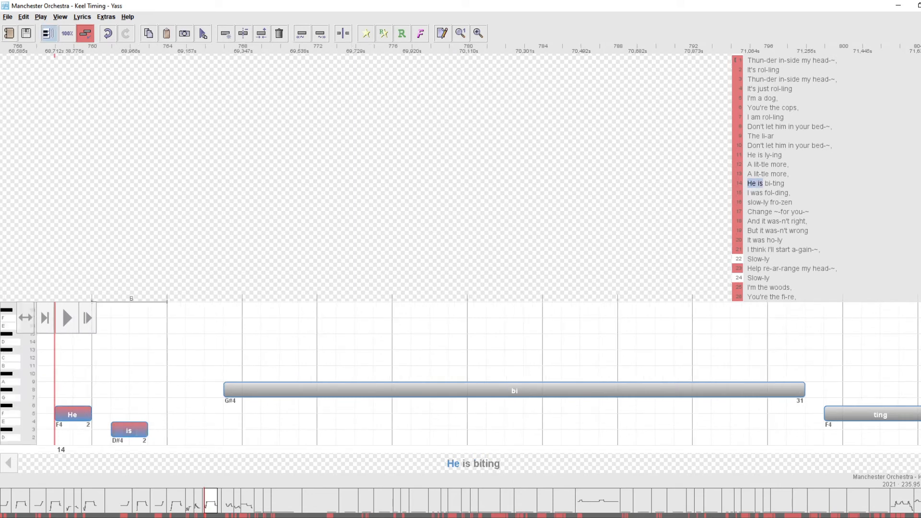
pyautogui.press('Down')
pyautogui.press('Down')
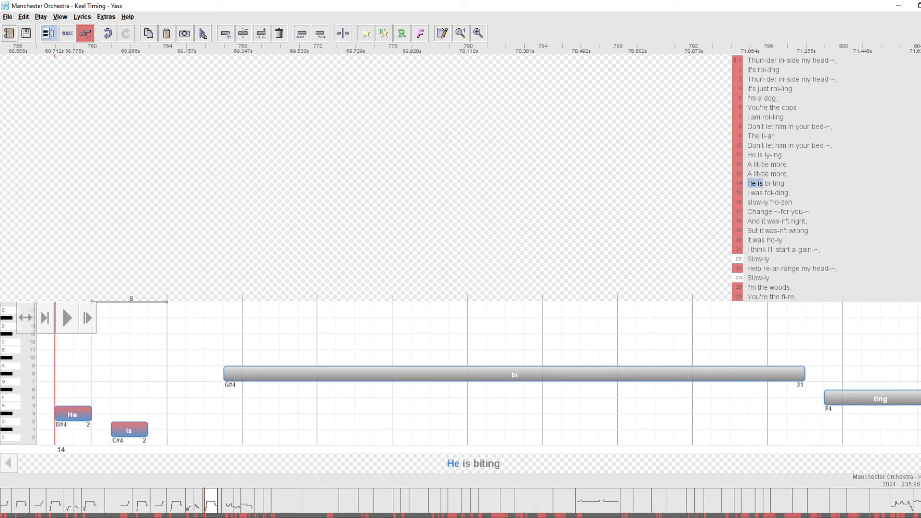
pyautogui.press('space')
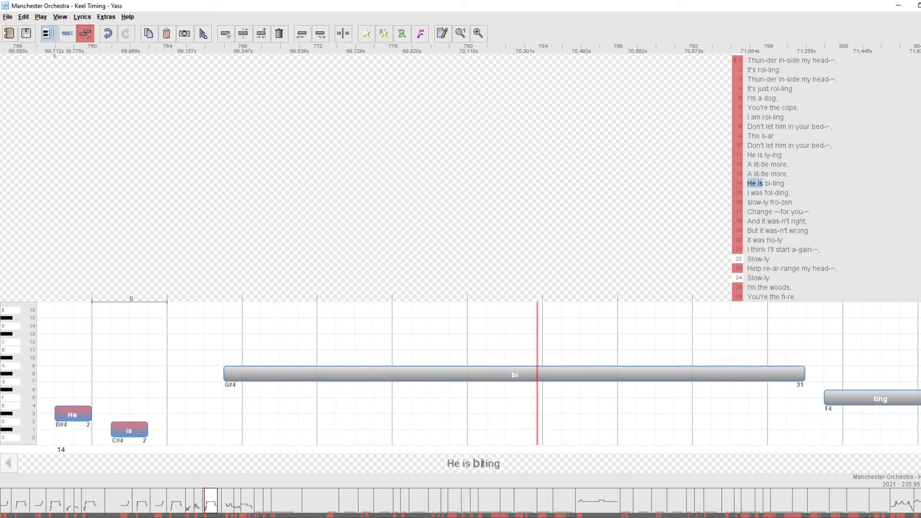
pyautogui.press('p')
pyautogui.press('m')
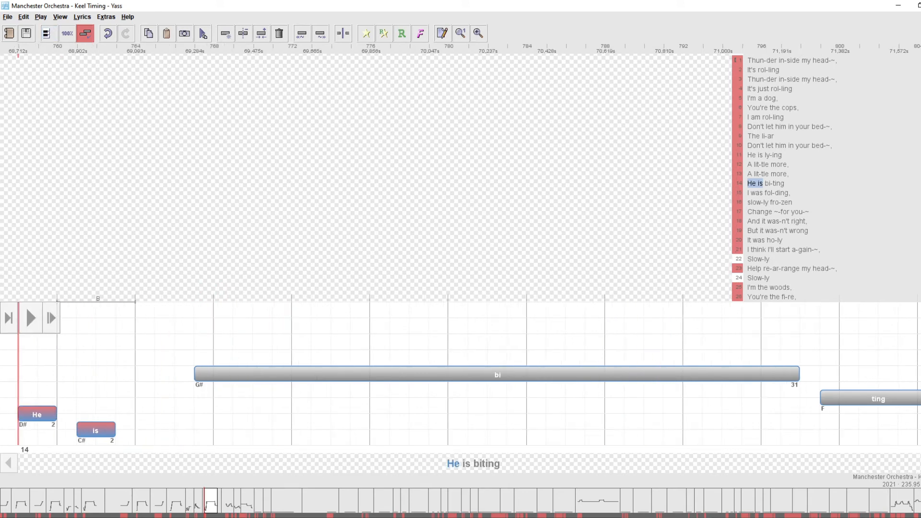
pyautogui.press('m')
pyautogui.press('p')
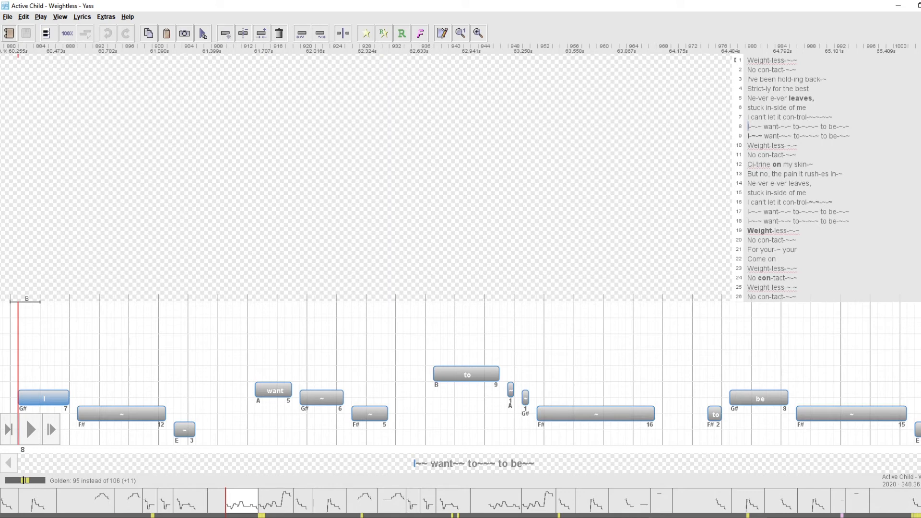
# - Play back line 8 of "Weightless" and listen to how its notes follow the melody
pyautogui.press('p')
pyautogui.press('Right')
pyautogui.press('Right')
pyautogui.press('Right')
pyautogui.press('Right')
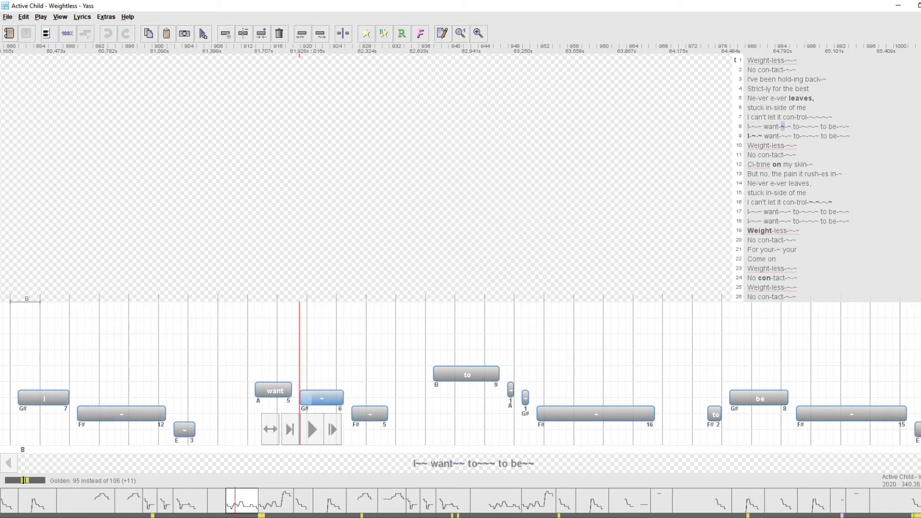
pyautogui.press('p')
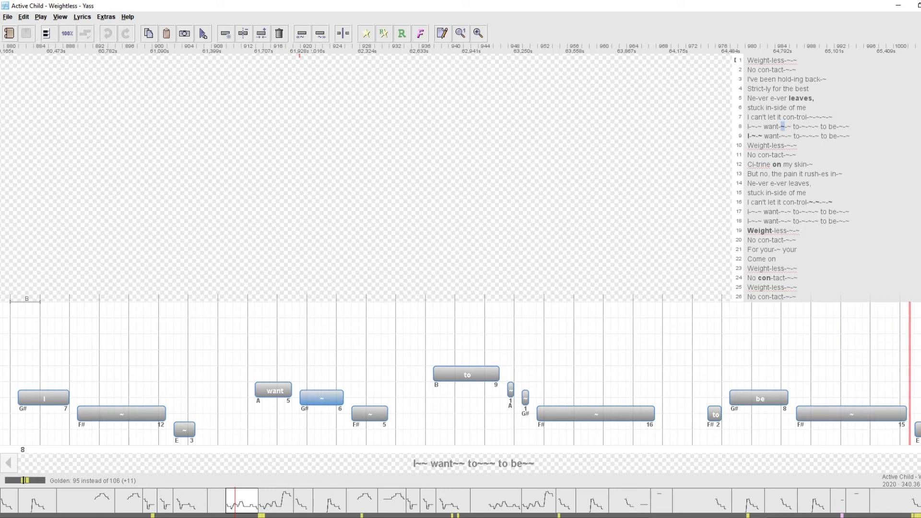
# - Go back and forth through the notes of line 8 from "I" to "to" and examine the pitch changes within the syllables
pyautogui.press('Left')
pyautogui.press('Left')
pyautogui.press('Left')
pyautogui.press('Right')
pyautogui.press('Right')
pyautogui.press('Right')
pyautogui.press('Right')
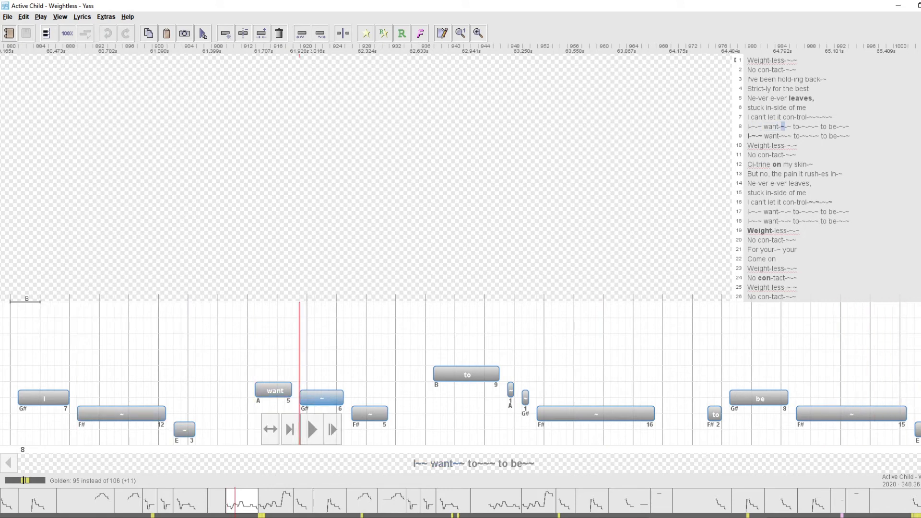
pyautogui.press('Right')
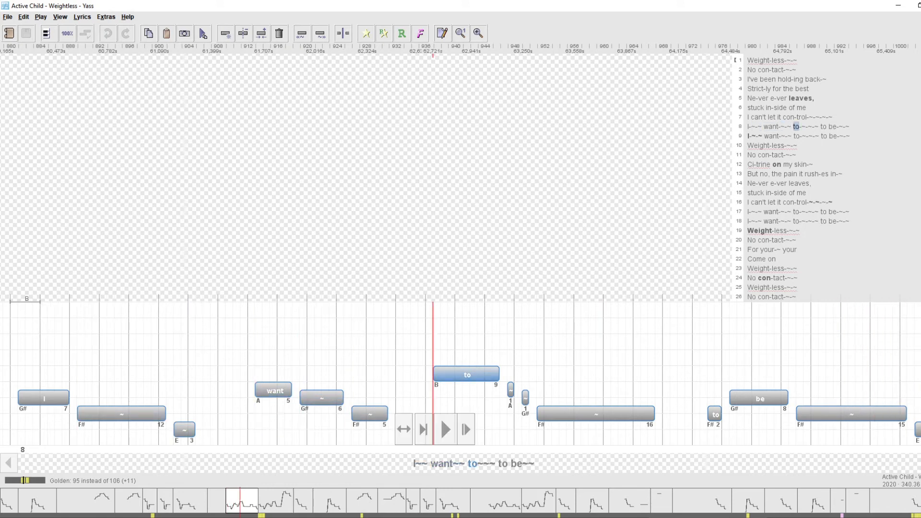
pyautogui.press('Left')
pyautogui.press('Left')
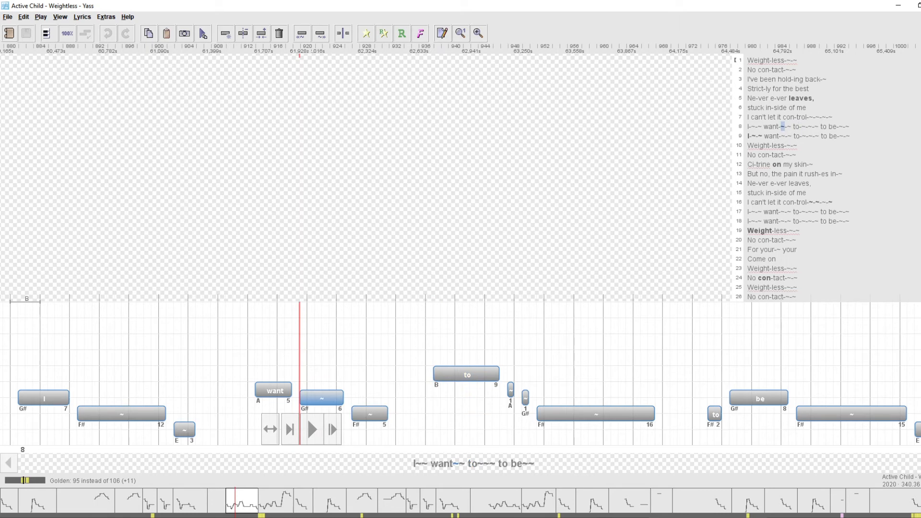
pyautogui.press('Right')
pyautogui.press('Right')
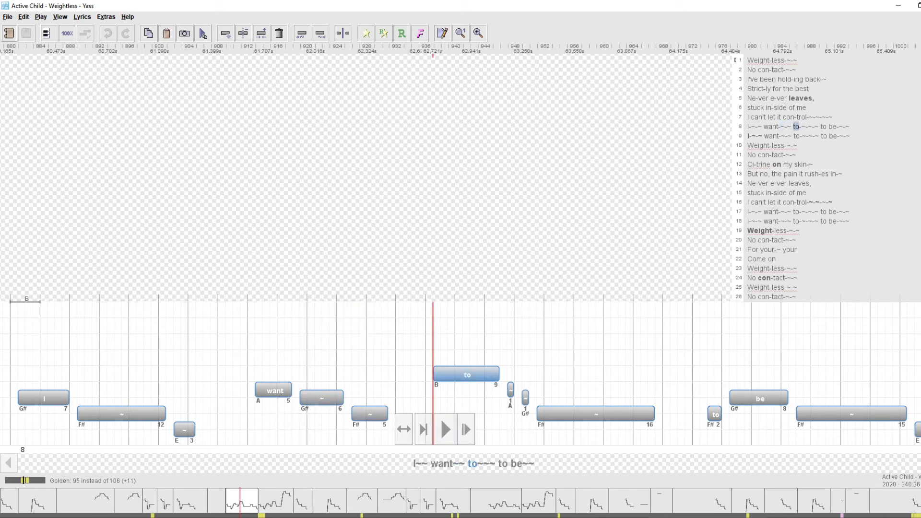
# - Listen to the first "to" and its three tilde notes in line 8 and split the line in front of "to"
pyautogui.hotkey('shift', 'Right')
pyautogui.hotkey('shift', 'Right')
pyautogui.hotkey('shift', 'Right')
pyautogui.press('p')
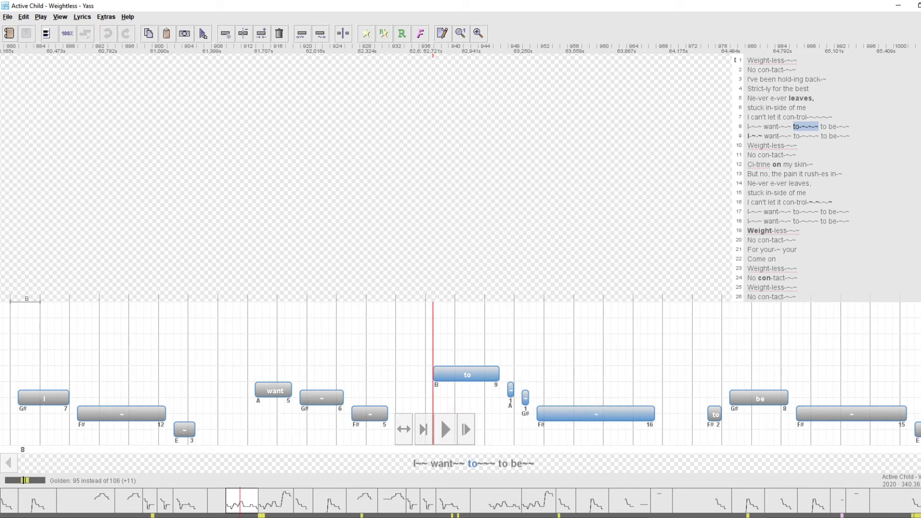
pyautogui.hotkey('shift', 'Left')
pyautogui.hotkey('shift', 'Left')
pyautogui.hotkey('shift', 'Left')
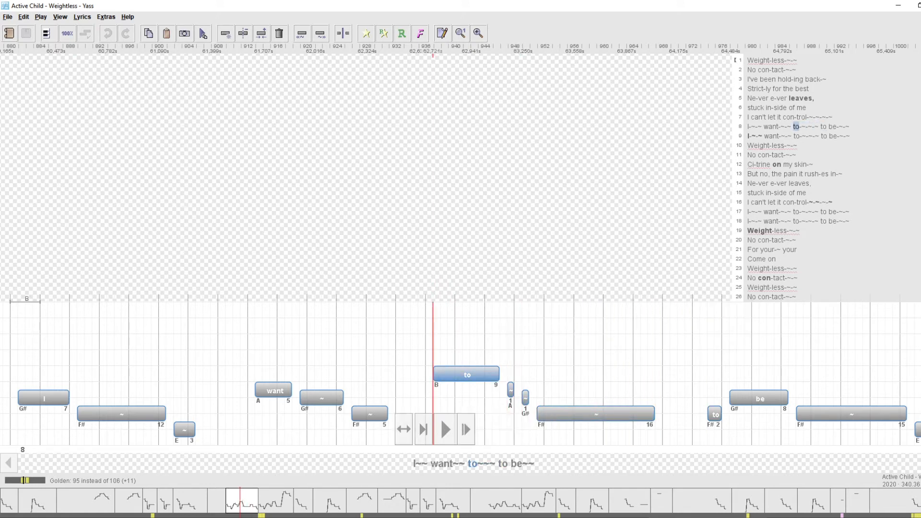
pyautogui.press('Return')
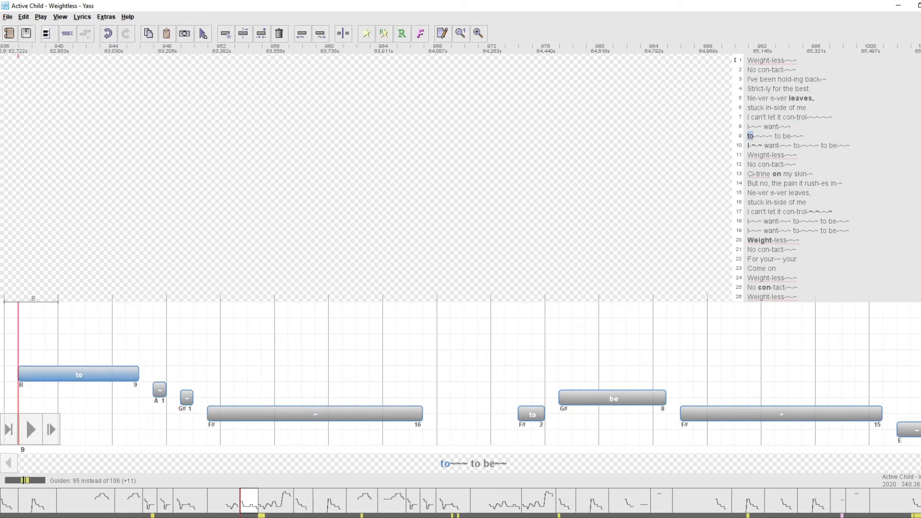
# - Play back the first "to" and its three tilde notes in line 9 to examine the short passing notes
pyautogui.hotkey('shift', 'Right')
pyautogui.hotkey('shift', 'Right')
pyautogui.hotkey('shift', 'Right')
pyautogui.press('p')
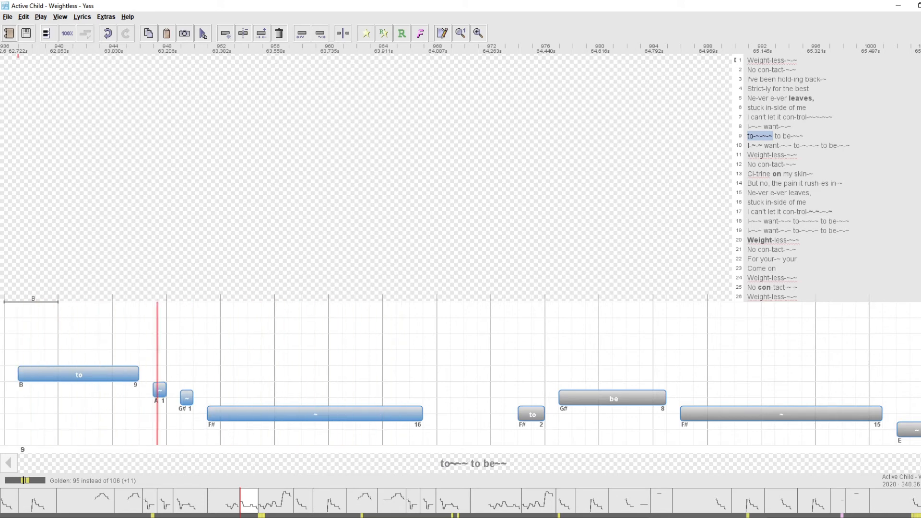
pyautogui.press('Right')
pyautogui.press('Left')
pyautogui.press('Left')
pyautogui.press('Left')
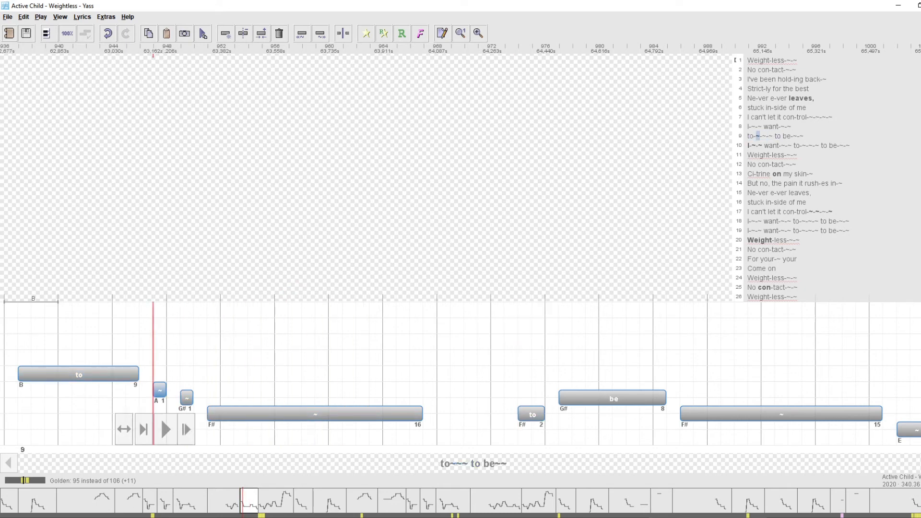
# - Try lengthening the first "to" note in line 9 to 13 beats and play it back
pyautogui.press('Left')
pyautogui.hotkey('alt', 'Right')
pyautogui.hotkey('alt', 'Right')
pyautogui.hotkey('alt', 'Right')
pyautogui.hotkey('alt', 'Right')
pyautogui.hotkey('alt', 'Right')
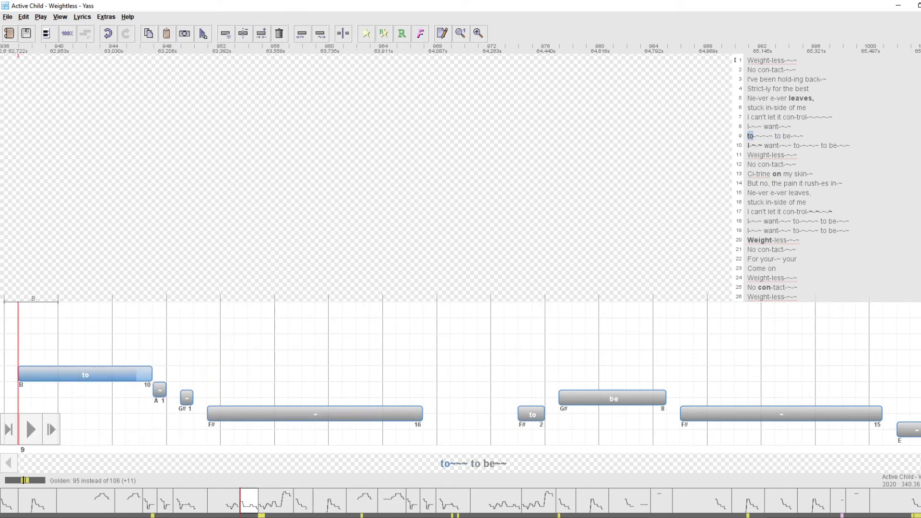
pyautogui.hotkey('alt', 'Left')
pyautogui.press('space')
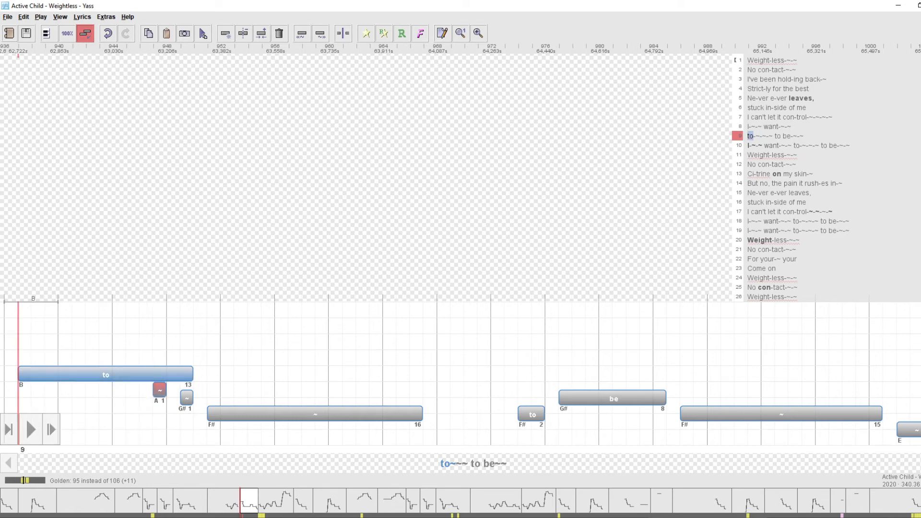
# - Listen to the first "to" and its tilde notes in line 9 one after another to compare their pitches
pyautogui.press('Right')
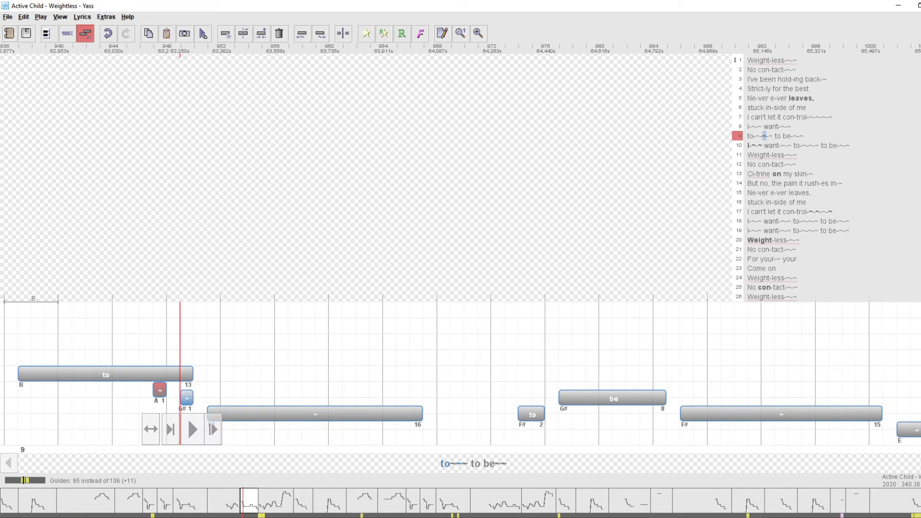
pyautogui.press('Left')
pyautogui.press('Left')
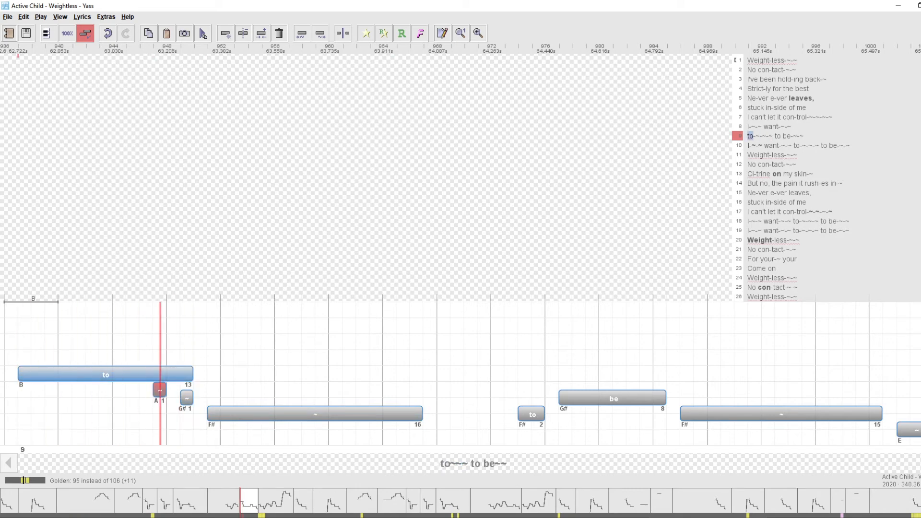
pyautogui.press('Right')
pyautogui.press('Right')
pyautogui.press('Right')
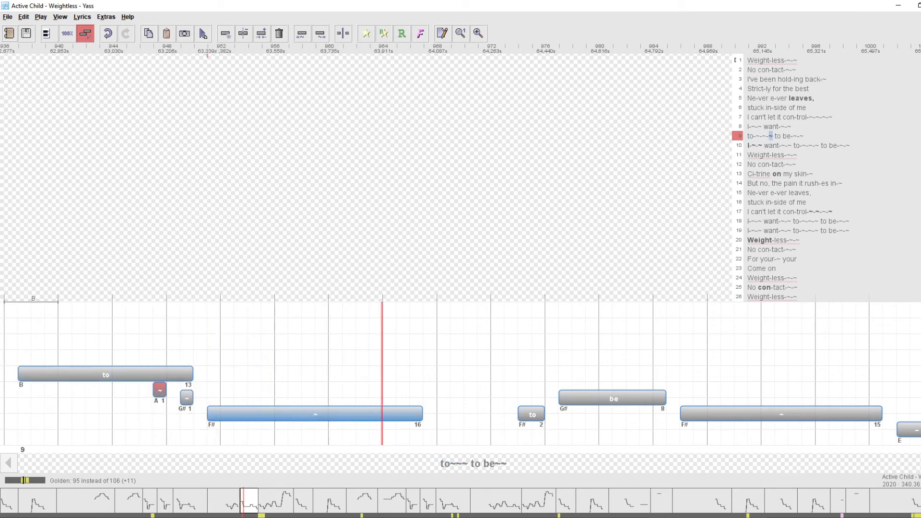
pyautogui.press('Left')
pyautogui.press('Left')
pyautogui.press('Left')
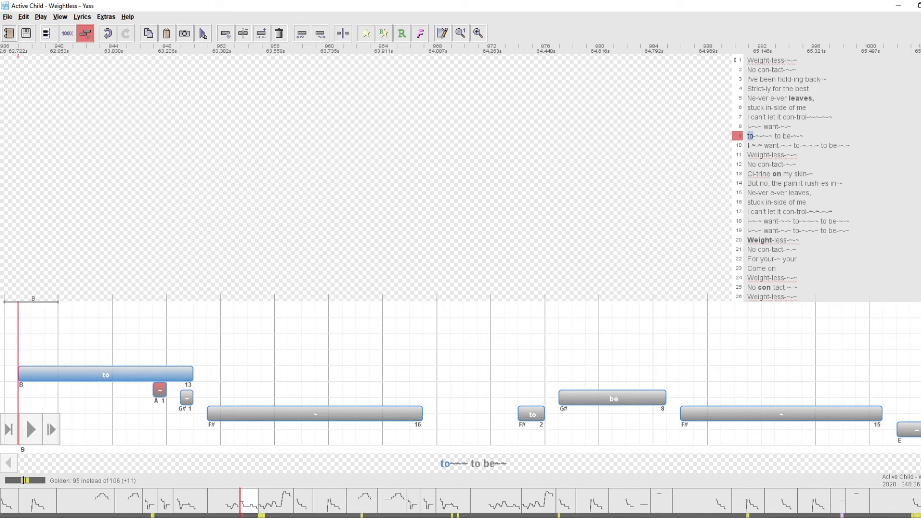
# - Shorten the first "to" note in line 9 to 9 beats
pyautogui.hotkey('shift', 'Left')
pyautogui.hotkey('shift', 'Left')
pyautogui.hotkey('shift', 'Left')
pyautogui.hotkey('shift', 'Left')
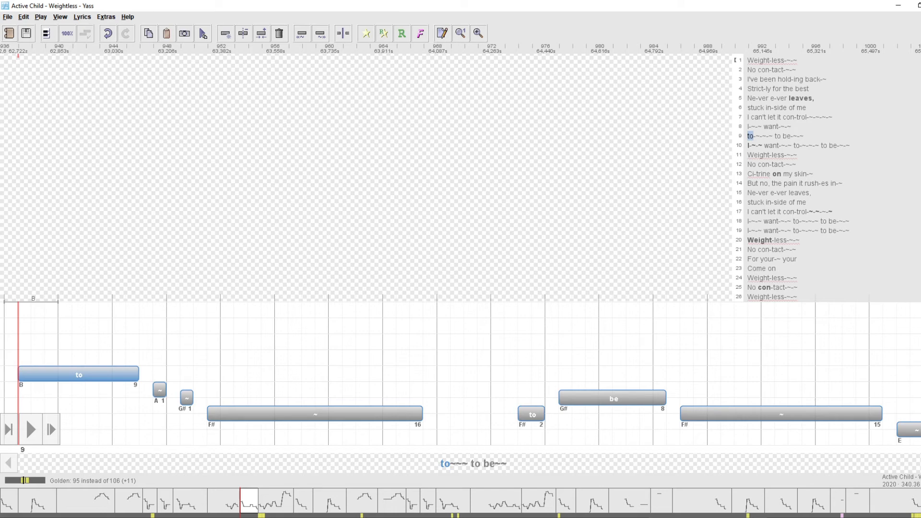
# - Try the first "to" note in line 9 at 13 beats once more, listen to it, and set it back to 9 beats
pyautogui.hotkey('shift', 'Right')
pyautogui.hotkey('shift', 'Right')
pyautogui.hotkey('shift', 'Right')
pyautogui.hotkey('shift', 'Right')
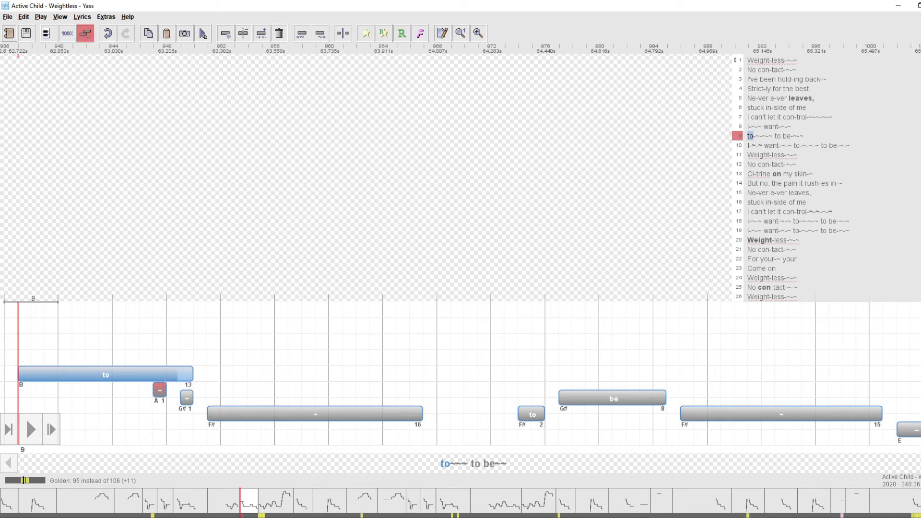
pyautogui.press('space')
pyautogui.press('space')
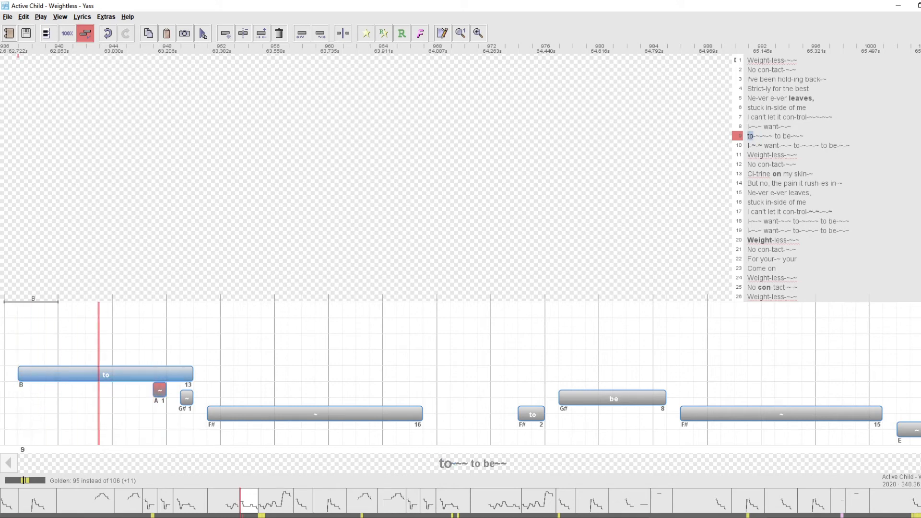
pyautogui.moveTo(186, 374); pyautogui.dragTo(133, 375)
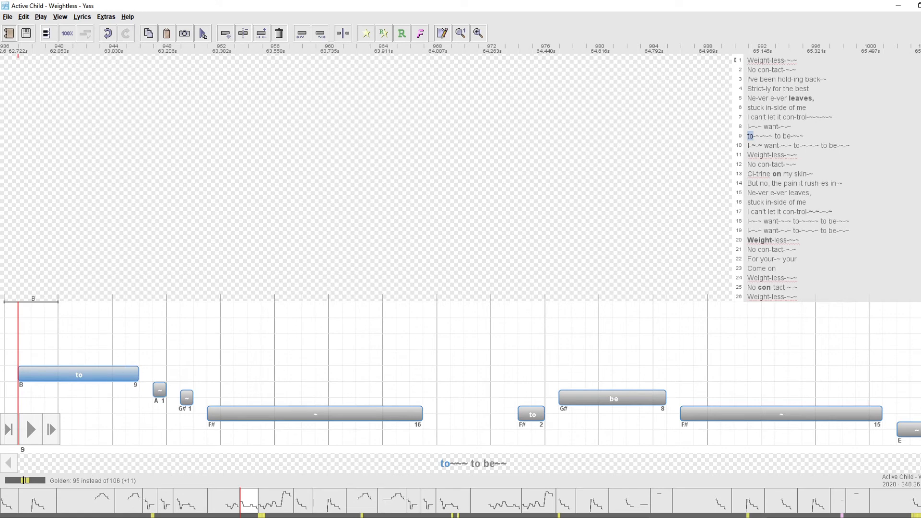
# - Delete the two short tilde notes A and G# after the first "to" in line 9 and play the phrase back
pyautogui.press('Right')
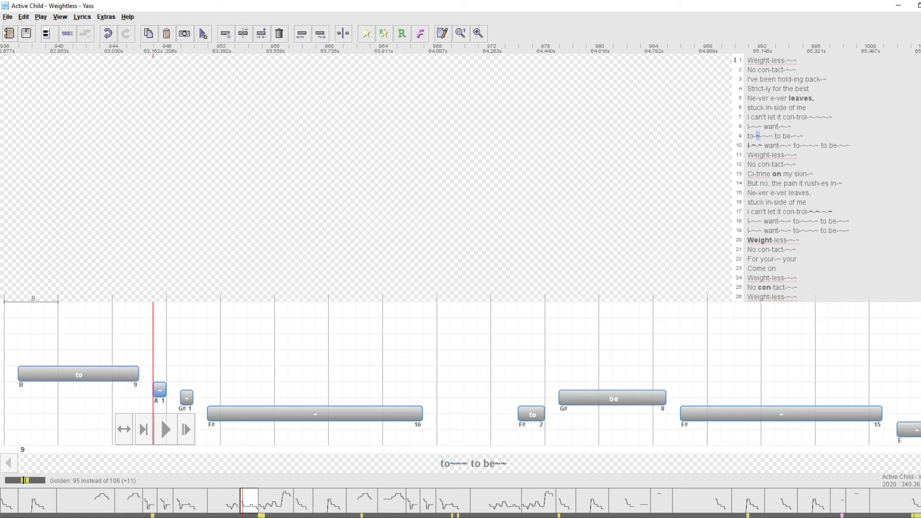
pyautogui.hotkey('shift', 'Right')
pyautogui.press('Delete')
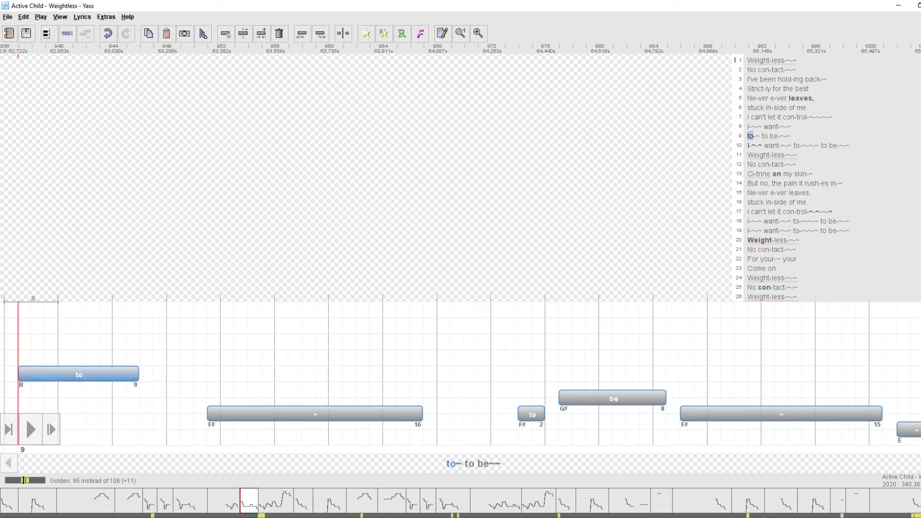
pyautogui.press('space')
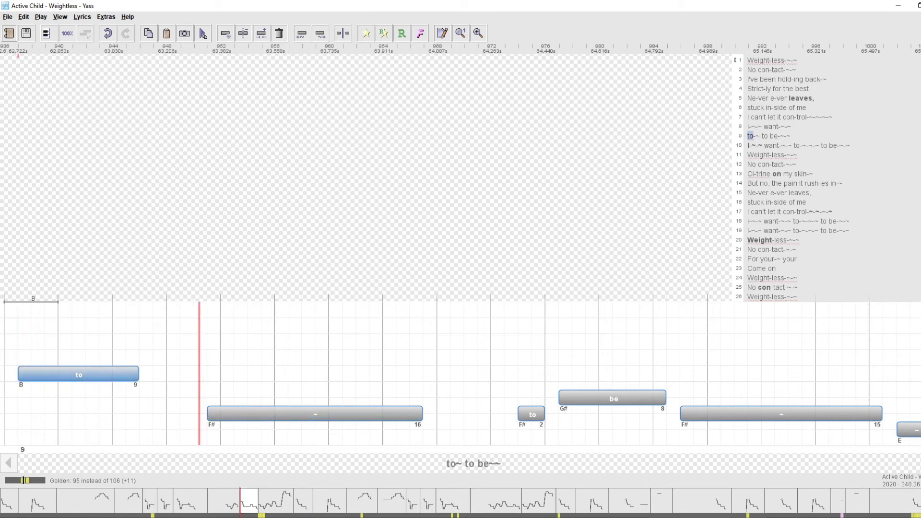
pyautogui.press('p')
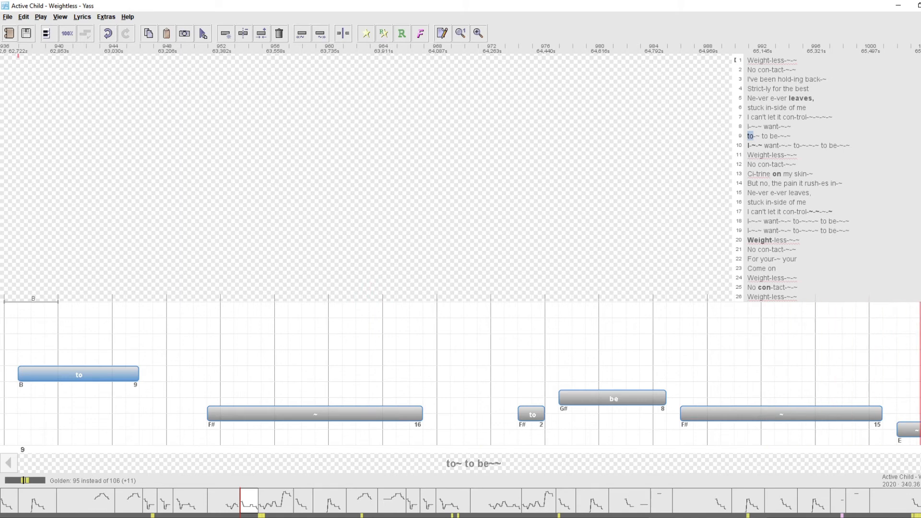
pyautogui.press('p')
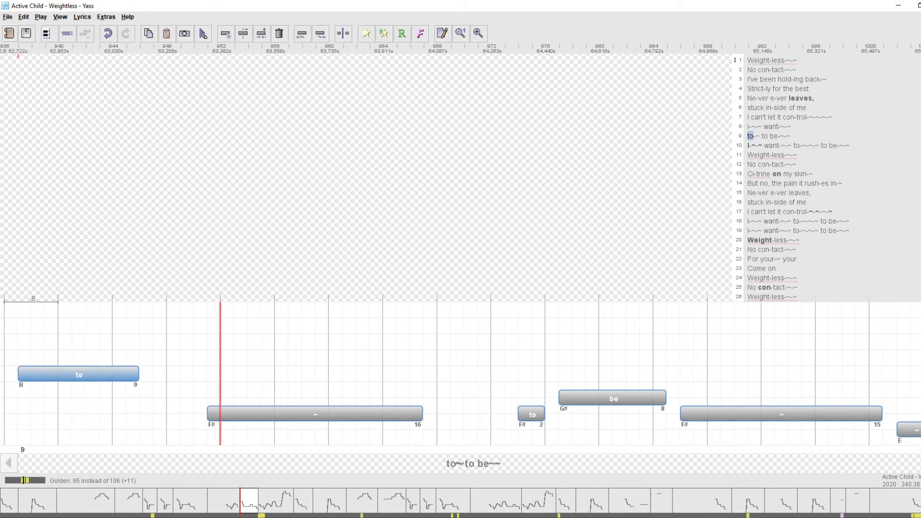
pyautogui.press('Right')
pyautogui.press('Left')
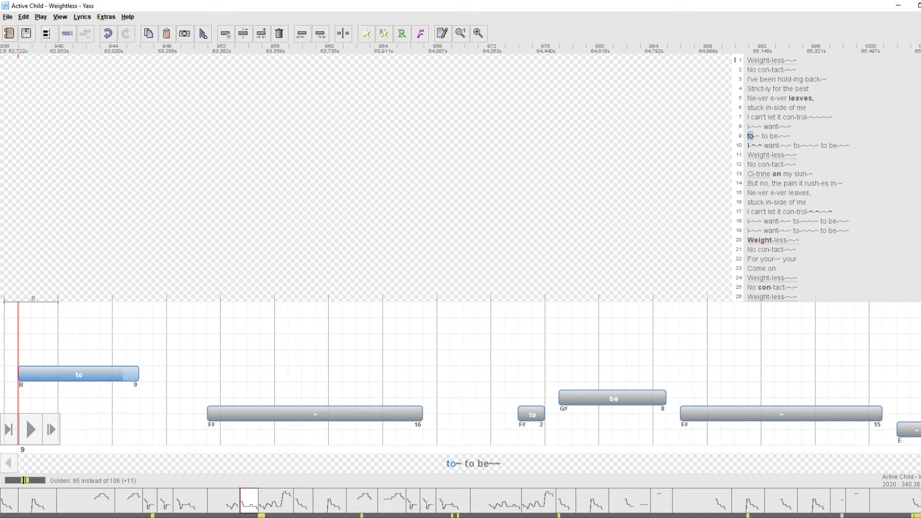
# - Undo the last changes around the first "to" in line 9, restoring its deleted short tilde notes A and G#
pyautogui.moveTo(133, 374)
pyautogui.mouseDown()
pyautogui.moveTo(199, 375)
pyautogui.moveTo(133, 374)
pyautogui.mouseUp()
pyautogui.hotkey('ctrl', 'z')
pyautogui.hotkey('ctrl', 'z')
pyautogui.hotkey('ctrl', 'z')
pyautogui.hotkey('ctrl', 'z')
pyautogui.hotkey('ctrl', 'z')
pyautogui.hotkey('ctrl', 'z')
pyautogui.hotkey('ctrl', 'z')
pyautogui.hotkey('ctrl', 'z')
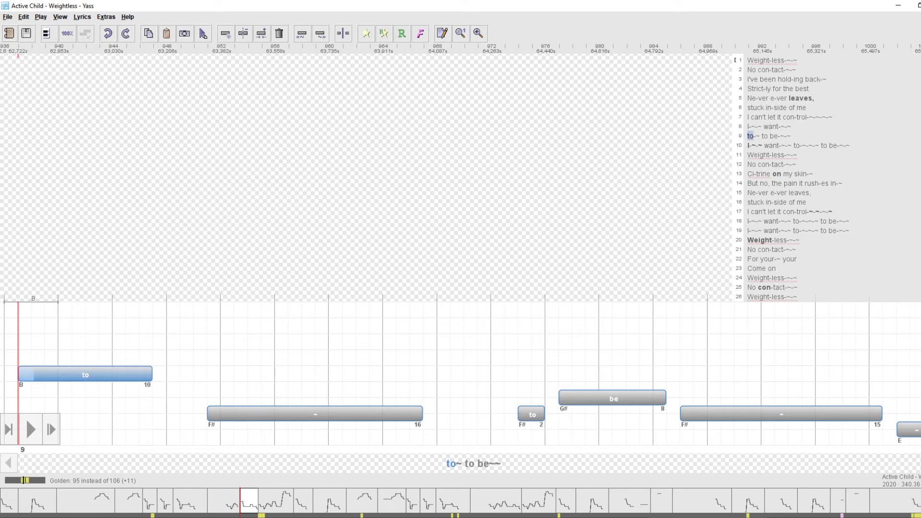
pyautogui.hotkey('ctrl', 'z')
pyautogui.hotkey('ctrl', 'z')
pyautogui.hotkey('ctrl', 'z')
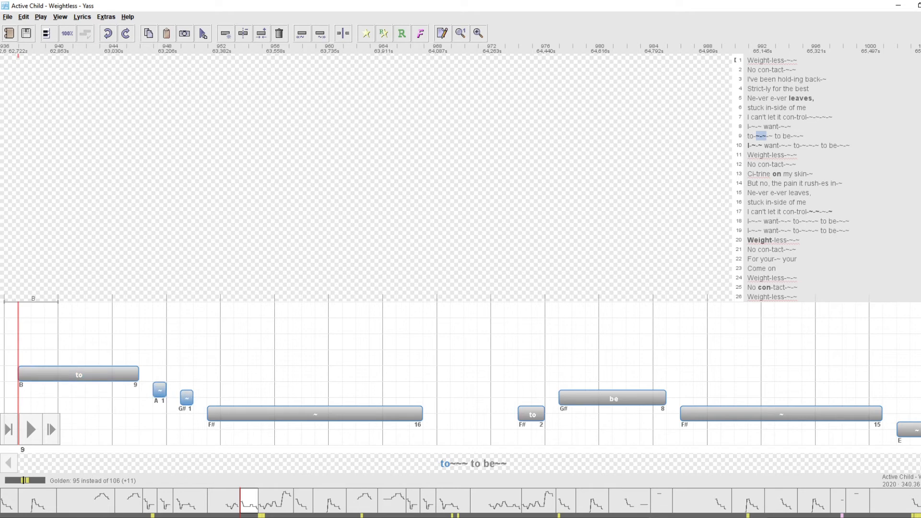
# - Move through the restored tilde notes in line 9 one by one and return to the first "to"
pyautogui.press('Right')
pyautogui.press('Right')
pyautogui.press('Right')
pyautogui.press('Left')
pyautogui.press('Left')
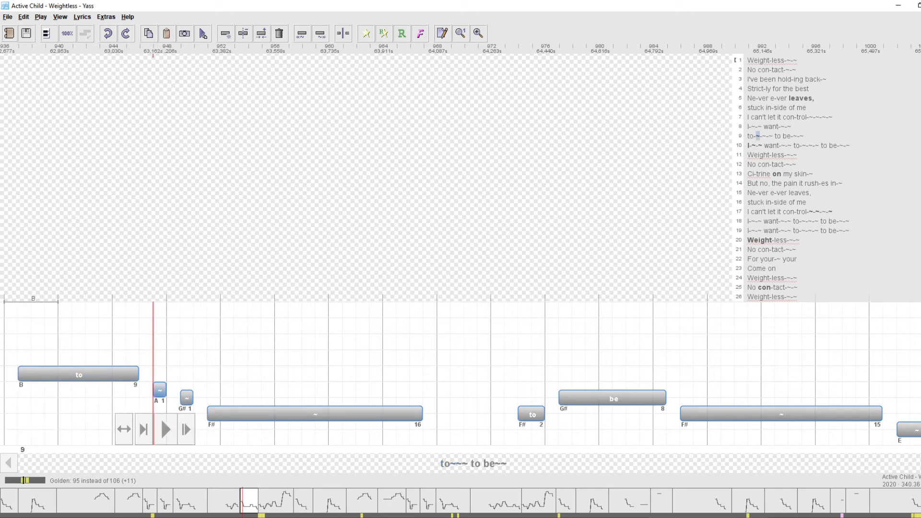
pyautogui.press('Left')
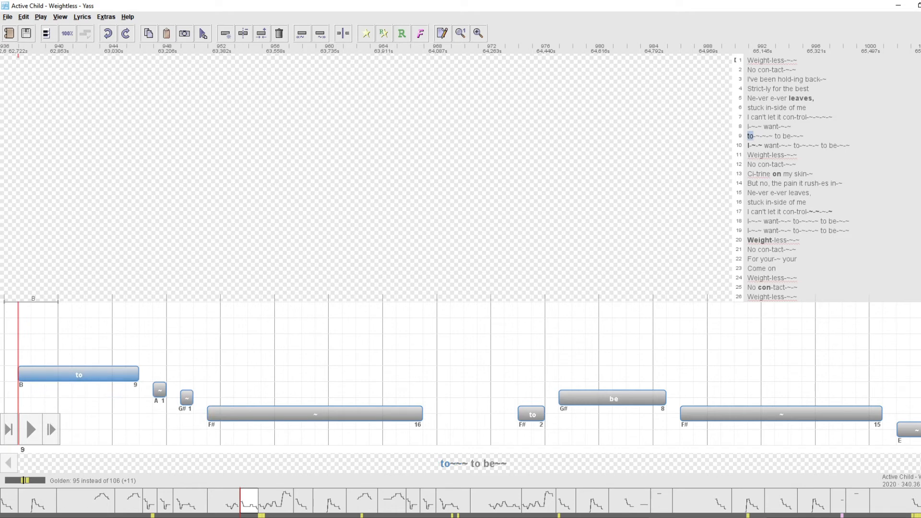
# - Select the first "to" and its three tilde notes in line 9 and play them back at 50% speed
pyautogui.hotkey('shift', 'Right')
pyautogui.hotkey('shift', 'Right')
pyautogui.hotkey('shift', 'Right')
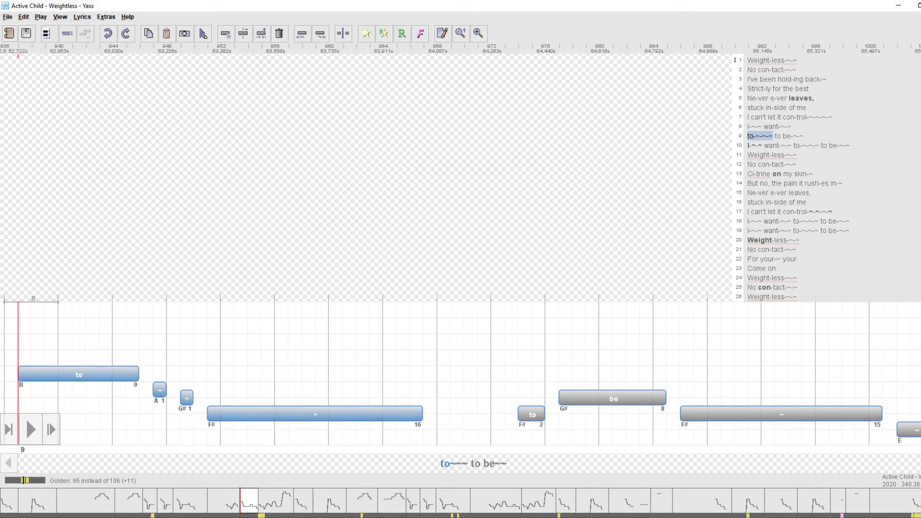
pyautogui.press('space')
pyautogui.press('space')
pyautogui.press('space')
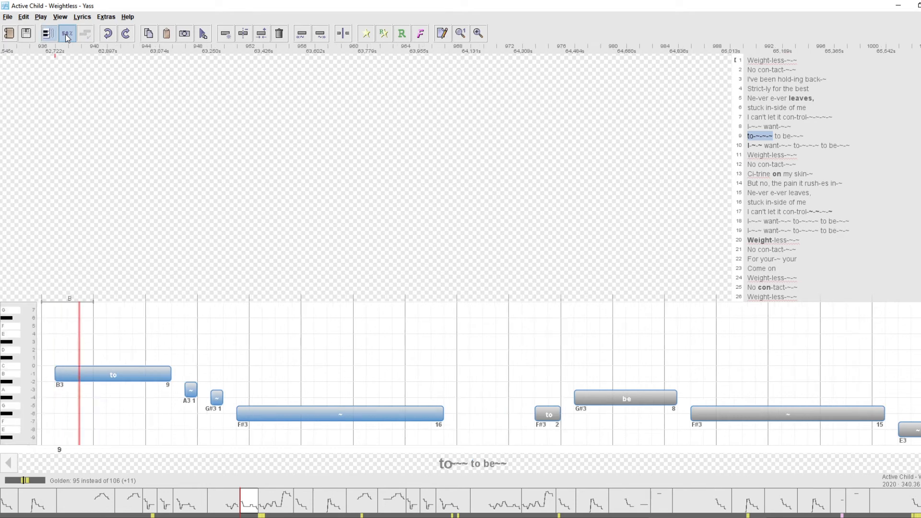
pyautogui.press('space')
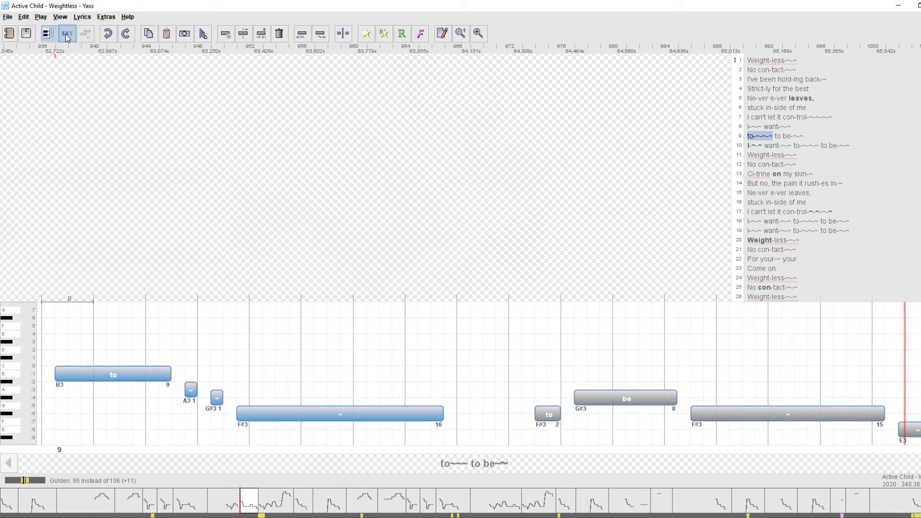
# - Return to the first "to" in line 9, reselect it with its three tilde notes, and replay the slide at half speed
pyautogui.press('Right')
pyautogui.press('Left')
pyautogui.press('Left')
pyautogui.press('Left')
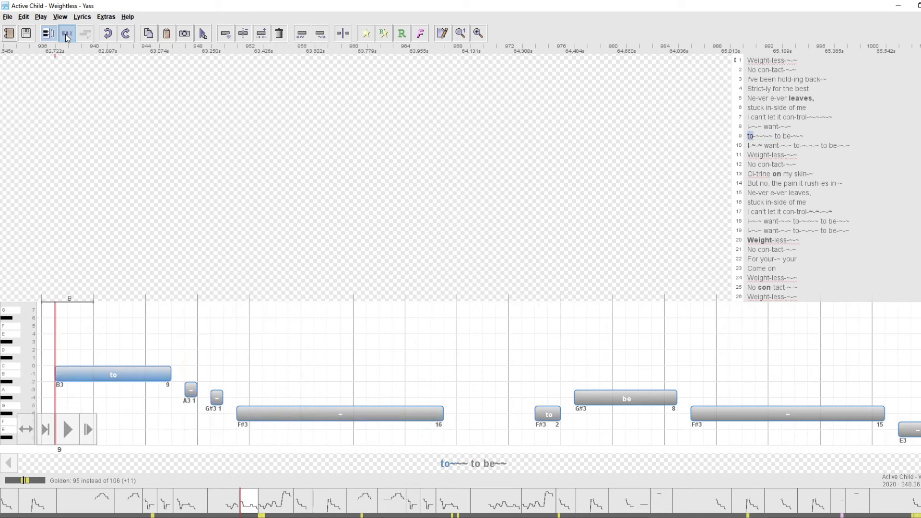
pyautogui.press('space')
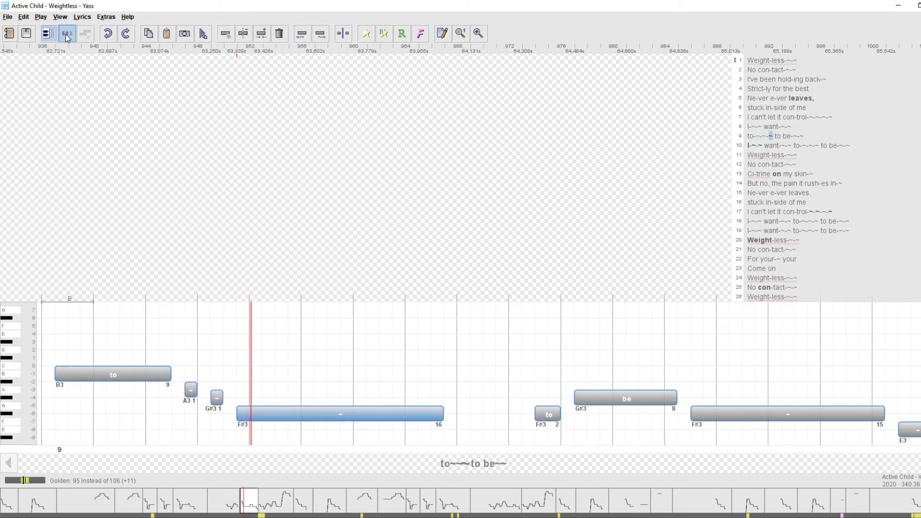
pyautogui.press('Left')
pyautogui.press('Left')
pyautogui.press('Left')
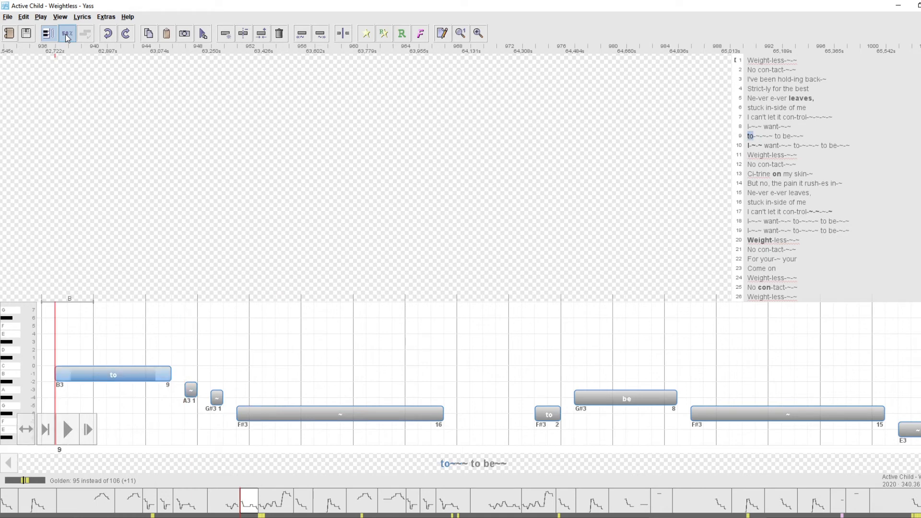
pyautogui.hotkey('shift', 'Right')
pyautogui.hotkey('shift', 'Right')
pyautogui.hotkey('shift', 'Right')
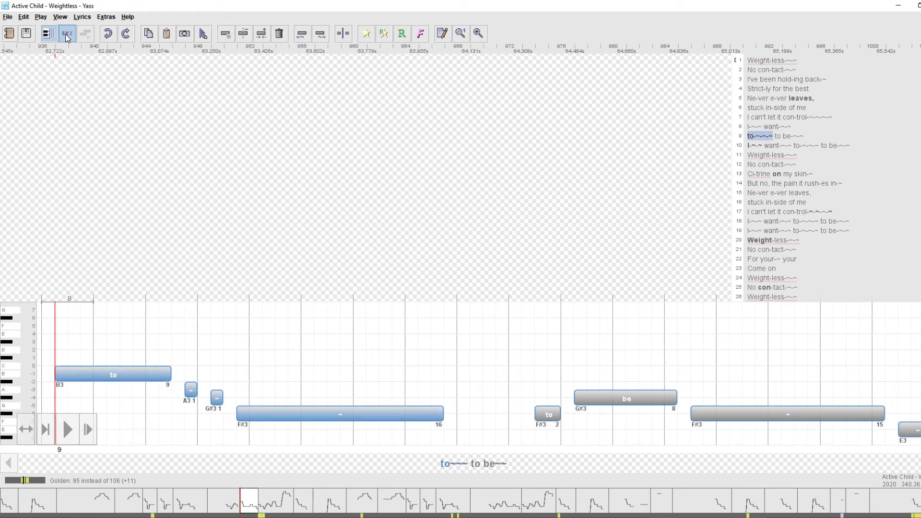
pyautogui.press('space')
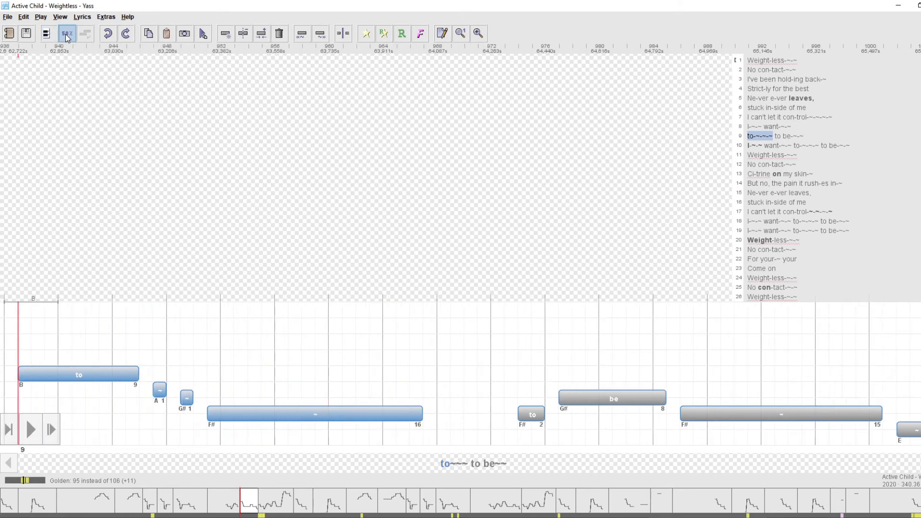
pyautogui.press('space')
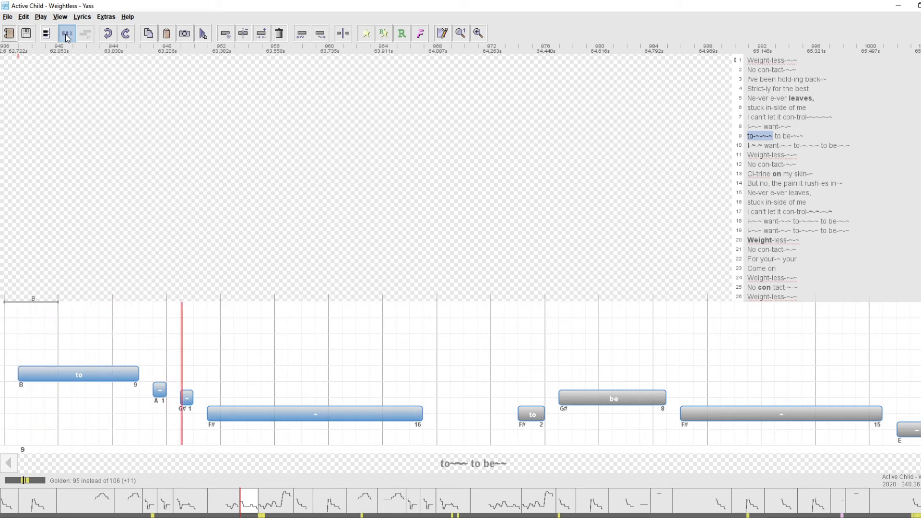
# - Slow the playback to 33% and listen to the selected "to" slide in line 9 again
pyautogui.click(62, 33)
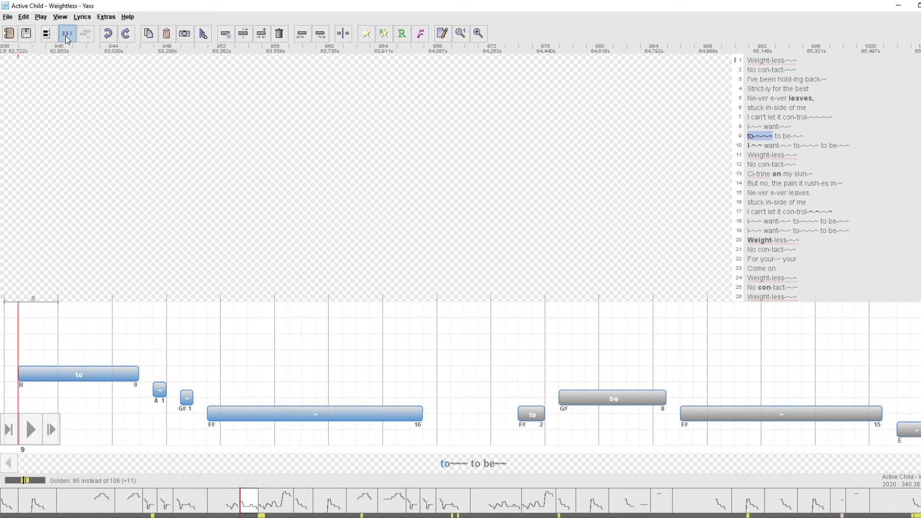
pyautogui.press('space')
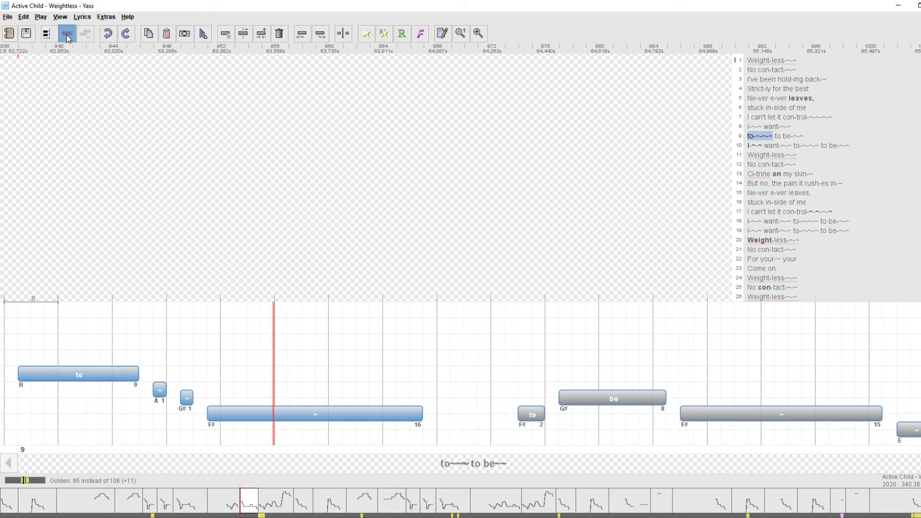
pyautogui.press('m')
pyautogui.press('space')
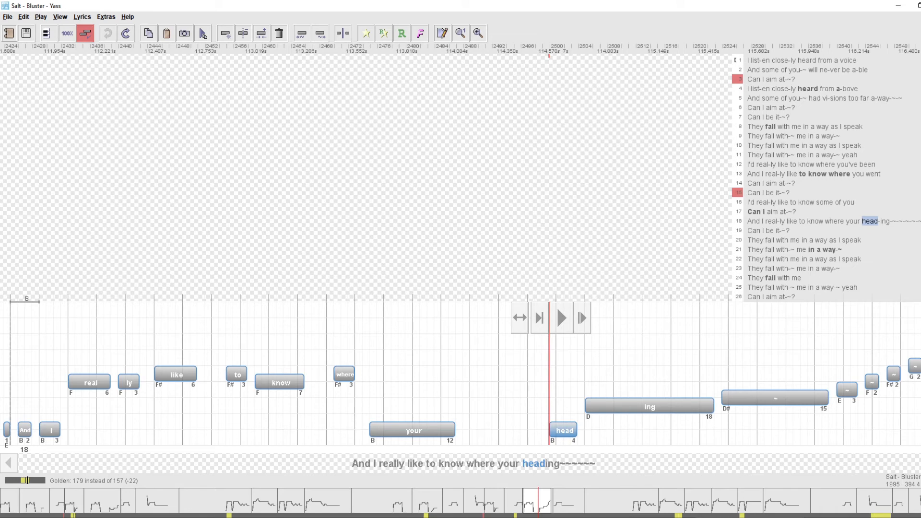
# - In "Bluster", insert a line break before "head" in line 18 and play back the new line
pyautogui.press('Return')
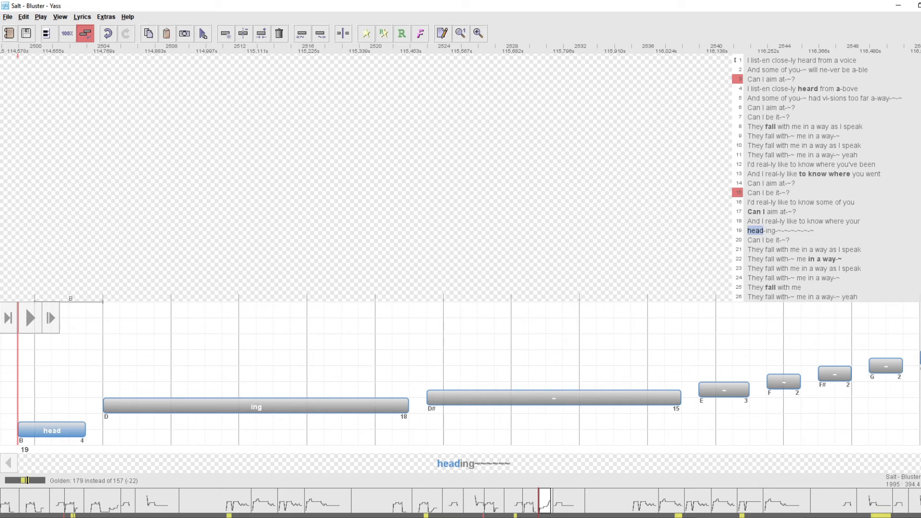
pyautogui.press('space')
pyautogui.press('space')
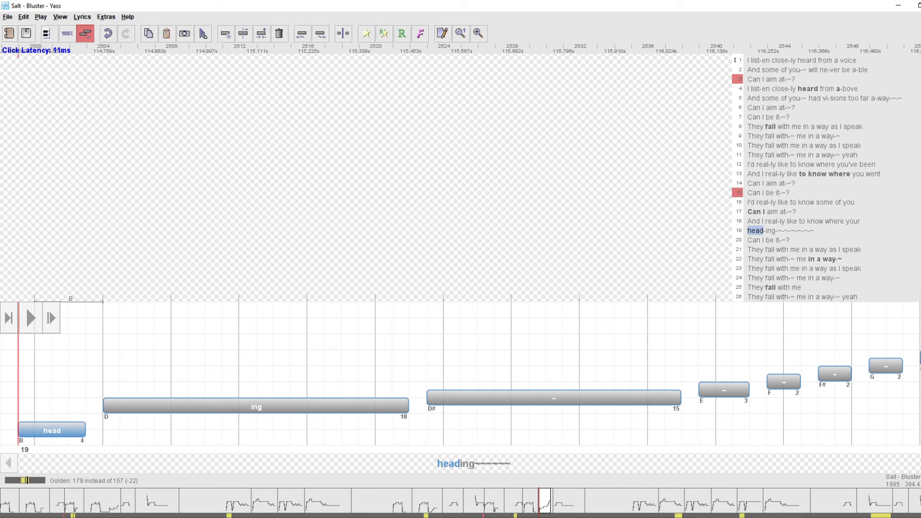
# - Step back and forth between "ing" and its first tilde notes in line 19 to compare the rising pitches
pyautogui.click(25, 306)
pyautogui.press('Right')
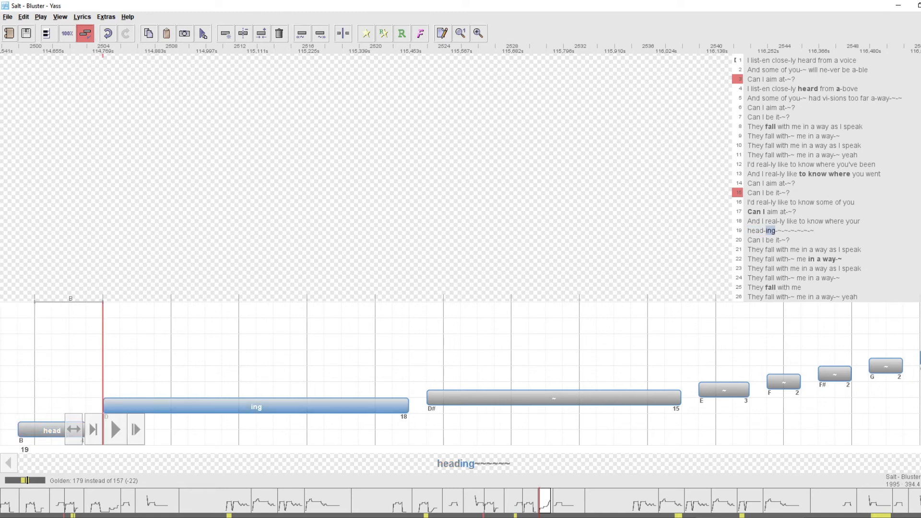
pyautogui.press('Right')
pyautogui.press('Right')
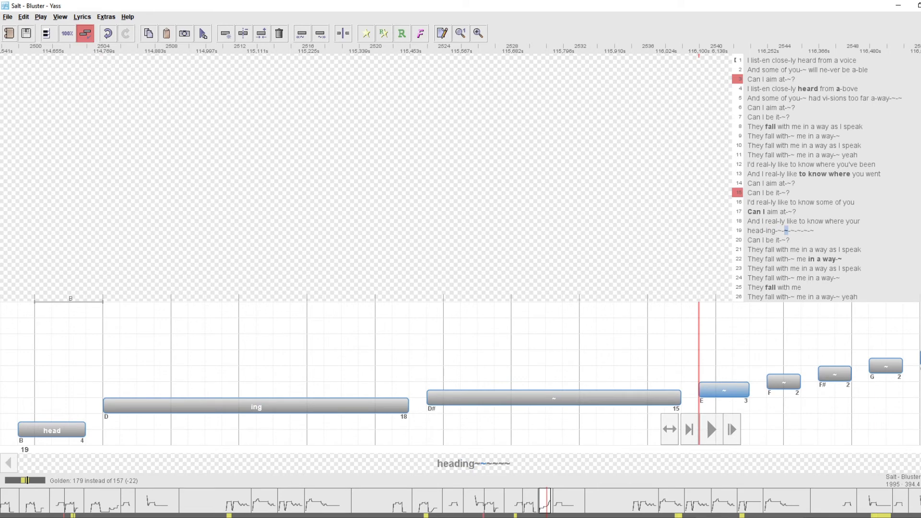
pyautogui.press('Left')
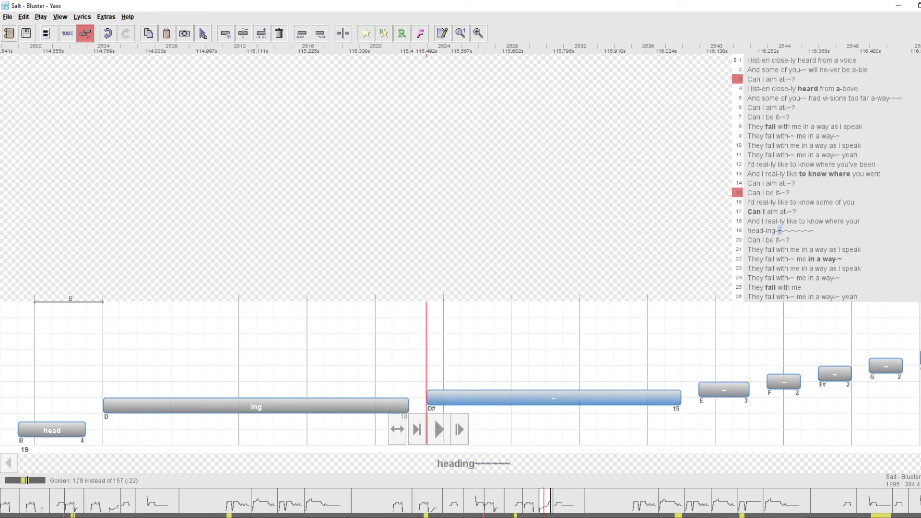
pyautogui.press('Left')
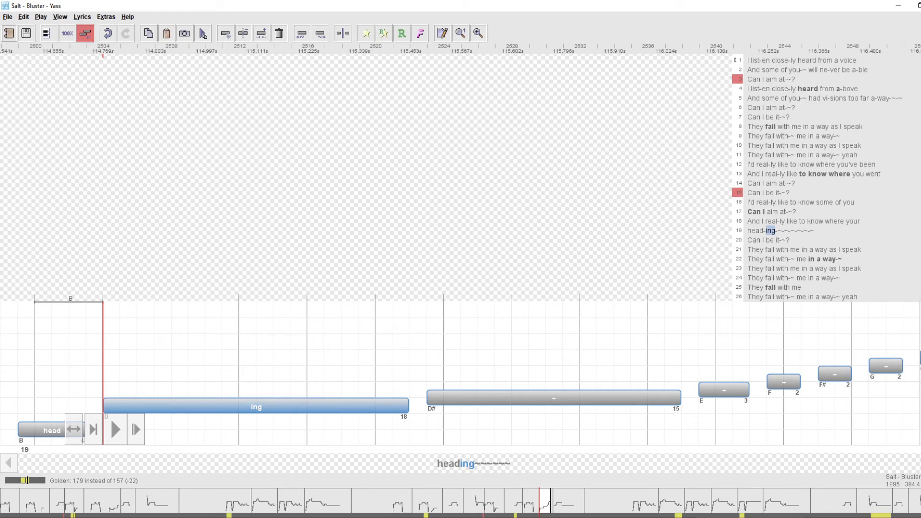
pyautogui.press('Right')
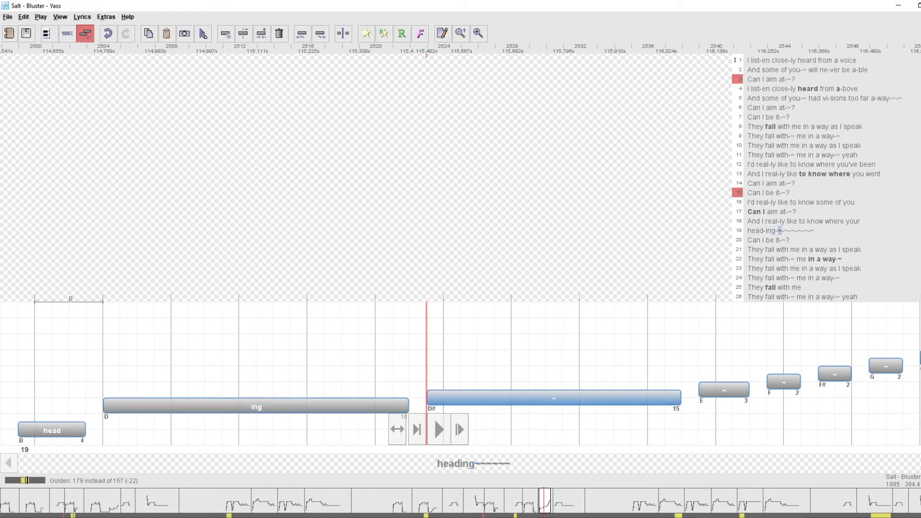
pyautogui.press('Left')
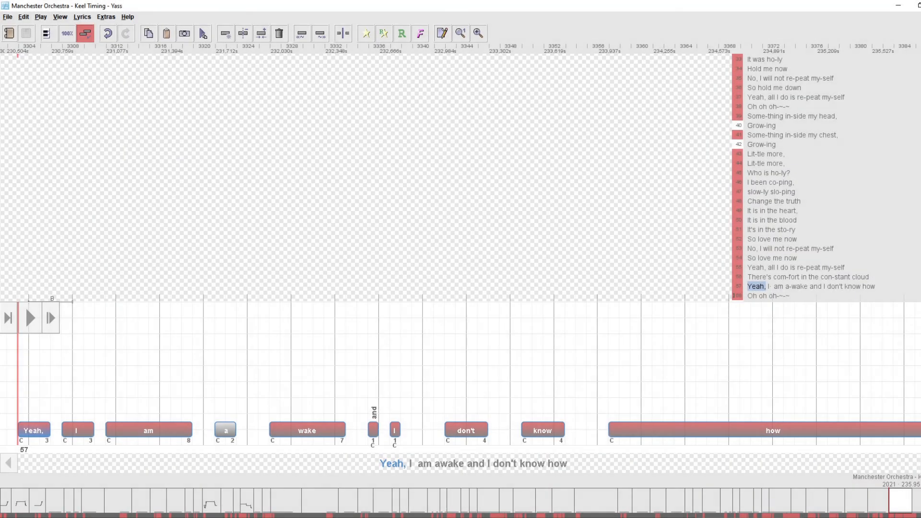
# - In "Keel Timing", listen repeatedly to the long "how" note at the end of line 57
pyautogui.press('Left')
pyautogui.press('space')
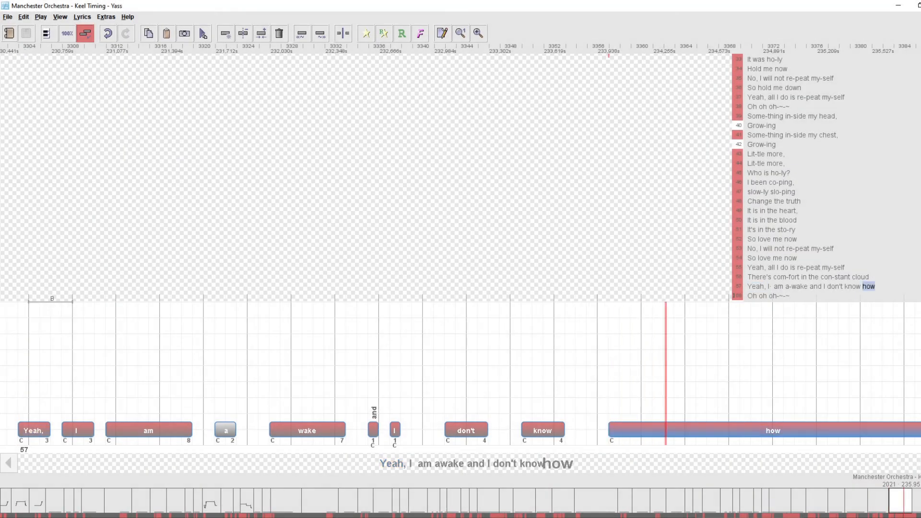
pyautogui.press('space')
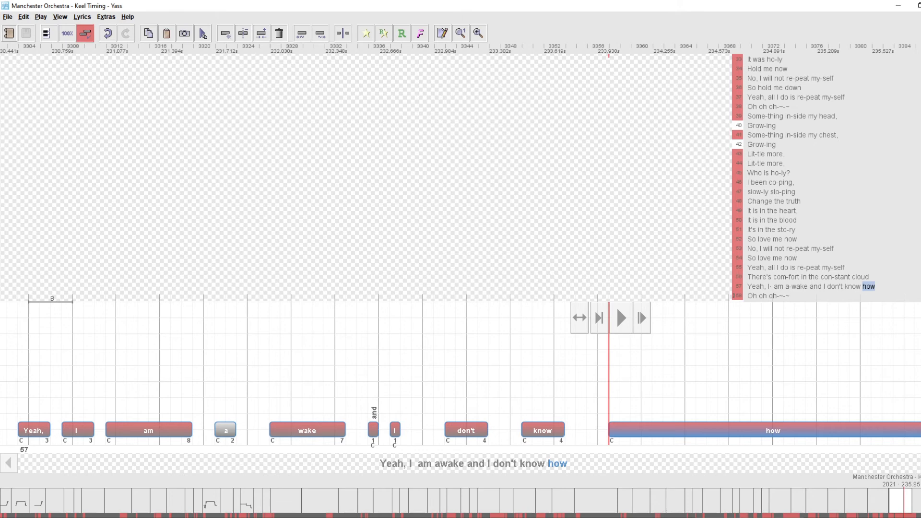
pyautogui.press('space')
pyautogui.press('space')
pyautogui.press('space')
pyautogui.press('space')
pyautogui.press('space')
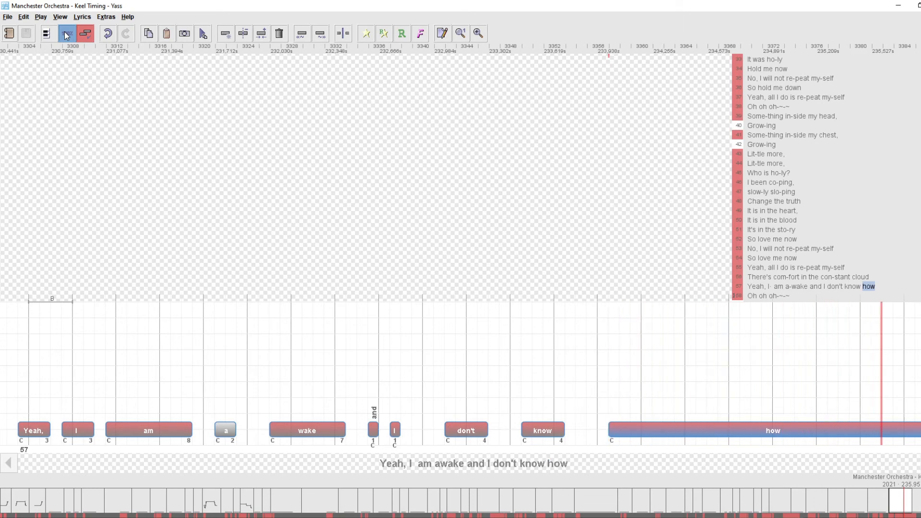
# - Raise the opening notes "Yeah," and "I" of line 57 to E4 and play them back
pyautogui.press('Home')
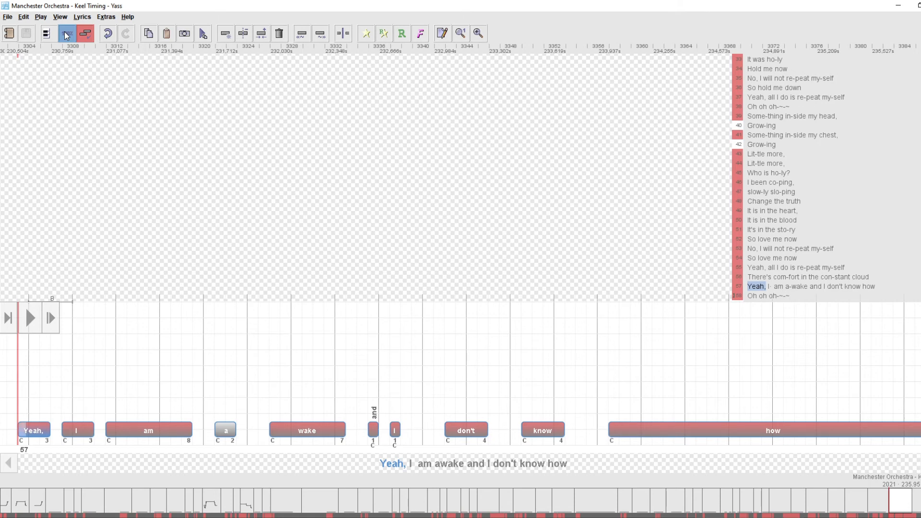
pyautogui.click(67, 34)
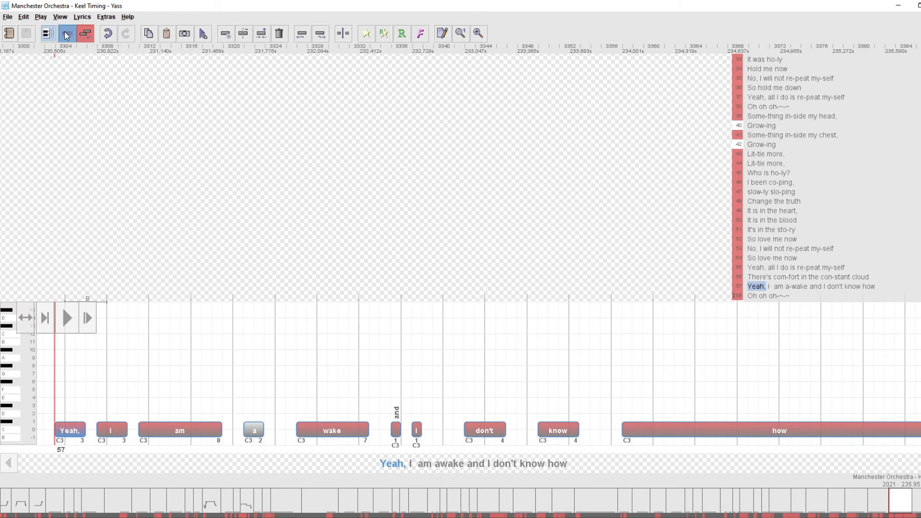
pyautogui.click(67, 36)
pyautogui.click(66, 35)
pyautogui.press('p')
pyautogui.press('Right')
pyautogui.press('Left')
pyautogui.click(66, 36)
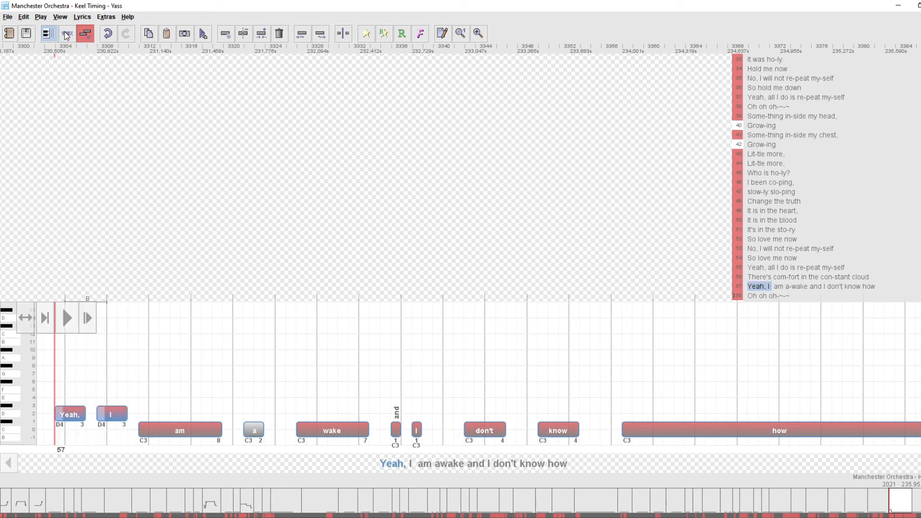
pyautogui.click(66, 35)
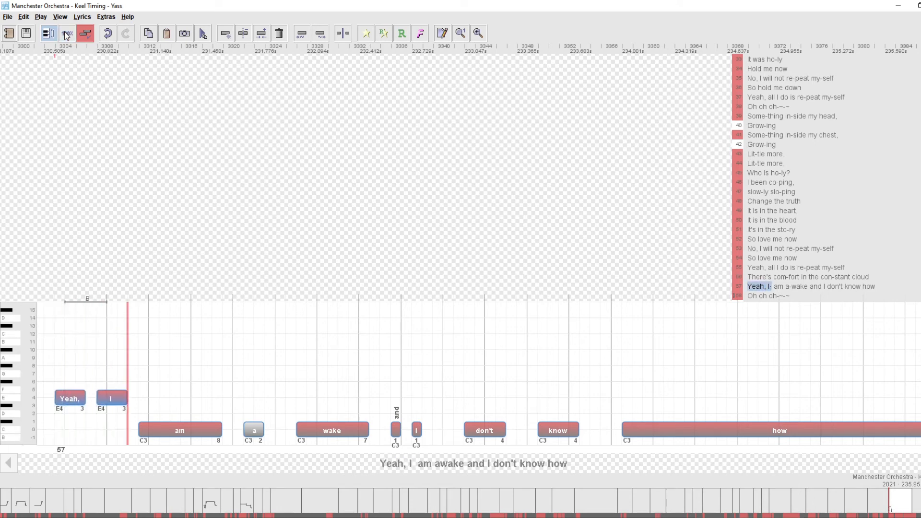
pyautogui.hotkey('shift', 'Down')
pyautogui.press('space')
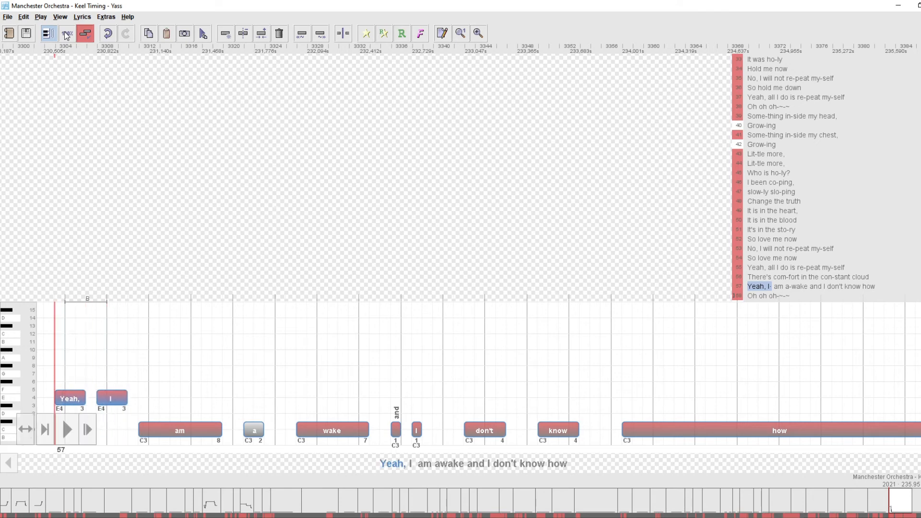
# - Raise the "am" note in line 57 to E4, replay the opening words, and move on to "a"
pyautogui.press('space')
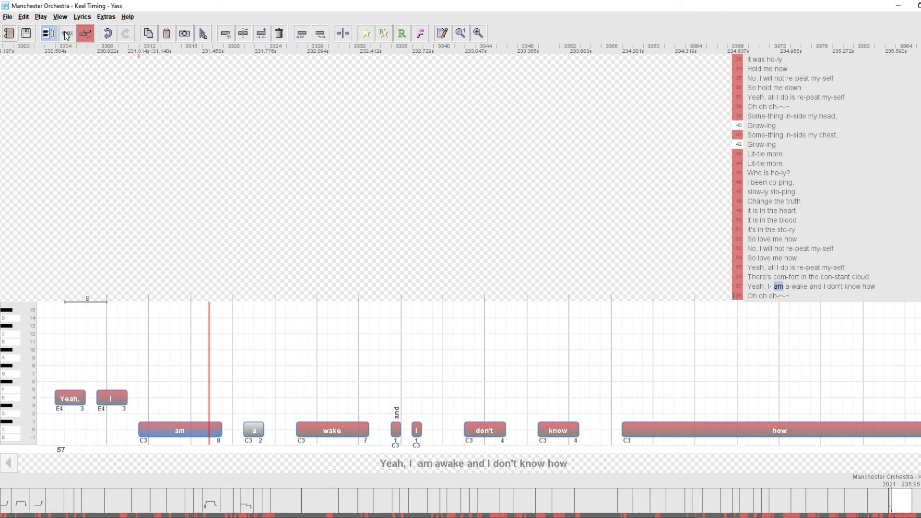
pyautogui.click(67, 35)
pyautogui.press('Left')
pyautogui.press('p')
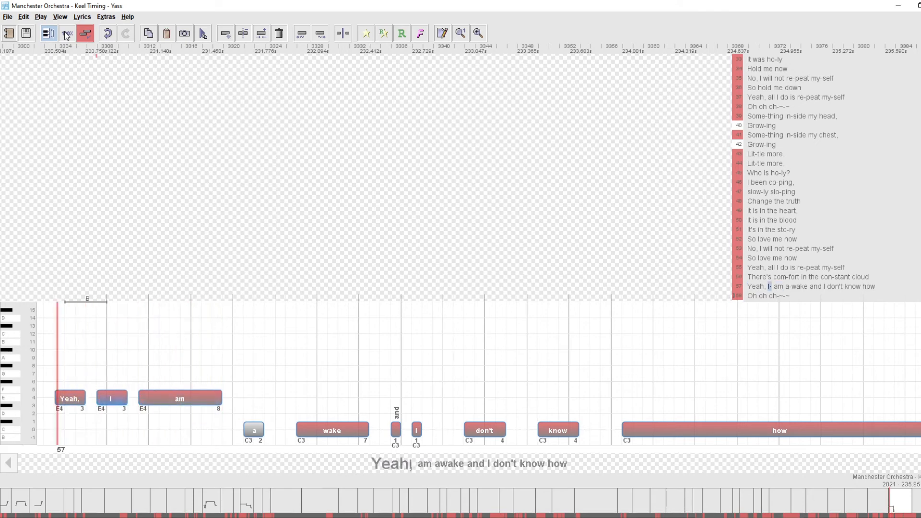
pyautogui.press('Right')
pyautogui.press('Right')
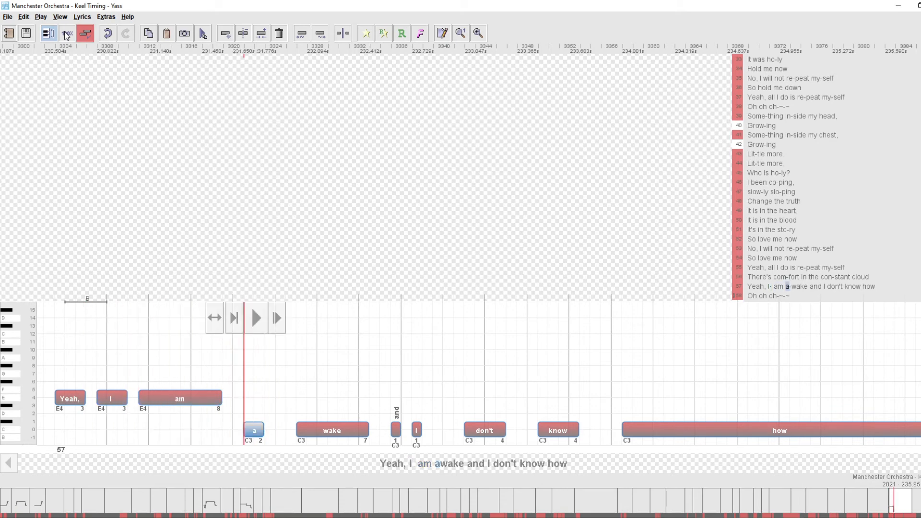
# - Raise the syllables "a" and "wake" in line 57 to F#4
pyautogui.click(67, 35)
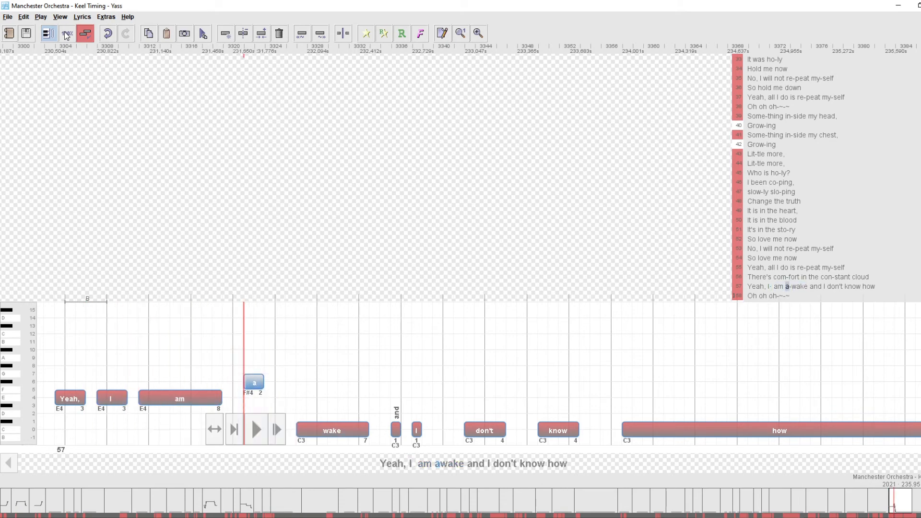
pyautogui.press('Right')
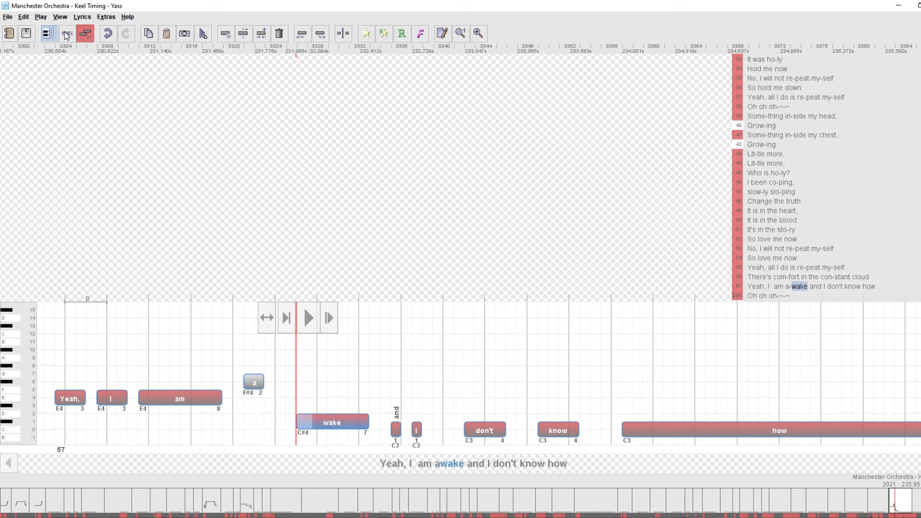
pyautogui.click(66, 36)
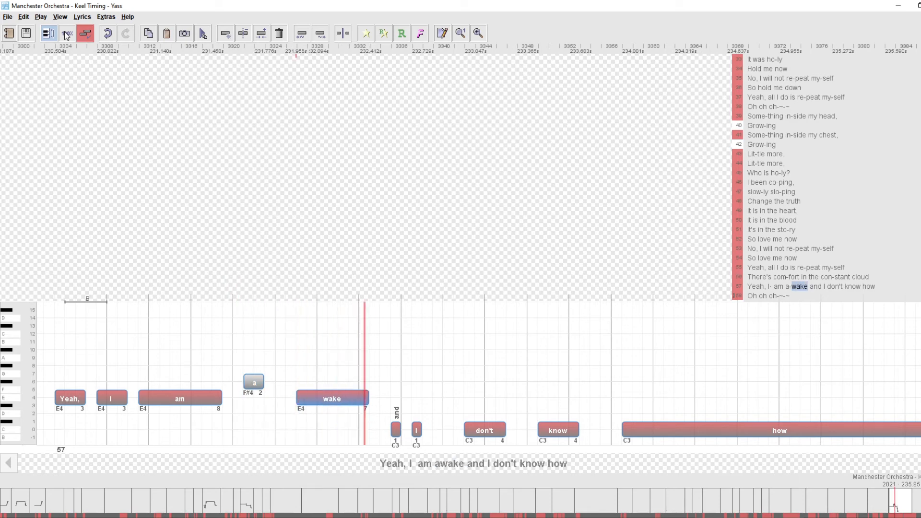
pyautogui.click(67, 35)
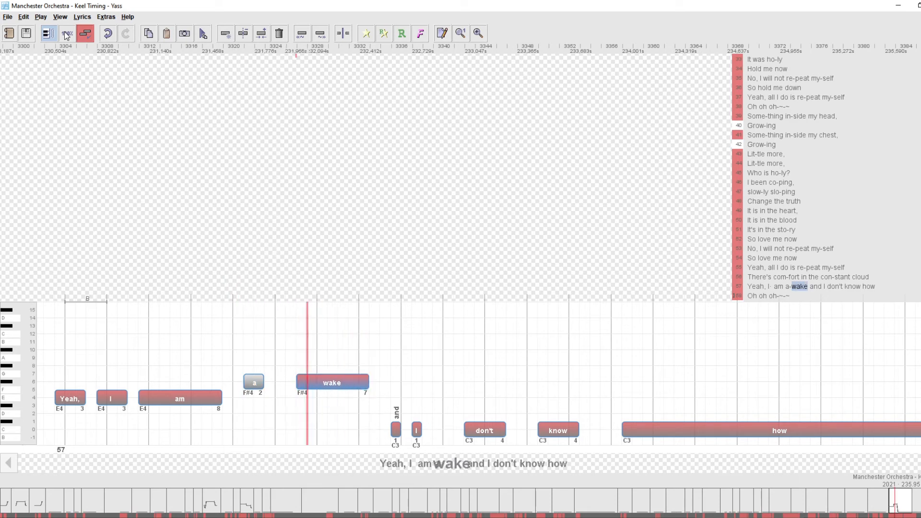
# - Replay the opening words of line 57 and raise the "a" note to G#4
pyautogui.press('Left')
pyautogui.press('Left')
pyautogui.press('Left')
pyautogui.press('p')
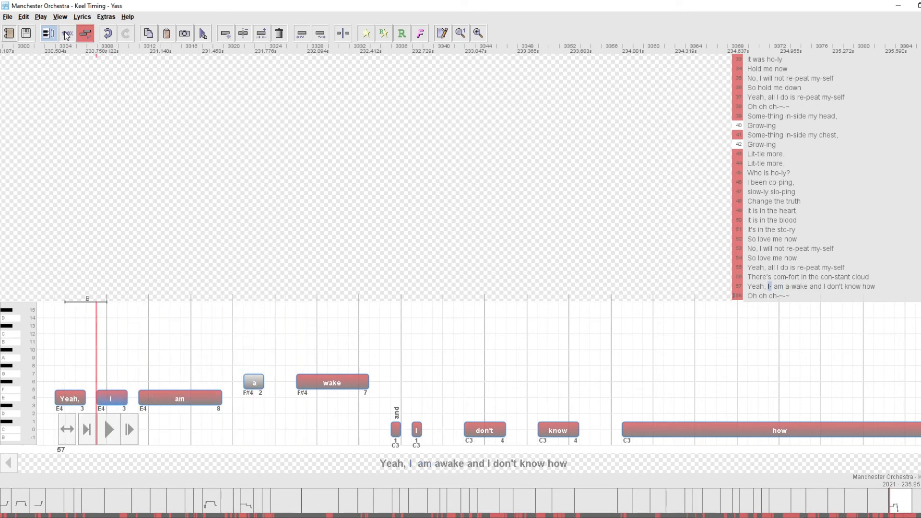
pyautogui.press('Right')
pyautogui.press('Right')
pyautogui.press('Up')
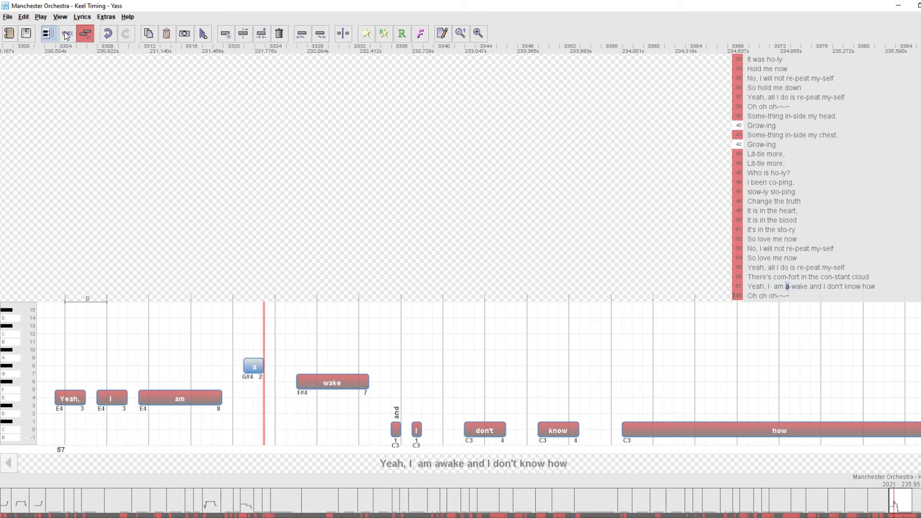
pyautogui.press('p')
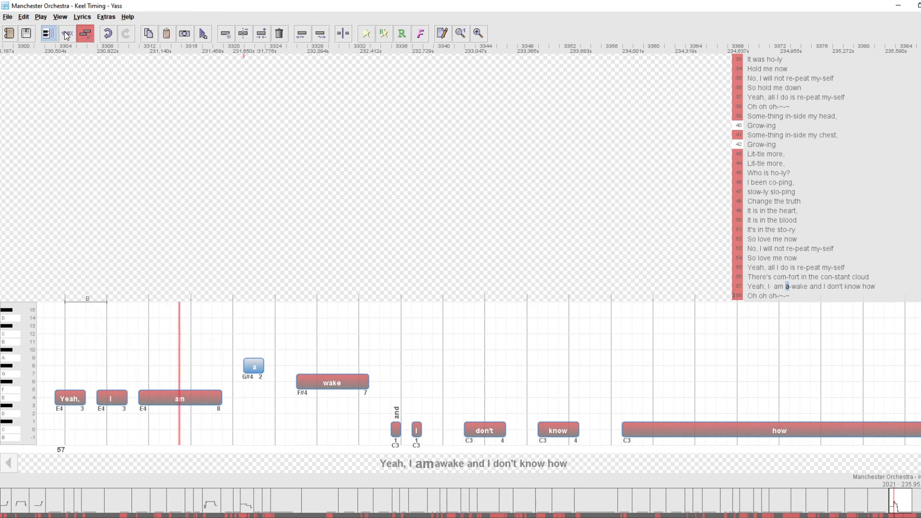
# - Raise the short "and" and "I" notes in line 57 together to F#4
pyautogui.press('Right')
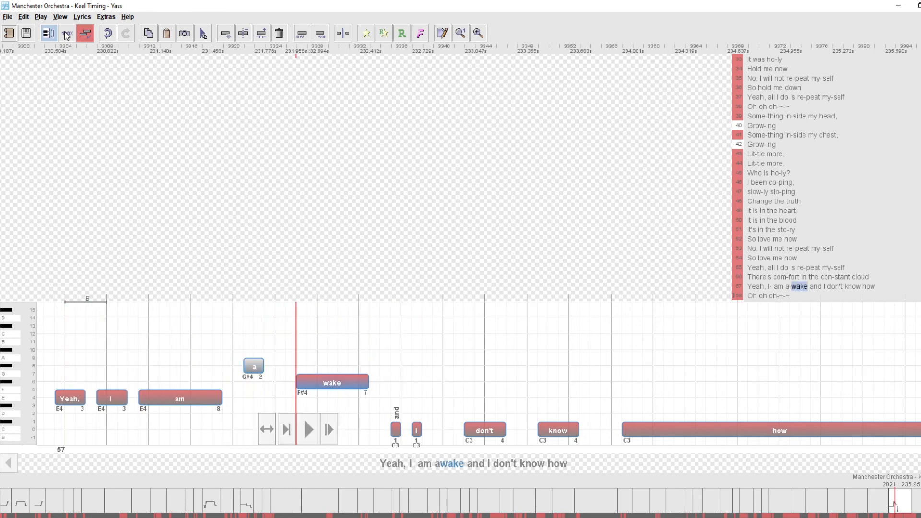
pyautogui.press('Right')
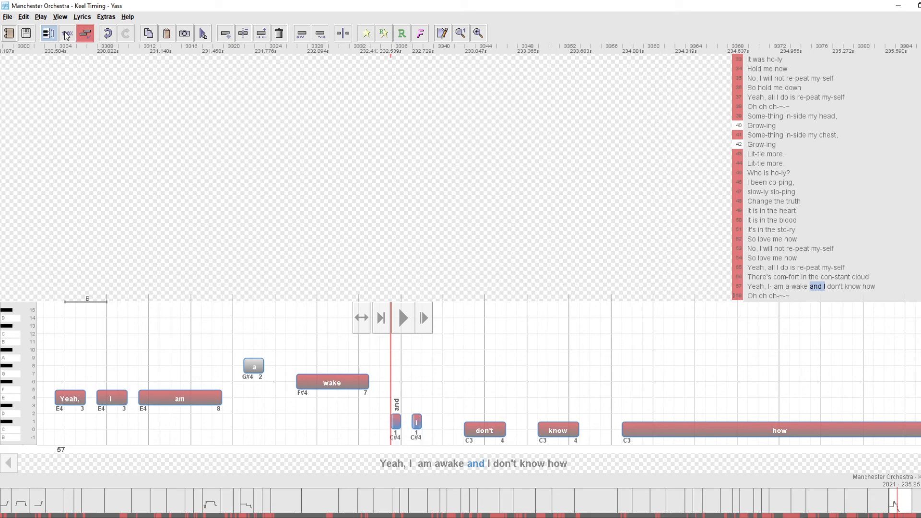
pyautogui.press('Up')
pyautogui.press('Up')
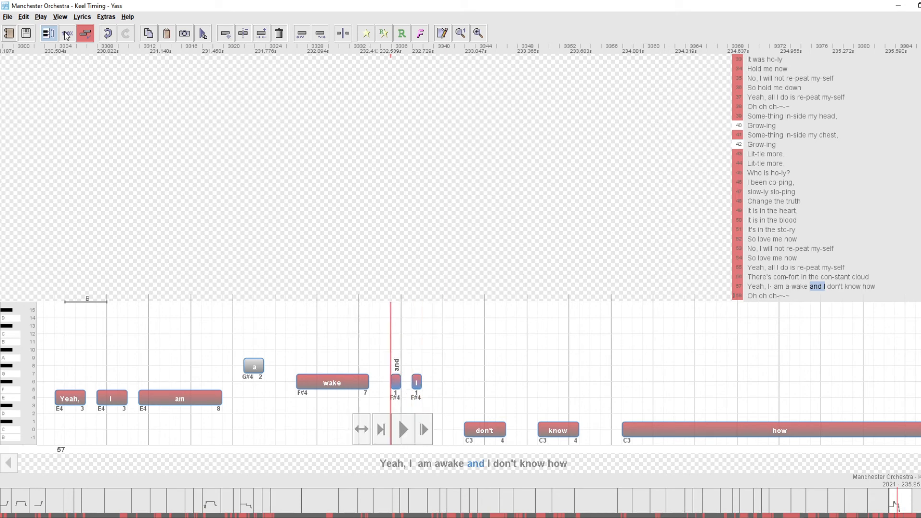
# - Listen to the following words of line 57 and raise the "don't" note to G#4
pyautogui.press('Right')
pyautogui.press('p')
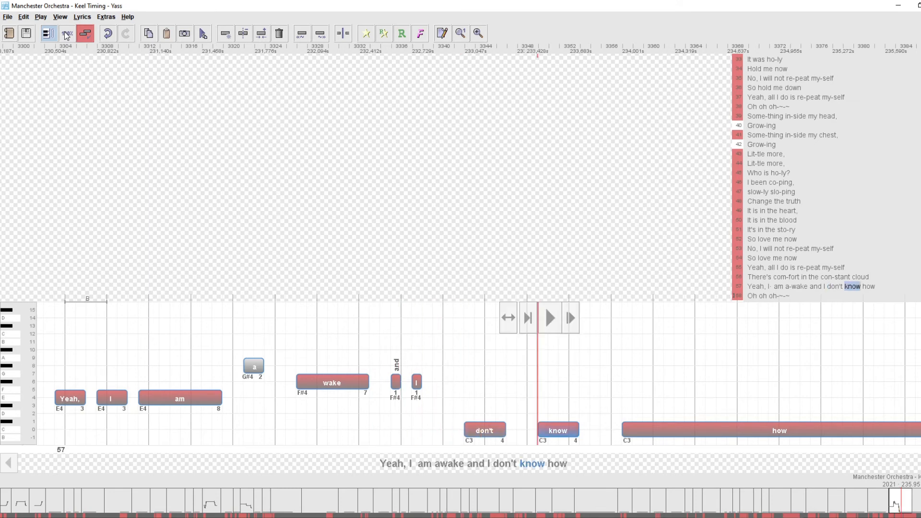
pyautogui.press('Up')
pyautogui.press('Up')
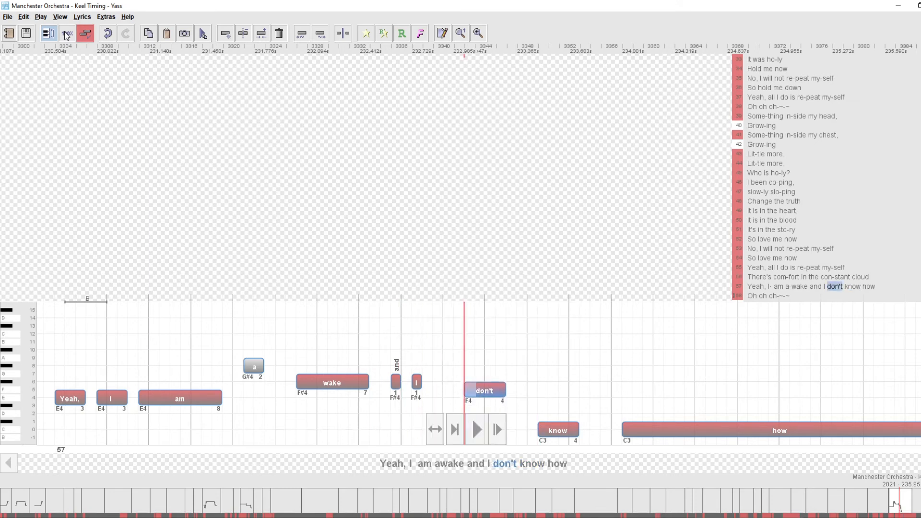
pyautogui.press('Up')
pyautogui.press('Up')
pyautogui.press('Up')
# - Raise the "know" note in line 57 to F#4
pyautogui.press('Right')
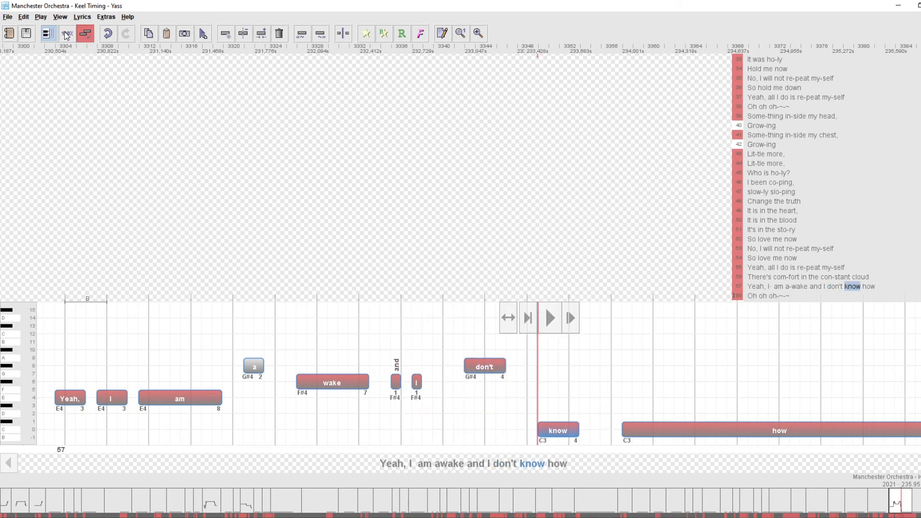
pyautogui.press('Up')
pyautogui.press('Up')
pyautogui.press('Up')
pyautogui.press('Up')
pyautogui.press('Up')
pyautogui.press('Up')
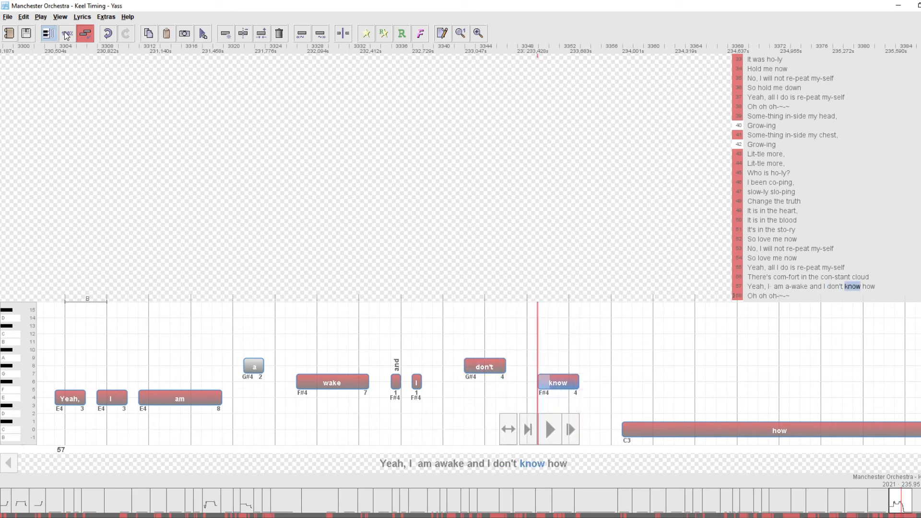
# - Raise the long "how" note at the end of line 57 to F#4 and play it back
pyautogui.press('Right')
pyautogui.press('Up')
pyautogui.press('Up')
pyautogui.press('Up')
pyautogui.press('Up')
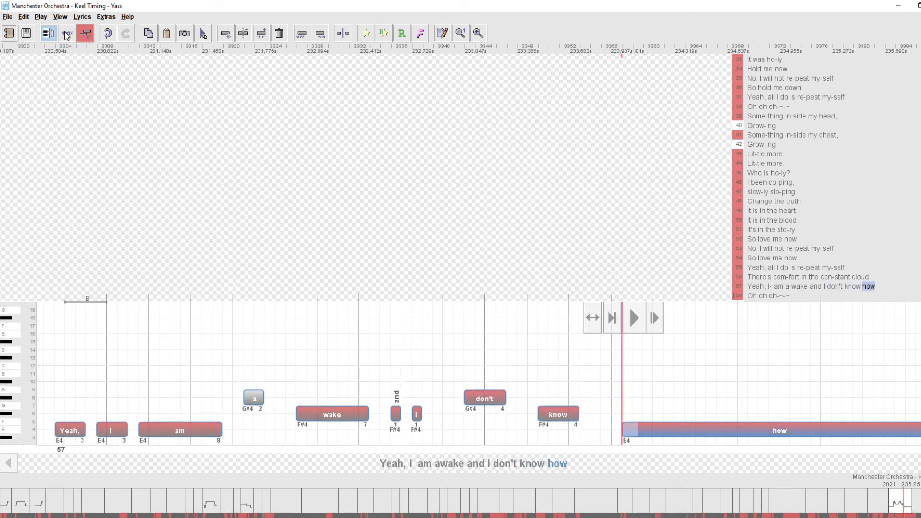
pyautogui.press('Up')
pyautogui.press('Up')
pyautogui.press('space')
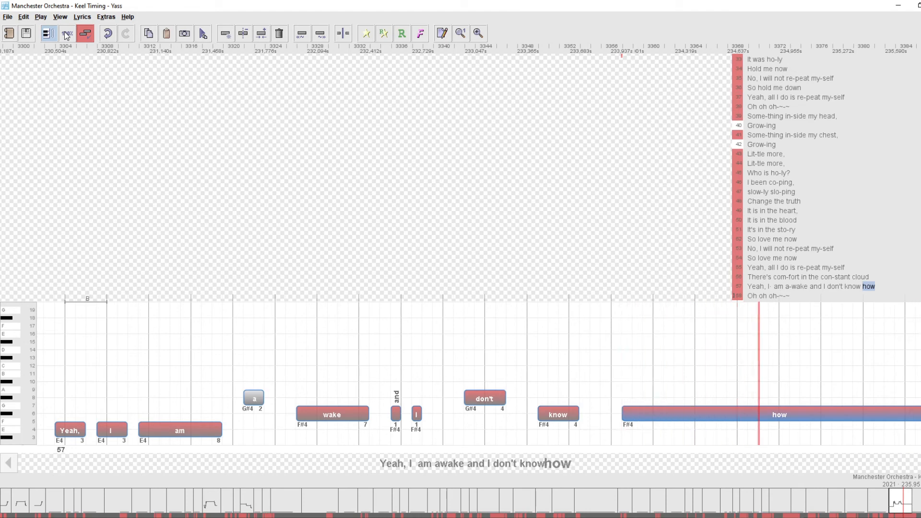
# - Insert a line break before "how" so the note sits alone in line 58, and play it
pyautogui.press('Left')
pyautogui.press('Right')
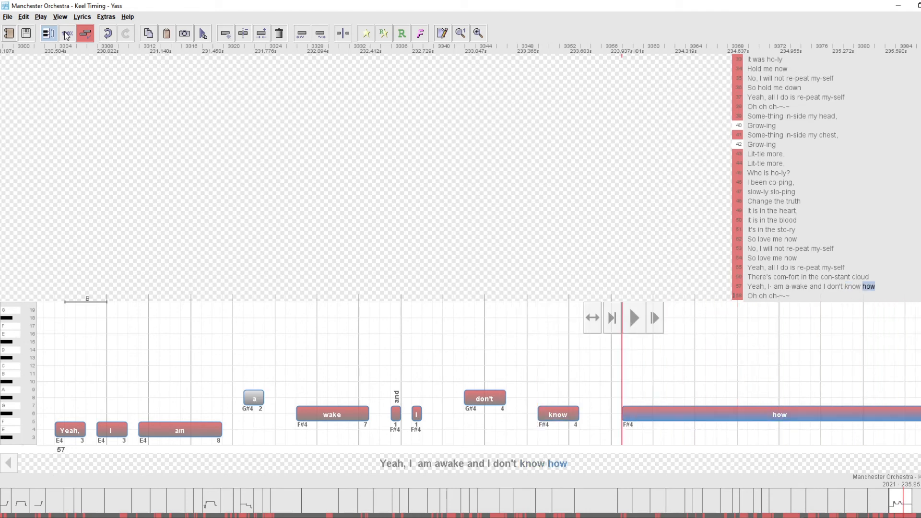
pyautogui.press('-')
pyautogui.press('space')
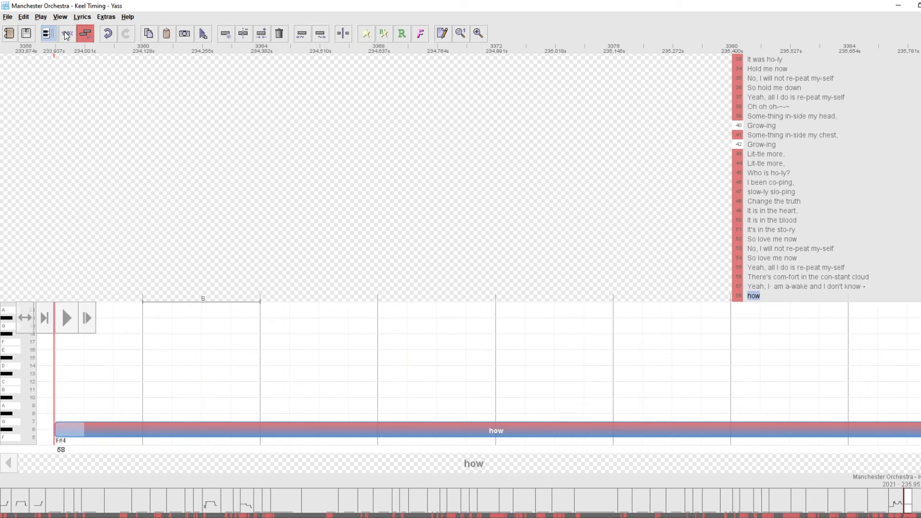
# - Turn off the piano keyboard, switch playback to 50% speed and listen repeatedly to the "how" note in line 58
pyautogui.press('space')
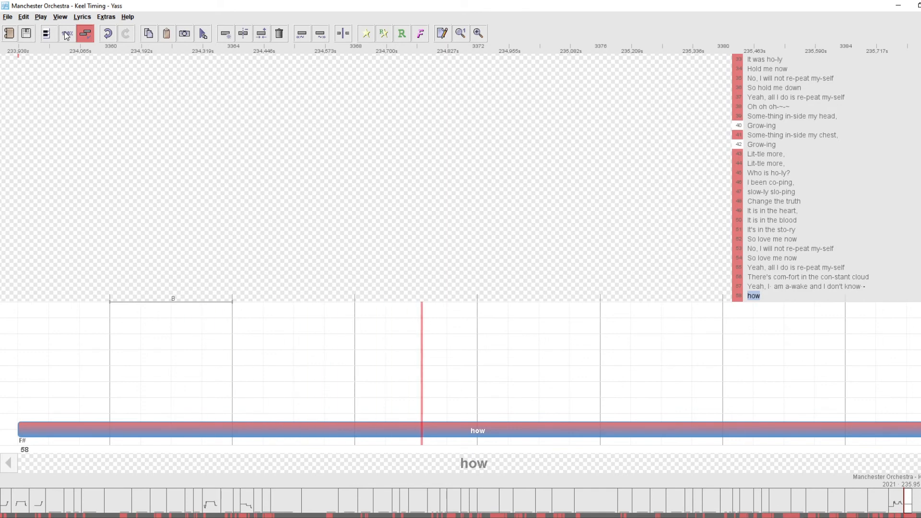
pyautogui.press('space')
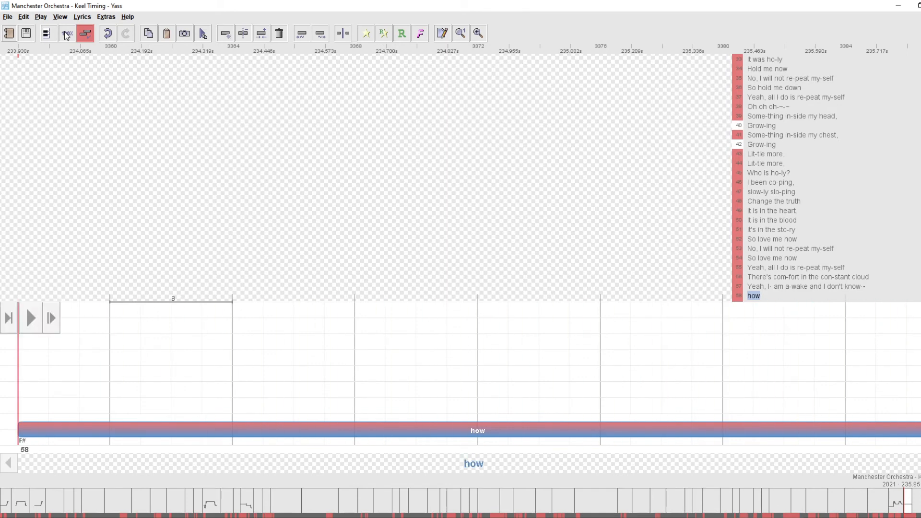
pyautogui.press('space')
pyautogui.press('space')
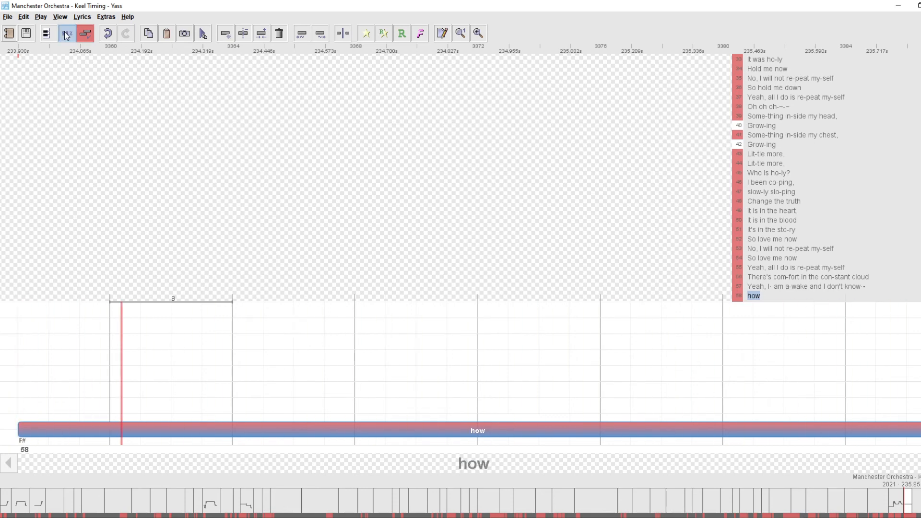
pyautogui.press('space')
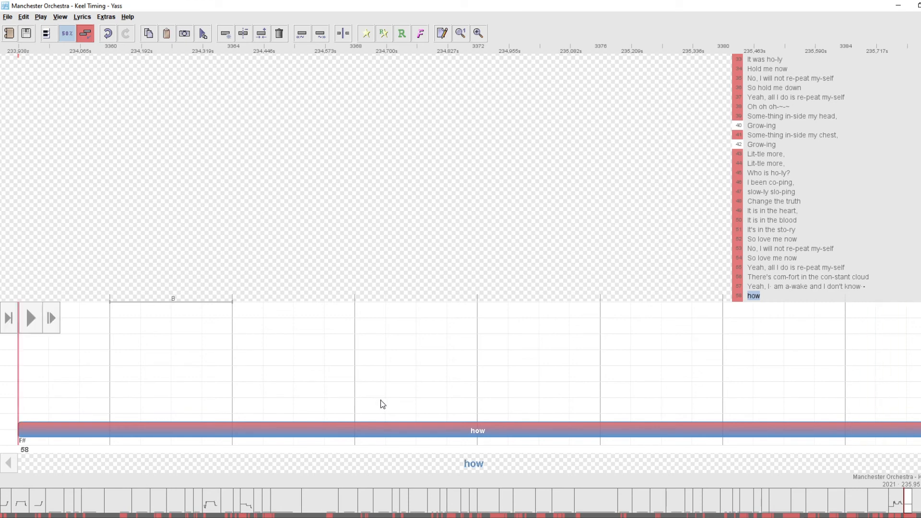
pyautogui.press('space')
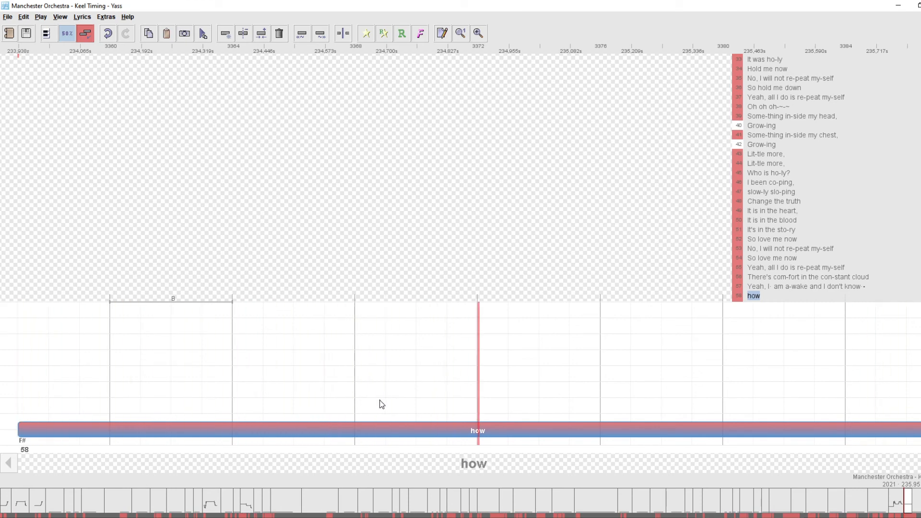
# - Split the "how" note in line 58, extend the new tilde note's start three beats earlier, and play it
pyautogui.press('c')
pyautogui.press('Right')
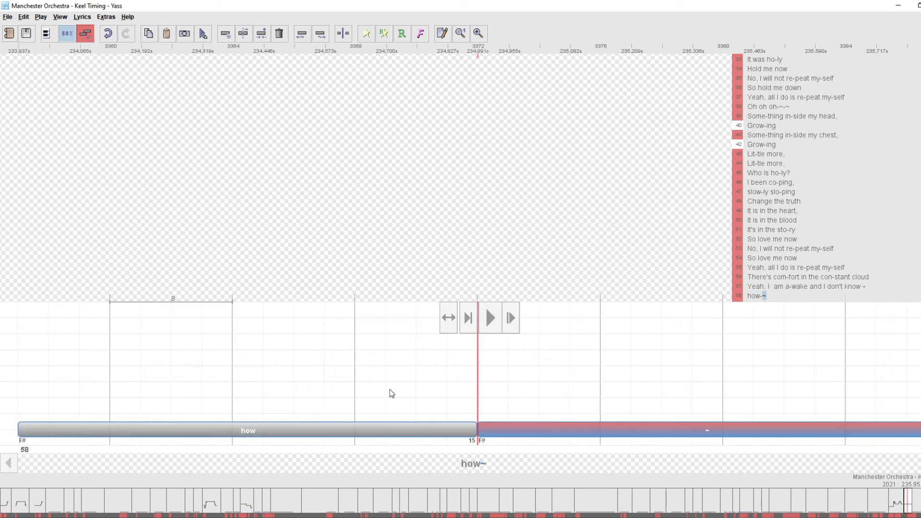
pyautogui.hotkey('ctrl', 'Left')
pyautogui.hotkey('ctrl', 'Left')
pyautogui.hotkey('ctrl', 'Left')
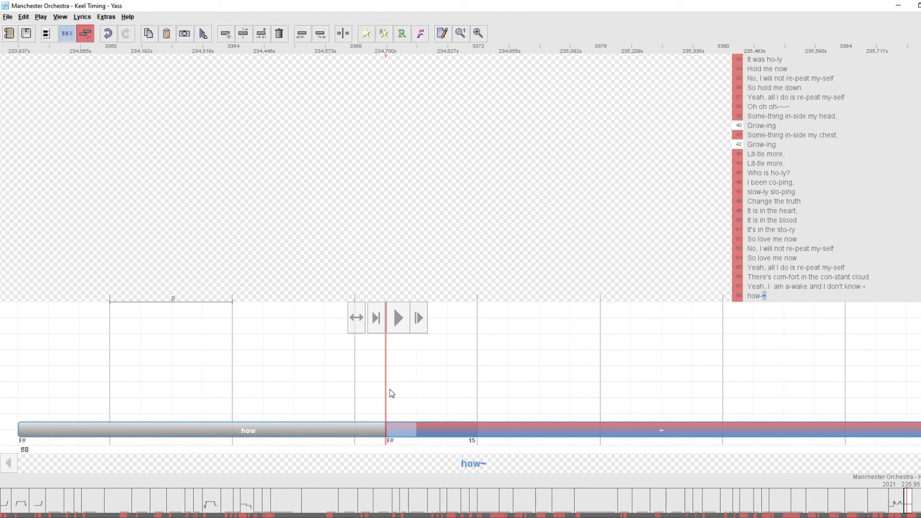
pyautogui.press('space')
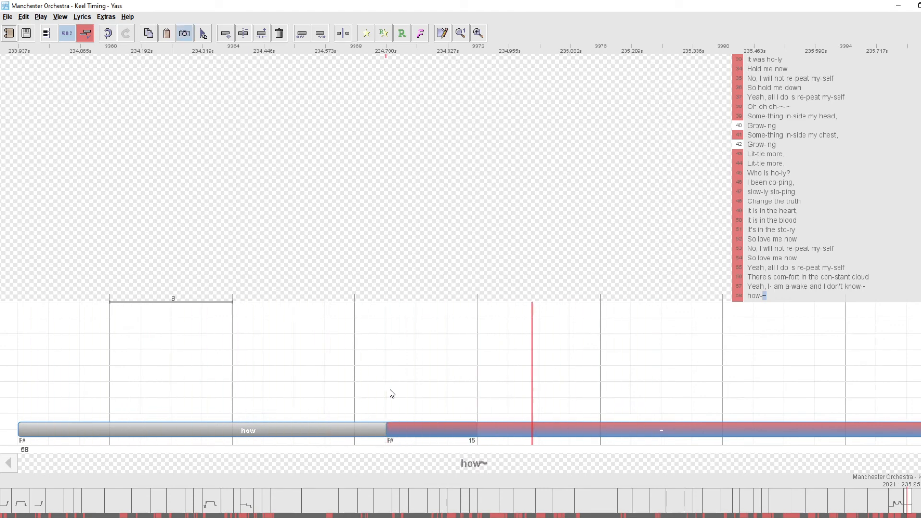
# - Shorten the "how" note in line 58 to 11 beats and play it back
pyautogui.press('space')
pyautogui.press('Left')
pyautogui.hotkey('alt', 'Left')
pyautogui.hotkey('alt', 'Left')
pyautogui.hotkey('alt', 'Left')
pyautogui.hotkey('alt', 'Left')
pyautogui.hotkey('alt', 'Left')
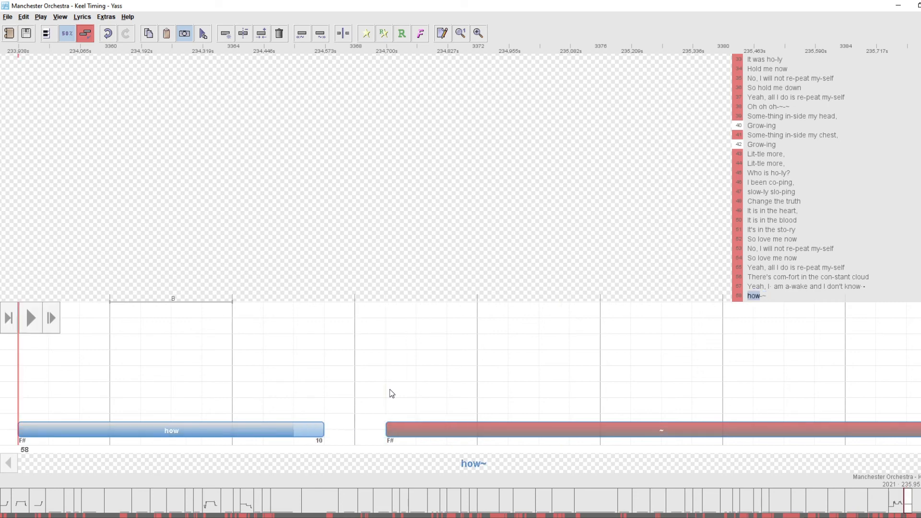
pyautogui.hotkey('alt', 'Right')
pyautogui.press('space')
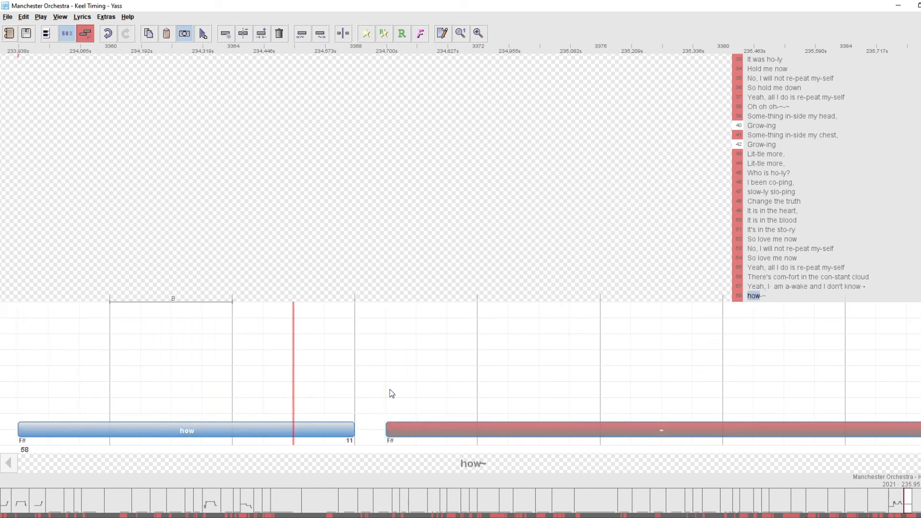
# - Split the tilde note after "how" in two and listen to both parts repeatedly
pyautogui.press('Right')
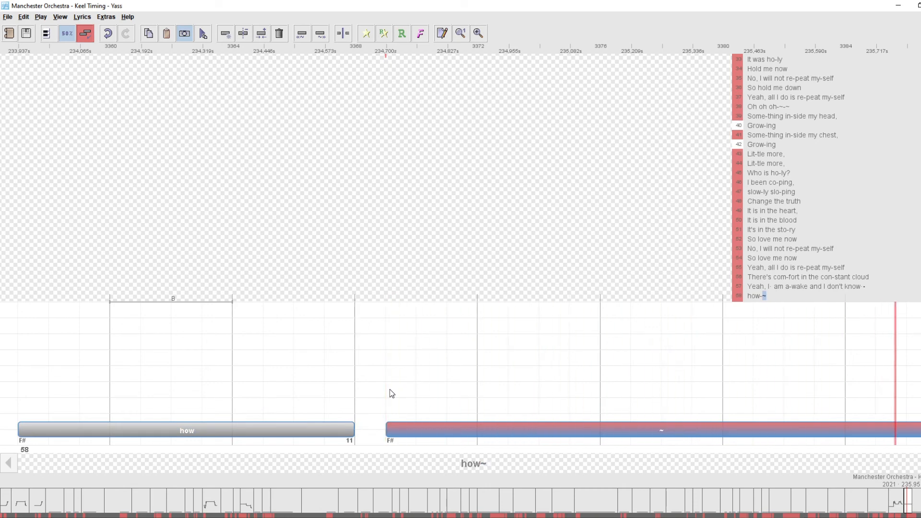
pyautogui.press('c')
pyautogui.press('space')
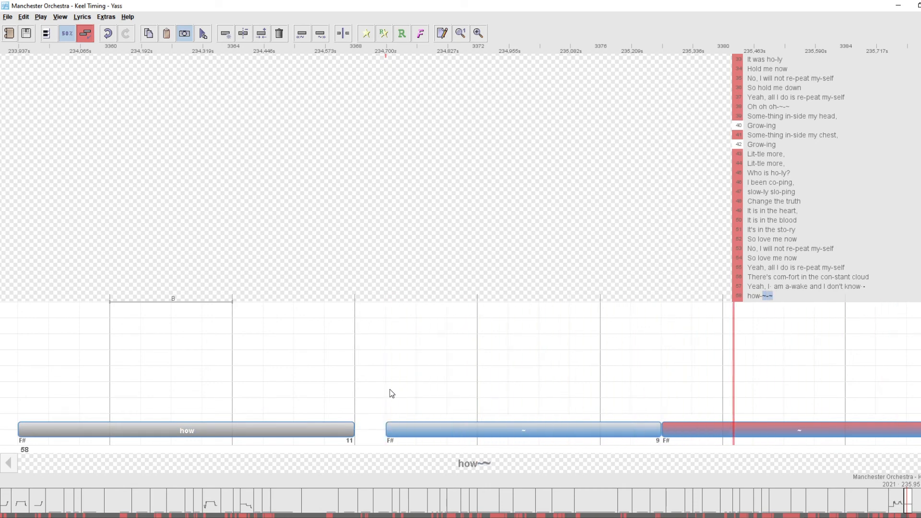
pyautogui.press('space')
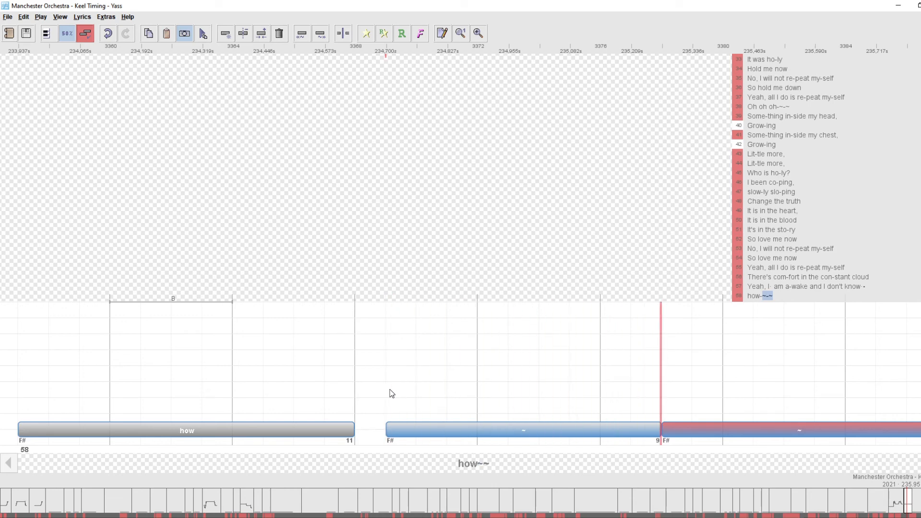
pyautogui.press('space')
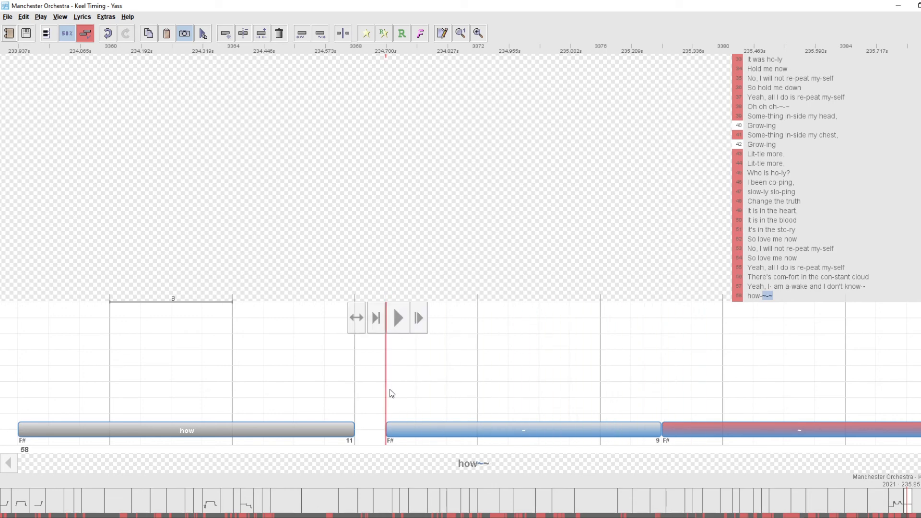
pyautogui.press('space')
pyautogui.press('space')
pyautogui.press('space')
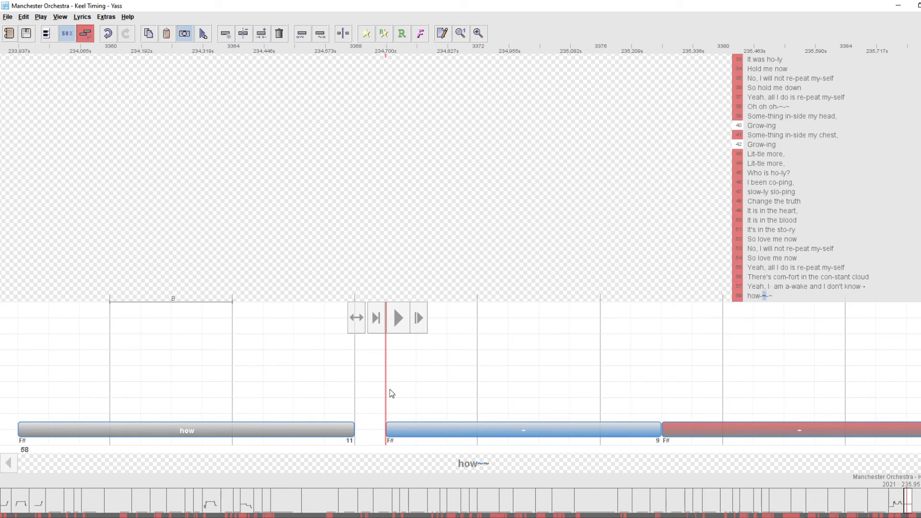
# - Shorten the first tilde note after "how" to 8 beats and replay it
pyautogui.hotkey('alt', 'Left')
pyautogui.press('space')
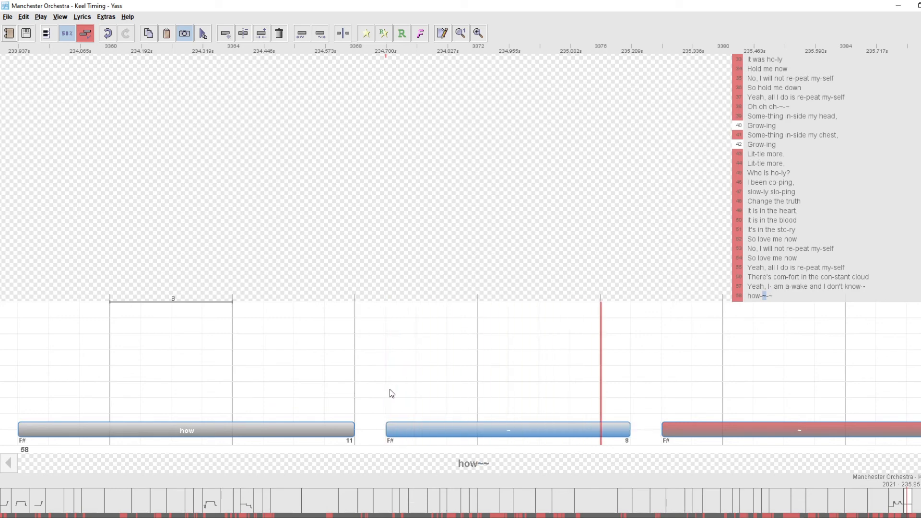
pyautogui.press('space')
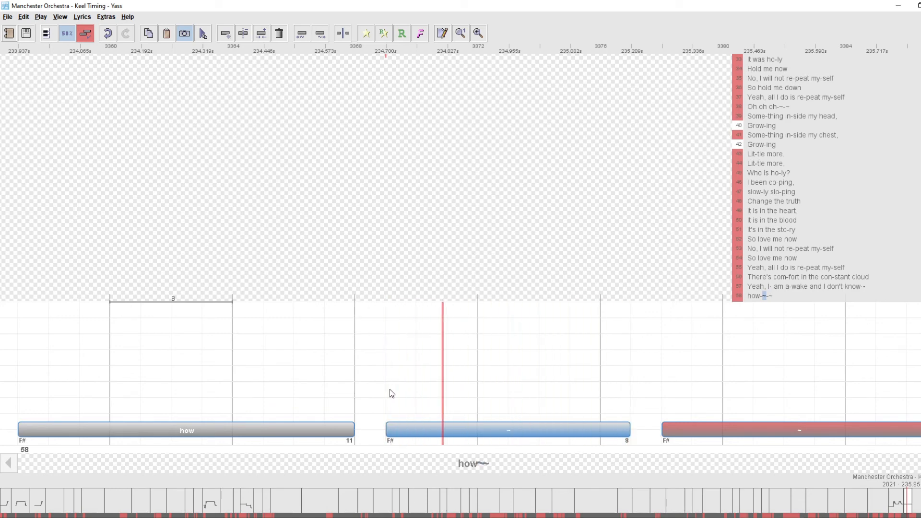
# - Split the 8-beat tilde note after "how" in line 58 into three 2-beat notes separated by one-beat gaps
pyautogui.press('.')
pyautogui.press('.')
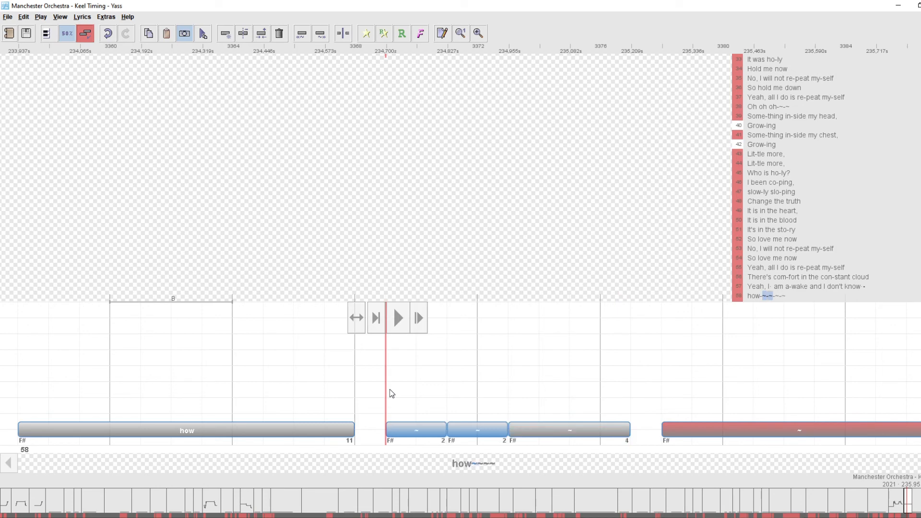
pyautogui.press('Right')
pyautogui.press('Left')
pyautogui.hotkey('shift', 'Right')
pyautogui.press('Right')
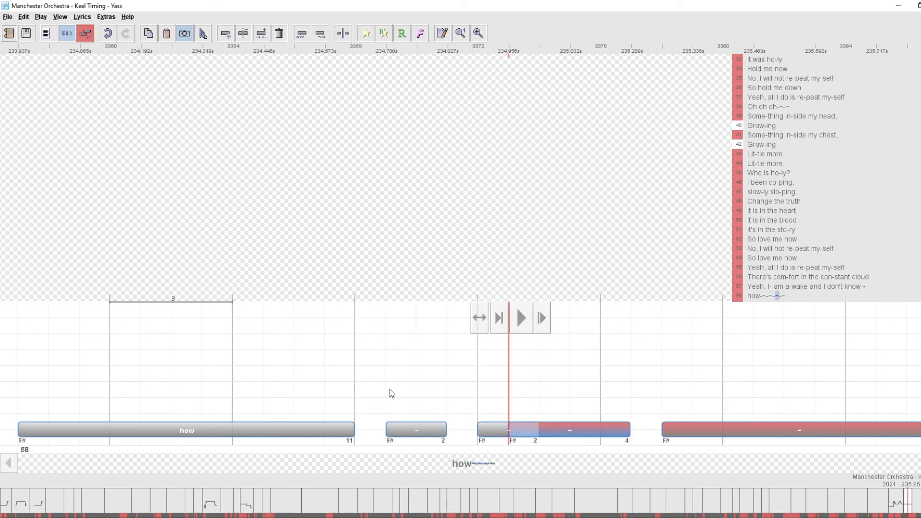
pyautogui.hotkey('ctrl', 'Right')
pyautogui.hotkey('ctrl', 'Right')
pyautogui.press('p')
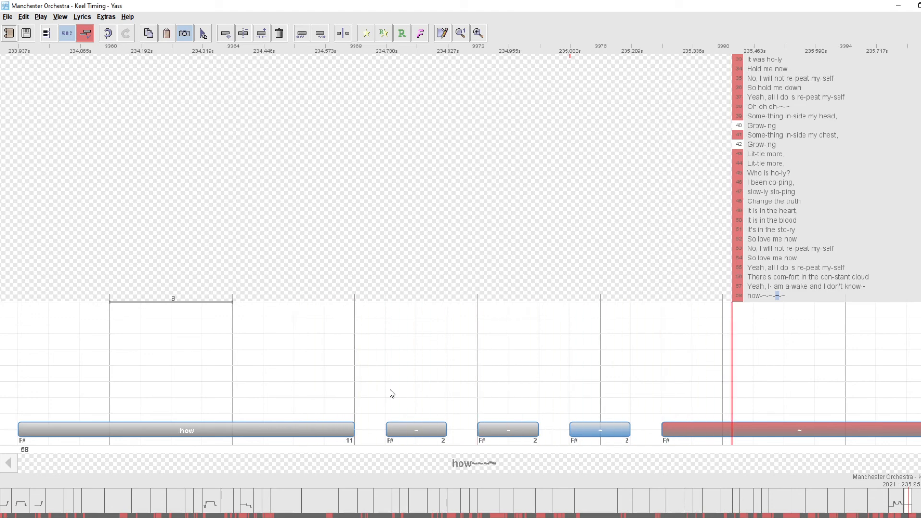
# - Set the third tilde note's length in line 58 to 6 beats by ear, replaying it after each adjustment
pyautogui.press('9')
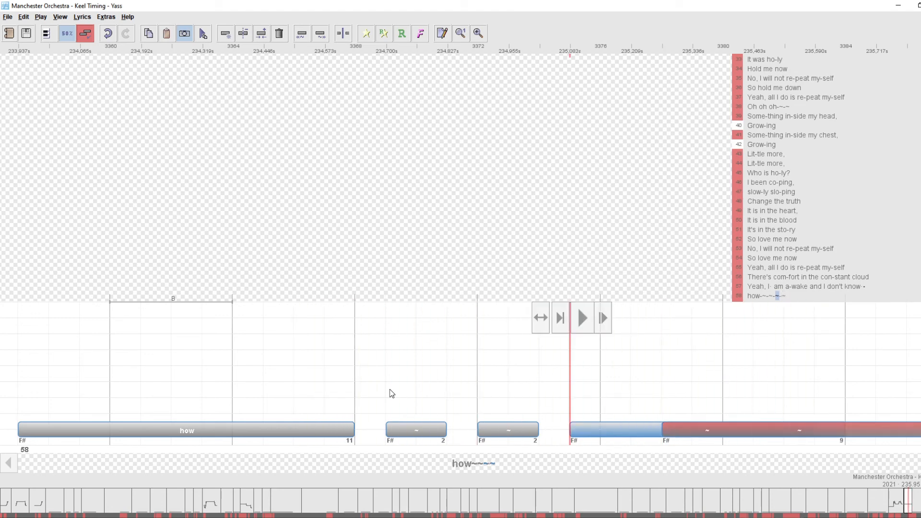
pyautogui.press('space')
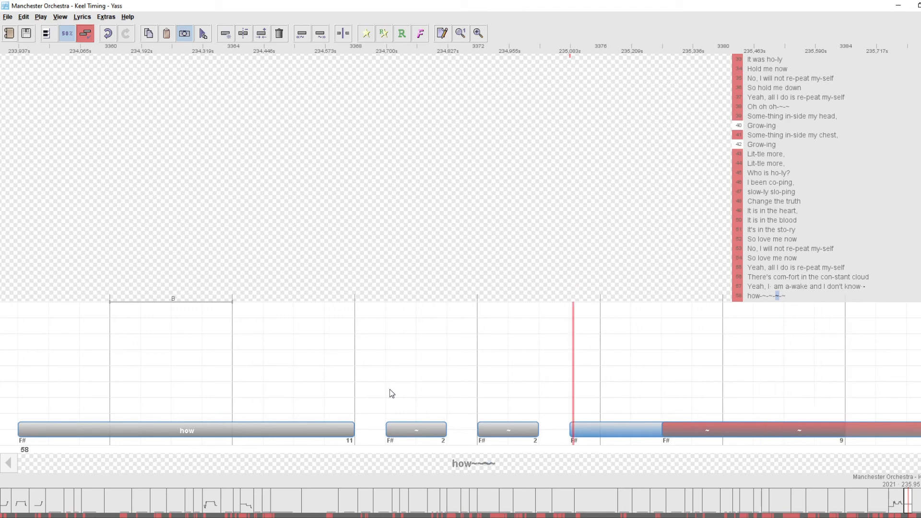
pyautogui.press('space')
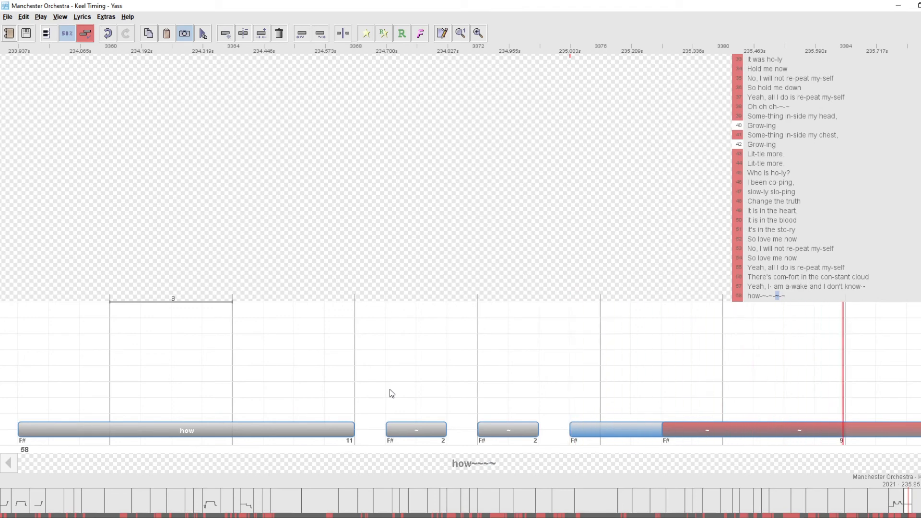
pyautogui.hotkey('shift', 'Left')
pyautogui.press('space')
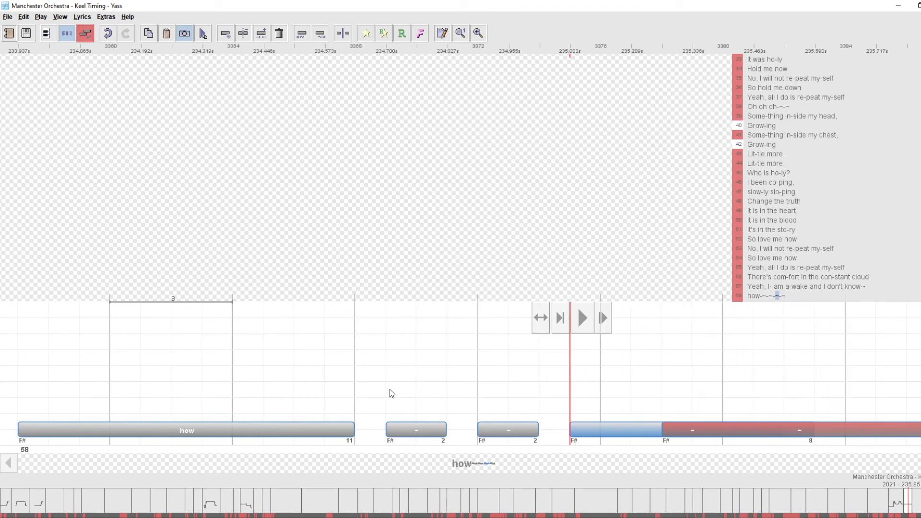
pyautogui.hotkey('shift', 'Left')
pyautogui.hotkey('shift', 'Left')
pyautogui.press('space')
pyautogui.press('space')
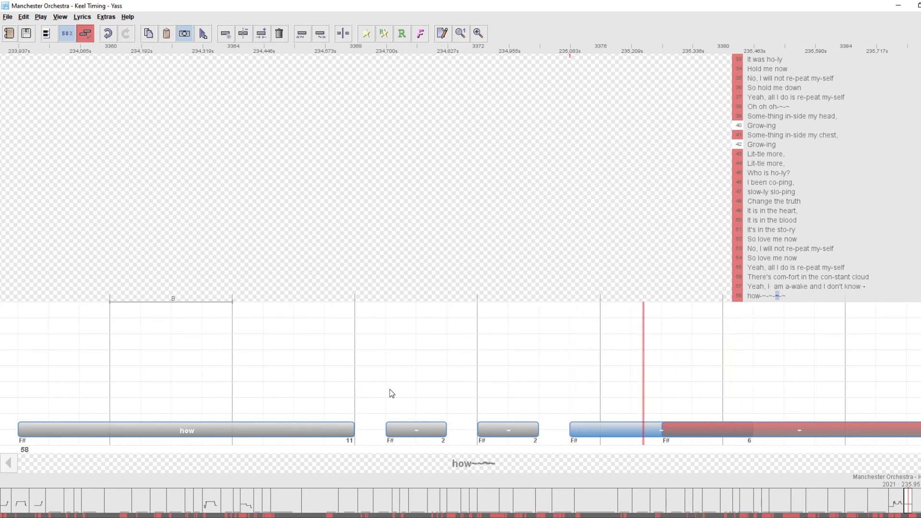
pyautogui.press('space')
# - Turn on MIDI note playback and lower the third tilde note in line 58 to E4 by ear
pyautogui.press('Left')
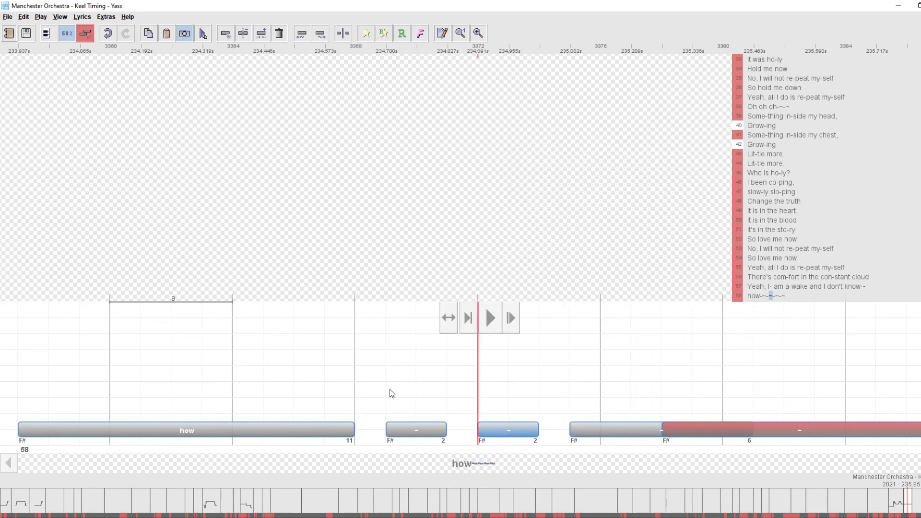
pyautogui.press('Right')
pyautogui.press('space')
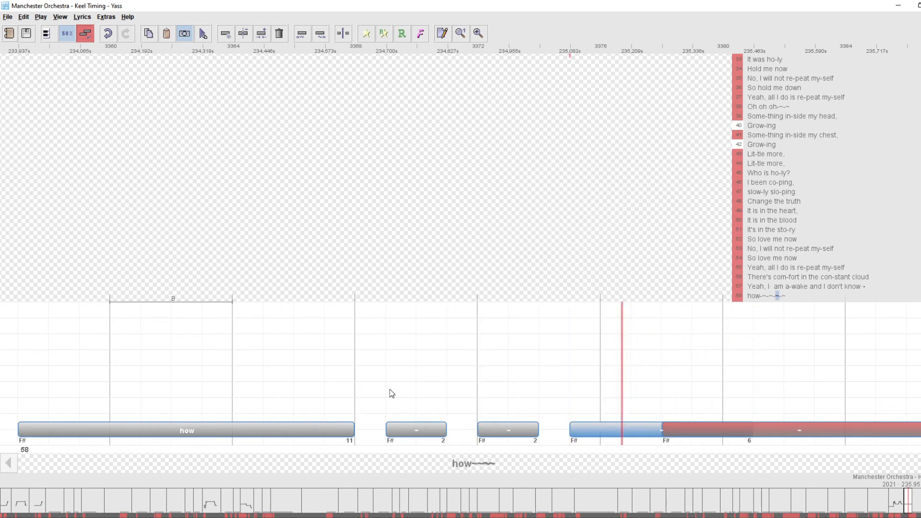
pyautogui.press('m')
pyautogui.press('space')
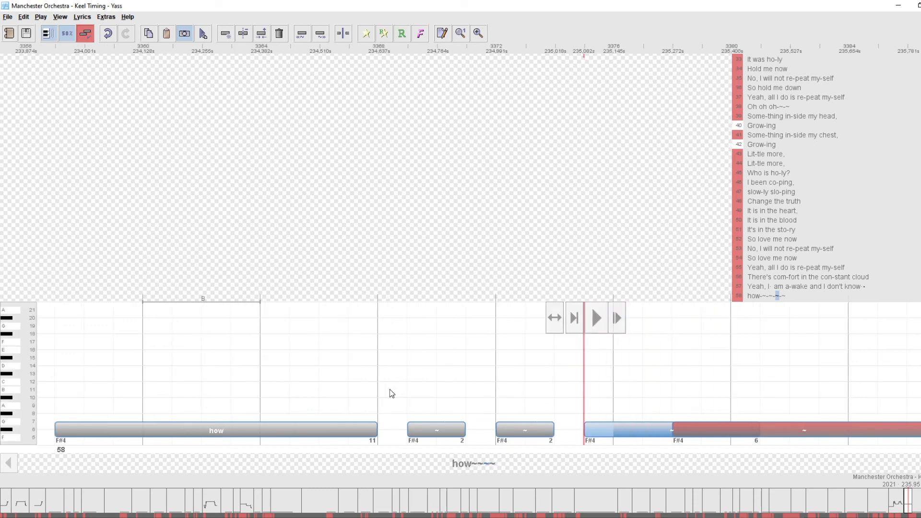
pyautogui.press('Down')
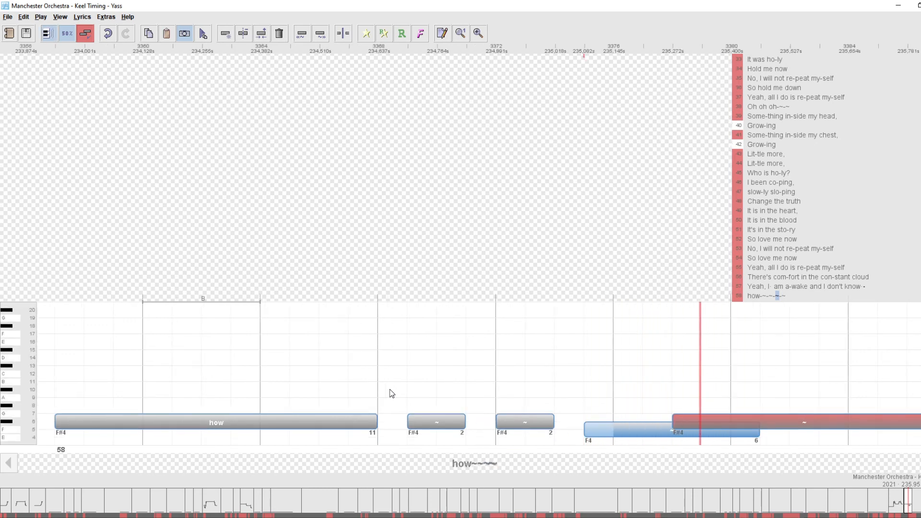
pyautogui.press('Down')
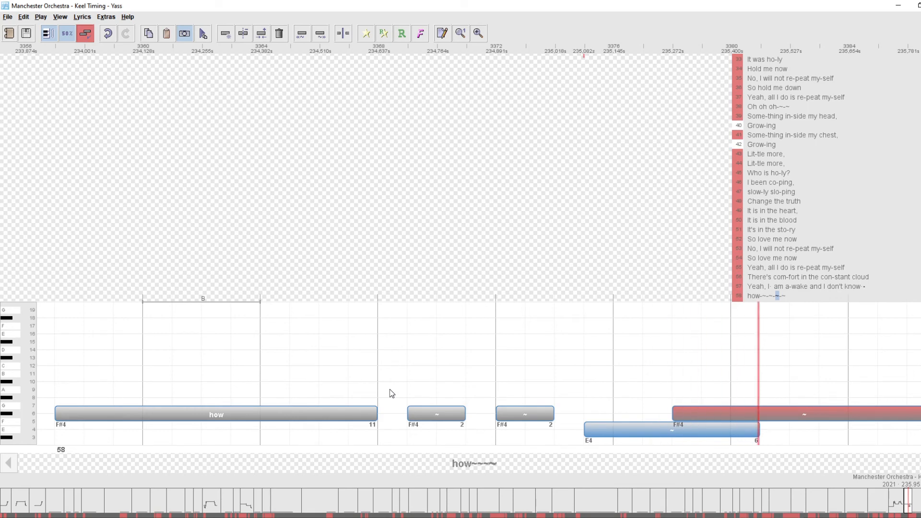
# - Start the last tilde note in line 58 four beats later and shorten it from its end
pyautogui.press('Right')
pyautogui.press('space')
pyautogui.hotkey('ctrl', 'Right')
pyautogui.hotkey('ctrl', 'Right')
pyautogui.hotkey('ctrl', 'Right')
pyautogui.hotkey('ctrl', 'Right')
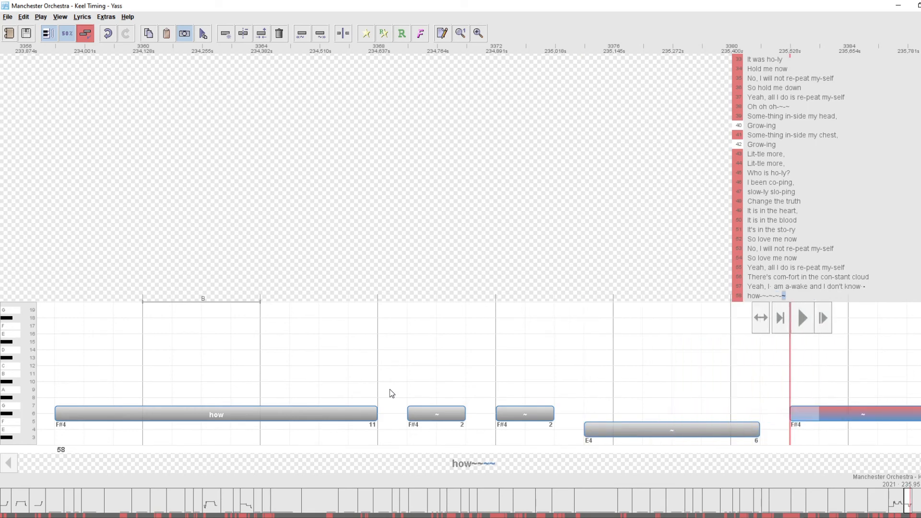
pyautogui.hotkey('alt', 'Left')
pyautogui.hotkey('alt', 'Left')
pyautogui.hotkey('alt', 'Left')
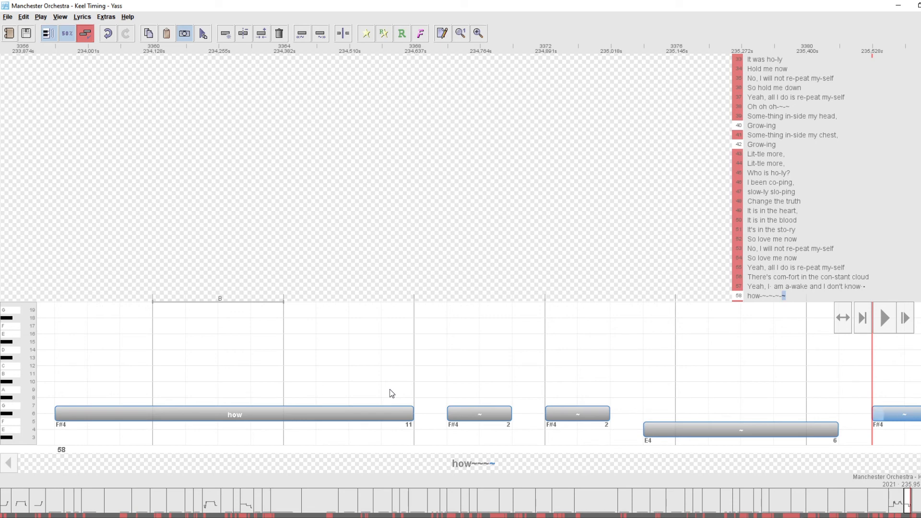
# - Try the last tilde note in line 58 at B3 and compare it with the preceding note
pyautogui.press('Down')
pyautogui.press('Down')
pyautogui.press('Down')
pyautogui.press('Down')
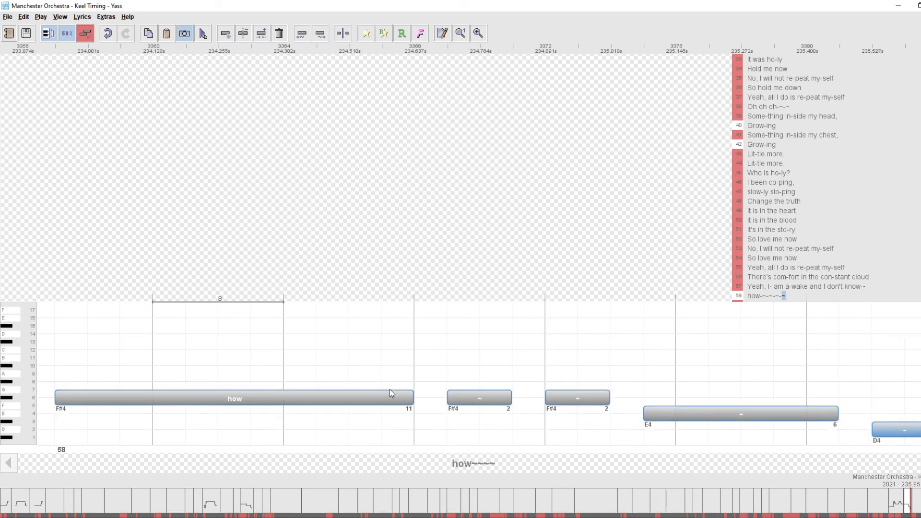
pyautogui.press('Down')
pyautogui.press('Down')
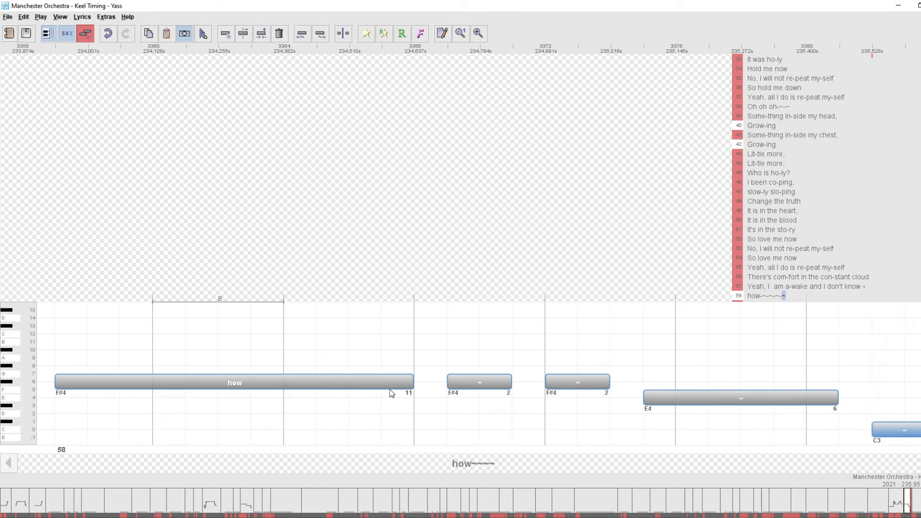
pyautogui.press('Down')
pyautogui.press('Left')
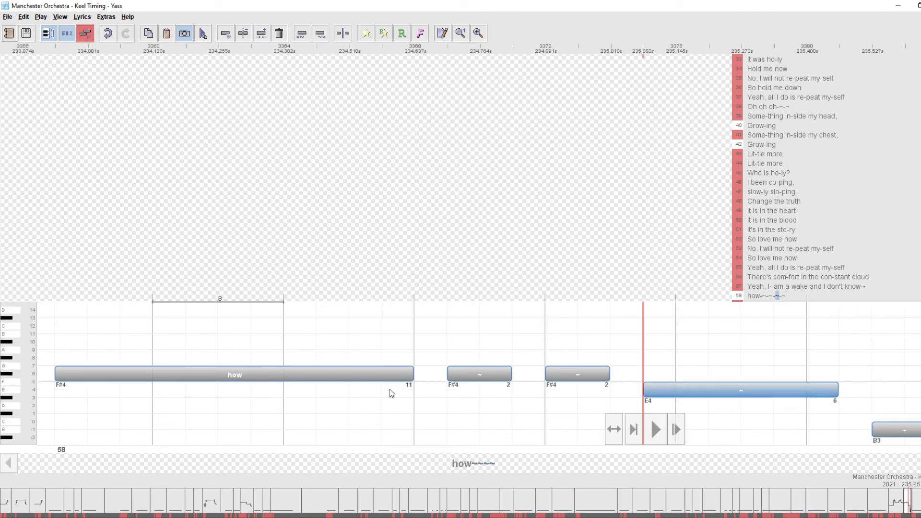
pyautogui.press('space')
pyautogui.press('Right')
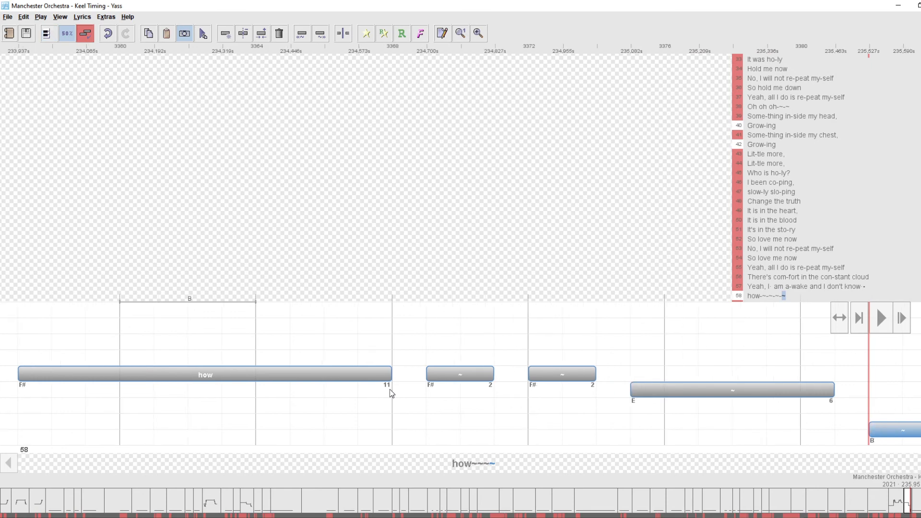
# - Play line 58 from "how" and raise the first tilde note after it to G#4
pyautogui.press('Home')
pyautogui.press('space')
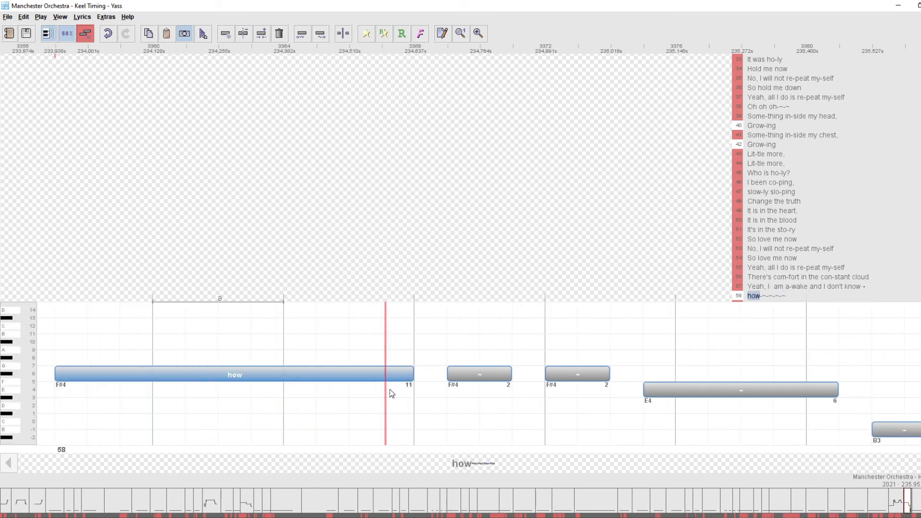
pyautogui.press('Right')
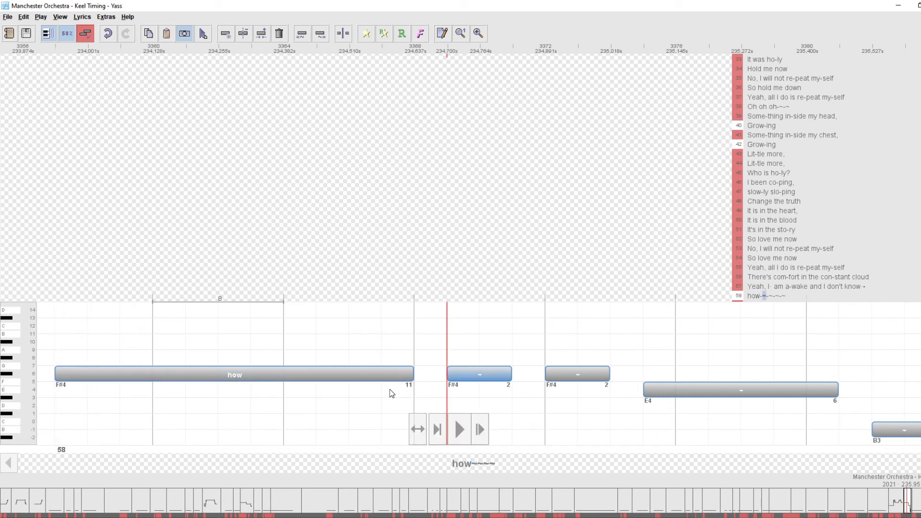
pyautogui.press('Up')
pyautogui.press('Up')
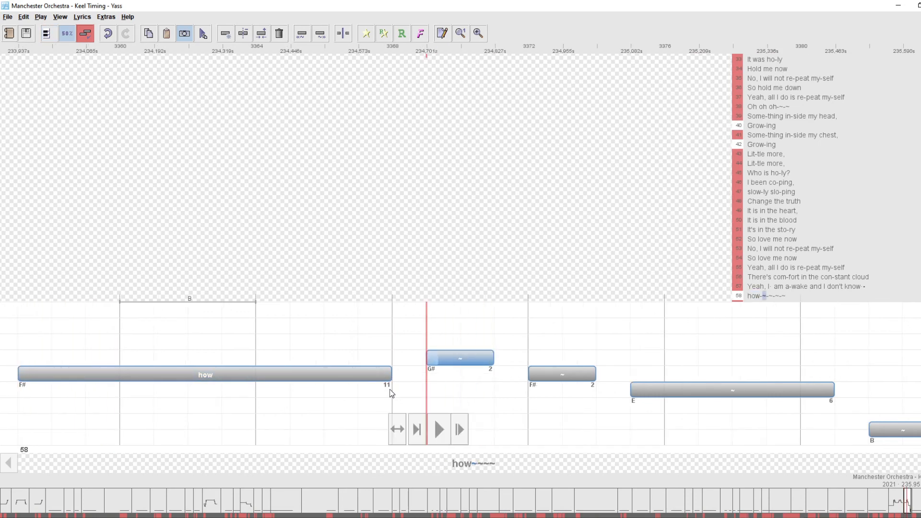
pyautogui.press('m')
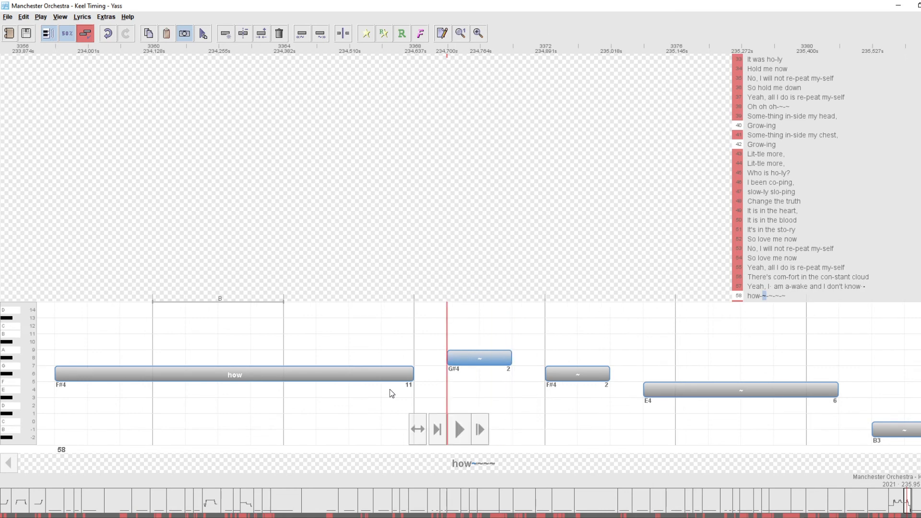
# - Replay the third tilde note in line 58, try the last one at D#4, and compare them by ear
pyautogui.press('Right')
pyautogui.press('Right')
pyautogui.press('p')
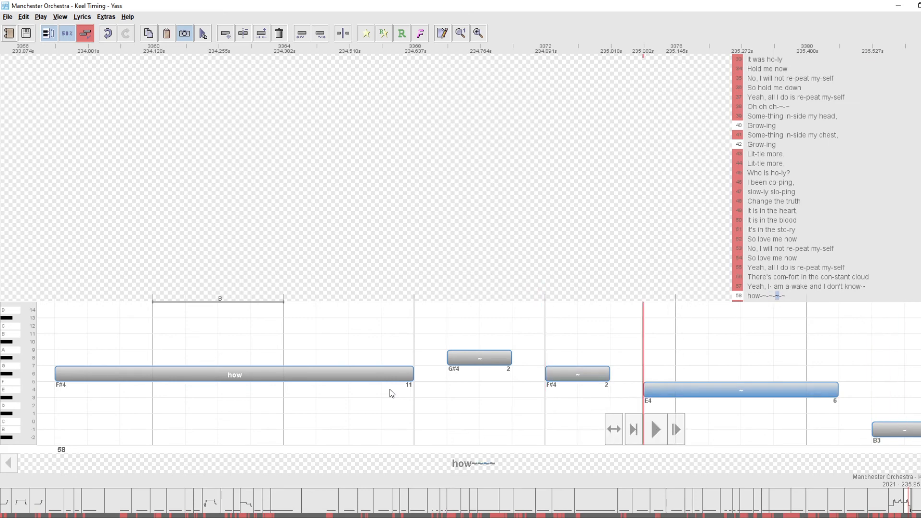
pyautogui.press('Right')
pyautogui.press('Up')
pyautogui.press('Up')
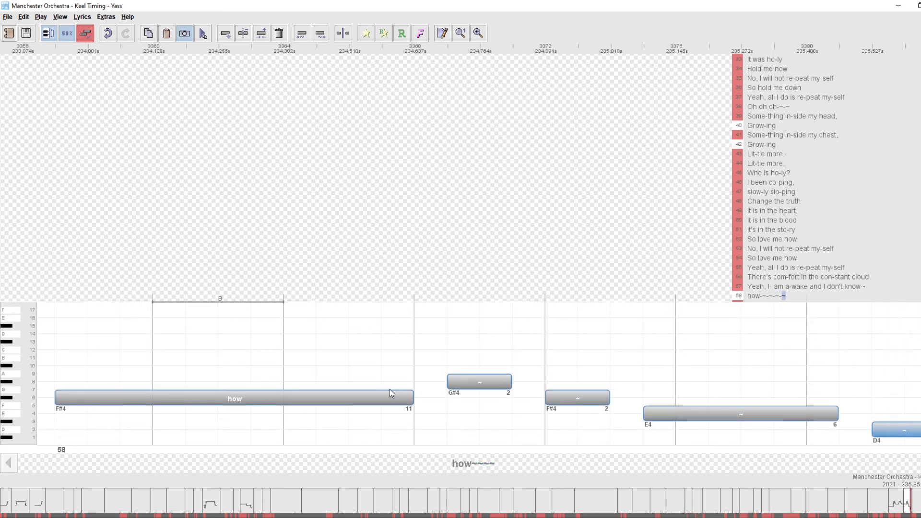
pyautogui.press('Up')
pyautogui.press('Up')
pyautogui.press('Left')
pyautogui.press('space')
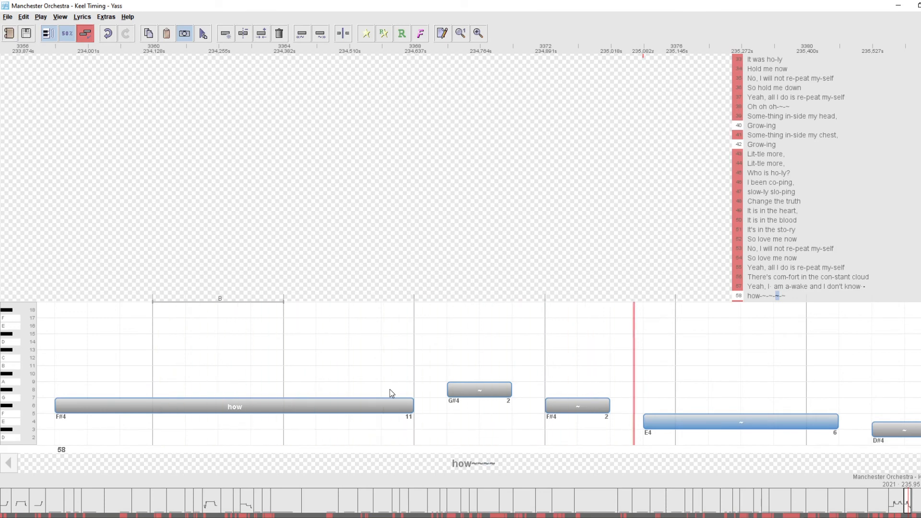
# - Set the last tilde note in line 58 to C#4 by ear and save the song
pyautogui.press('Right')
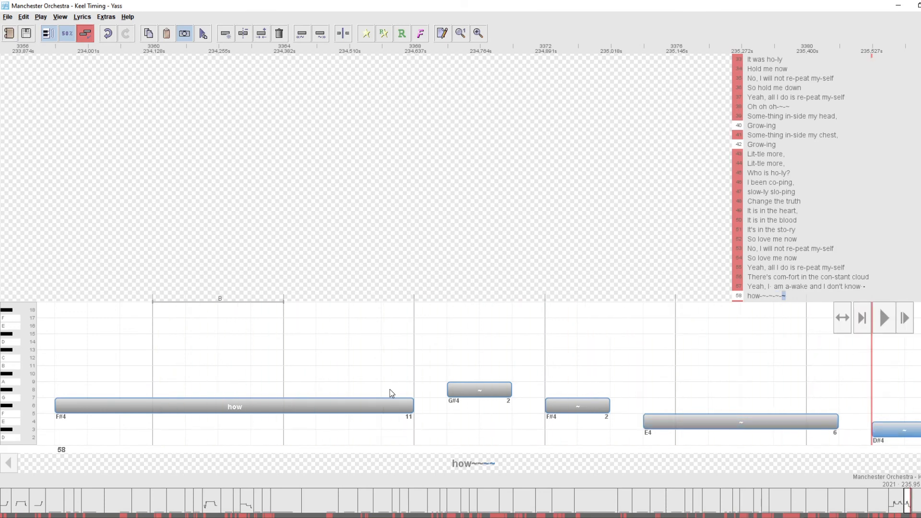
pyautogui.press('Down')
pyautogui.press('space')
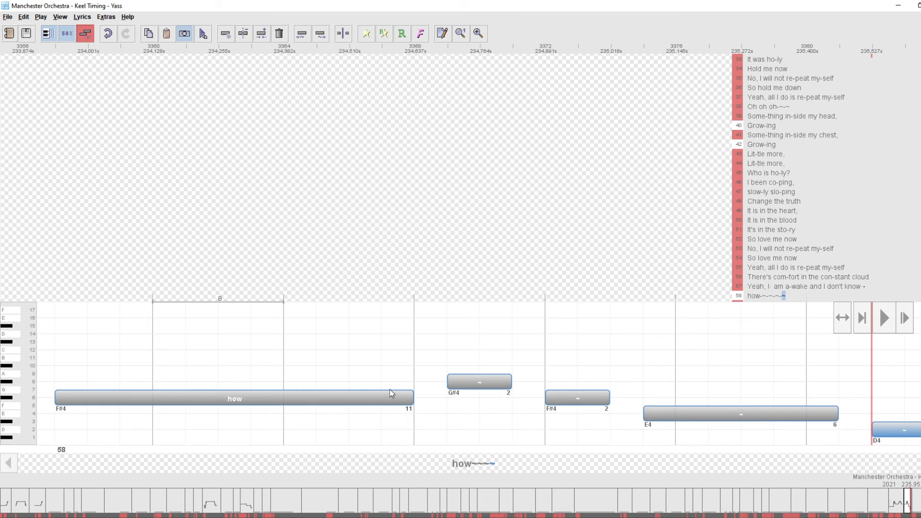
pyautogui.press('p')
pyautogui.press('Down')
pyautogui.press('p')
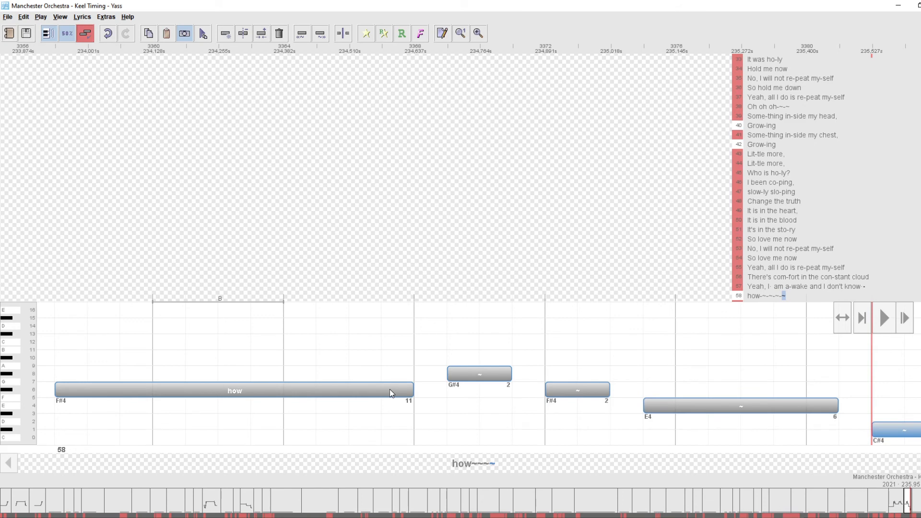
pyautogui.hotkey('ctrl', 's')
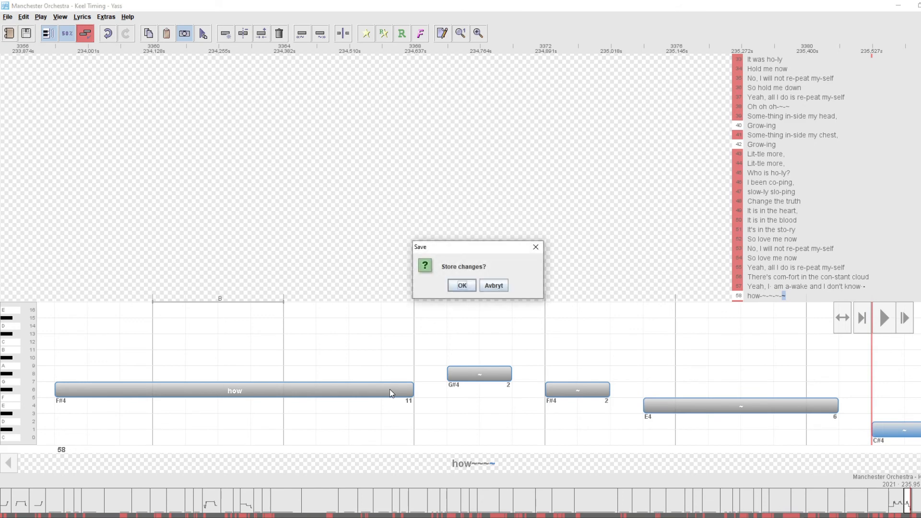
pyautogui.press('Return')
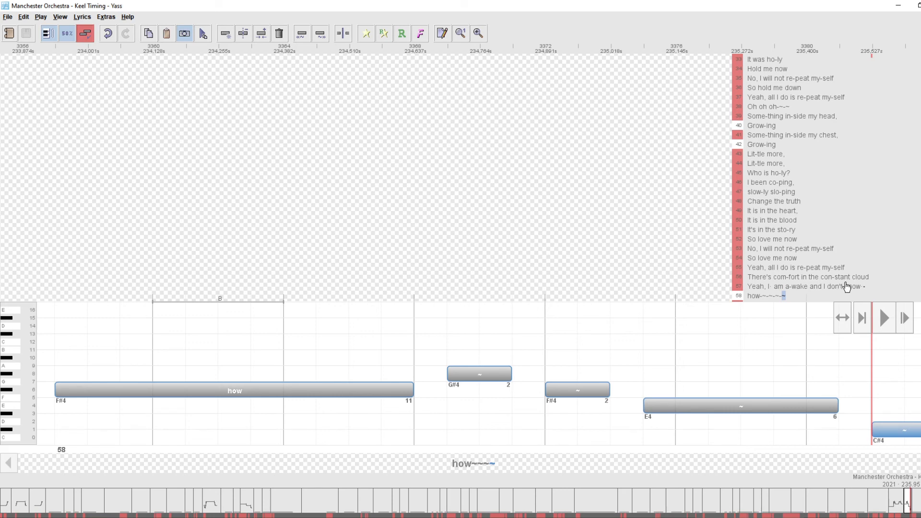
# - At 100% playback speed, extend the third tilde note's start one beat earlier to 7 beats and move the second one beat earlier
pyautogui.click(67, 38)
pyautogui.press('p')
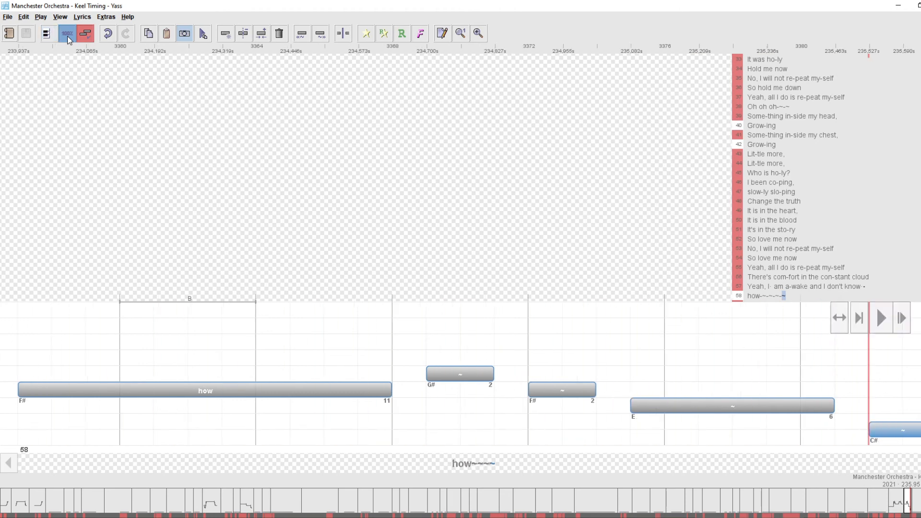
pyautogui.press('Left')
pyautogui.hotkey('ctrl', 'Left')
pyautogui.press('Left')
pyautogui.hotkey('shift', 'Left')
# - Move the first tilde note one beat earlier with "how" shortened to 10 beats, replay line 58, and save the song
pyautogui.press('Left')
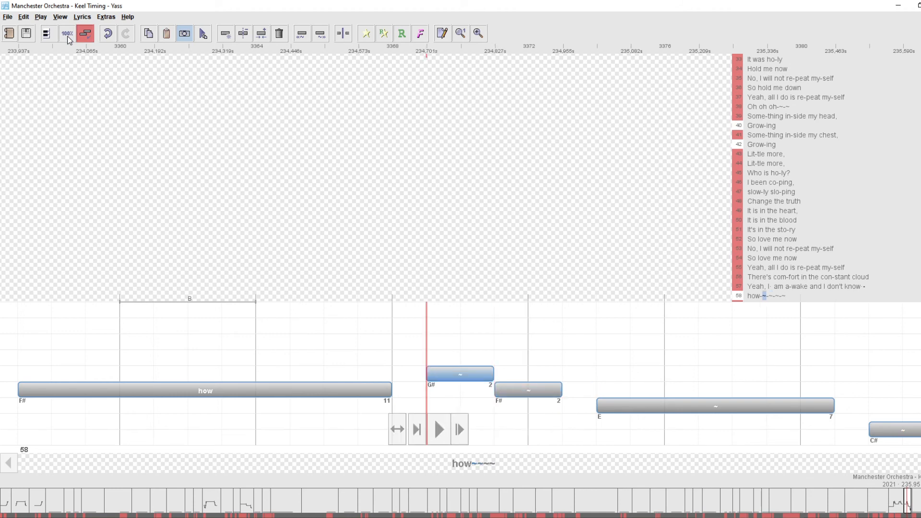
pyautogui.hotkey('shift', 'Left')
pyautogui.press('Left')
pyautogui.hotkey('shift', 'Left')
pyautogui.press('space')
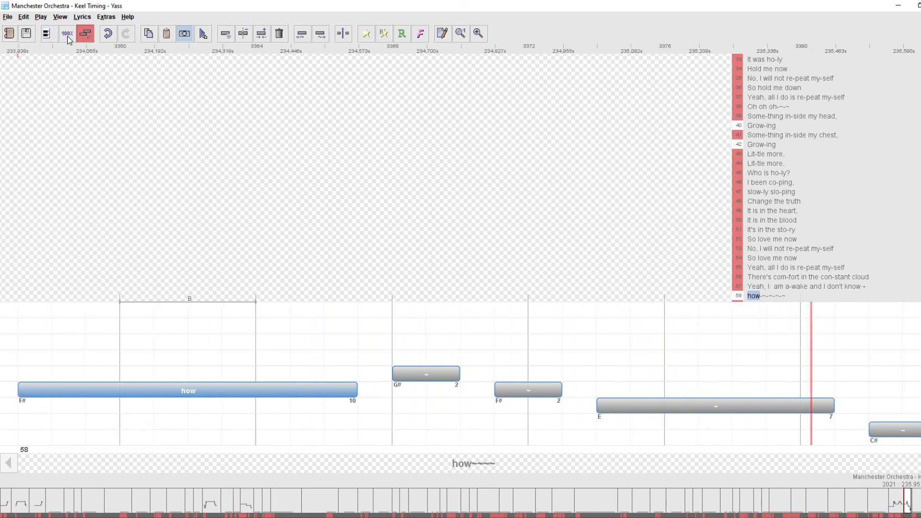
pyautogui.hotkey('ctrl', 's')
pyautogui.press('Return')
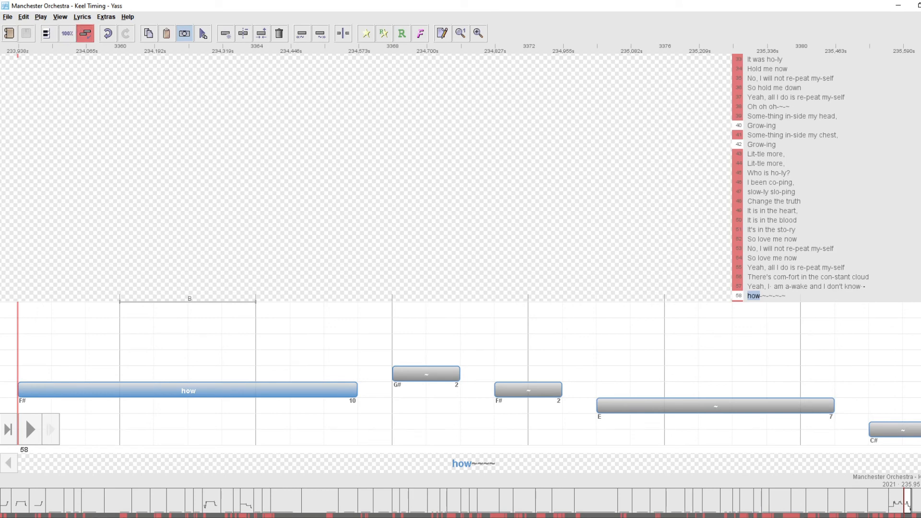
# - Return to the song library and open the "Manchester Orchestra - Keel Timing" text document from the song folder in Notepad
pyautogui.click(8, 35)
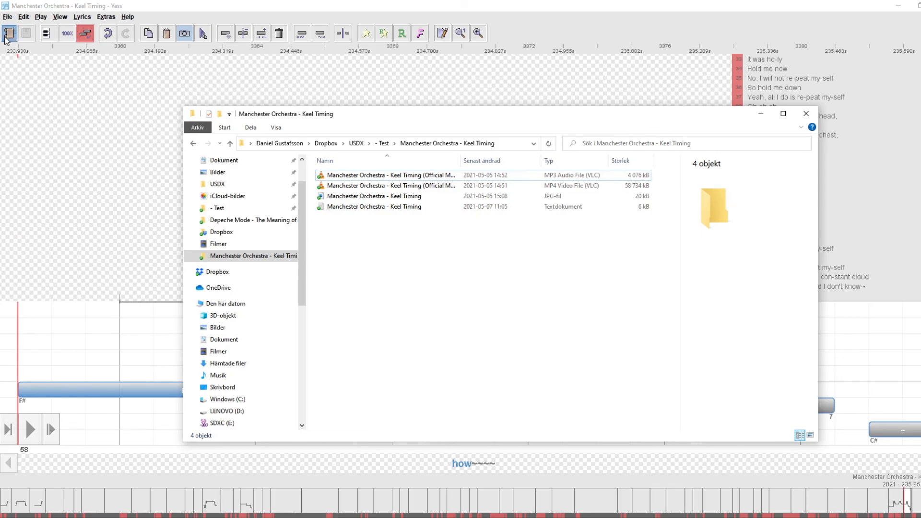
pyautogui.click(5, 37)
pyautogui.click(394, 516)
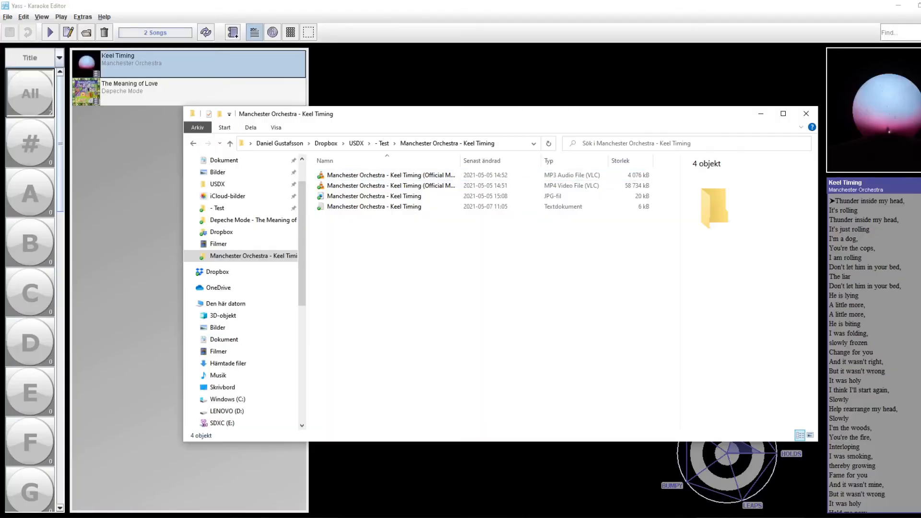
pyautogui.doubleClick(390, 207)
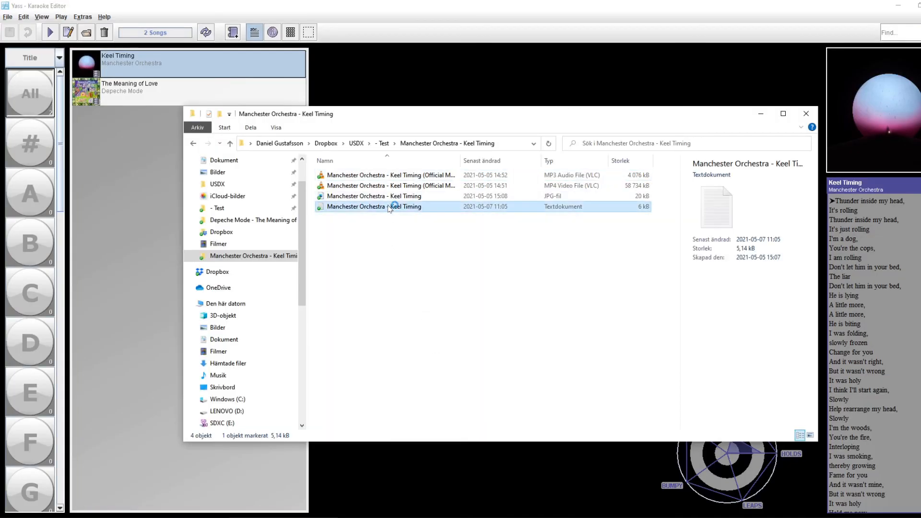
# - Remove the extra space after "know" and the "- 3355" line break before "how", then save and close the text file
pyautogui.moveTo(797, 65); pyautogui.dragTo(797, 306)
pyautogui.click(599, 193)
pyautogui.press('BackSpace')
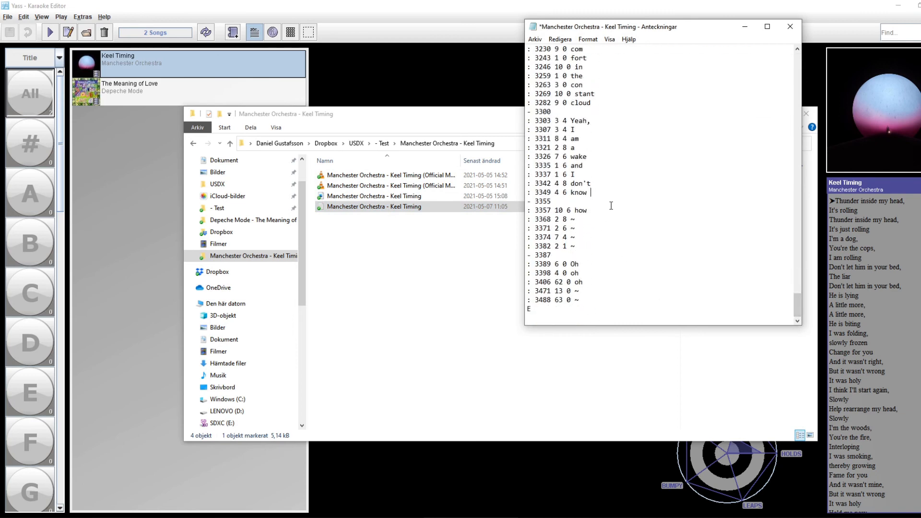
pyautogui.moveTo(532, 207); pyautogui.dragTo(526, 201)
pyautogui.press('Delete')
pyautogui.press('Delete')
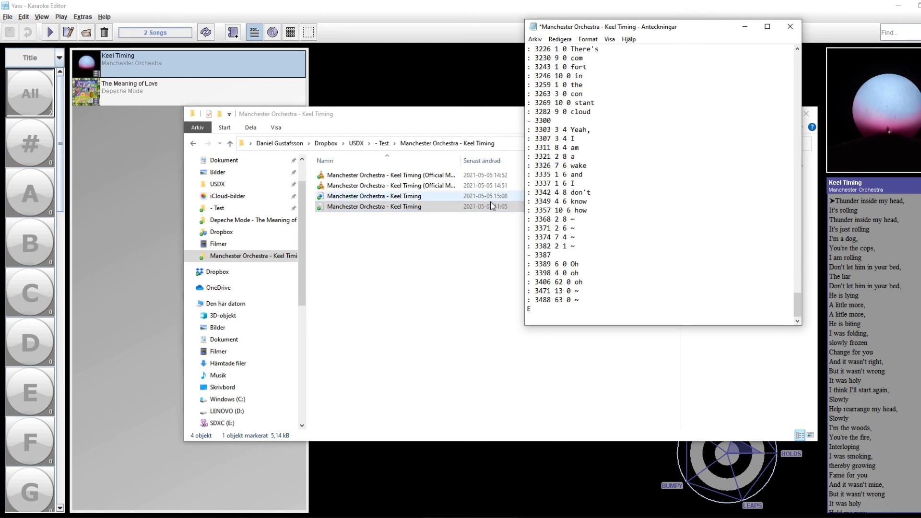
pyautogui.hotkey('ctrl', 's')
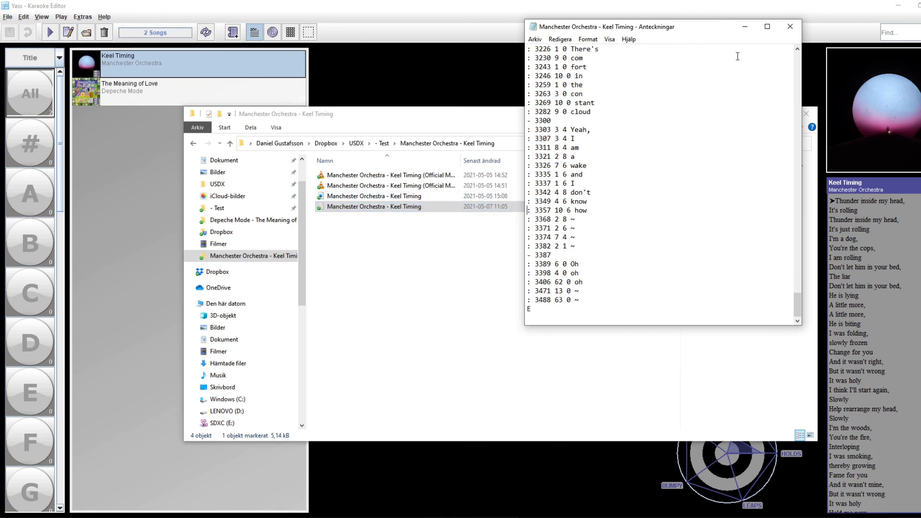
pyautogui.click(789, 26)
# - Reopen "Keel Timing" in the Yass note editor and go to line 57, "Yeah, I am awake and I don't know how"
pyautogui.click(68, 34)
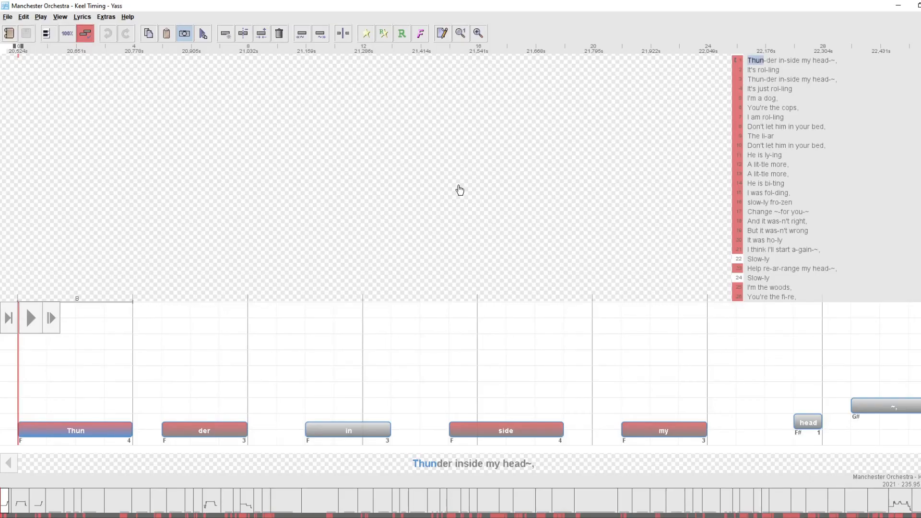
pyautogui.press('Down')
pyautogui.press('Down')
pyautogui.press('Down')
pyautogui.press('Down')
pyautogui.press('Down')
pyautogui.press('Down')
pyautogui.press('Down')
pyautogui.press('Down')
pyautogui.press('Down')
pyautogui.press('Down')
pyautogui.press('Down')
pyautogui.press('Down')
pyautogui.press('Down')
pyautogui.press('Down')
pyautogui.press('Down')
pyautogui.press('Down')
pyautogui.press('Down')
pyautogui.press('Down')
pyautogui.press('Down')
pyautogui.press('Down')
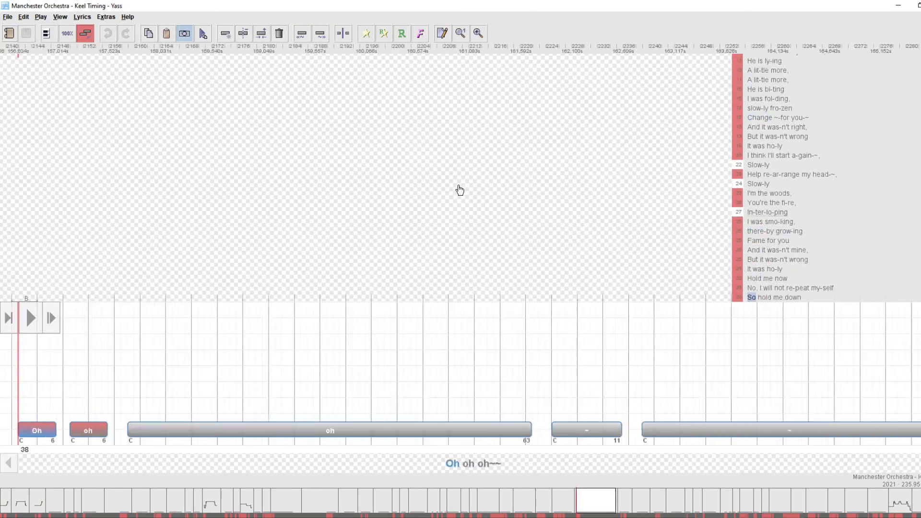
pyautogui.press('Down')
pyautogui.press('Down')
pyautogui.press('Down')
pyautogui.press('Down')
pyautogui.press('Down')
pyautogui.press('Down')
pyautogui.press('Down')
pyautogui.press('Down')
pyautogui.press('Down')
pyautogui.press('Down')
pyautogui.press('Down')
pyautogui.press('Down')
pyautogui.press('Down')
pyautogui.press('Down')
pyautogui.press('Down')
pyautogui.press('Down')
pyautogui.press('Down')
pyautogui.press('Down')
pyautogui.press('Down')
pyautogui.press('Down')
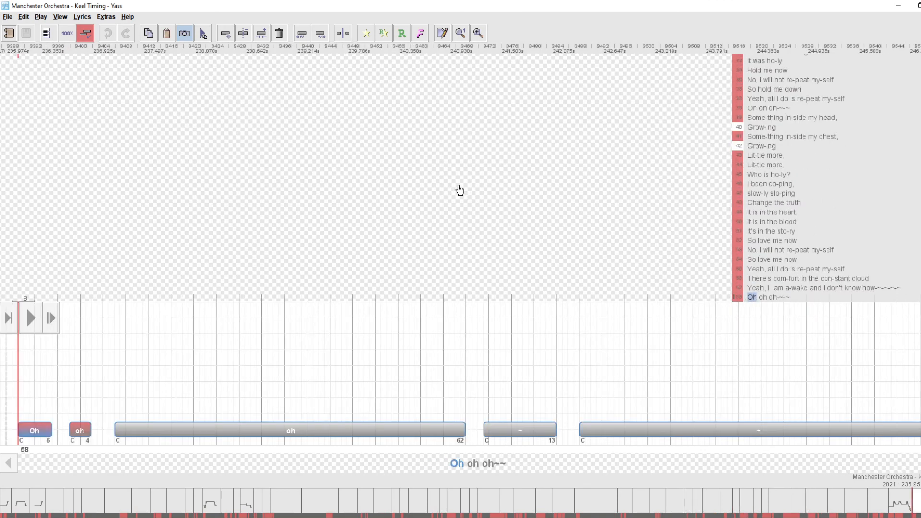
pyautogui.press('Up')
# - Play back the joined line 57 to check it by ear and save the song
pyautogui.press('p')
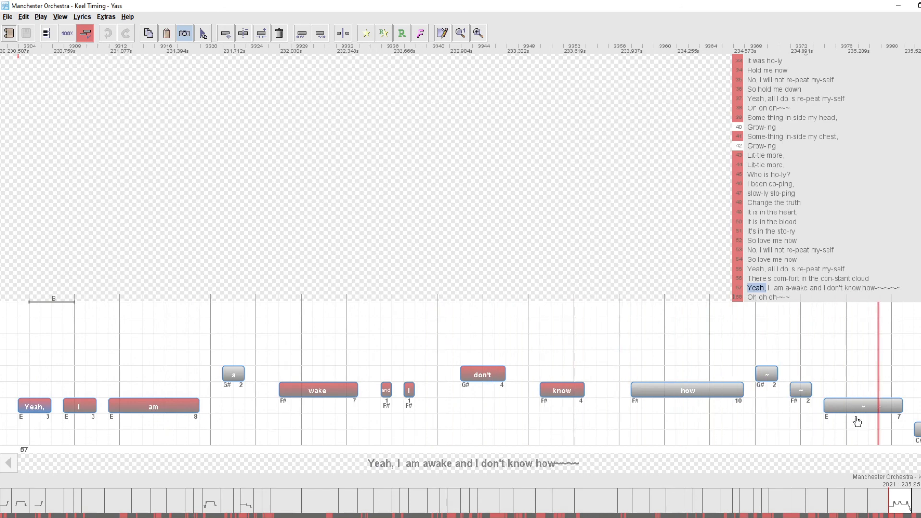
pyautogui.hotkey('ctrl', 'p')
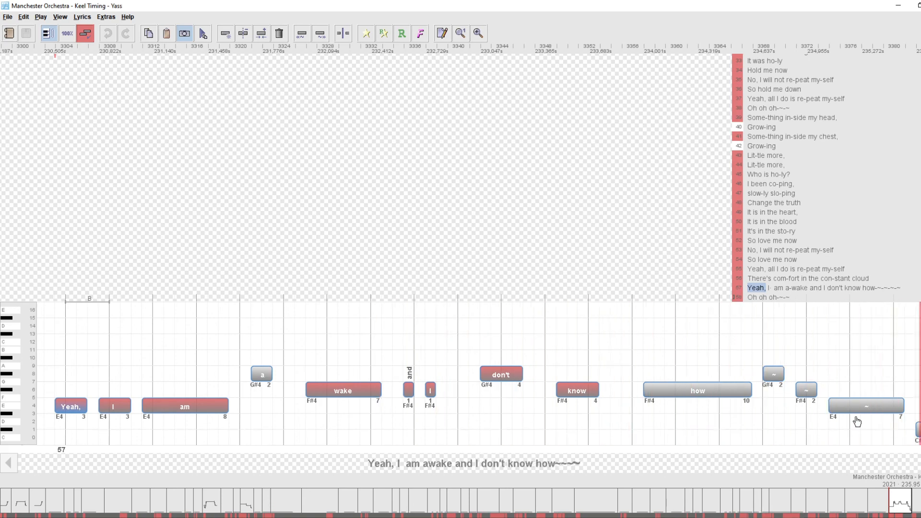
pyautogui.hotkey('ctrl', 's')
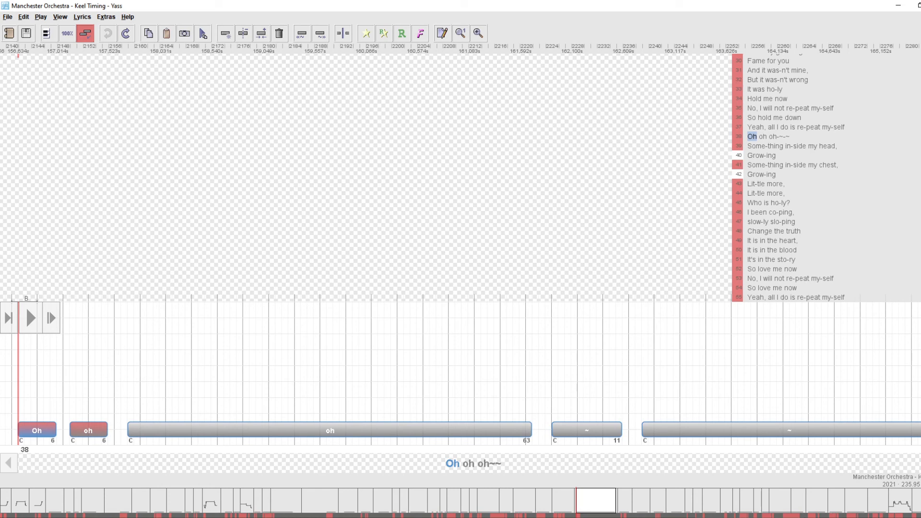
# - Play line 38, "Oh oh oh~~", repeatedly to check the note timing by ear
pyautogui.press('p')
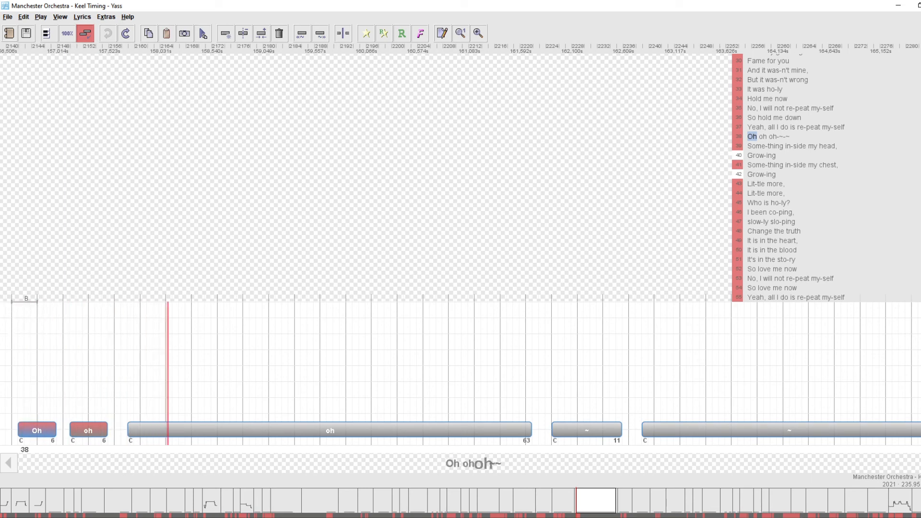
pyautogui.press('p')
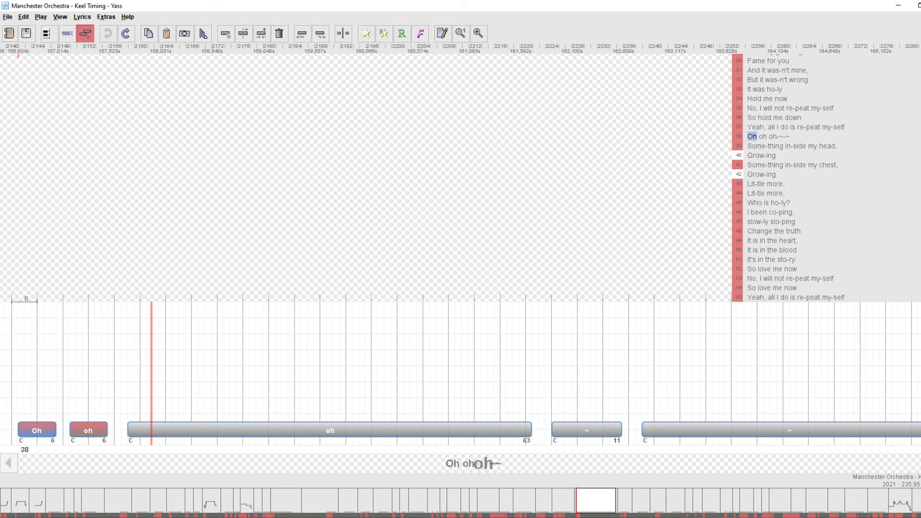
pyautogui.press('p')
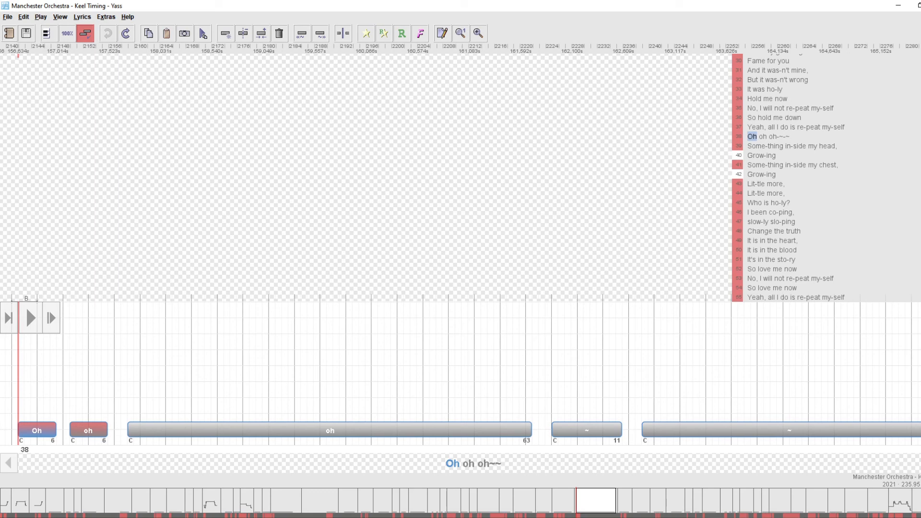
pyautogui.press('p')
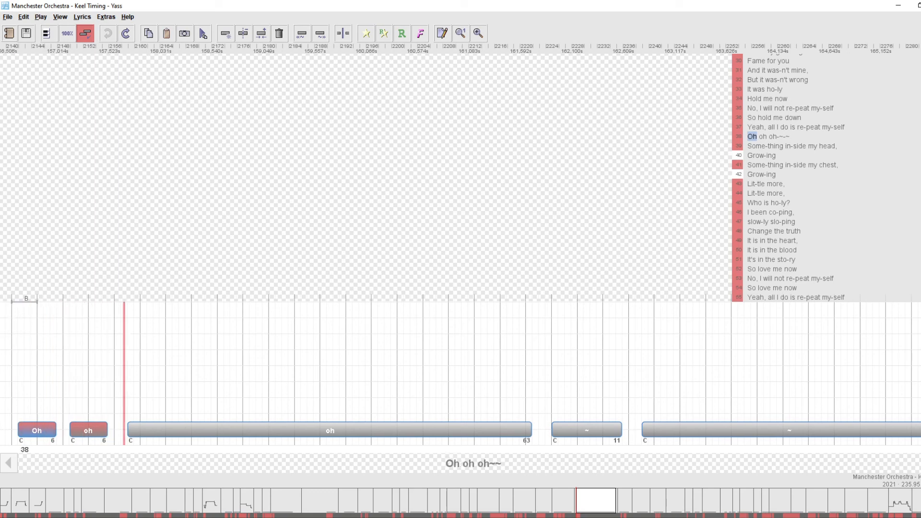
pyautogui.press('p')
pyautogui.press('space')
pyautogui.press('space')
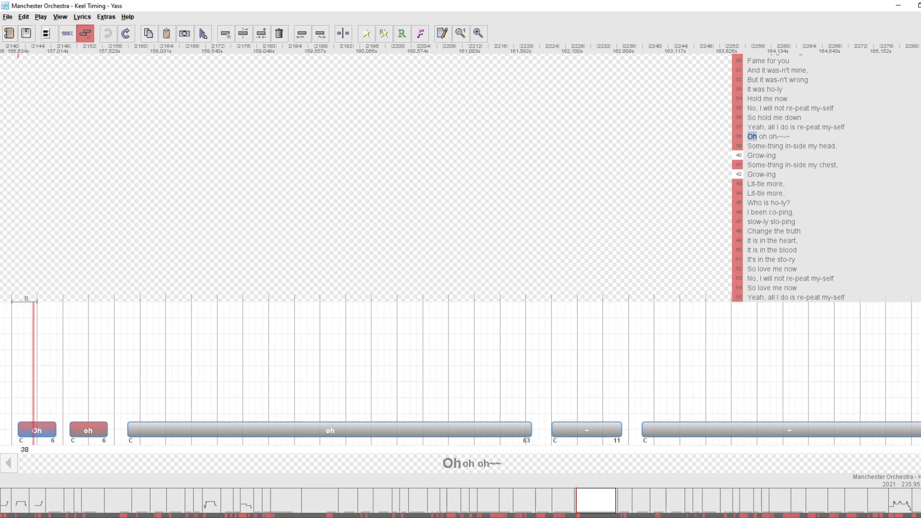
pyautogui.press('space')
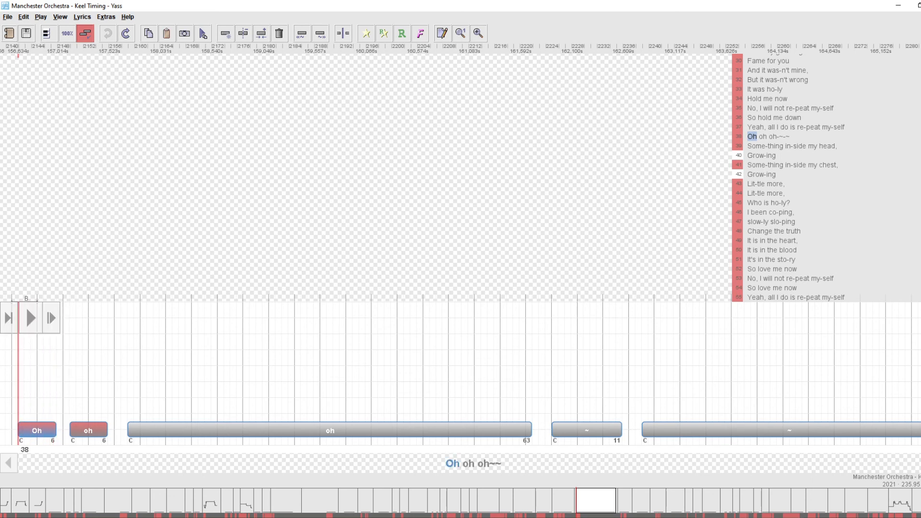
# - Move the first "Oh" and the second "oh" in line 38 two beats later each and replay the line
pyautogui.press('space')
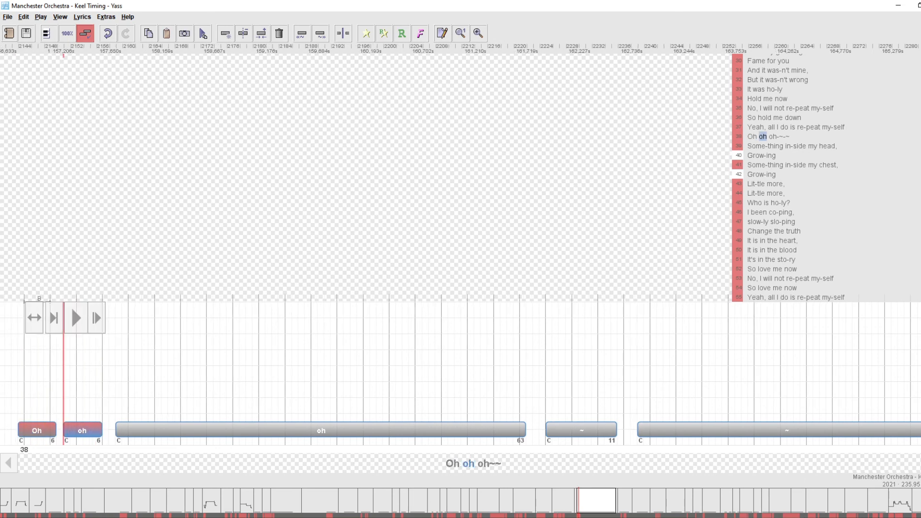
pyautogui.hotkey('shift', 'Right')
pyautogui.press('p')
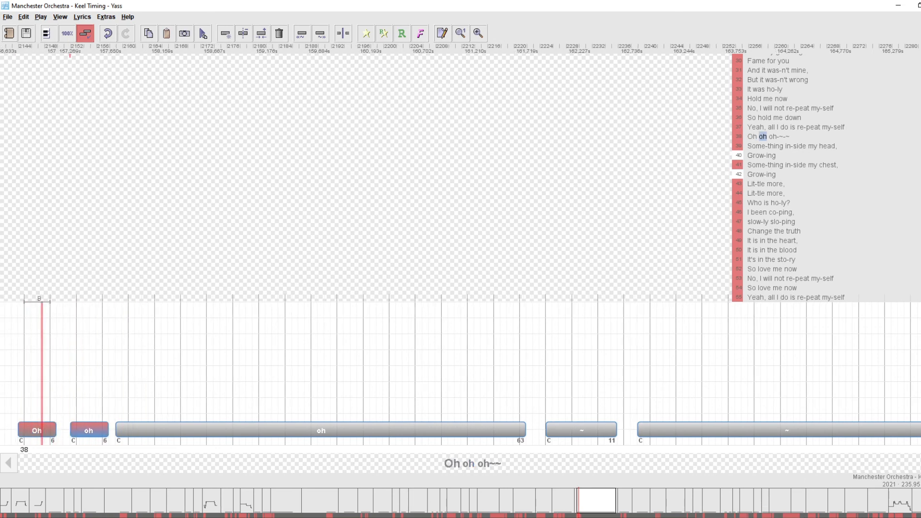
# - Start the third "oh" in line 38 one beat later, making it 62 beats long, and replay the line
pyautogui.press('Right')
pyautogui.hotkey('ctrl', 'Right')
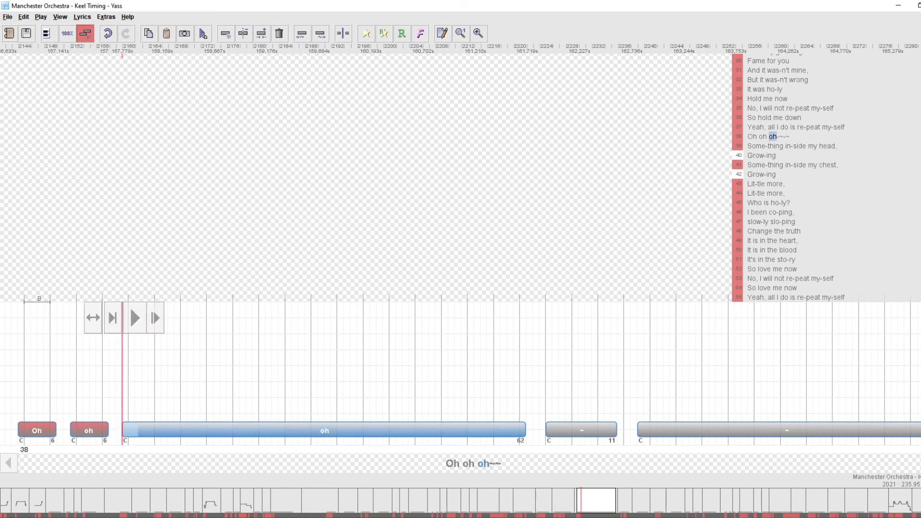
pyautogui.press('p')
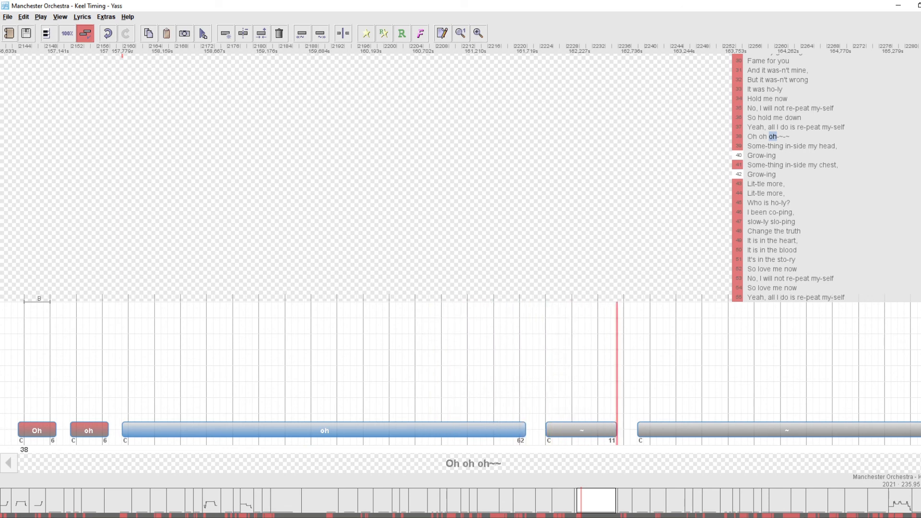
# - Start line 38's last tilde note one beat later and its first tilde note one beat earlier at 12 beats, replaying after each change
pyautogui.press('Right')
pyautogui.press('Right')
pyautogui.hotkey('alt', 'Right')
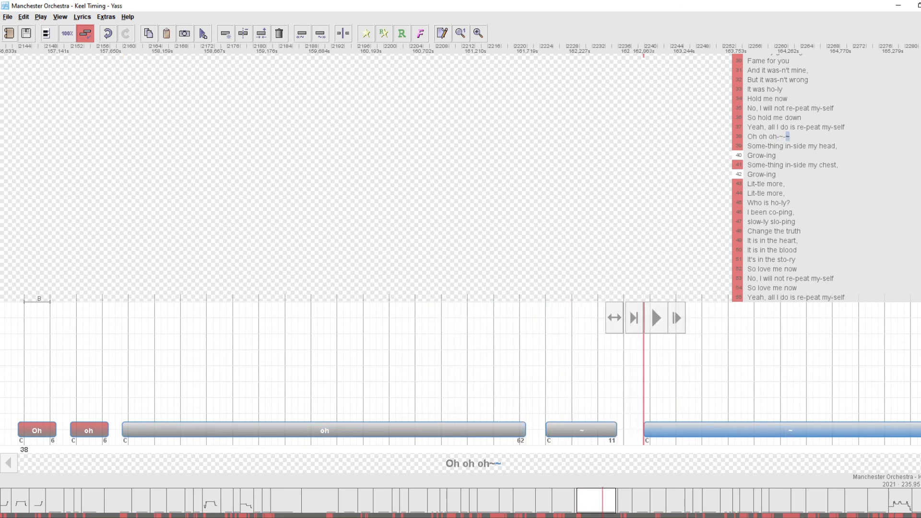
pyautogui.press('p')
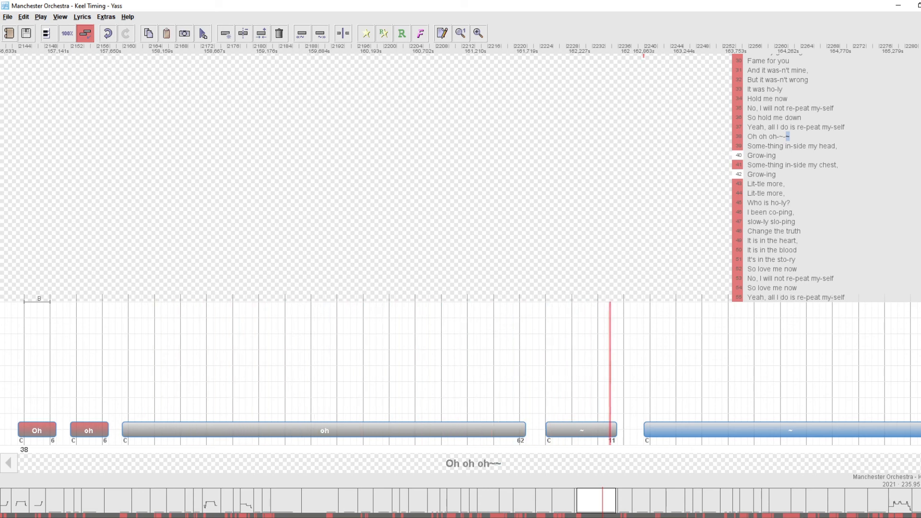
pyautogui.press('Left')
pyautogui.hotkey('ctrl', 'Left')
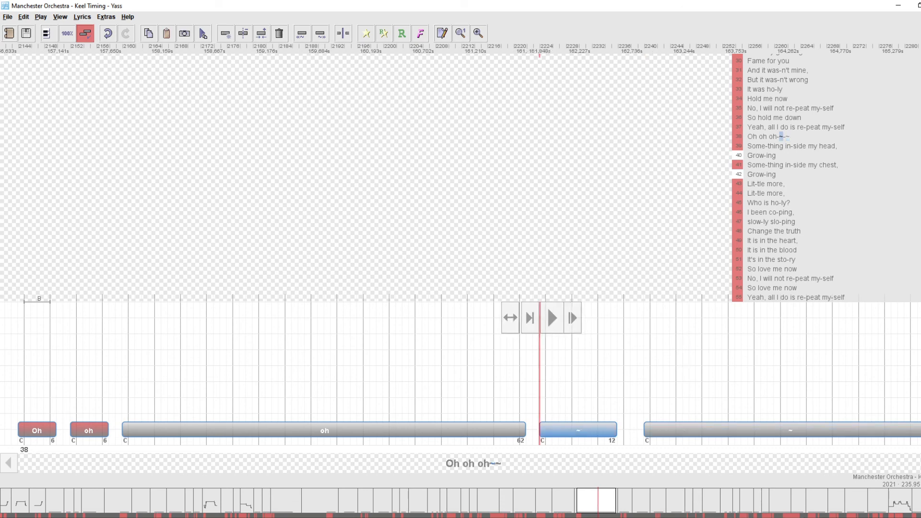
pyautogui.press('p')
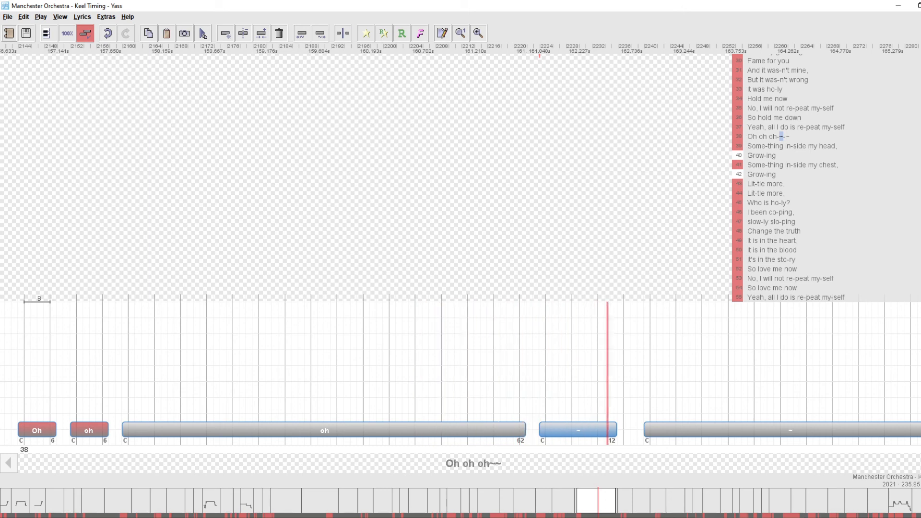
pyautogui.press('space')
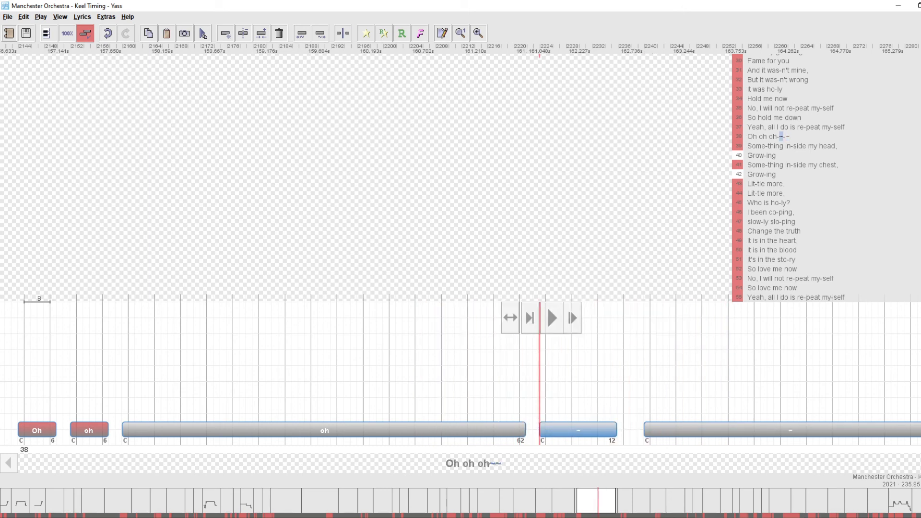
# - Lengthen line 38's first tilde note to 15 beats, the third "oh" to 63 and the first two notes to 7 each, then replay
pyautogui.click(518, 429)
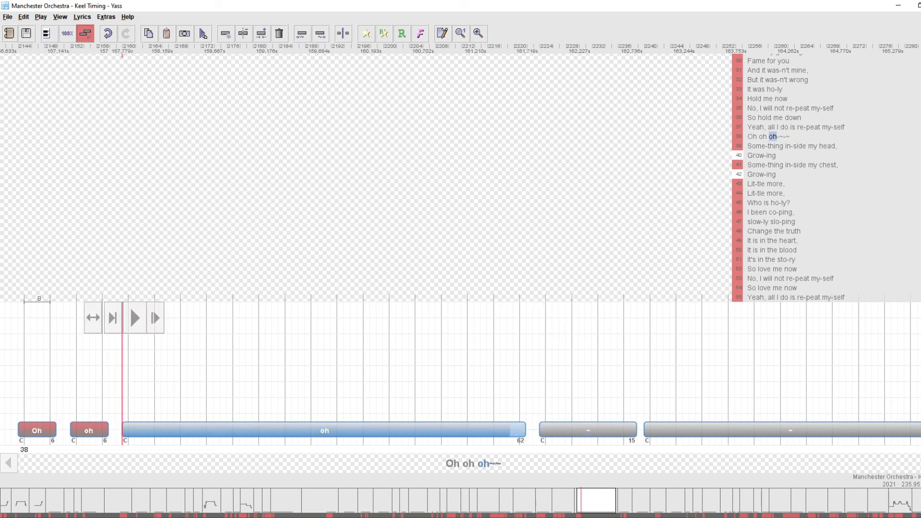
pyautogui.moveTo(105, 429); pyautogui.dragTo(112, 429)
pyautogui.moveTo(52, 430); pyautogui.dragTo(59, 429)
pyautogui.press('space')
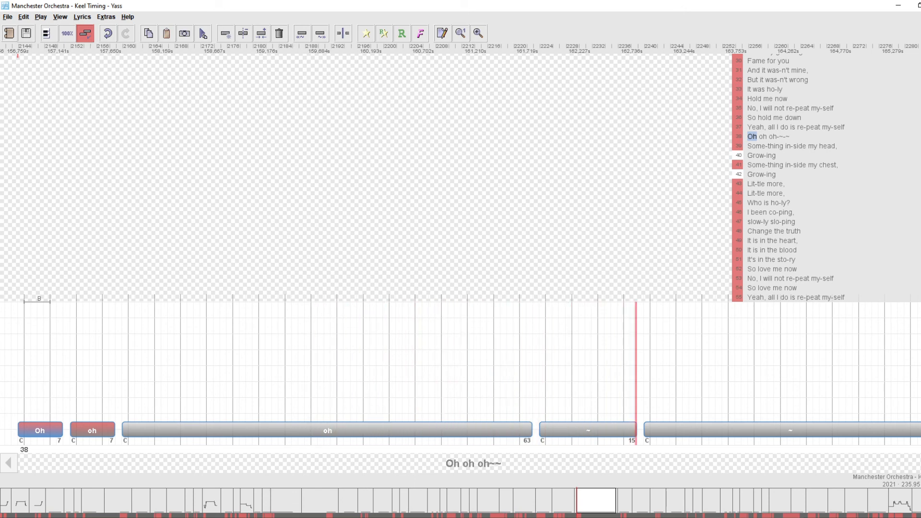
# - Select the last tilde note in line 38 and extend its end beat by beat
pyautogui.press('Left')
pyautogui.press('Right')
pyautogui.press('Left')
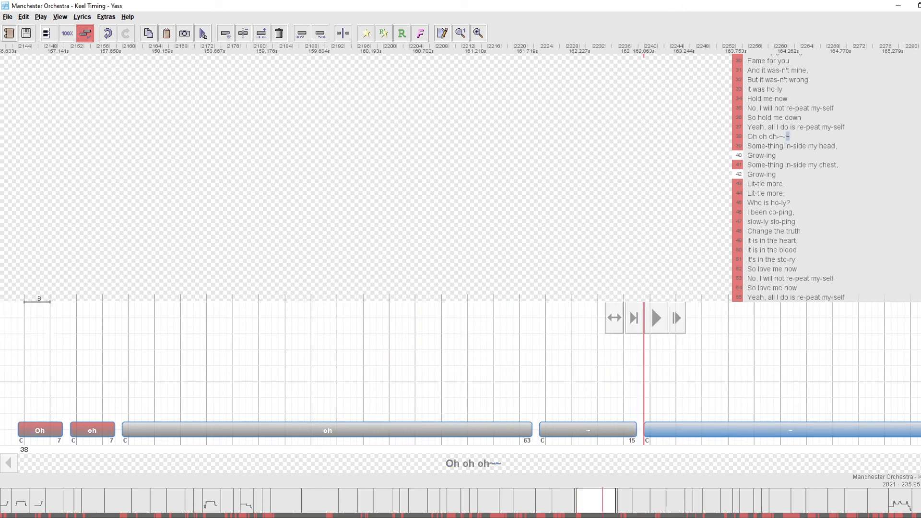
pyautogui.hotkey('alt', 'Right')
pyautogui.hotkey('alt', 'Right')
pyautogui.hotkey('alt', 'Right')
pyautogui.hotkey('alt', 'Right')
pyautogui.hotkey('alt', 'Right')
pyautogui.hotkey('alt', 'Right')
pyautogui.hotkey('alt', 'Right')
pyautogui.hotkey('alt', 'Right')
pyautogui.hotkey('alt', 'Right')
pyautogui.hotkey('alt', 'Right')
pyautogui.hotkey('alt', 'Right')
pyautogui.hotkey('alt', 'Right')
pyautogui.hotkey('alt', 'Right')
pyautogui.hotkey('alt', 'Right')
pyautogui.hotkey('alt', 'Right')
pyautogui.hotkey('alt', 'Right')
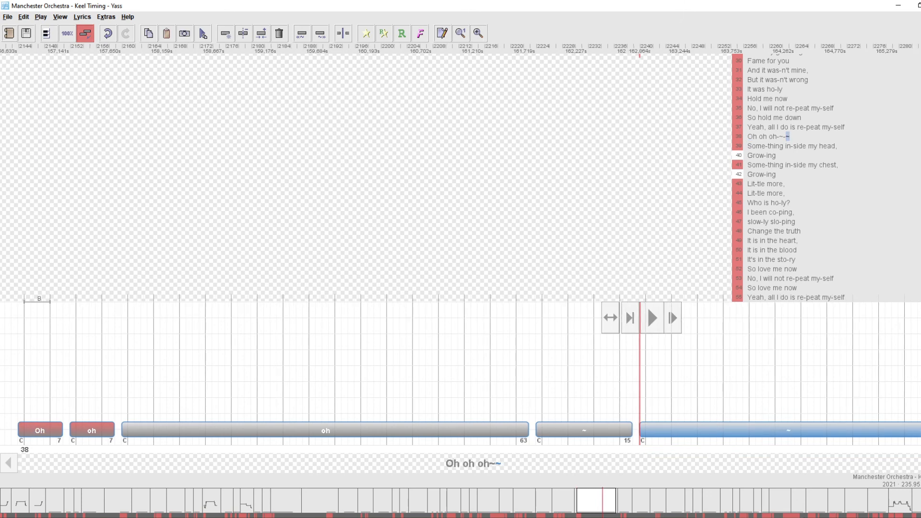
# - Set line 38's last tilde note to 53 beats by ear, replaying it between changes, and save the song
pyautogui.press('space')
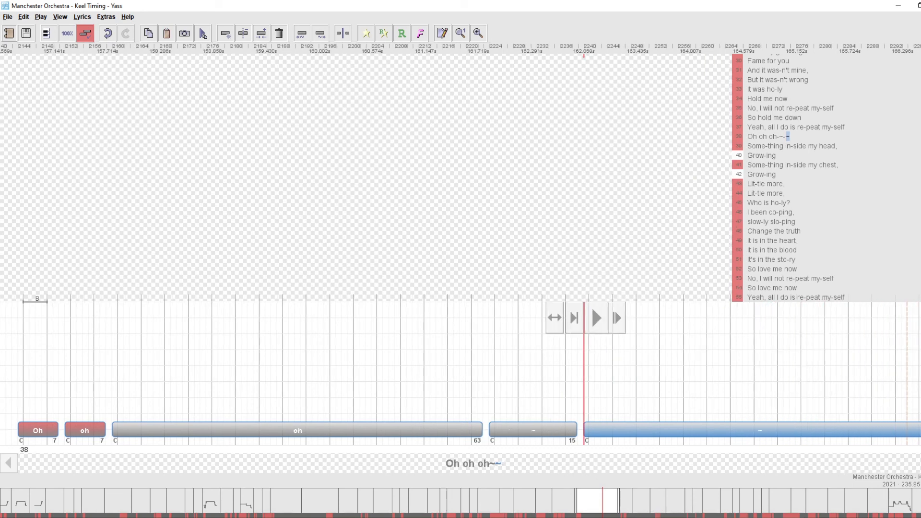
pyautogui.press('space')
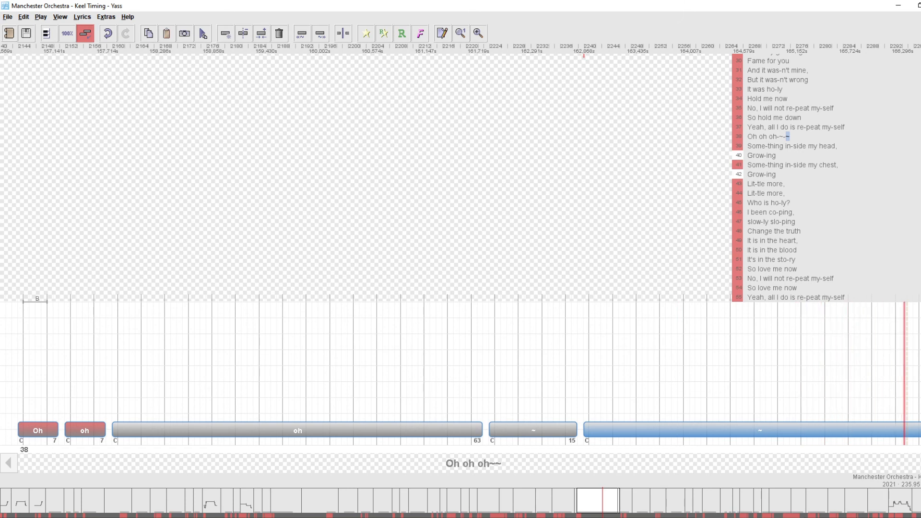
pyautogui.press('space')
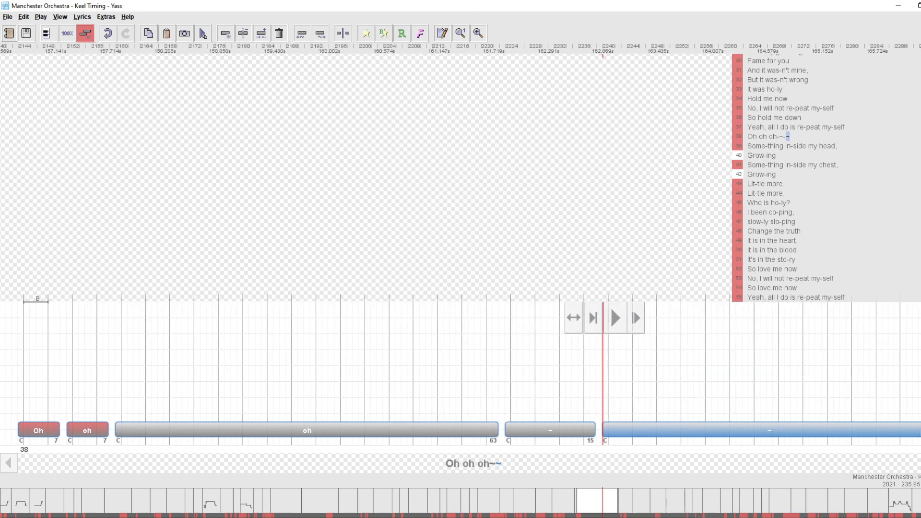
pyautogui.press('space')
pyautogui.hotkey('ctrl', 's')
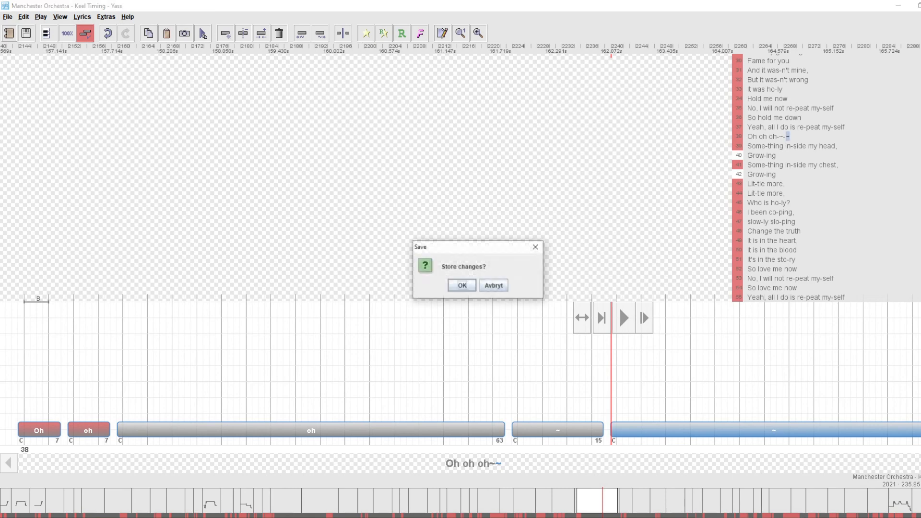
pyautogui.press('Return')
# - Turn on the MIDI tones and raise the first "Oh" of line 38 to G#4, replaying it to check the pitch
pyautogui.press('Home')
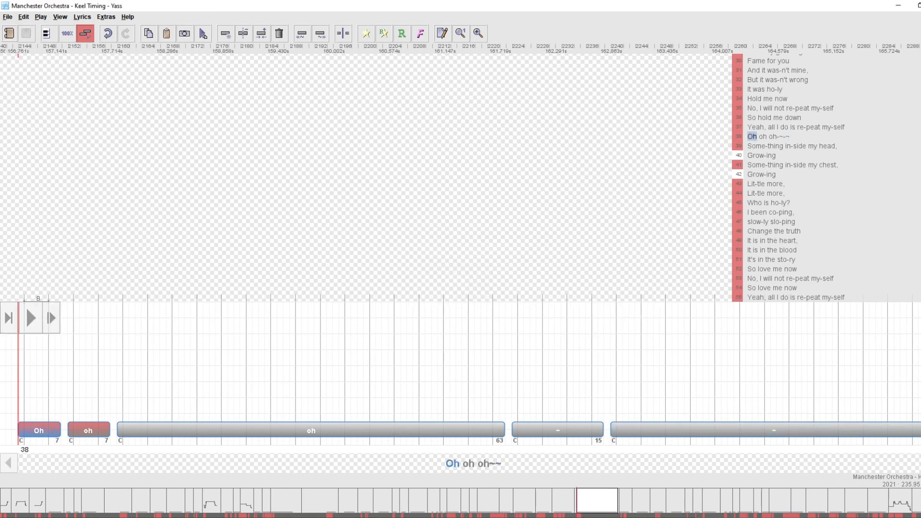
pyautogui.press('space')
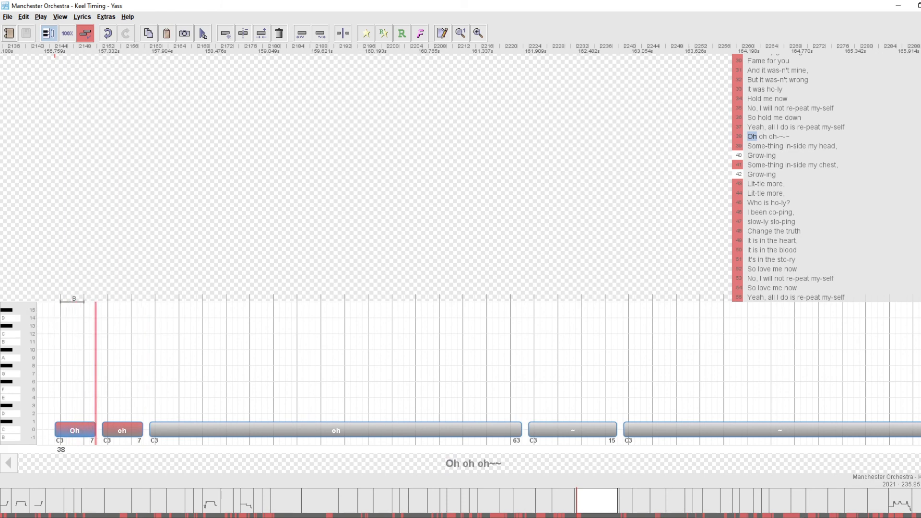
pyautogui.press('Up')
pyautogui.press('Up')
pyautogui.press('Up')
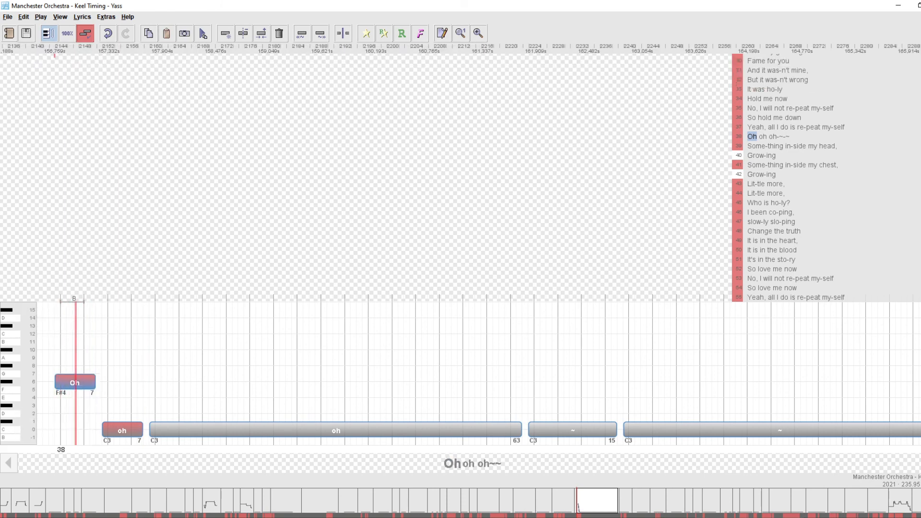
pyautogui.press('Up')
pyautogui.press('Up')
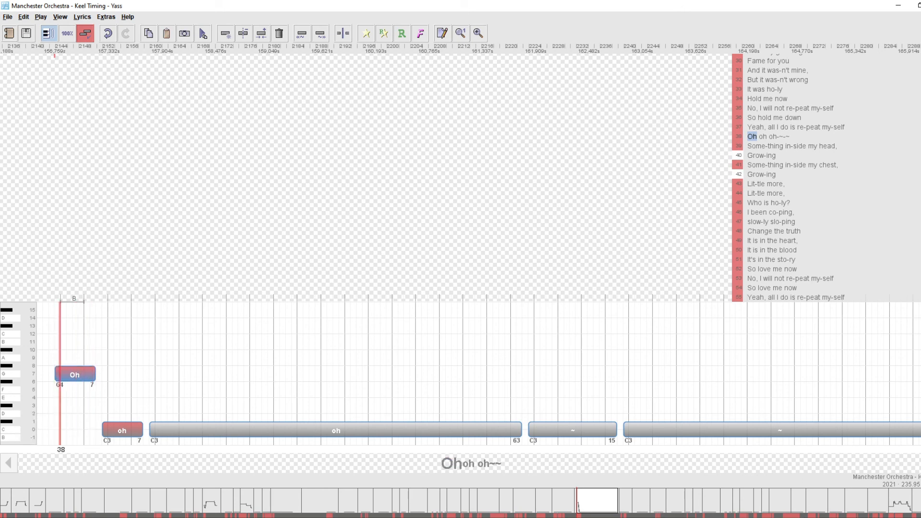
pyautogui.press('Up')
pyautogui.press('space')
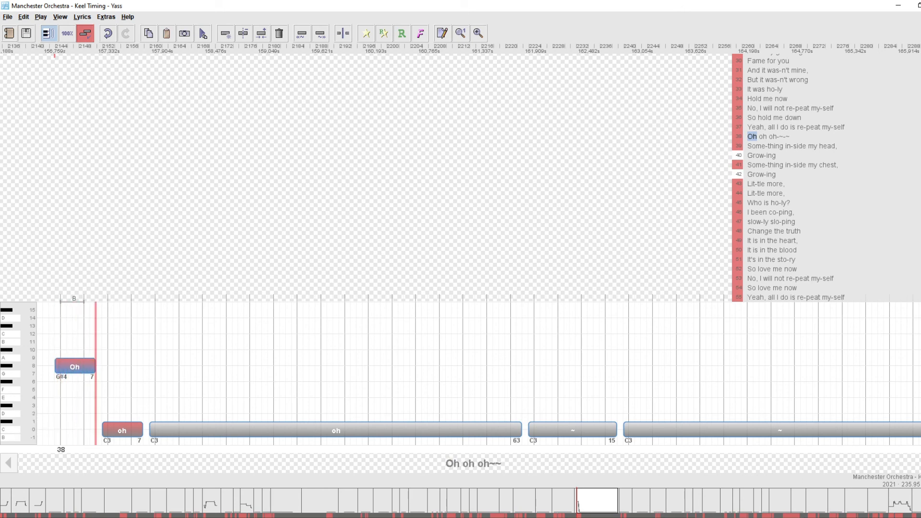
# - Set the second note "oh" in line 38 to pitch A4 by ear and replay it
pyautogui.press('Right')
pyautogui.press('Up')
pyautogui.press('Up')
pyautogui.press('Up')
pyautogui.press('Up')
pyautogui.press('Up')
pyautogui.press('Up')
pyautogui.press('Up')
pyautogui.press('Up')
pyautogui.press('Up')
pyautogui.press('Up')
pyautogui.press('Up')
pyautogui.press('Up')
pyautogui.press('Down')
pyautogui.press('Down')
pyautogui.press('space')
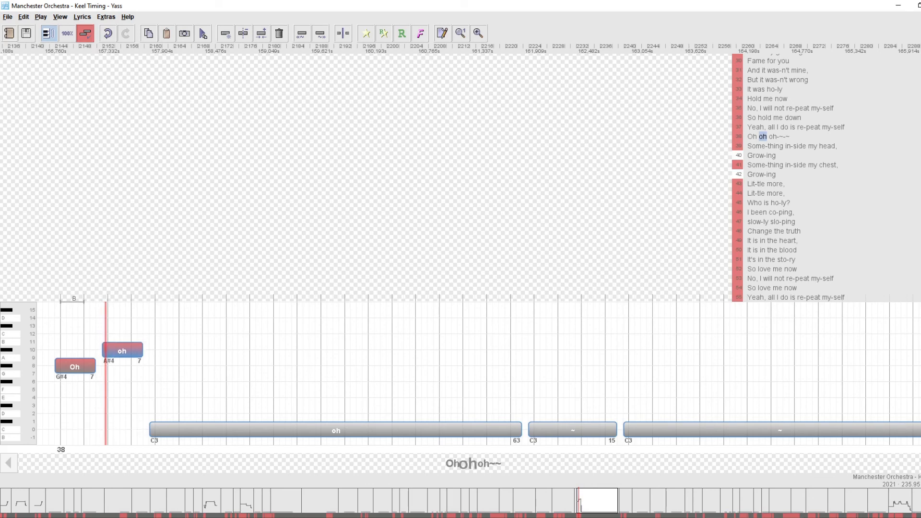
pyautogui.press('Down')
pyautogui.press('space')
pyautogui.press('space')
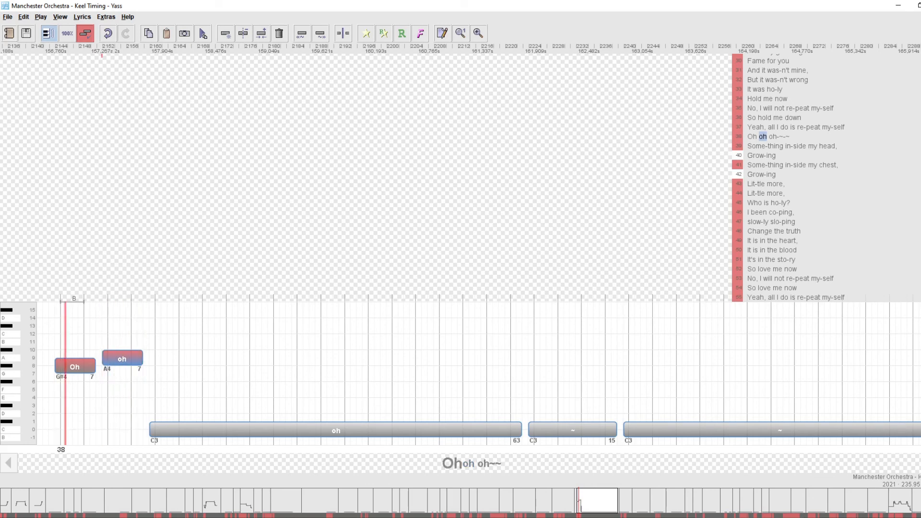
# - Raise the long third "oh" note in line 38 to G#4 and play it
pyautogui.press('Right')
pyautogui.press('Right')
pyautogui.press('Left')
pyautogui.press('Up')
pyautogui.press('Up')
pyautogui.press('Up')
pyautogui.press('Up')
pyautogui.press('Up')
pyautogui.press('Up')
pyautogui.press('Up')
pyautogui.press('Up')
pyautogui.press('Up')
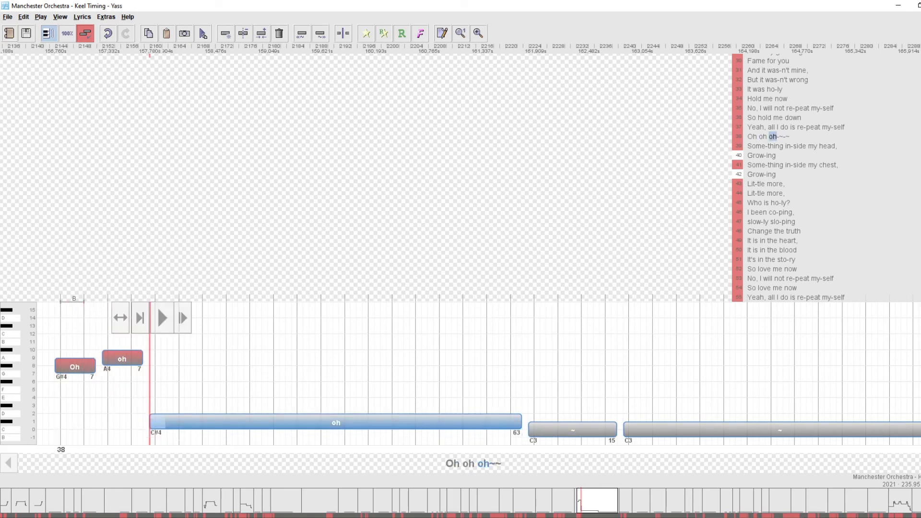
pyautogui.press('Down')
pyautogui.press('space')
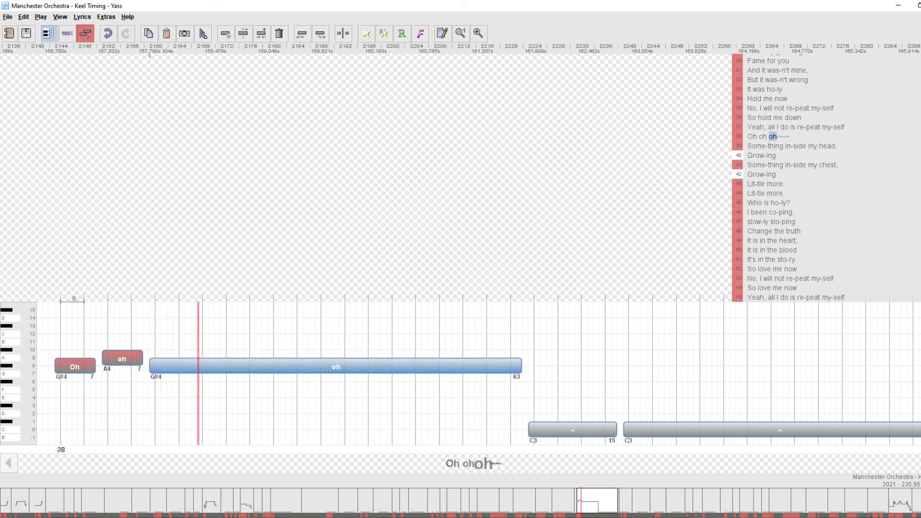
# - Raise line 38's first tilde note to A4 and play it
pyautogui.press('Right')
pyautogui.press('Right')
pyautogui.press('Left')
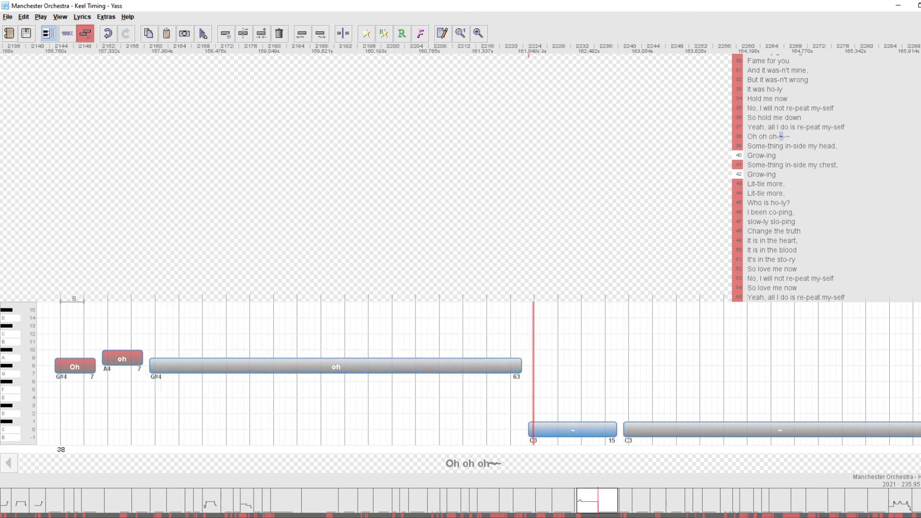
pyautogui.press('Up')
pyautogui.press('Up')
pyautogui.press('Up')
pyautogui.press('Up')
pyautogui.press('Up')
pyautogui.press('Up')
pyautogui.press('Up')
pyautogui.press('Up')
pyautogui.press('Up')
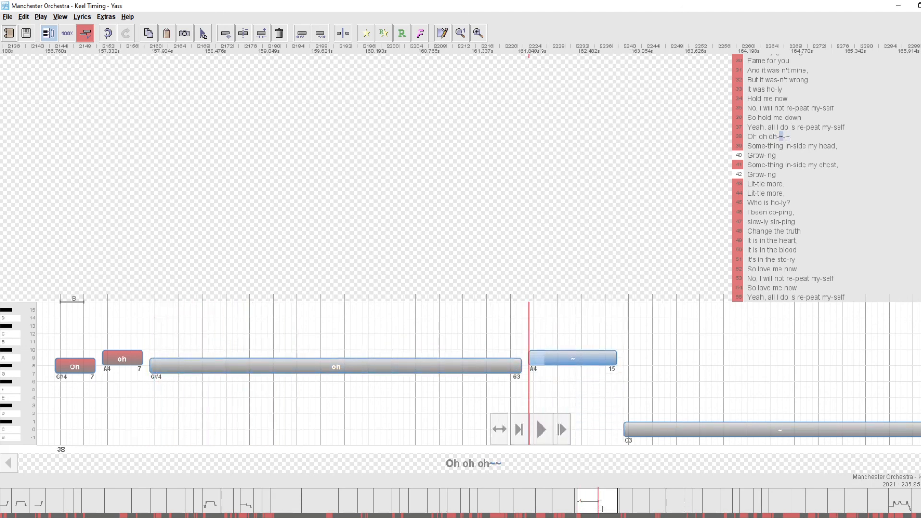
pyautogui.press('space')
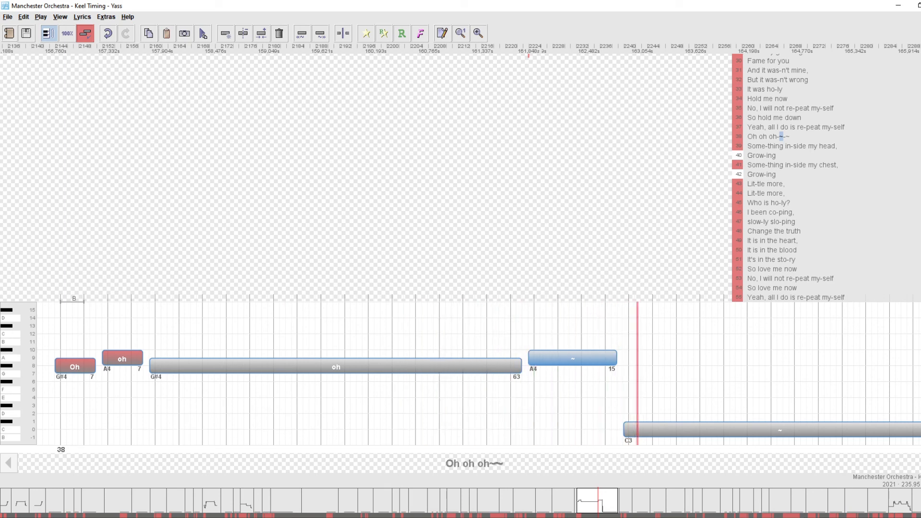
# - Raise line 38's last tilde note to G#4 and play it
pyautogui.press('Right')
pyautogui.press('Up')
pyautogui.press('Up')
pyautogui.press('Up')
pyautogui.press('Up')
pyautogui.press('Up')
pyautogui.press('Up')
pyautogui.press('Up')
pyautogui.press('Up')
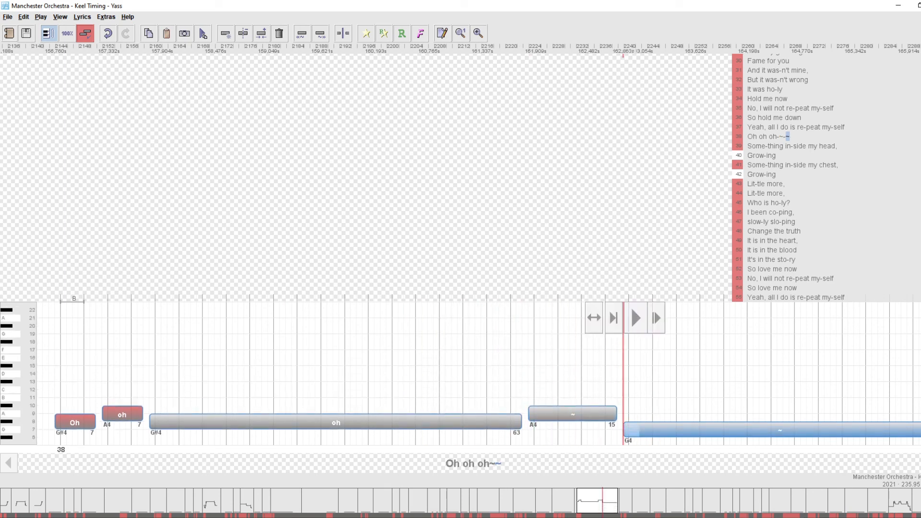
pyautogui.press('space')
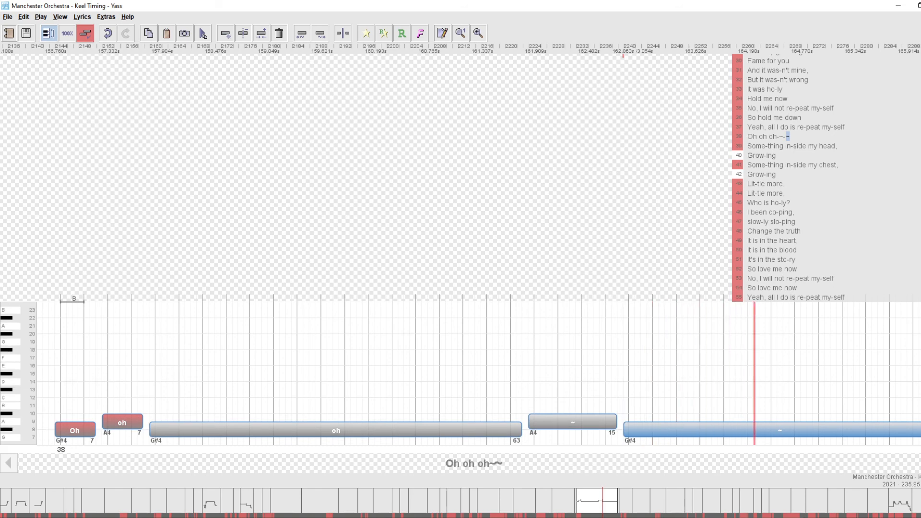
# - Replay all of line 38 with its new pitches and save the song
pyautogui.press('p')
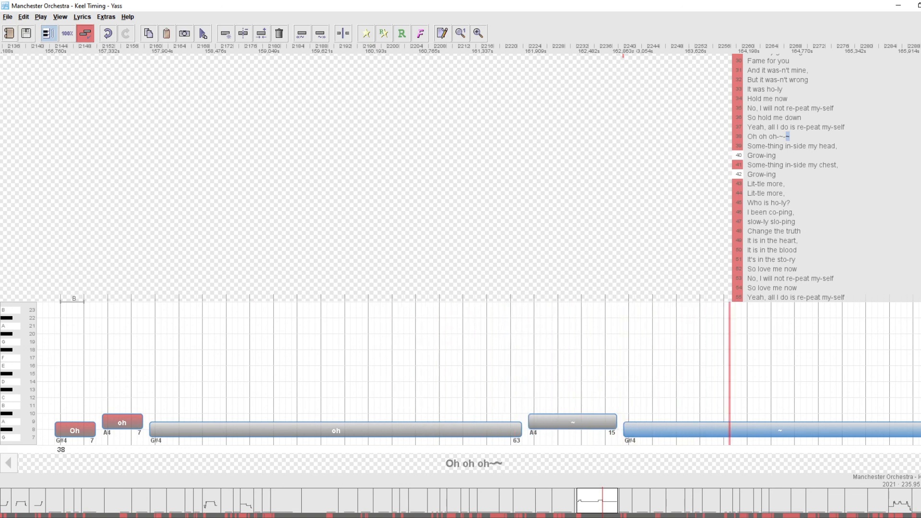
pyautogui.press('space')
pyautogui.hotkey('ctrl', 's')
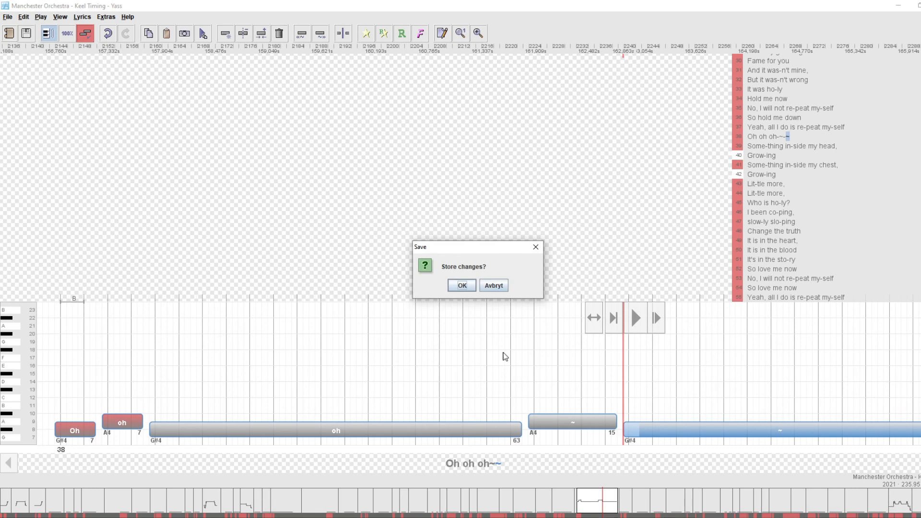
pyautogui.click(461, 286)
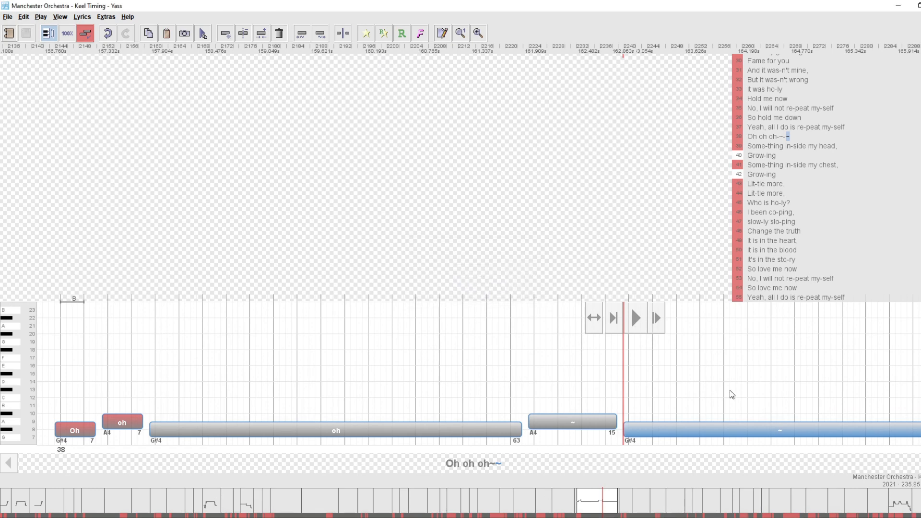
# - Copy all notes of line 38 and paste their timing and pitches onto line 58 "Oh oh oh~~"
pyautogui.hotkey('ctrl', 'a')
pyautogui.hotkey('ctrl', 'c')
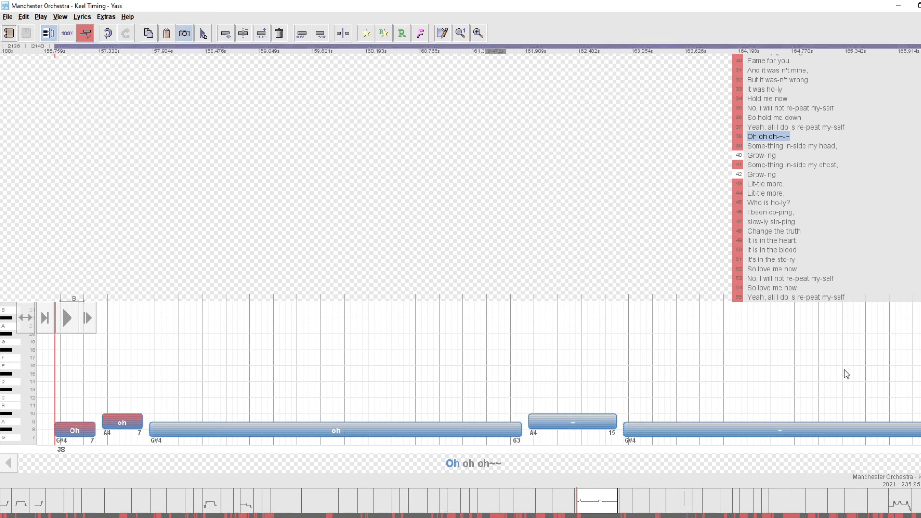
pyautogui.press('Down')
pyautogui.press('Down')
pyautogui.press('Down')
pyautogui.press('Down')
pyautogui.press('Down')
pyautogui.press('Down')
pyautogui.press('Down')
pyautogui.press('Down')
pyautogui.press('Down')
pyautogui.press('Down')
pyautogui.press('Down')
pyautogui.press('Down')
pyautogui.press('Down')
pyautogui.press('Down')
pyautogui.press('Down')
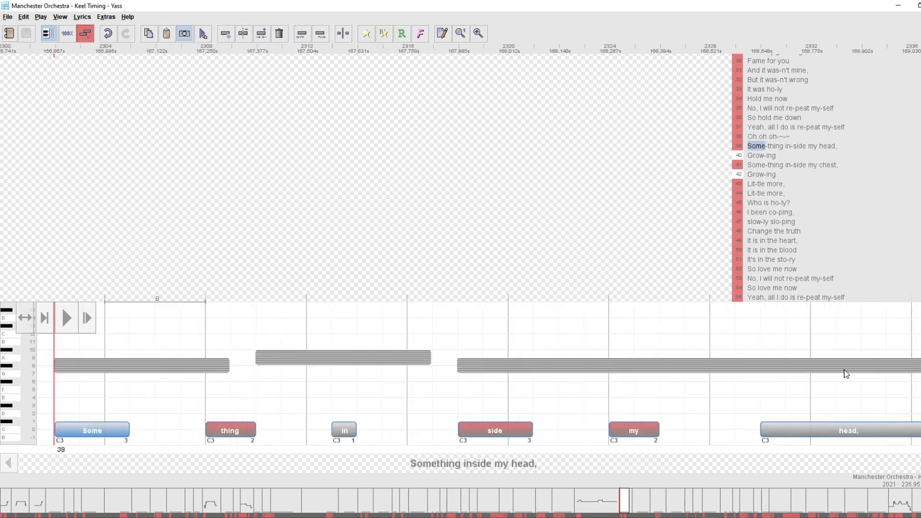
pyautogui.press('Down')
pyautogui.press('Down')
pyautogui.press('Down')
pyautogui.press('Down')
pyautogui.press('Down')
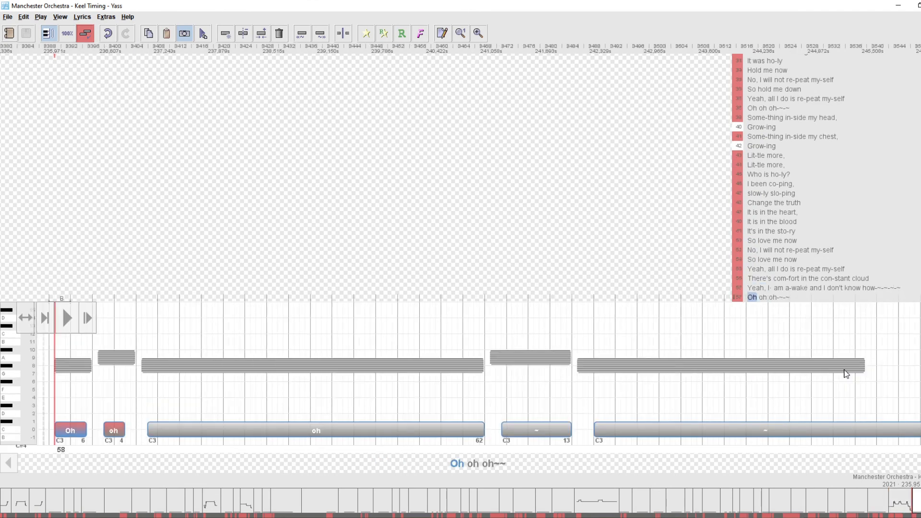
pyautogui.press('Up')
pyautogui.press('Down')
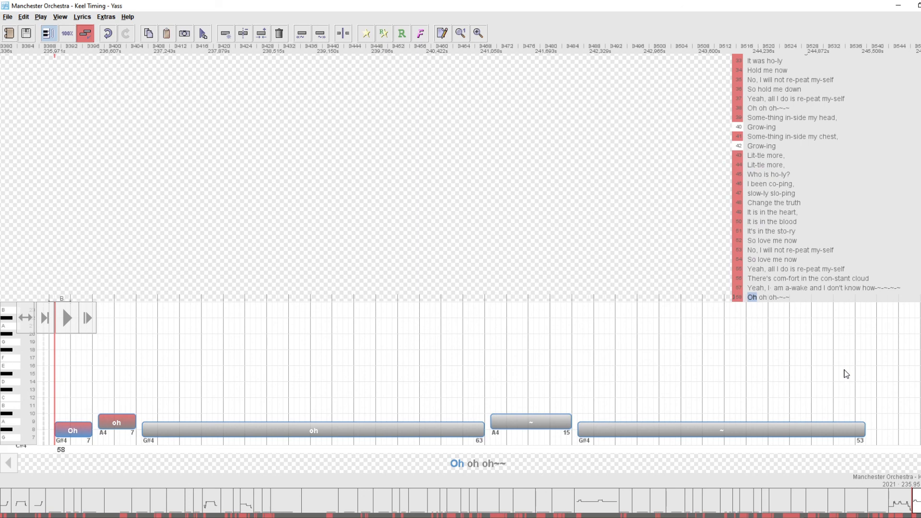
# - Replay line 58 with and without the MIDI tones to check the pasted notes
pyautogui.press('p')
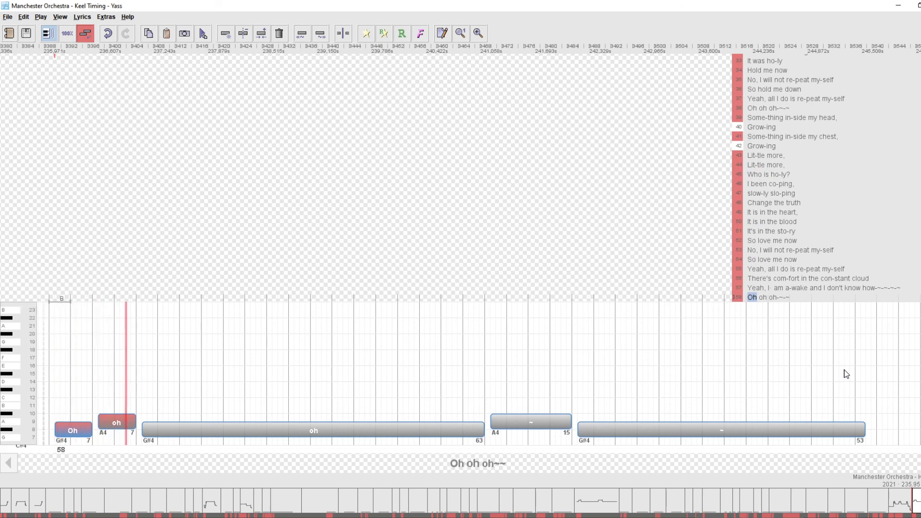
pyautogui.press('m')
pyautogui.press('p')
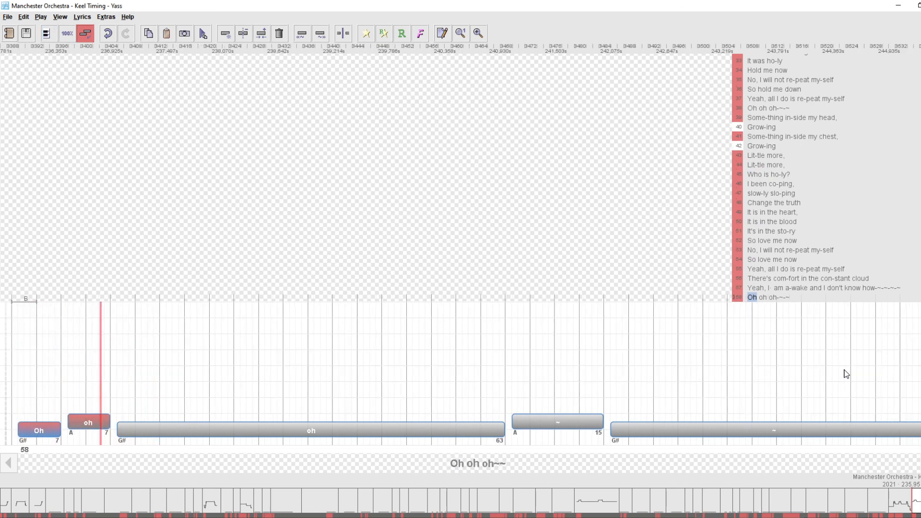
pyautogui.press('p')
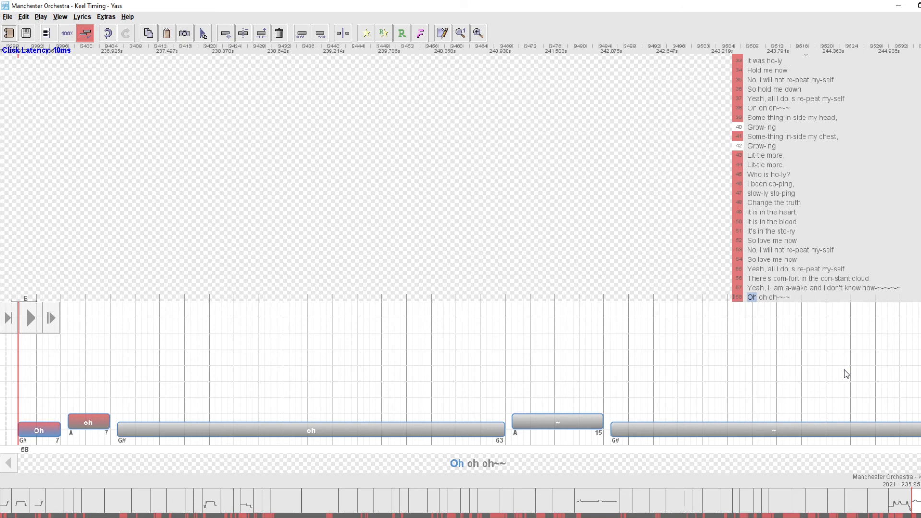
# - Shift all notes of line 58 one beat later and replay them, including with the MIDI tones on
pyautogui.press('space')
pyautogui.press('space')
pyautogui.press('space')
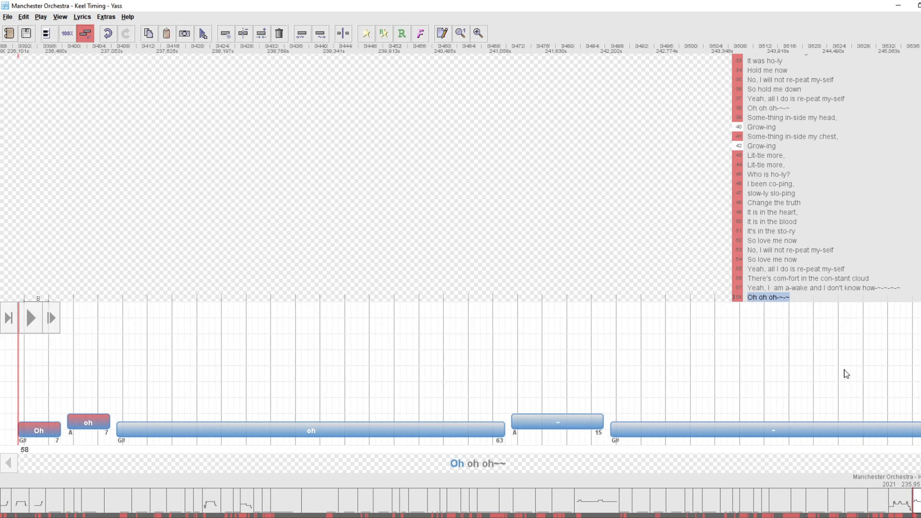
pyautogui.press('space')
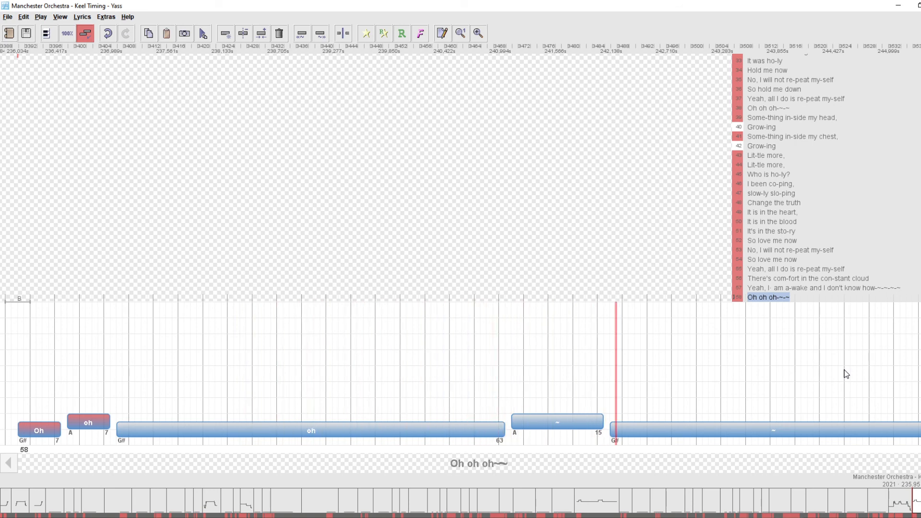
pyautogui.press('m')
pyautogui.press('space')
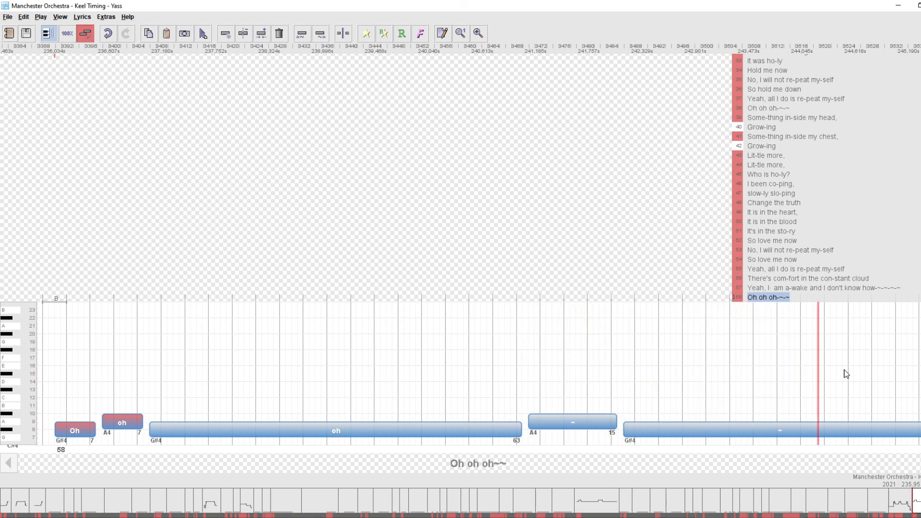
# - Turn the MIDI tones off, lengthen the final "~" note of line 58 and replay it
pyautogui.press('m')
pyautogui.press('Right')
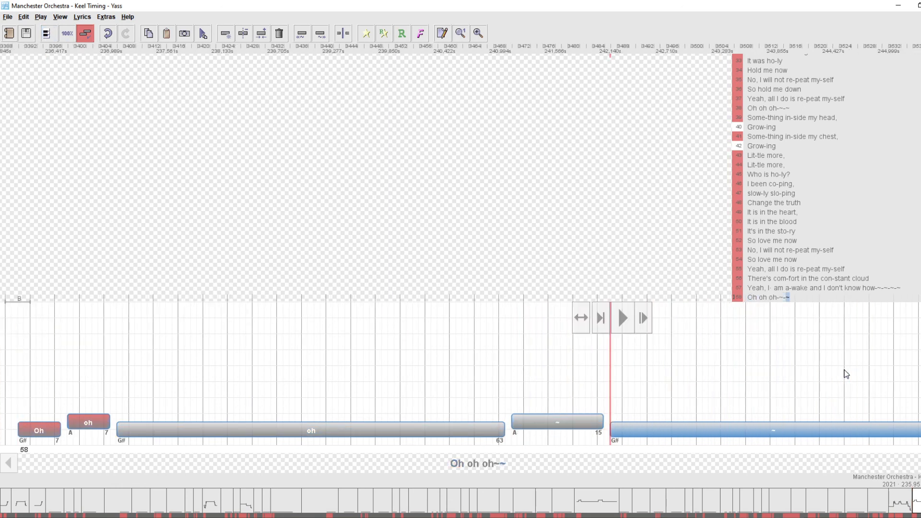
pyautogui.hotkey('alt', 'Right')
pyautogui.hotkey('alt', 'Right')
pyautogui.hotkey('alt', 'Right')
pyautogui.hotkey('alt', 'Right')
pyautogui.hotkey('alt', 'Right')
pyautogui.hotkey('alt', 'Right')
pyautogui.hotkey('alt', 'Right')
pyautogui.hotkey('alt', 'Right')
pyautogui.hotkey('alt', 'Right')
pyautogui.hotkey('alt', 'Right')
pyautogui.hotkey('alt', 'Right')
pyautogui.hotkey('alt', 'Right')
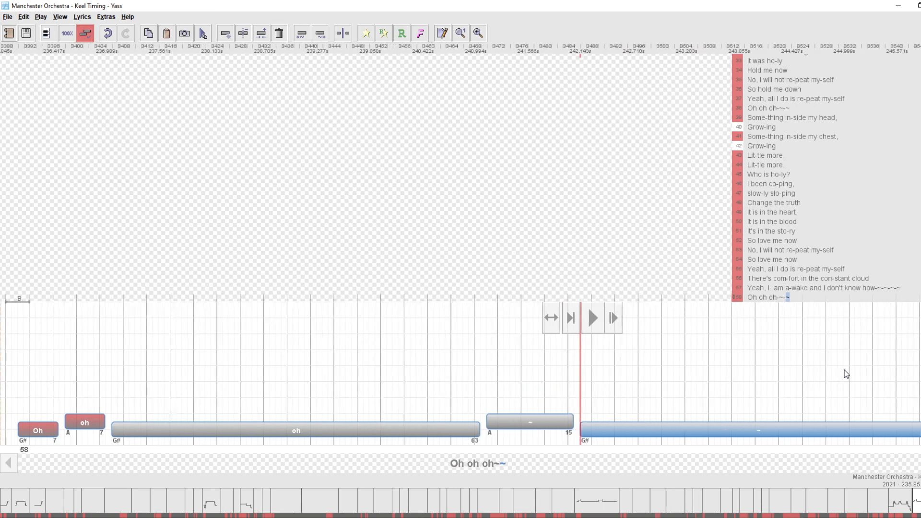
pyautogui.press('space')
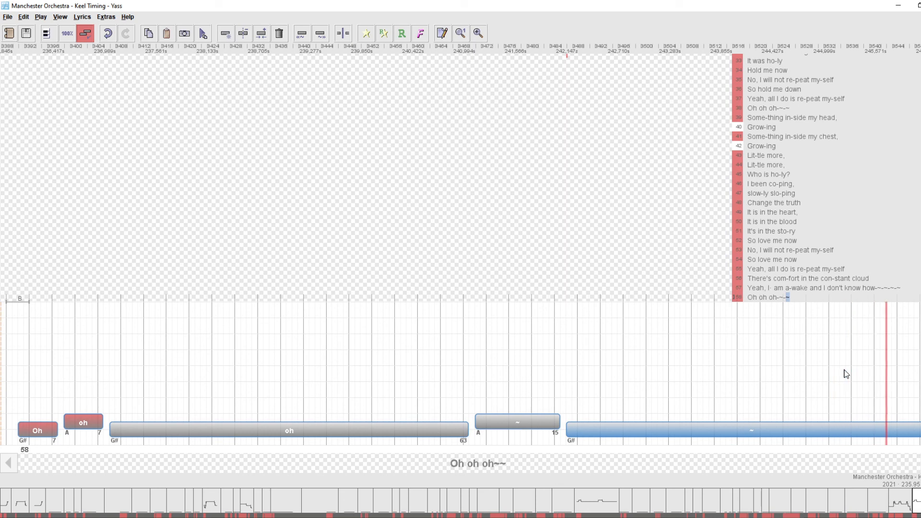
# - Extend the end of the final "~" note of line 58 further and listen to it again
pyautogui.press('space')
pyautogui.hotkey('alt', 'Right')
pyautogui.hotkey('alt', 'Right')
pyautogui.hotkey('alt', 'Right')
pyautogui.hotkey('alt', 'Right')
pyautogui.hotkey('alt', 'Right')
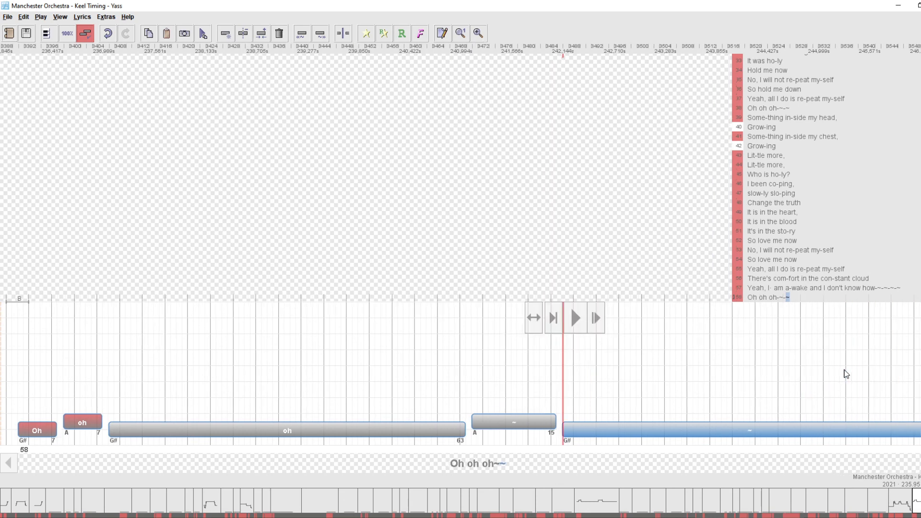
pyautogui.hotkey('alt', 'Right')
pyautogui.hotkey('alt', 'Right')
pyautogui.hotkey('alt', 'Right')
pyautogui.hotkey('alt', 'Right')
pyautogui.hotkey('alt', 'Right')
pyautogui.hotkey('alt', 'Right')
pyautogui.hotkey('alt', 'Right')
pyautogui.hotkey('alt', 'Right')
pyautogui.hotkey('alt', 'Right')
pyautogui.press('space')
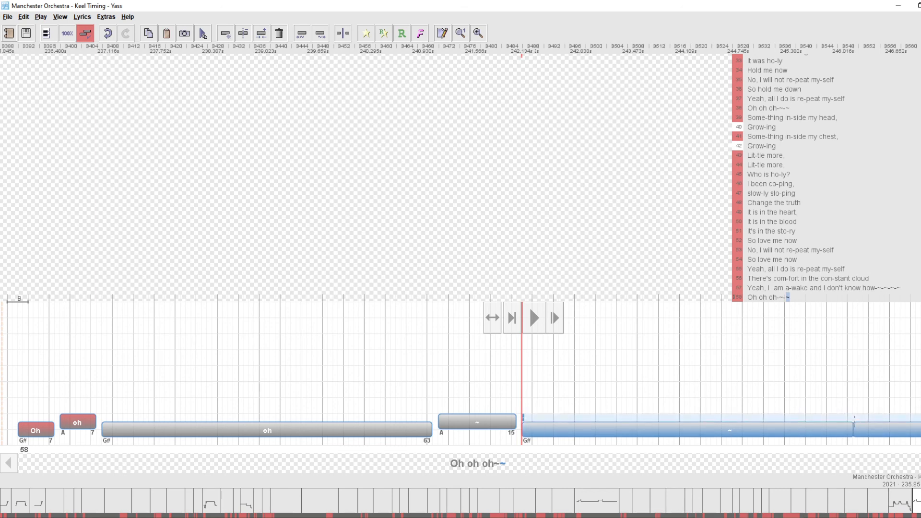
# - Shorten the overlong final "~" note of line 58, replay it and undo the last change
pyautogui.hotkey('shift', 'Left')
pyautogui.hotkey('shift', 'Left')
pyautogui.hotkey('shift', 'Left')
pyautogui.hotkey('shift', 'Left')
pyautogui.hotkey('shift', 'Left')
pyautogui.hotkey('shift', 'Left')
pyautogui.hotkey('shift', 'Left')
pyautogui.hotkey('shift', 'Left')
pyautogui.hotkey('shift', 'Left')
pyautogui.hotkey('shift', 'Left')
pyautogui.hotkey('shift', 'Left')
pyautogui.hotkey('shift', 'Left')
pyautogui.hotkey('shift', 'Left')
pyautogui.press('space')
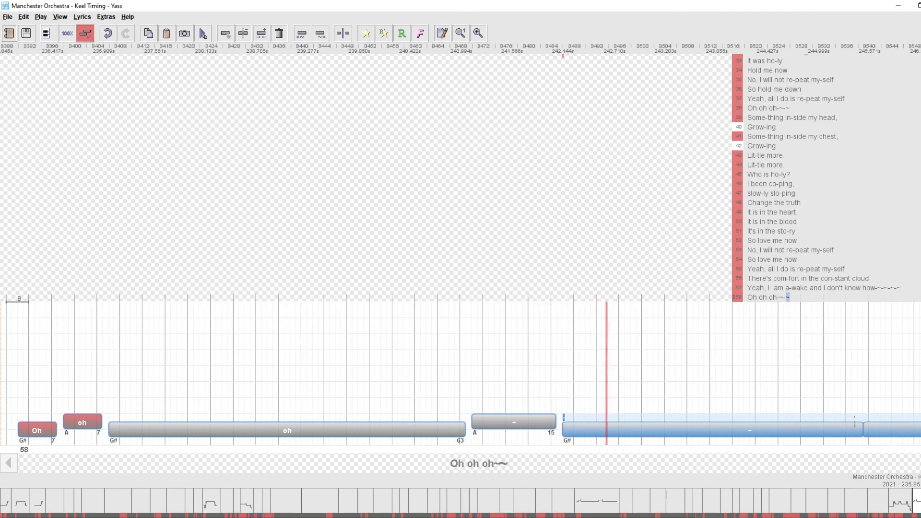
pyautogui.press('space')
pyautogui.hotkey('ctrl', 'z')
# - Replay the final "~" note of line 58 to check where it should end
pyautogui.press('Home')
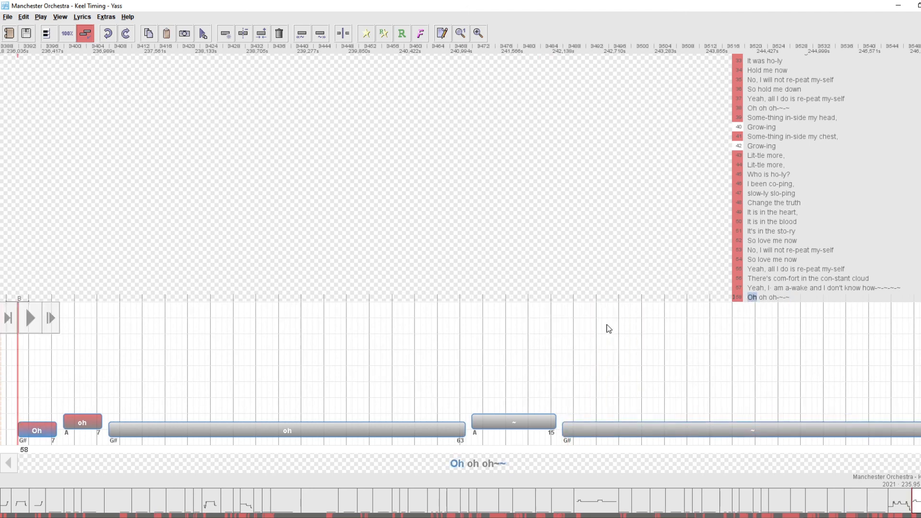
pyautogui.press('Right')
pyautogui.press('Right')
pyautogui.press('Right')
pyautogui.press('Right')
pyautogui.press('space')
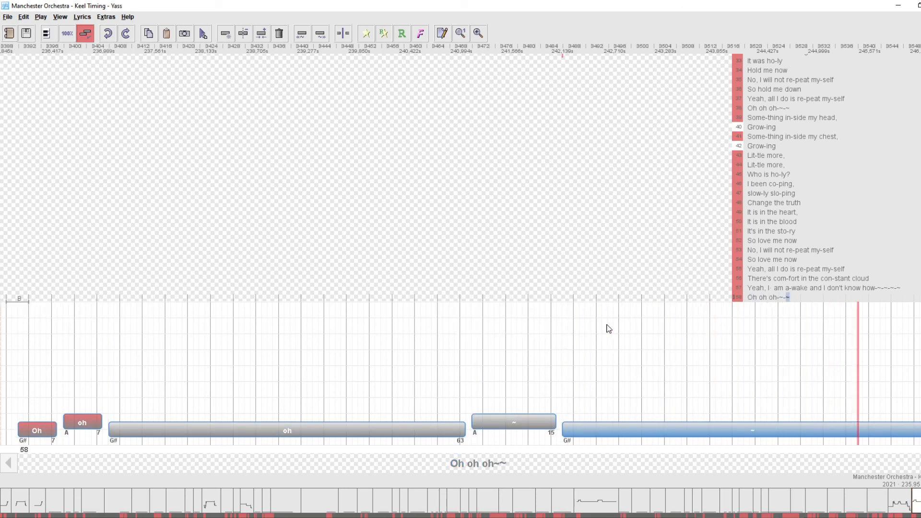
pyautogui.press('space')
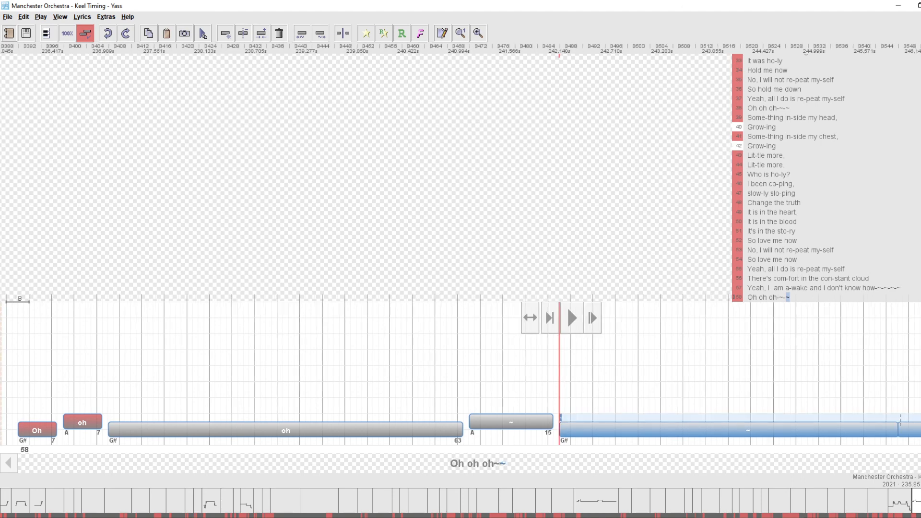
# - Split the final "~" note of line 58 at a length of 60, delete the trailing piece and replay the note
pyautogui.click(897, 418)
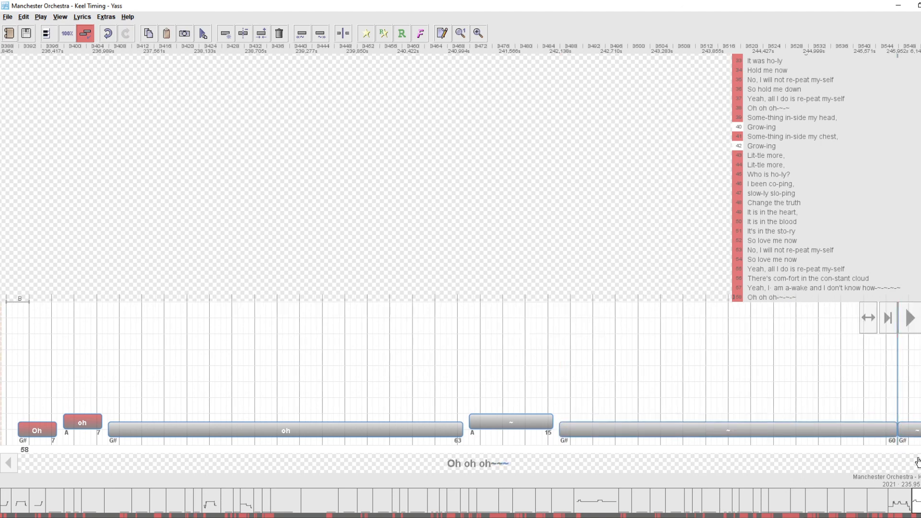
pyautogui.press('Delete')
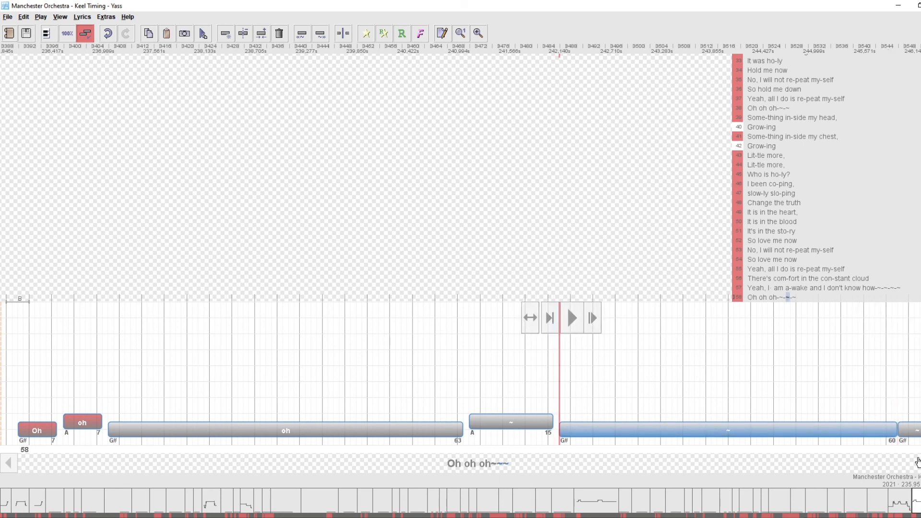
pyautogui.press('space')
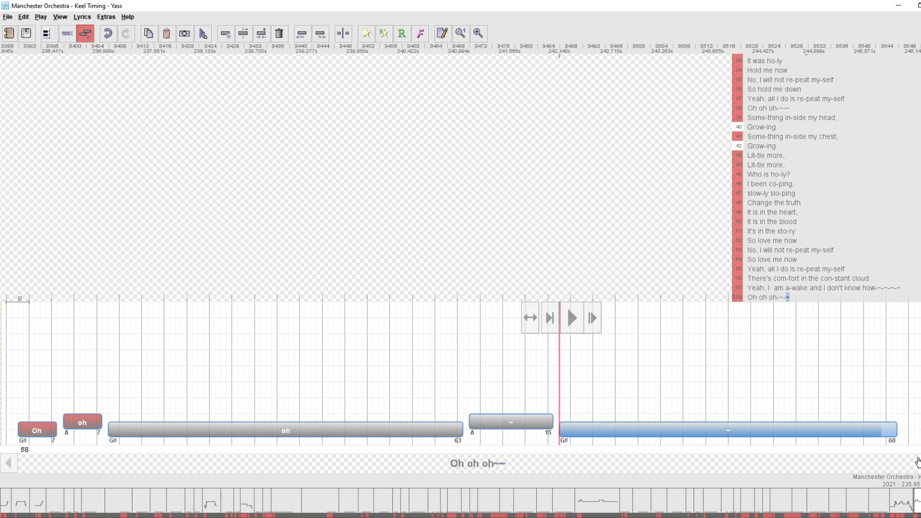
# - Shorten the final "~" note of line 58 by two beats and save the song, confirming the changes
pyautogui.hotkey('alt', 'Left')
pyautogui.hotkey('alt', 'Left')
pyautogui.hotkey('ctrl', 's')
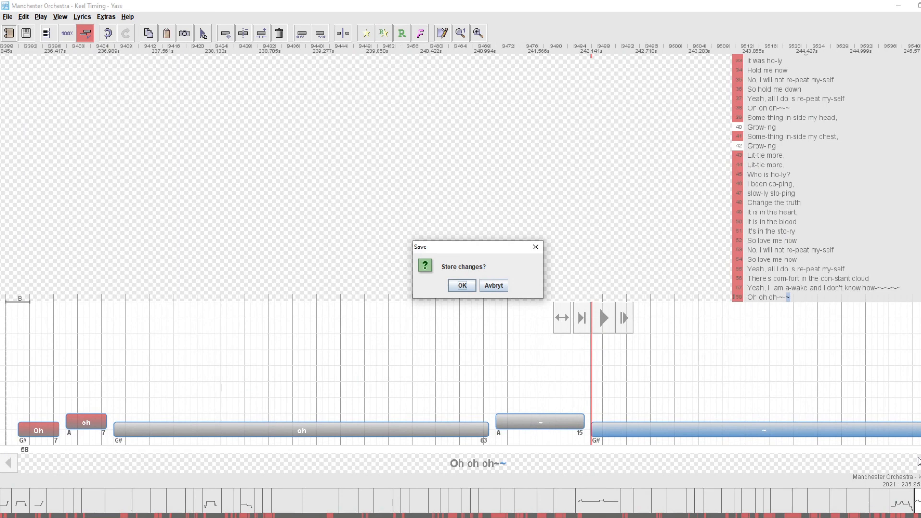
pyautogui.click(462, 285)
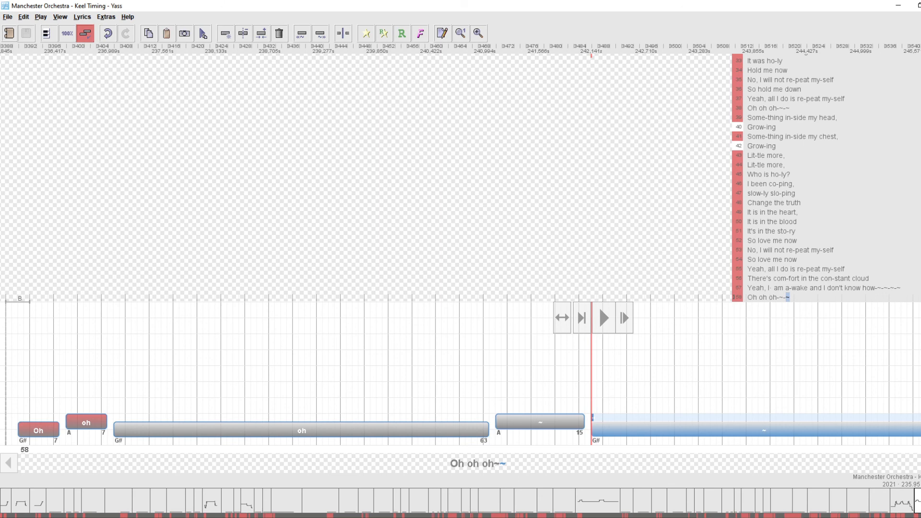
# - Replay the shortened final note of line 58 and save the song once more
pyautogui.press('space')
pyautogui.hotkey('ctrl', 's')
pyautogui.press('Return')
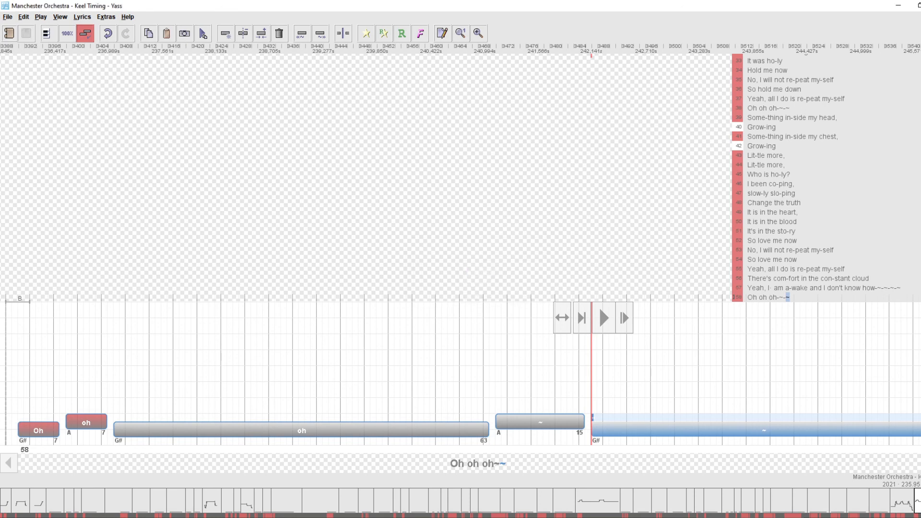